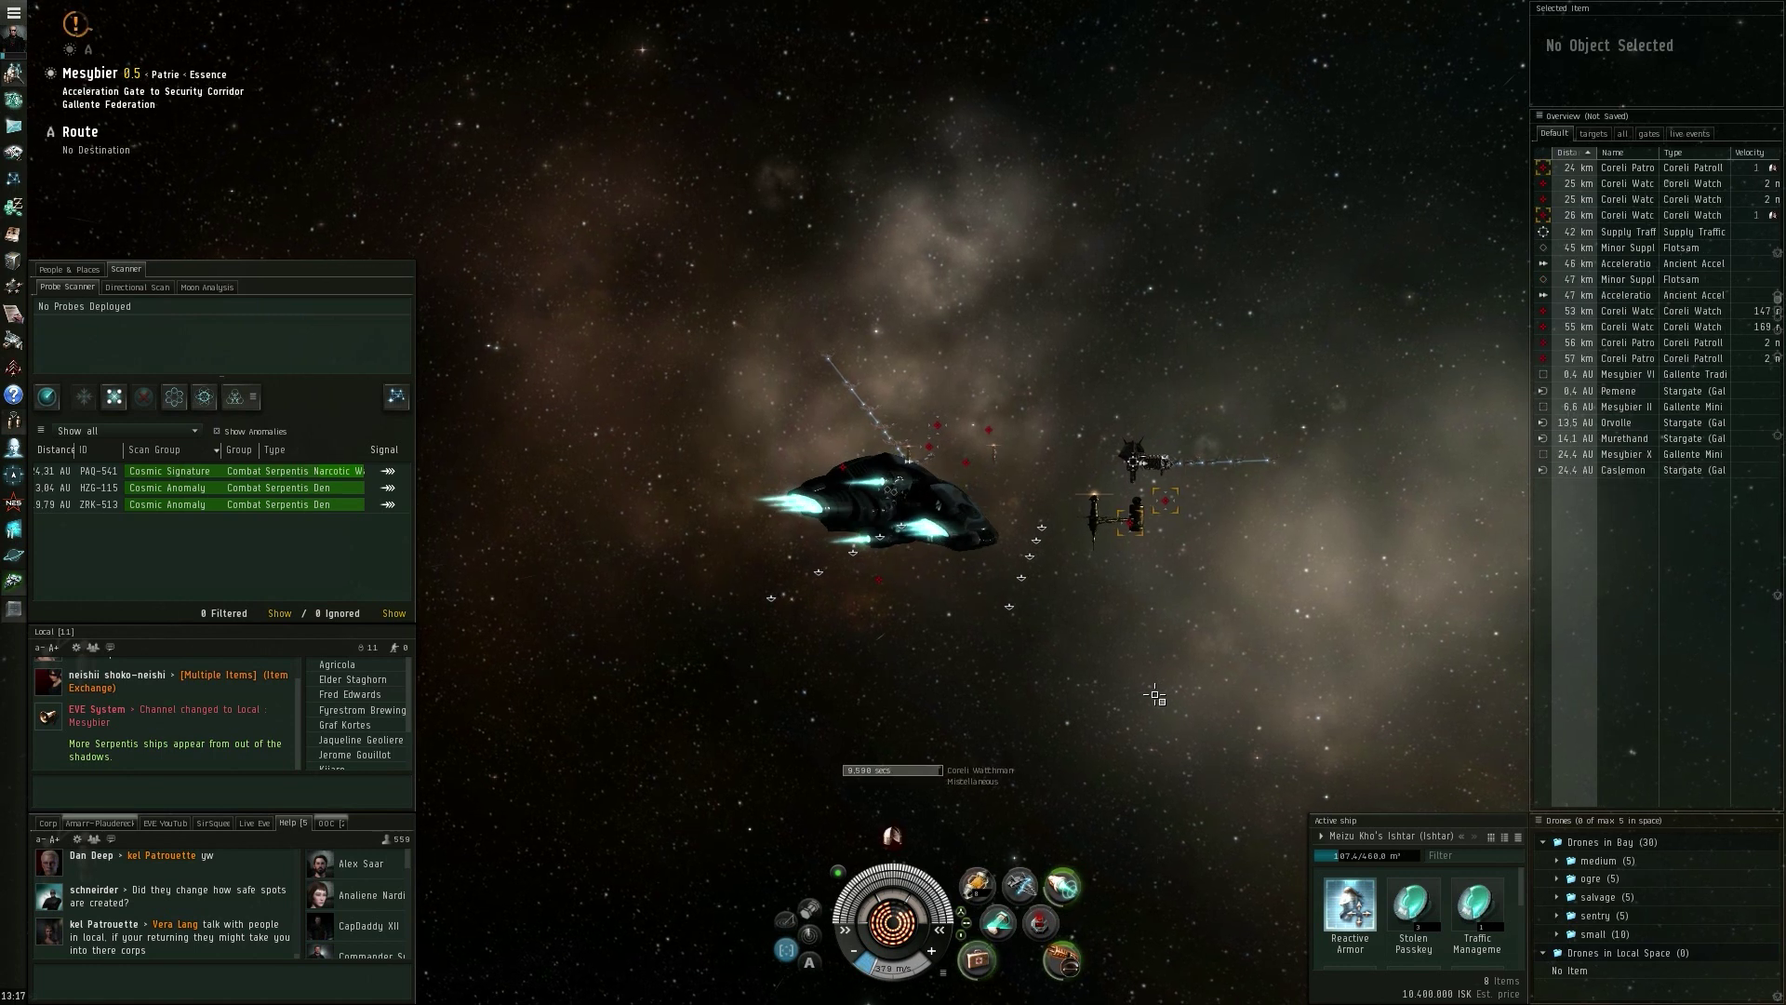
# Orbit the camera around the Ishtar as it flies toward the Security Corridor gate
pyautogui.moveTo(1156, 695); pyautogui.dragTo(1097, 638)
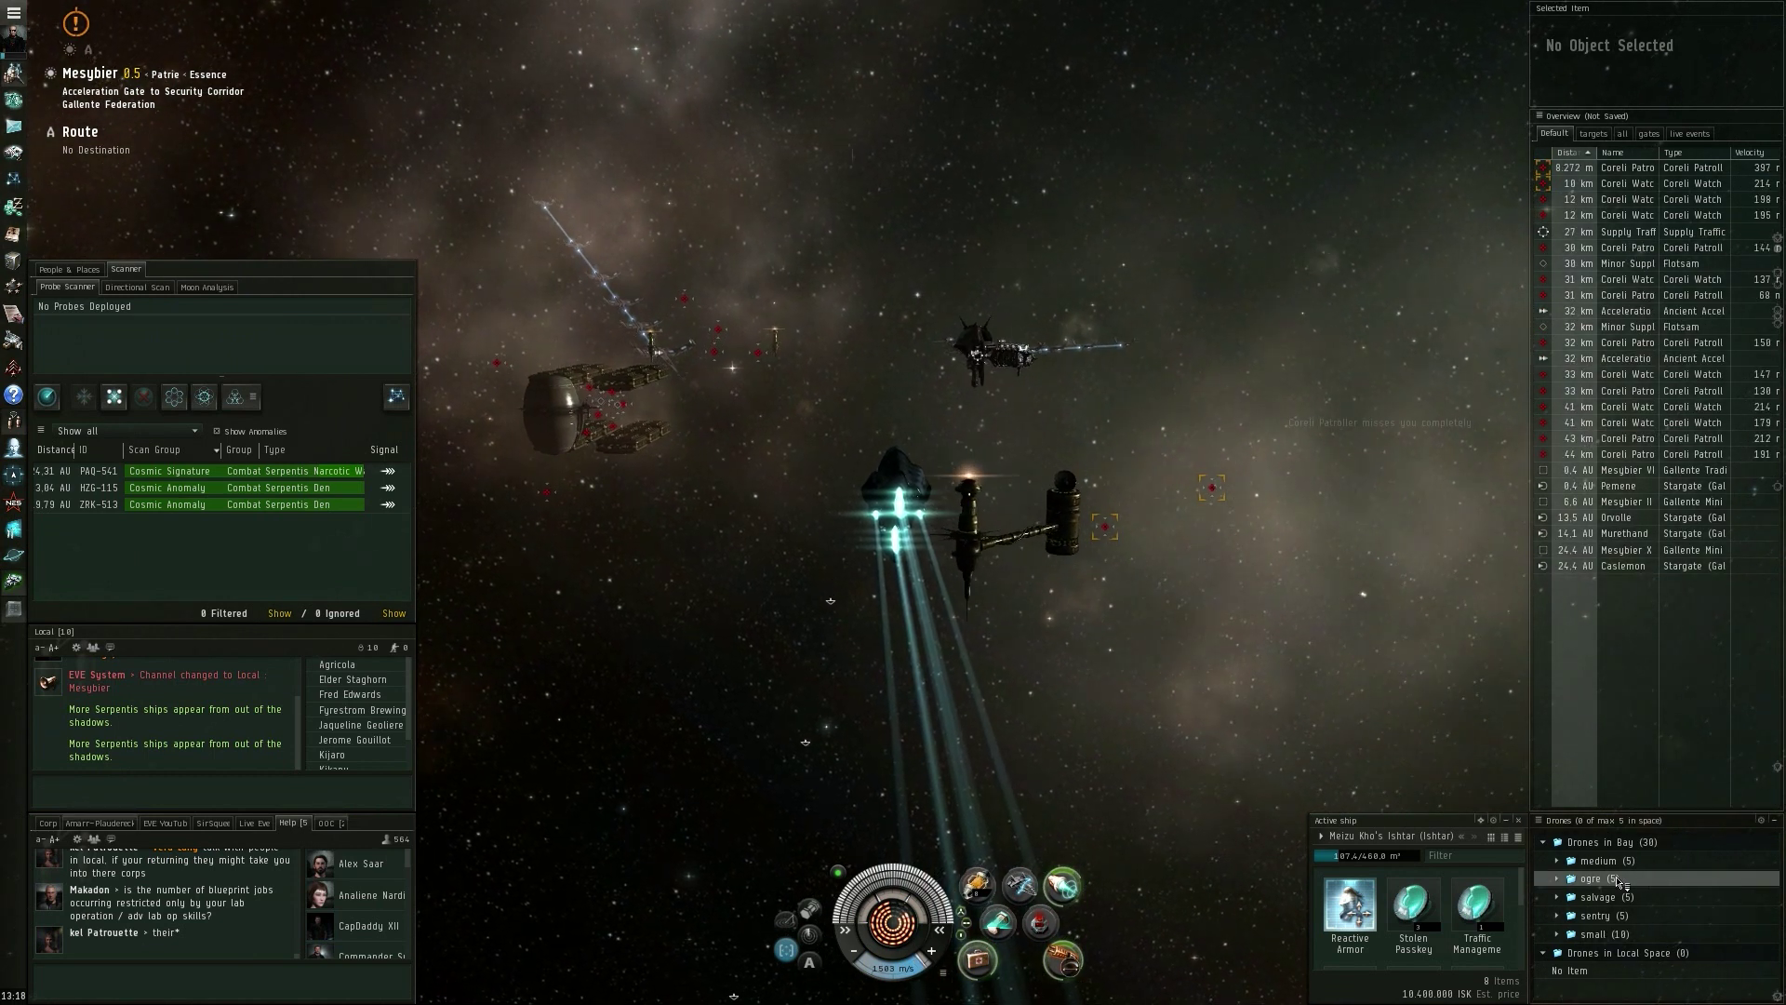
pyautogui.moveTo(1158, 678)
pyautogui.mouseDown()
pyautogui.moveTo(963, 656)
pyautogui.moveTo(1154, 671)
pyautogui.mouseUp()
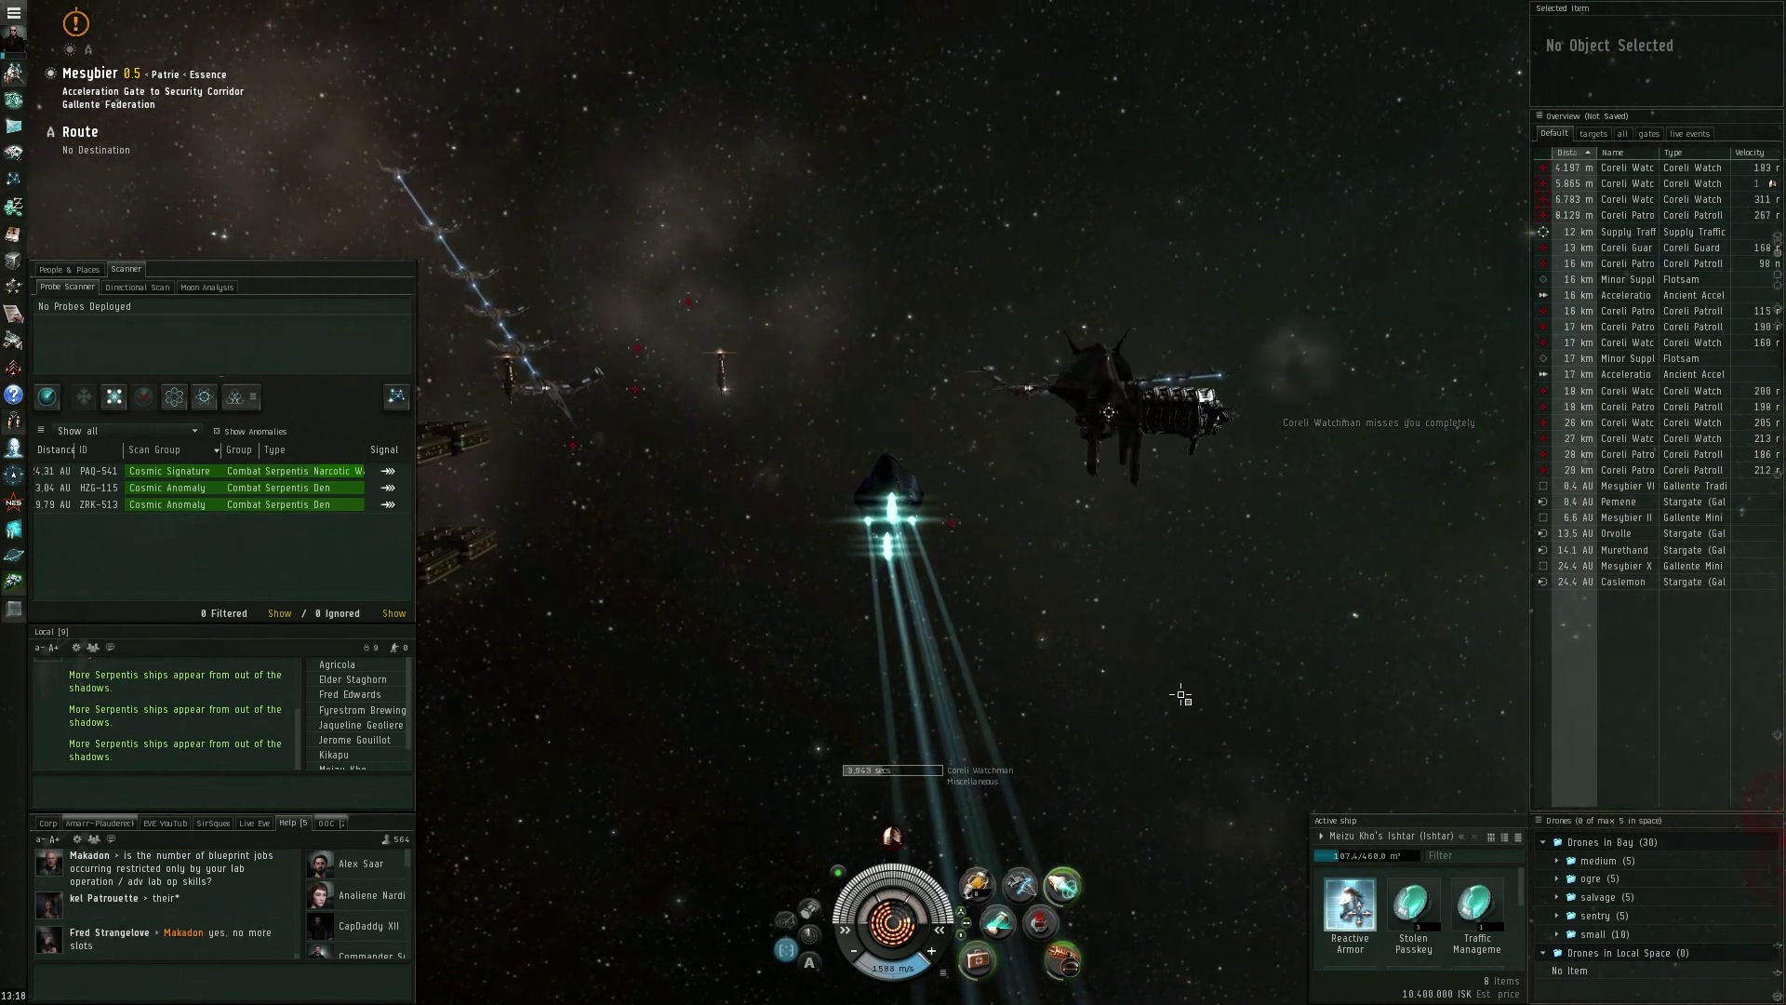
# Take the Security Corridor gate, dismiss the site database info, and deploy the Mobile Tractor Unit
pyautogui.moveTo(1042, 384); pyautogui.dragTo(1041, 363)
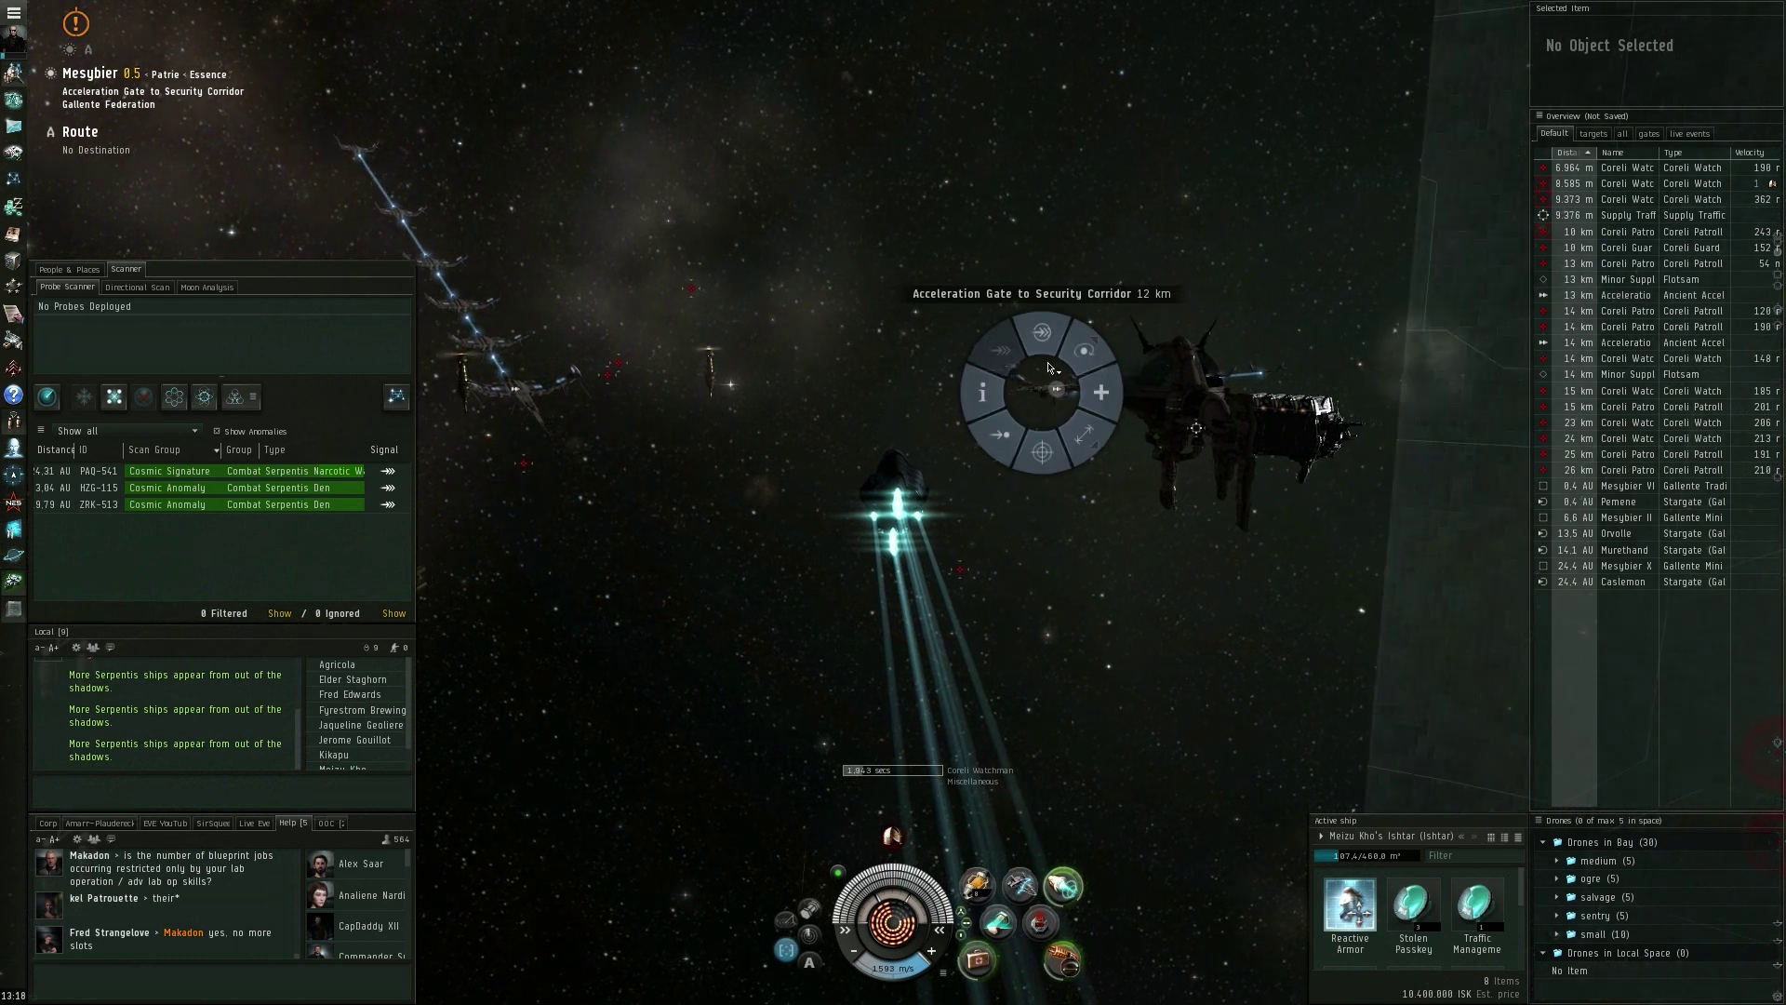
pyautogui.scroll(-3, 1445, 922)
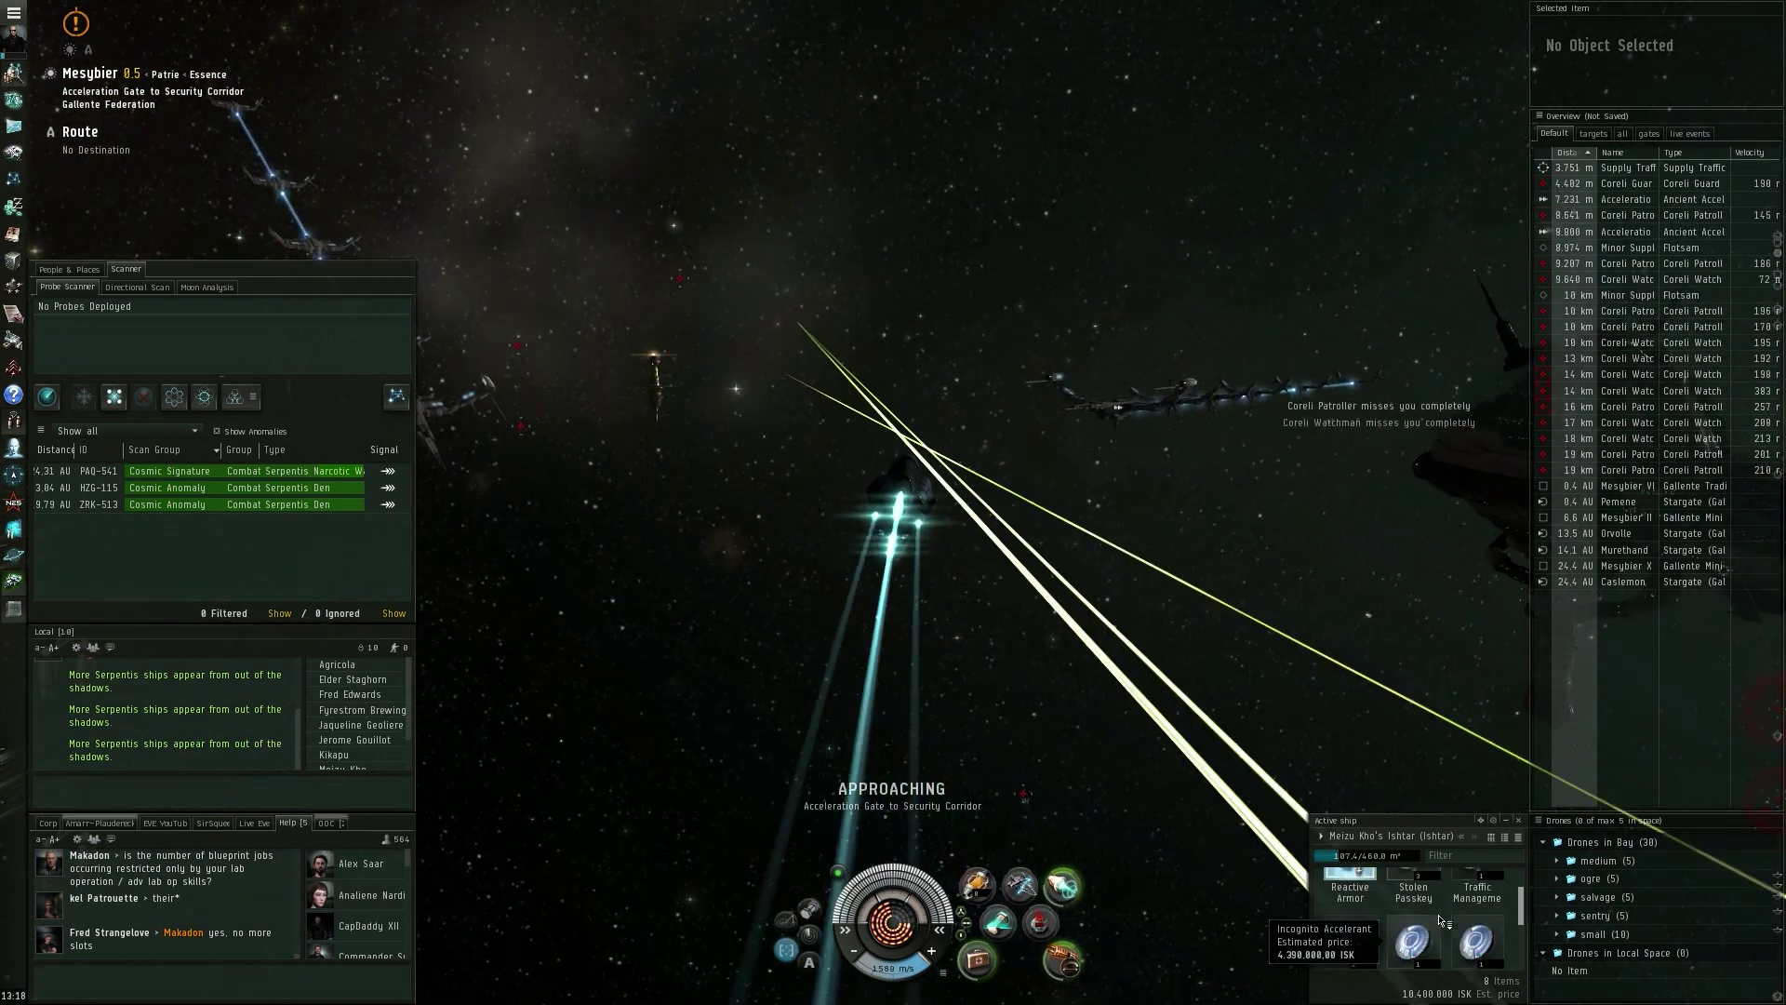
pyautogui.moveTo(1292, 808); pyautogui.dragTo(1168, 731)
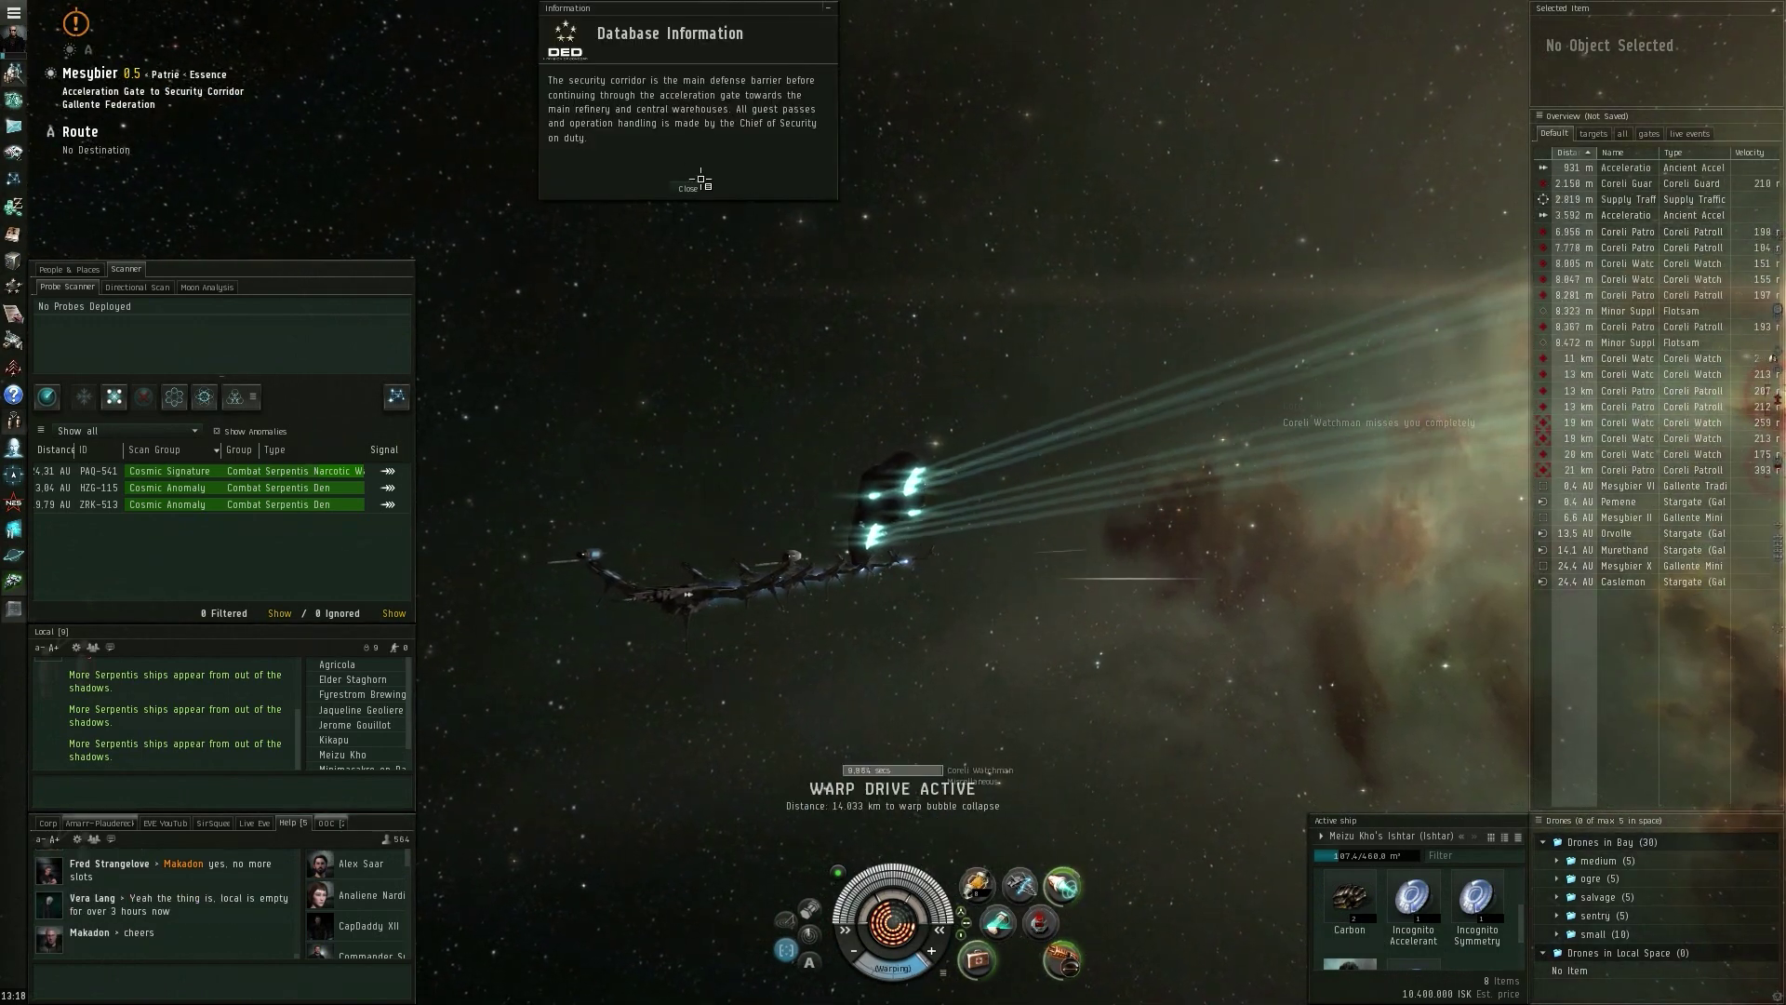
pyautogui.click(690, 192)
pyautogui.moveTo(838, 419)
pyautogui.mouseDown()
pyautogui.moveTo(1171, 587)
pyautogui.moveTo(1014, 602)
pyautogui.mouseUp()
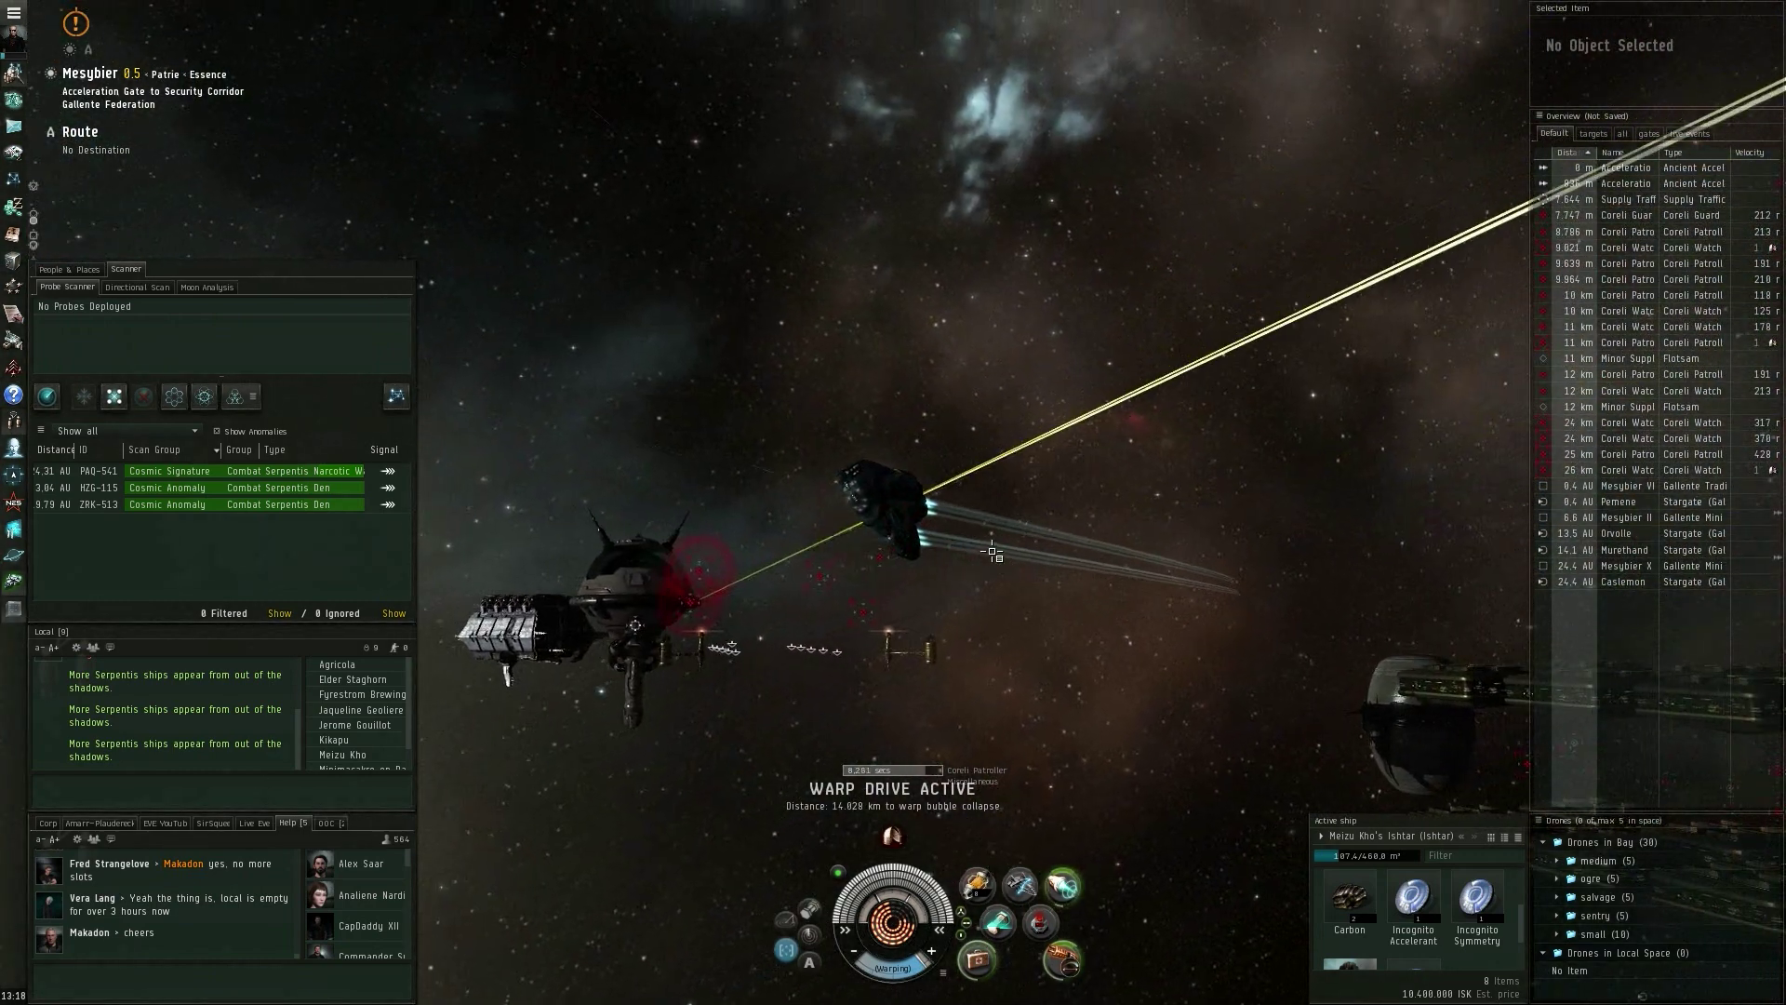
pyautogui.moveTo(1014, 602)
pyautogui.mouseDown()
pyautogui.moveTo(1006, 624)
pyautogui.moveTo(1217, 680)
pyautogui.mouseUp()
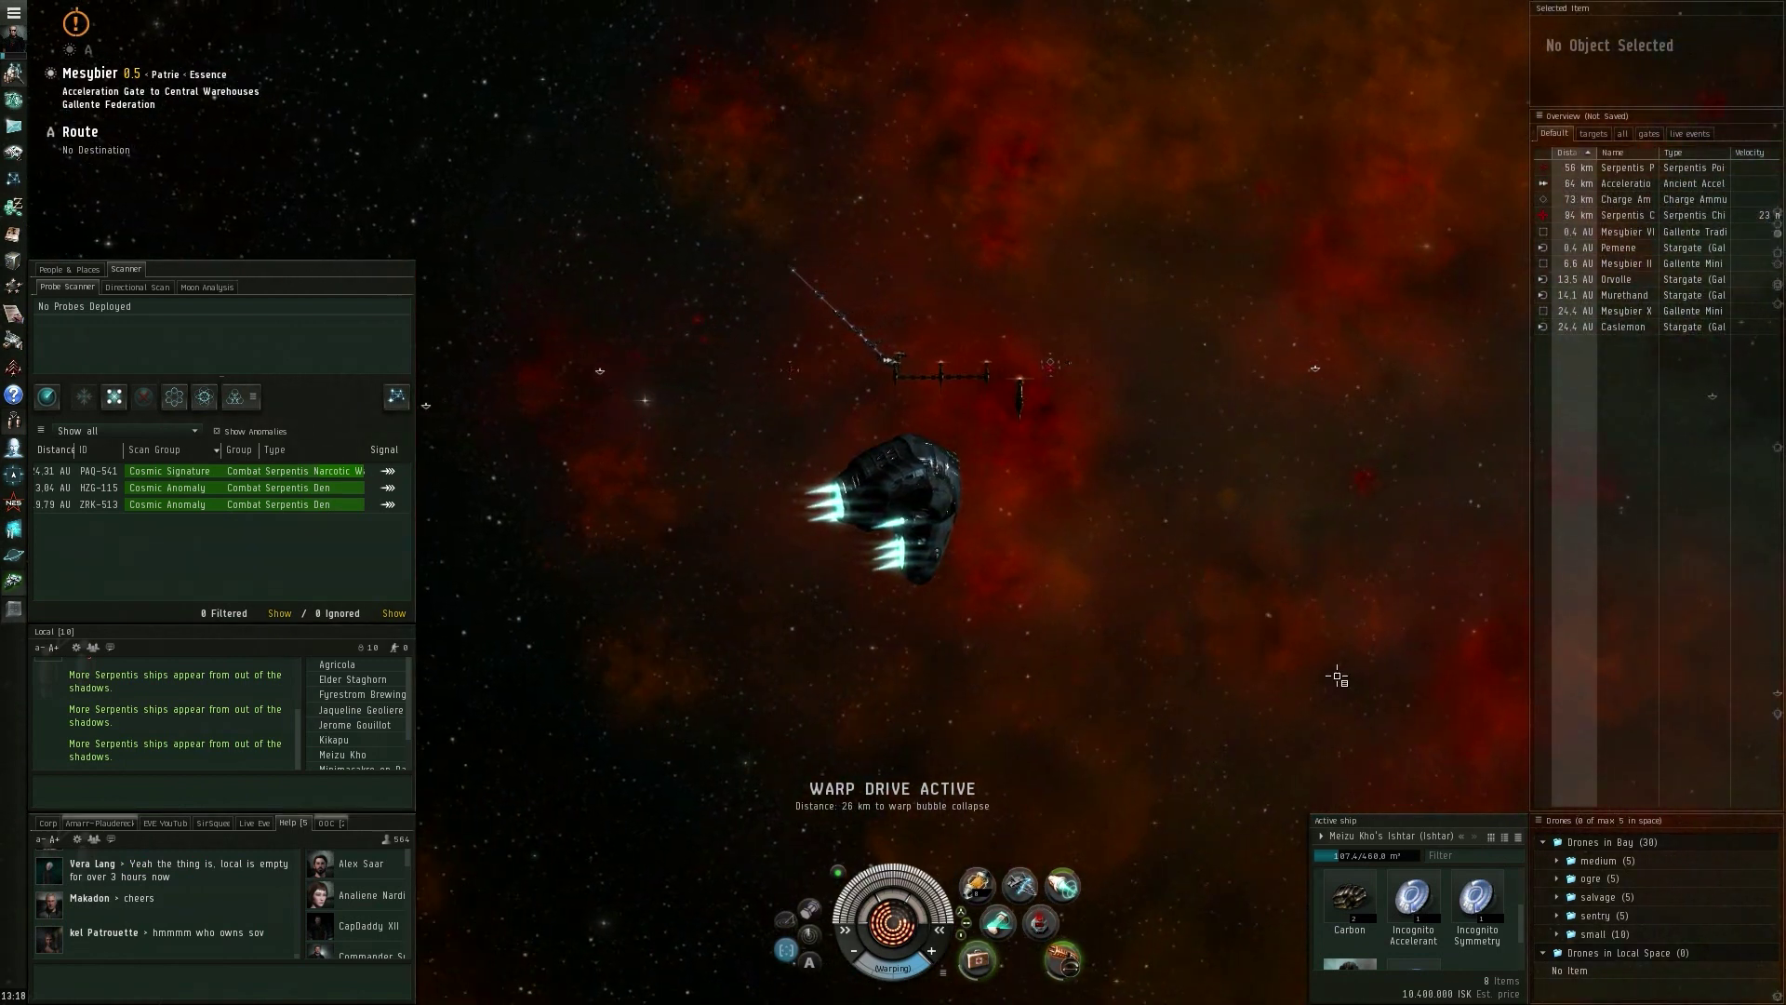
pyautogui.scroll(-2, 1460, 913)
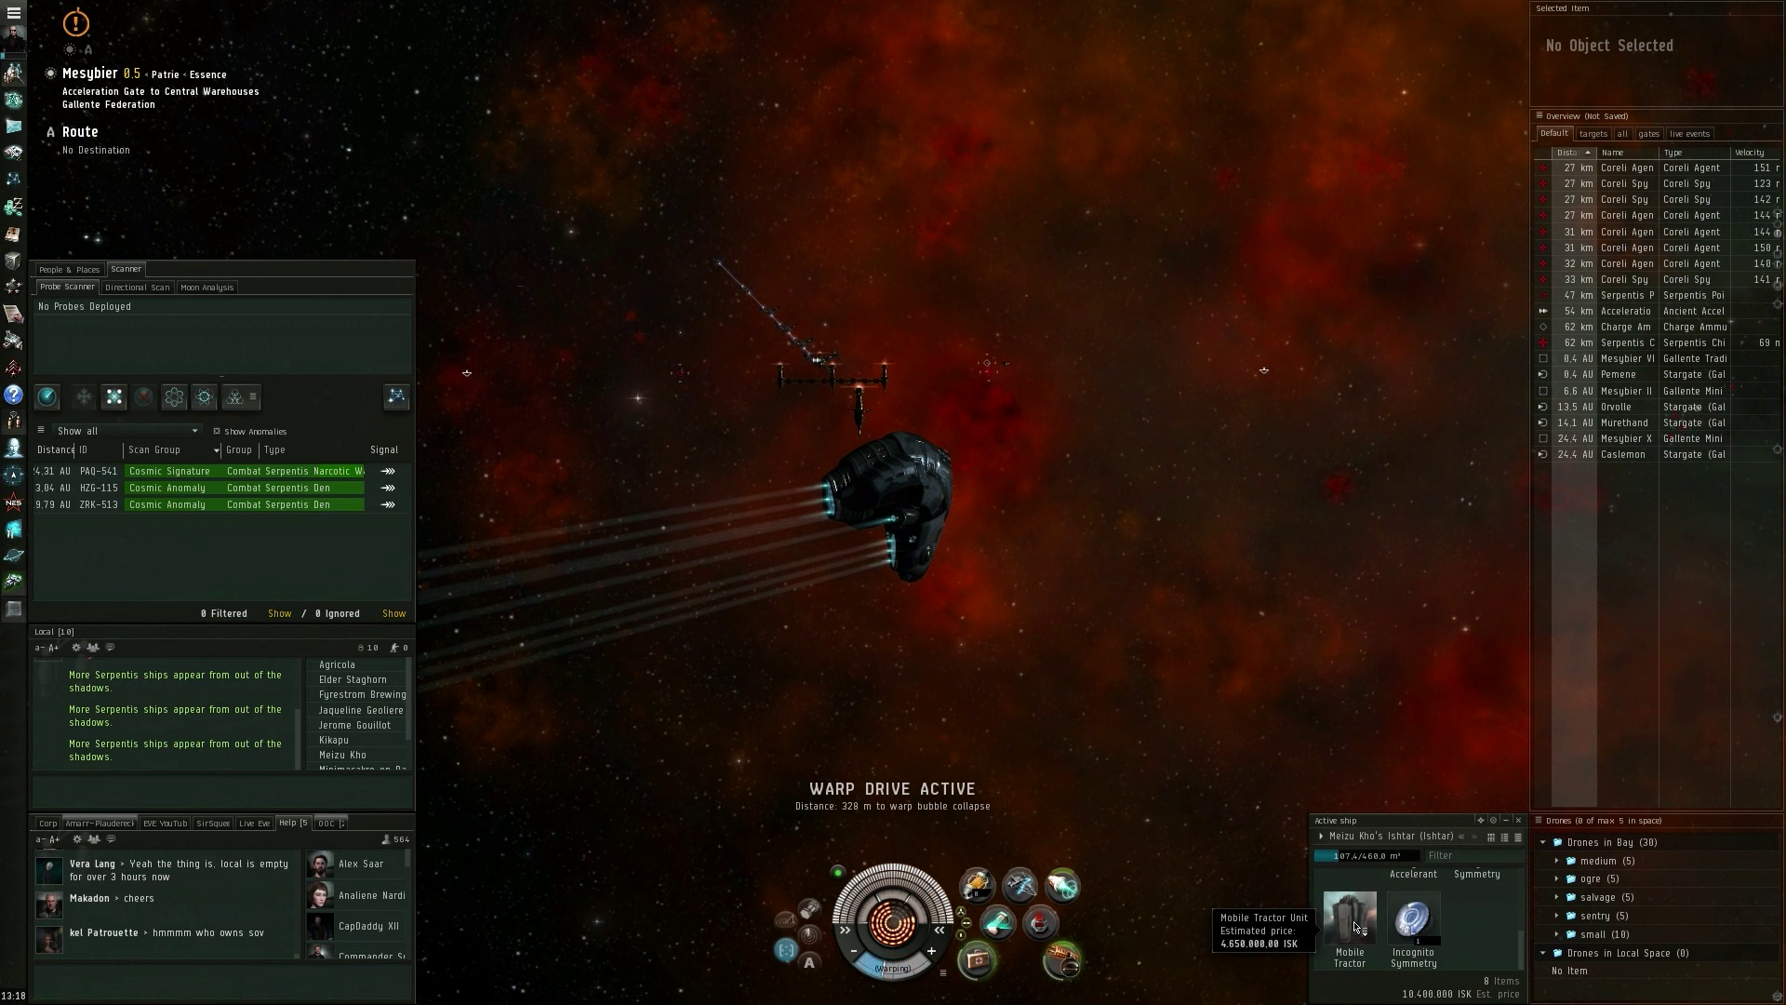
pyautogui.moveTo(1352, 926); pyautogui.dragTo(1172, 752)
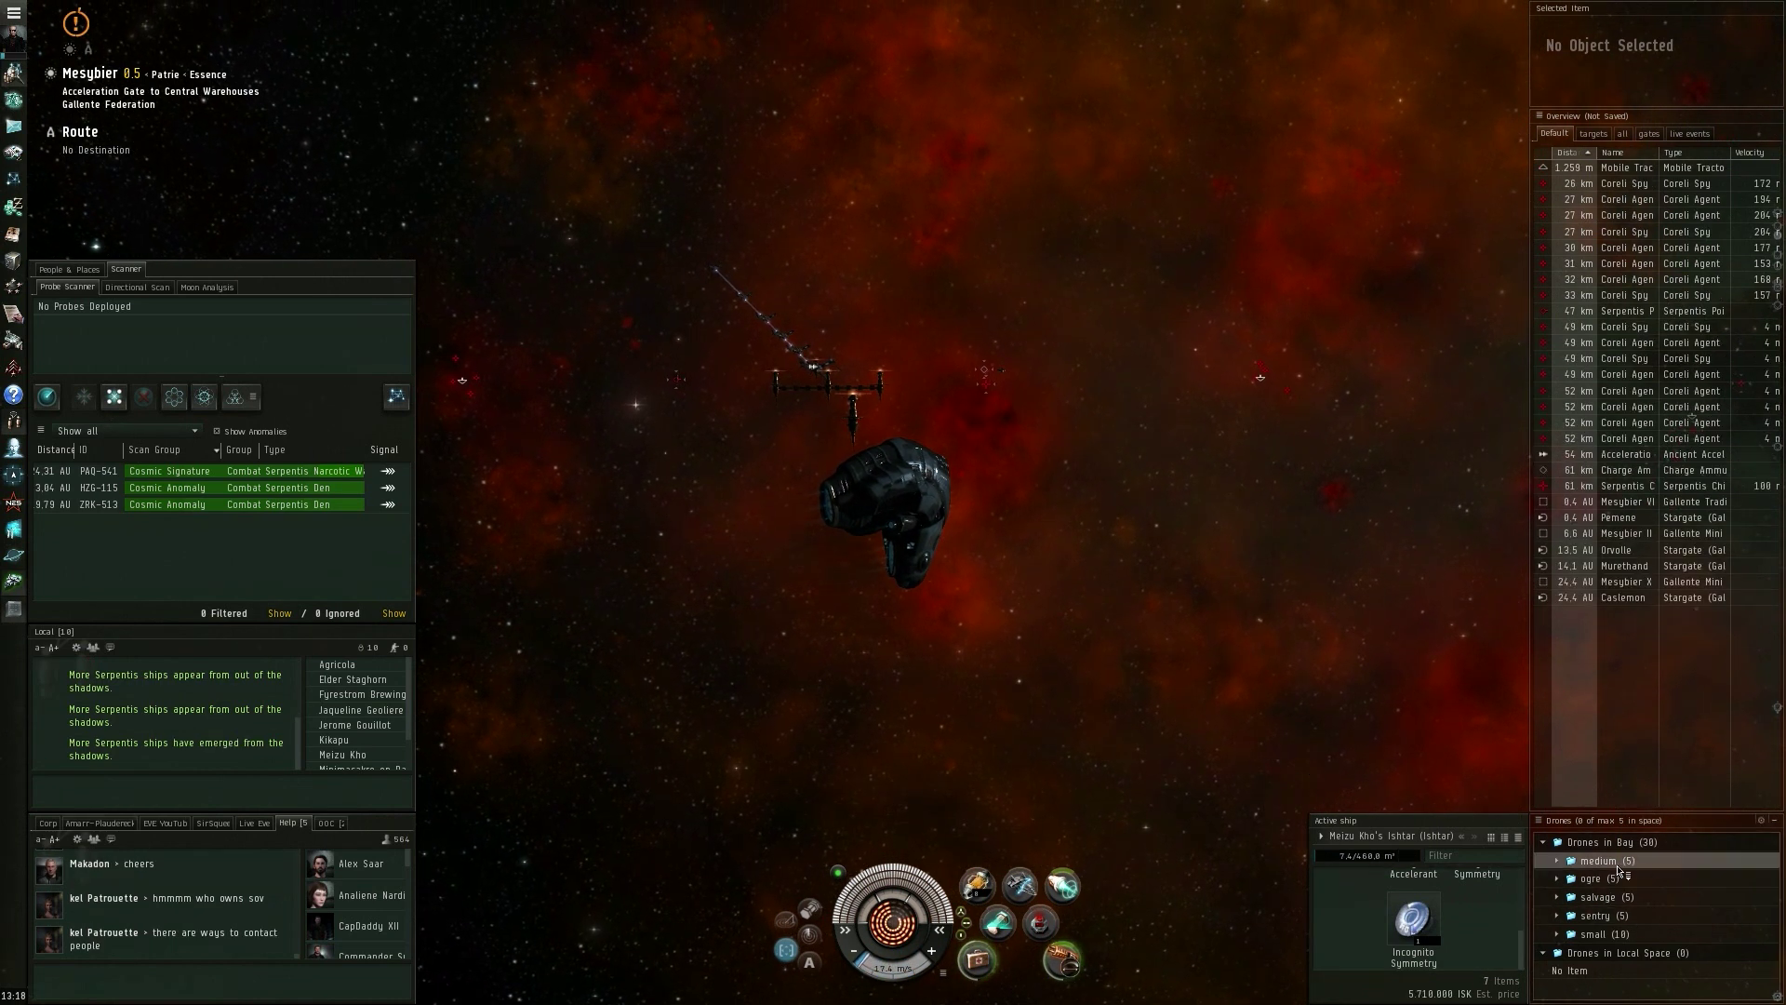
# Launch five Garde II sentries at the Chief of Security and lock Coreli Agents at 26 and 31 km
pyautogui.click(994, 389)
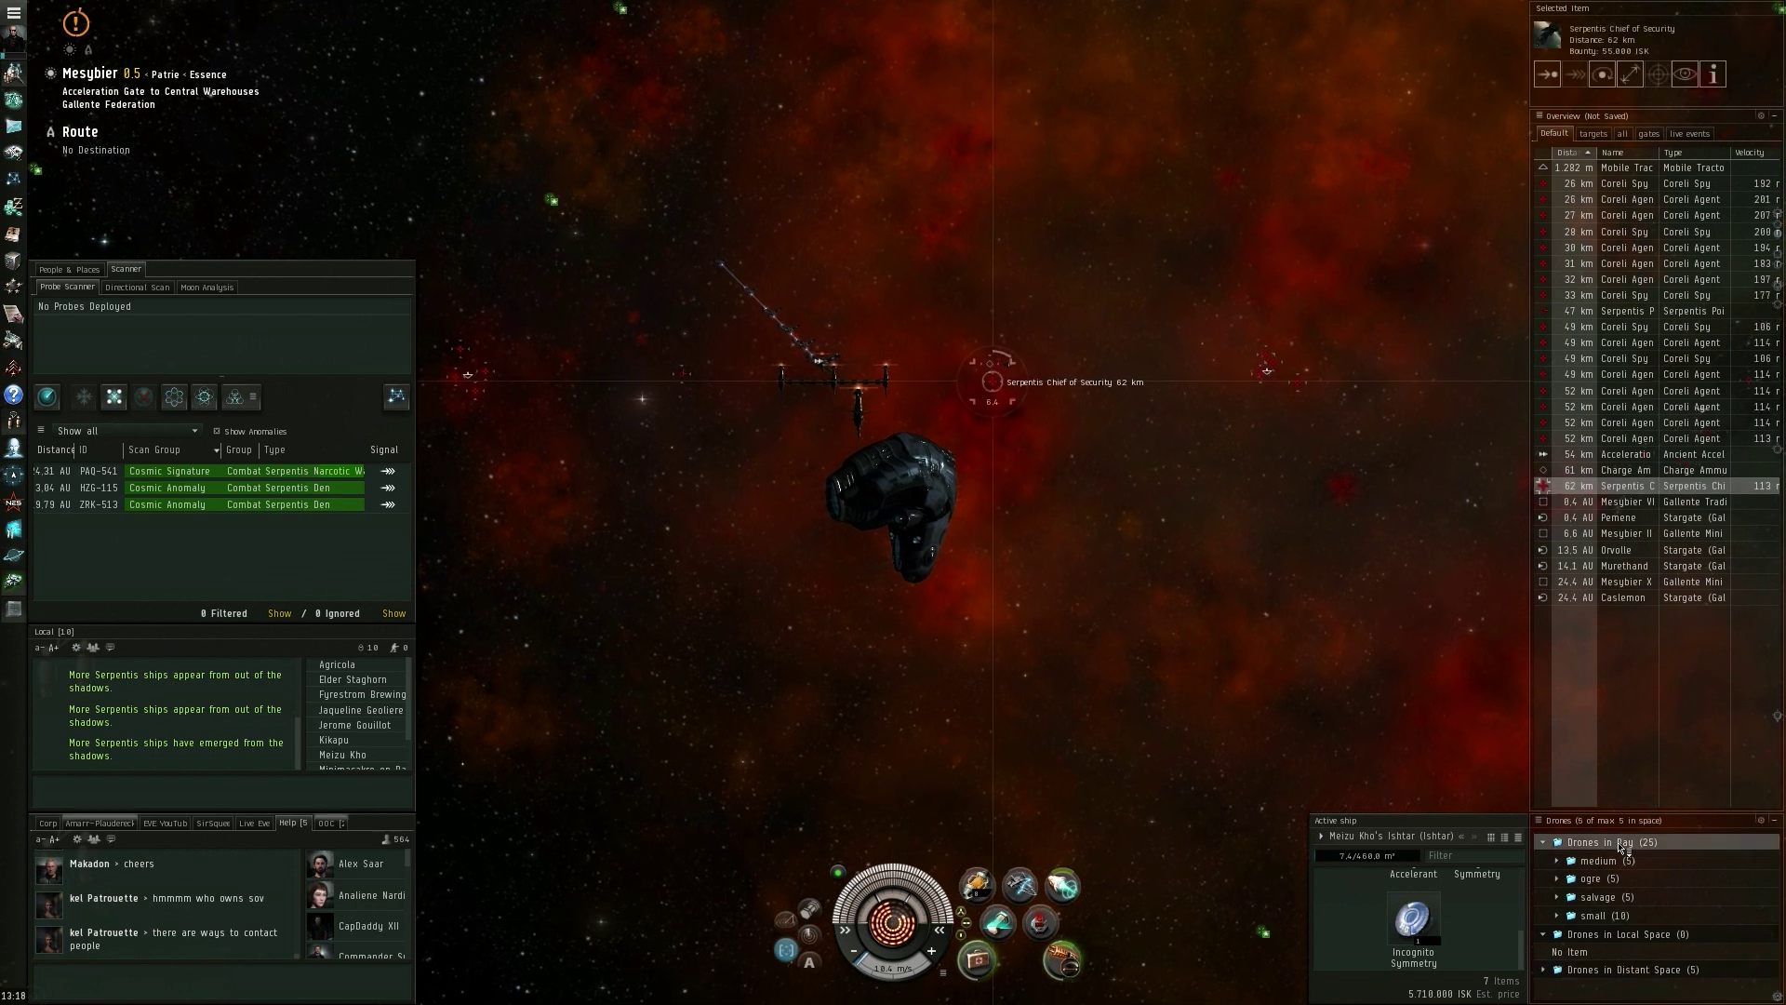
pyautogui.moveTo(1622, 843); pyautogui.dragTo(1183, 575)
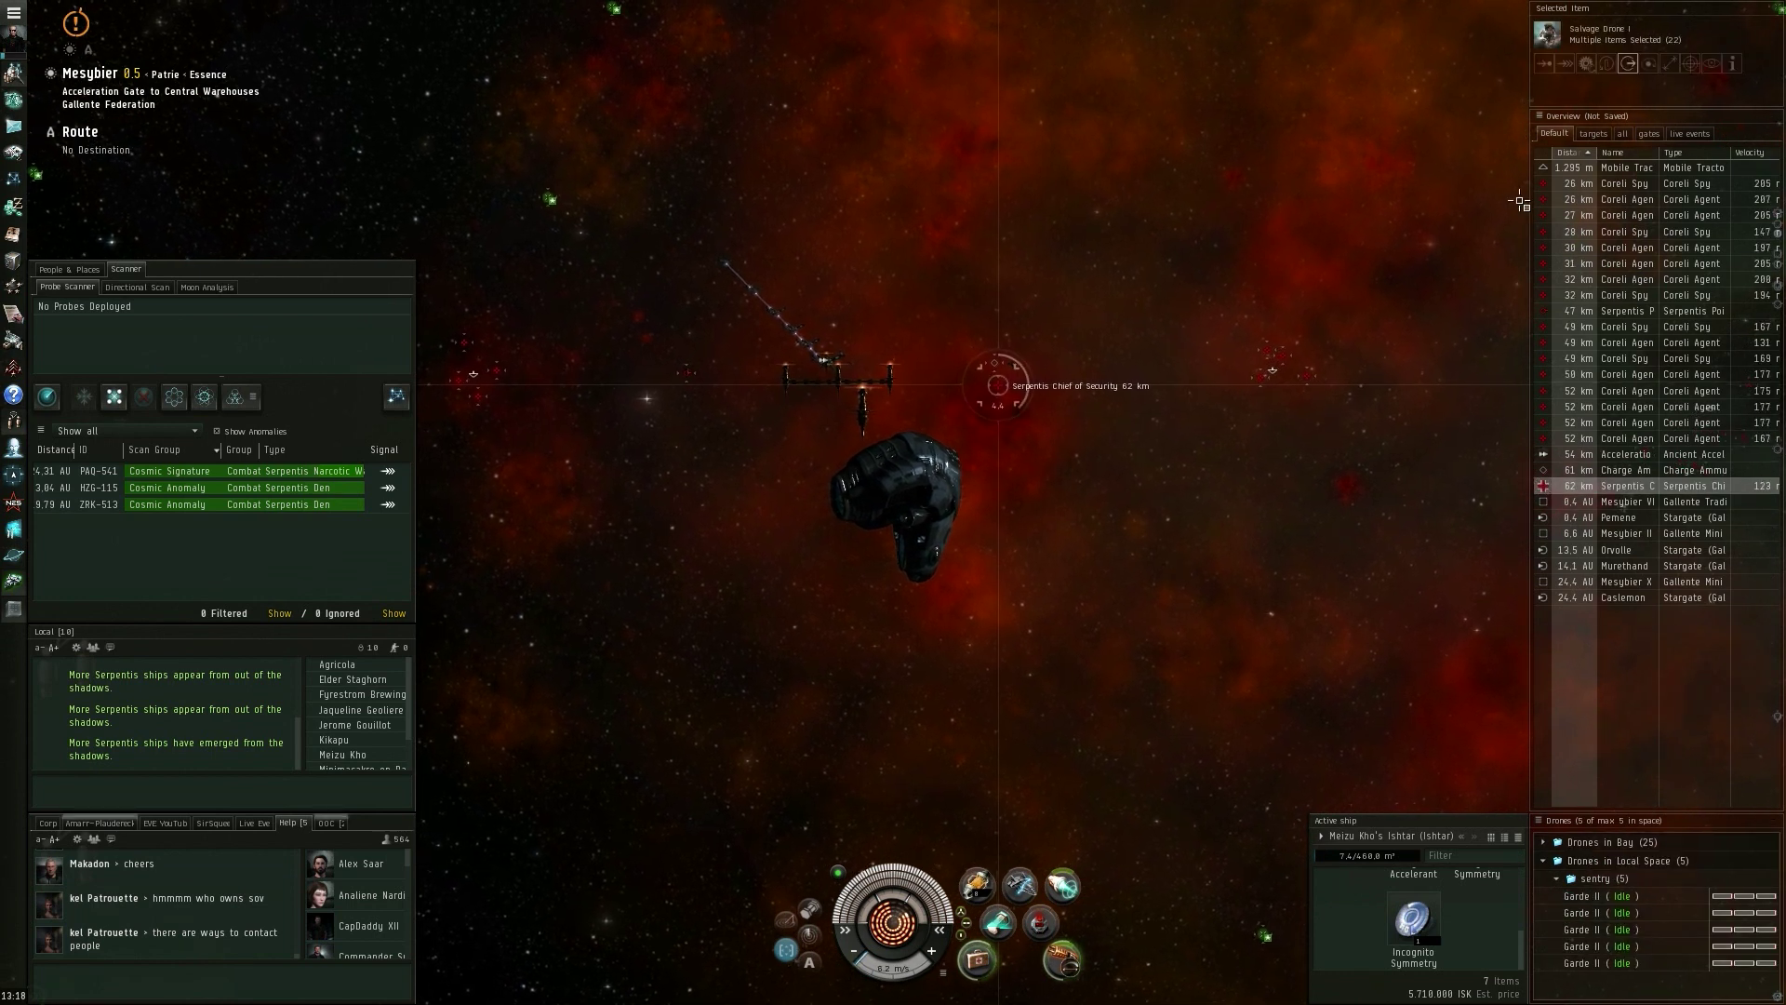
pyautogui.click(1585, 200)
pyautogui.click(1570, 266)
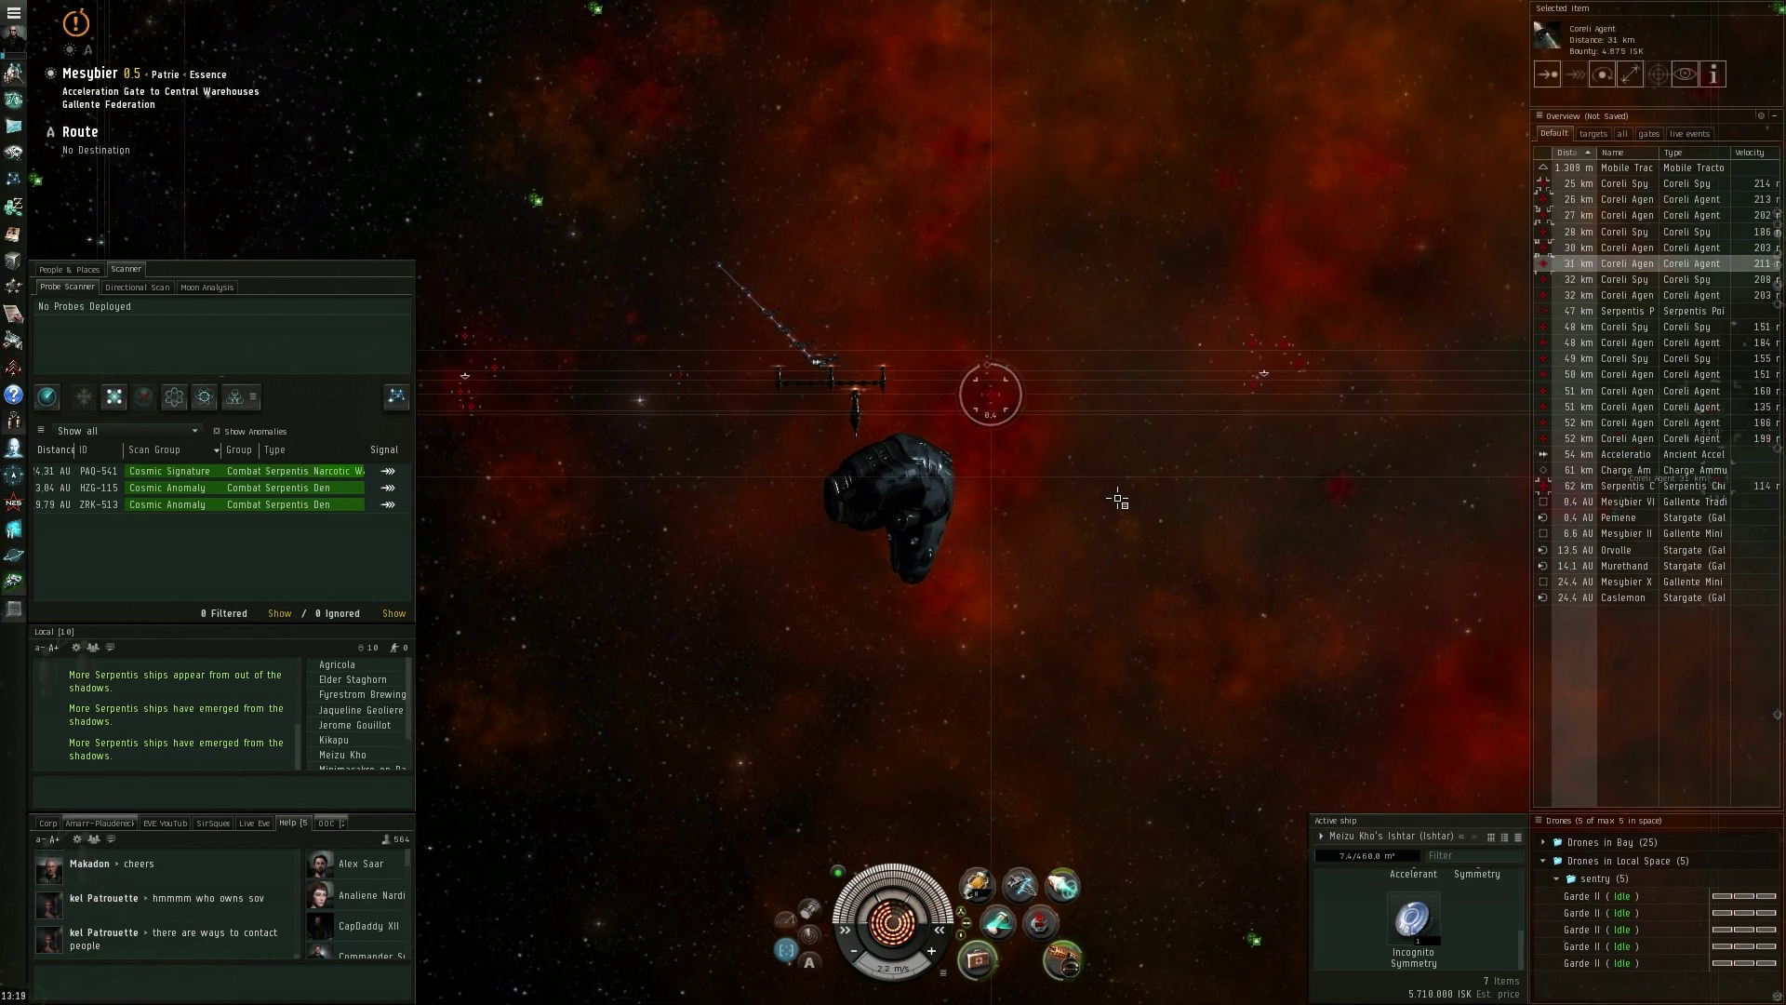
pyautogui.scroll(-5, 1141, 536)
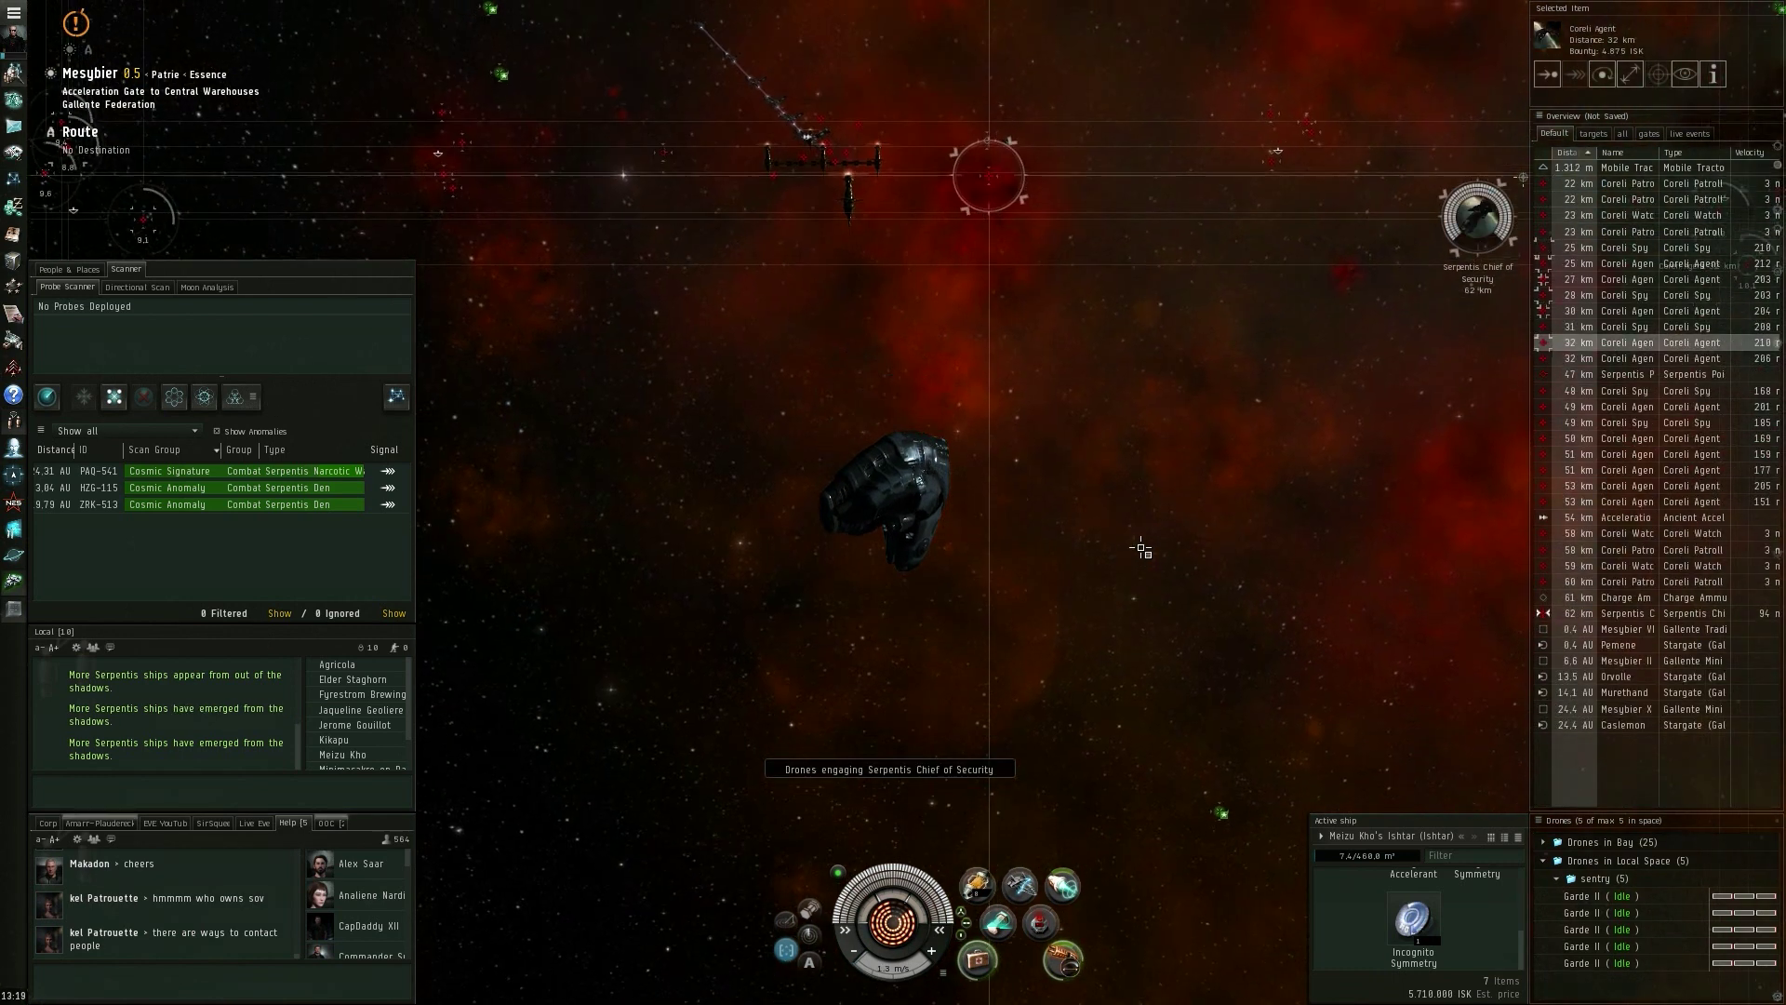
pyautogui.scroll(-3, 1141, 543)
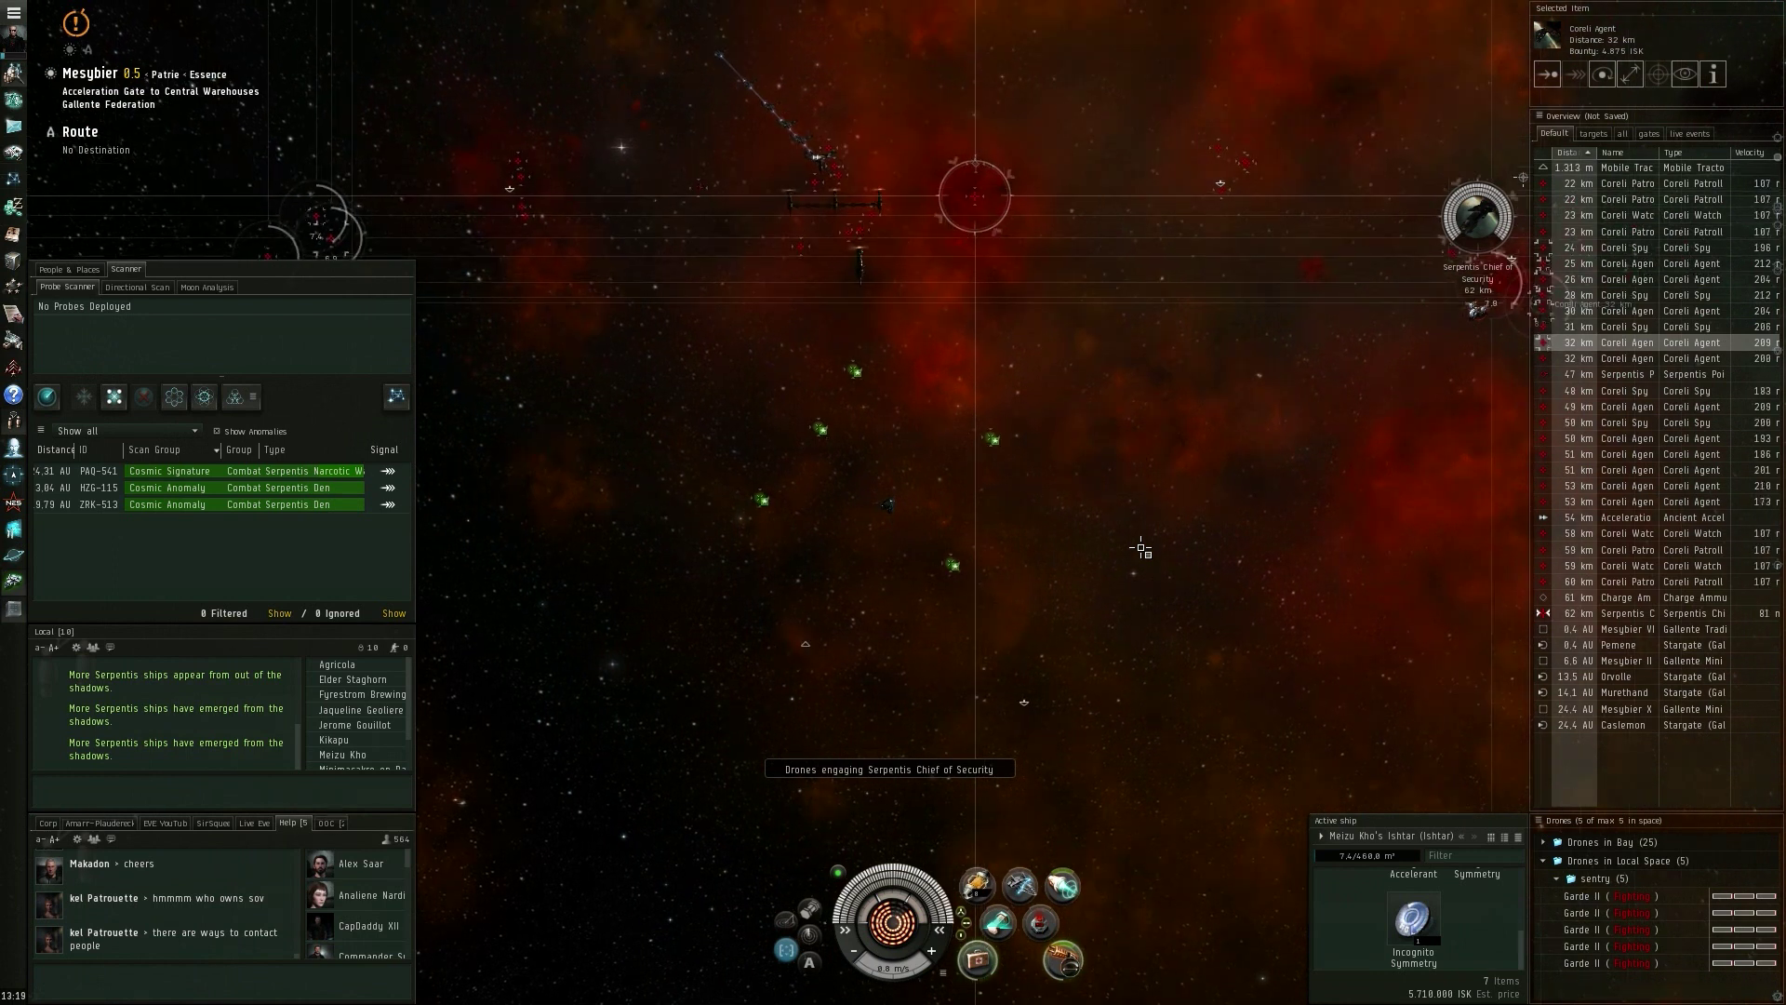
pyautogui.moveTo(1141, 544); pyautogui.dragTo(1132, 557)
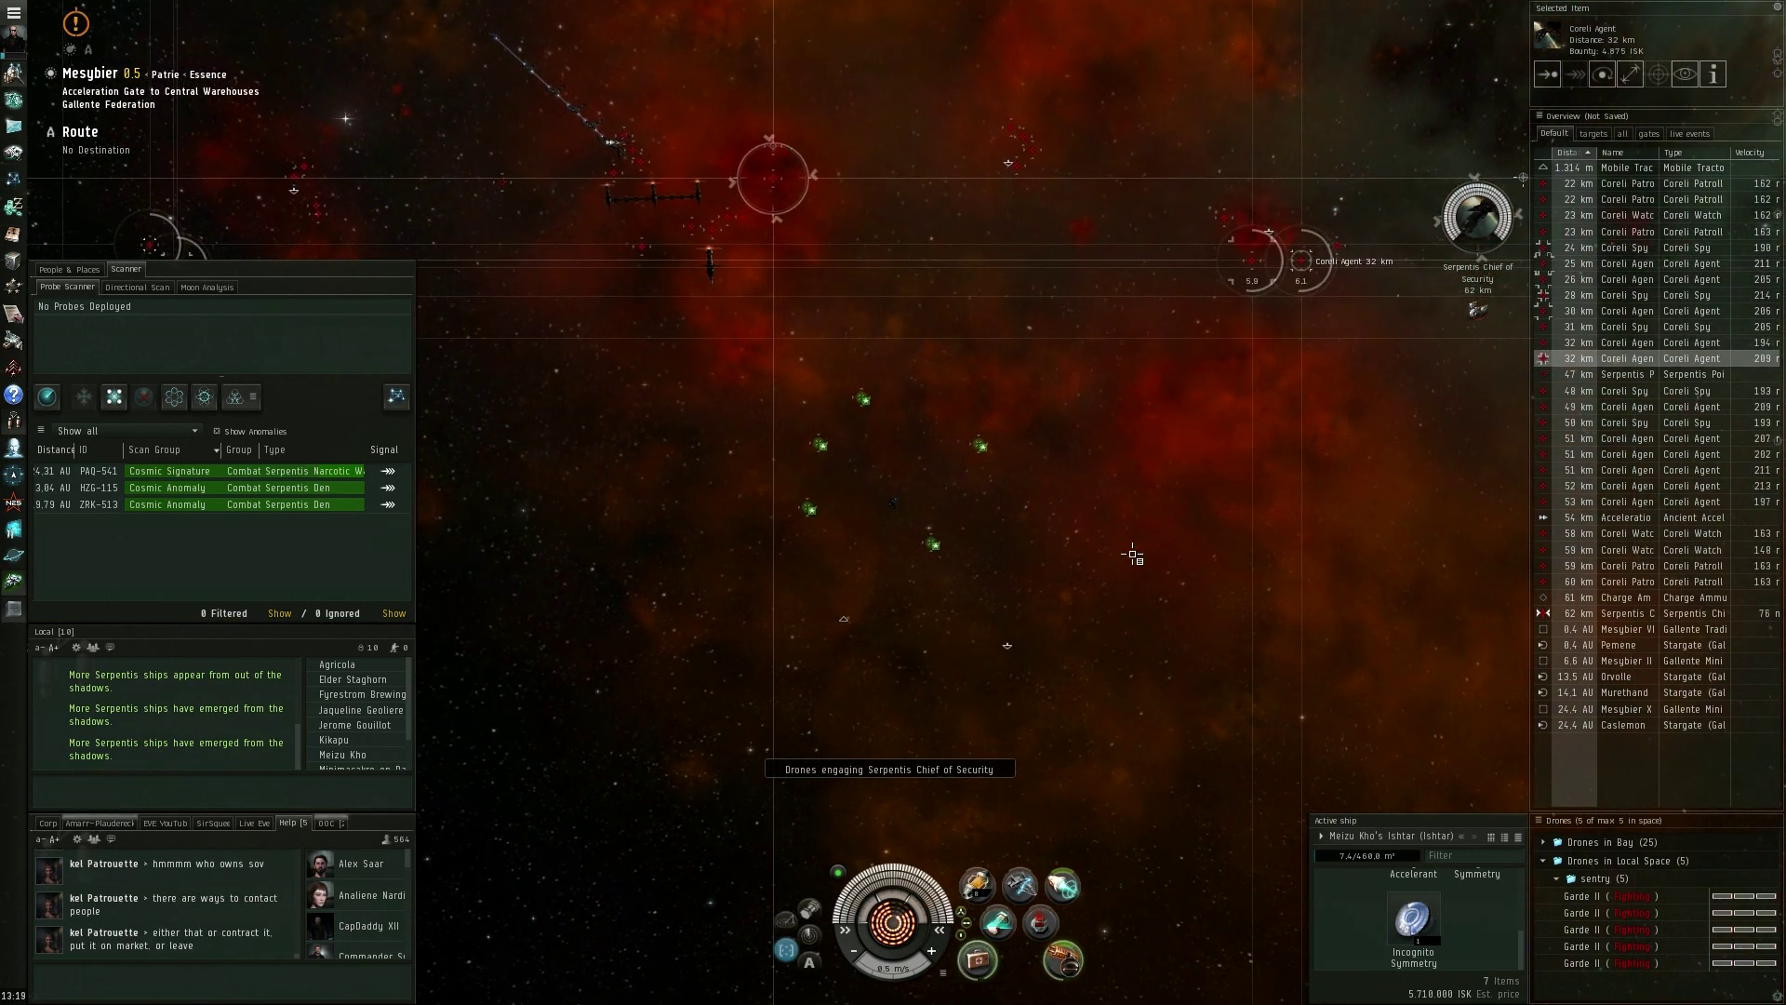
pyautogui.moveTo(1144, 545); pyautogui.dragTo(1154, 543)
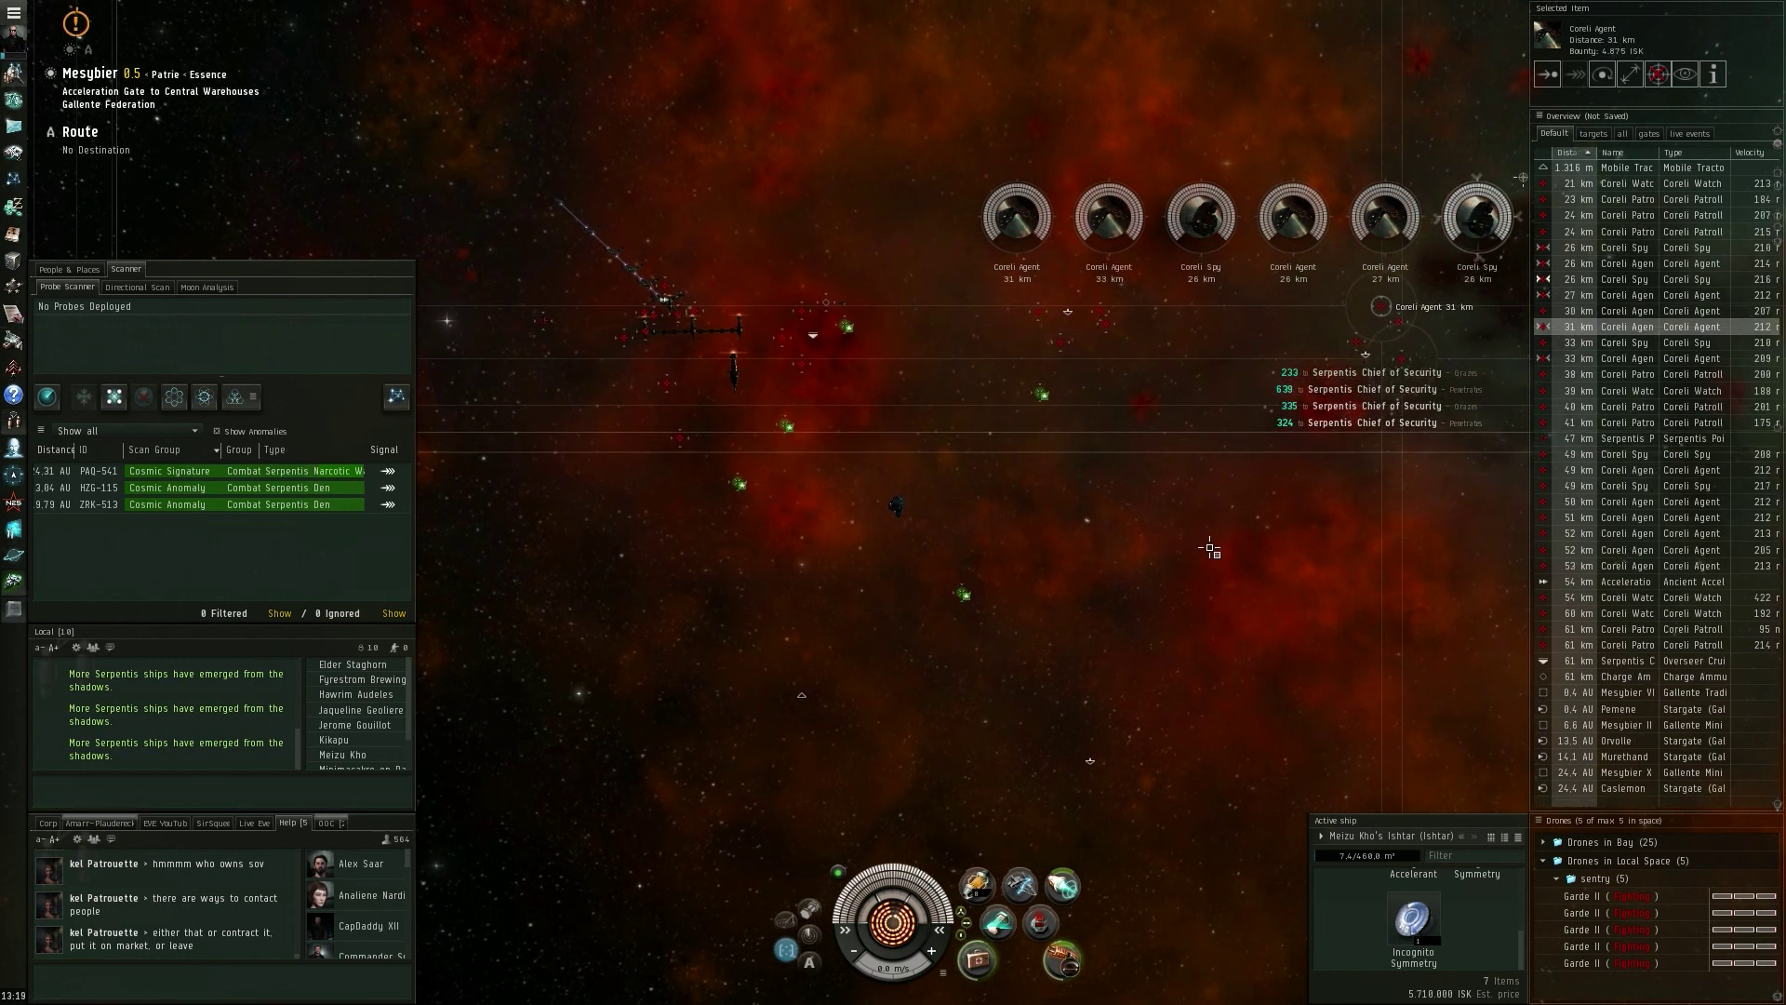
pyautogui.moveTo(1605, 894)
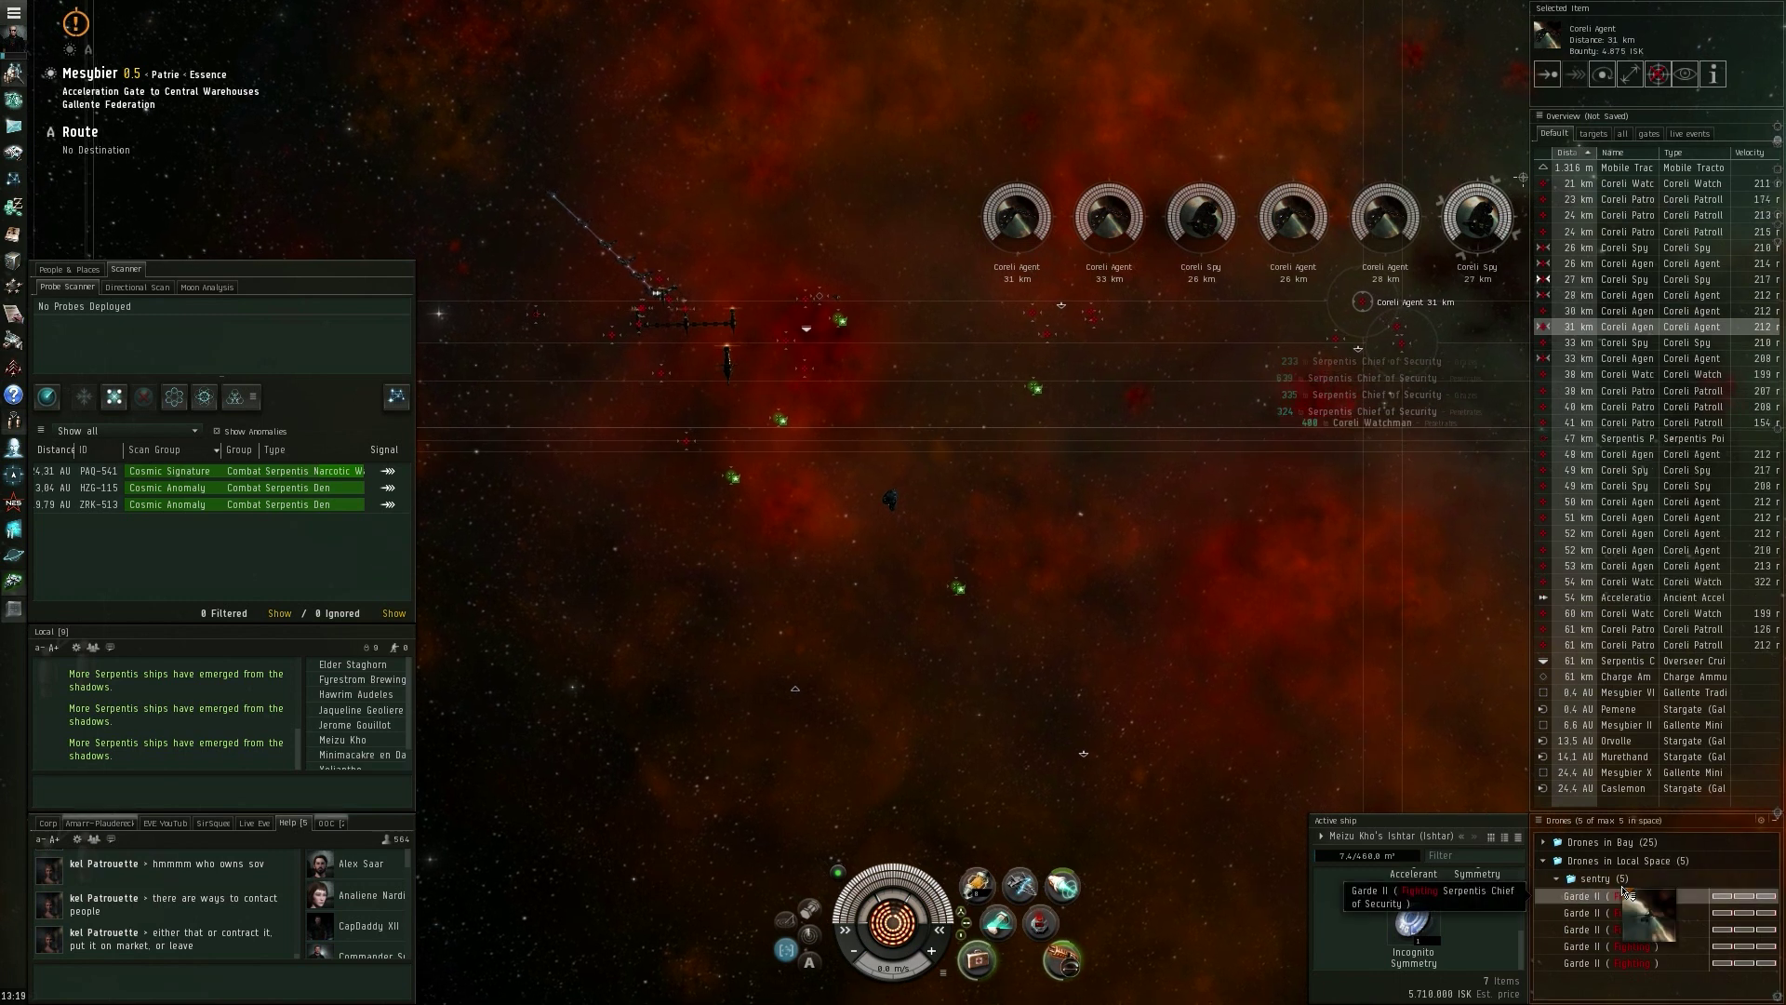
# Order the Garde drones onto the Chief of Security, then onto the next locked ship
pyautogui.moveTo(1626, 904)
pyautogui.mouseDown()
pyautogui.moveTo(1618, 852)
pyautogui.moveTo(1622, 866)
pyautogui.mouseUp()
pyautogui.moveTo(1622, 949)
pyautogui.mouseDown()
pyautogui.moveTo(1626, 907)
pyautogui.moveTo(1640, 924)
pyautogui.mouseUp()
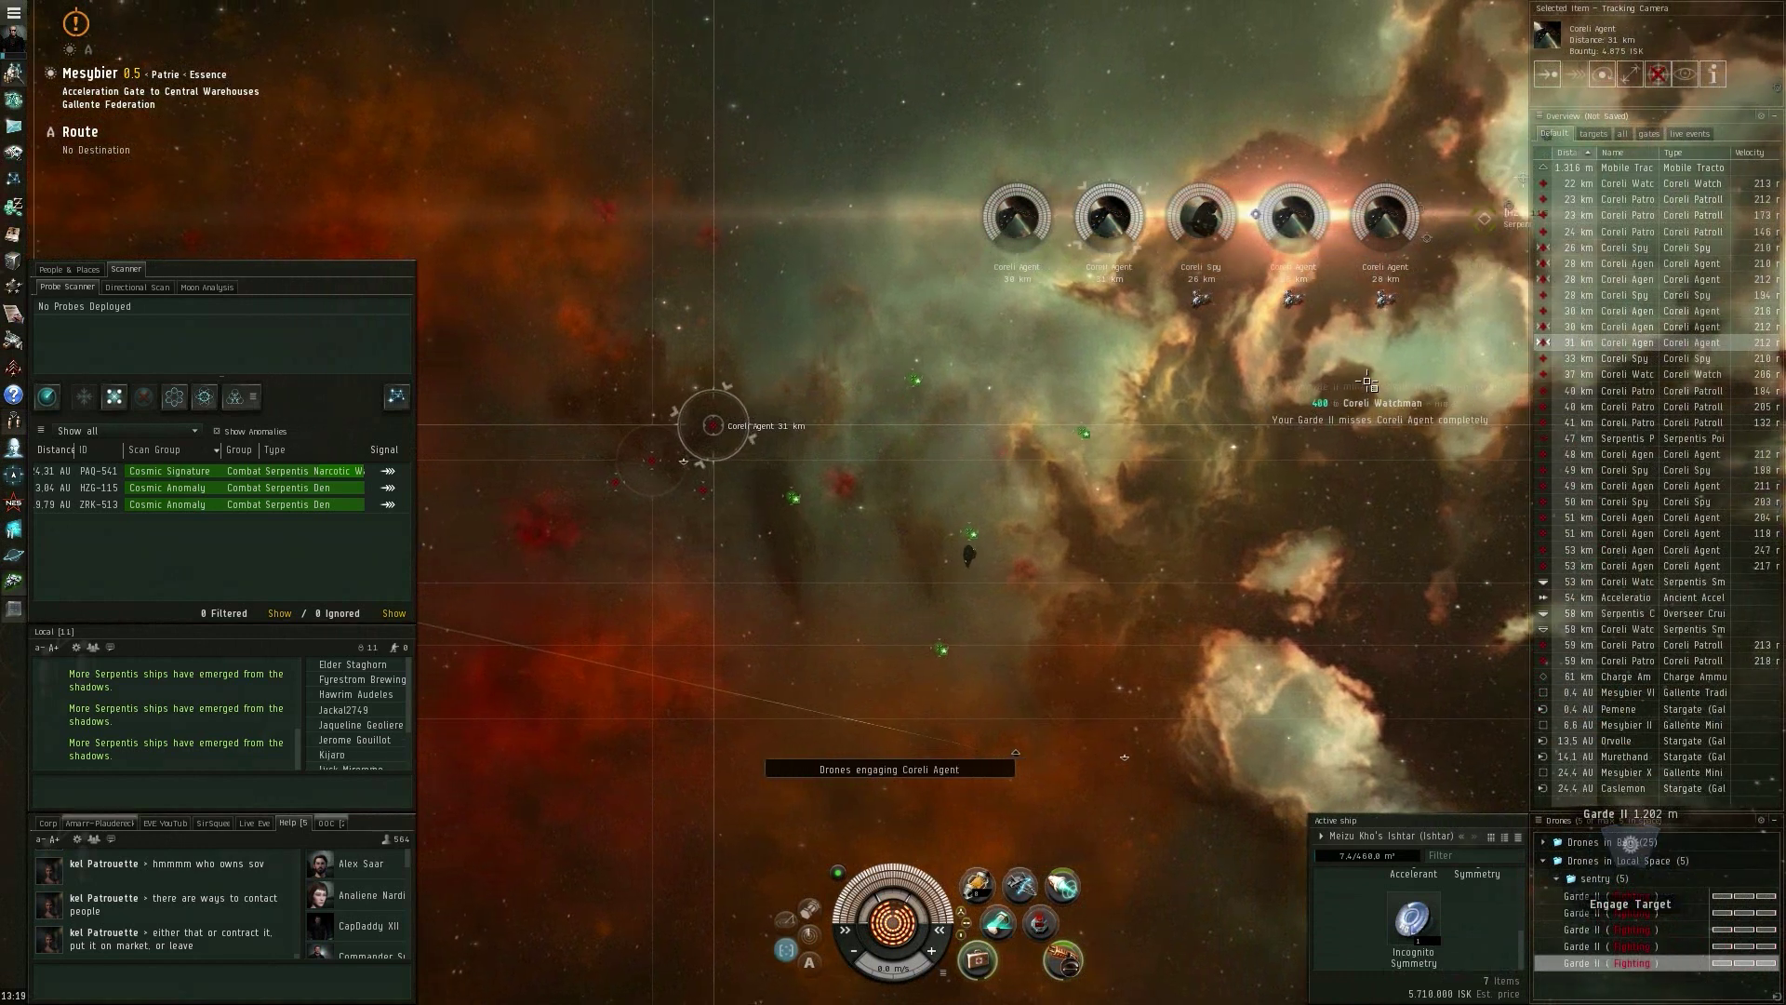
pyautogui.moveTo(1361, 377); pyautogui.dragTo(698, 283)
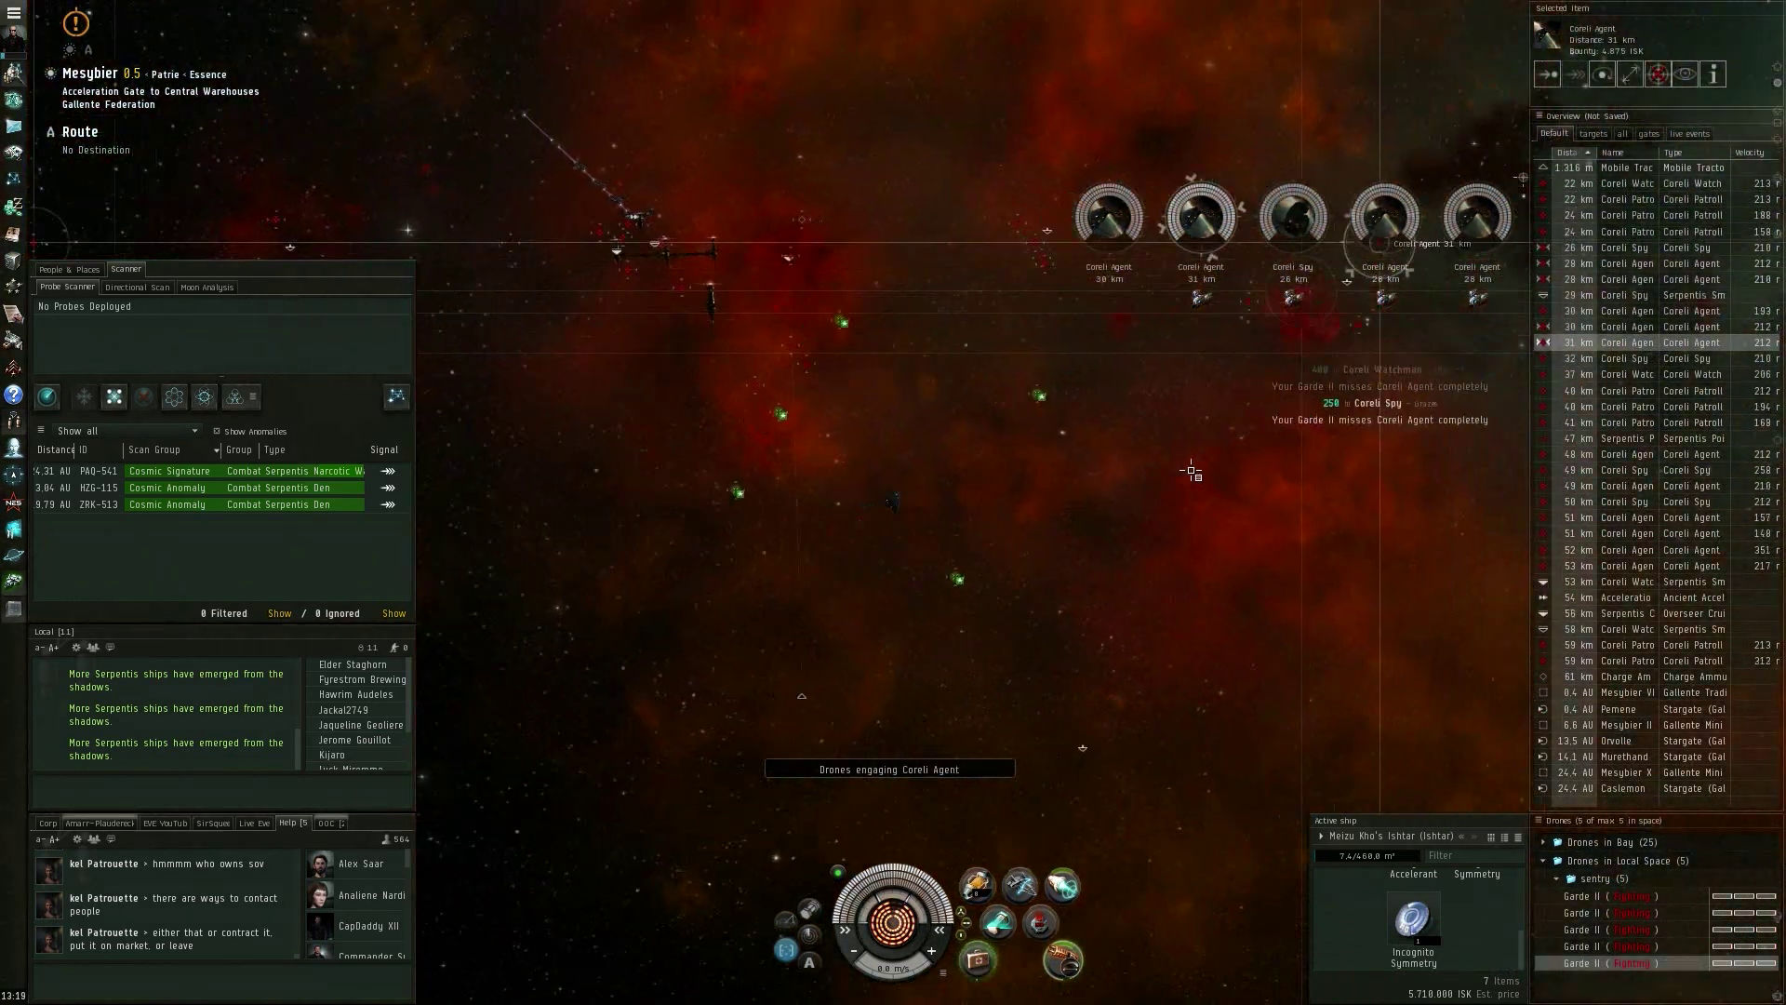
# Set drones on the 31 km Coreli Agent, then lock the 33 km Agent and 28 km Patroller
pyautogui.press('ctrl')
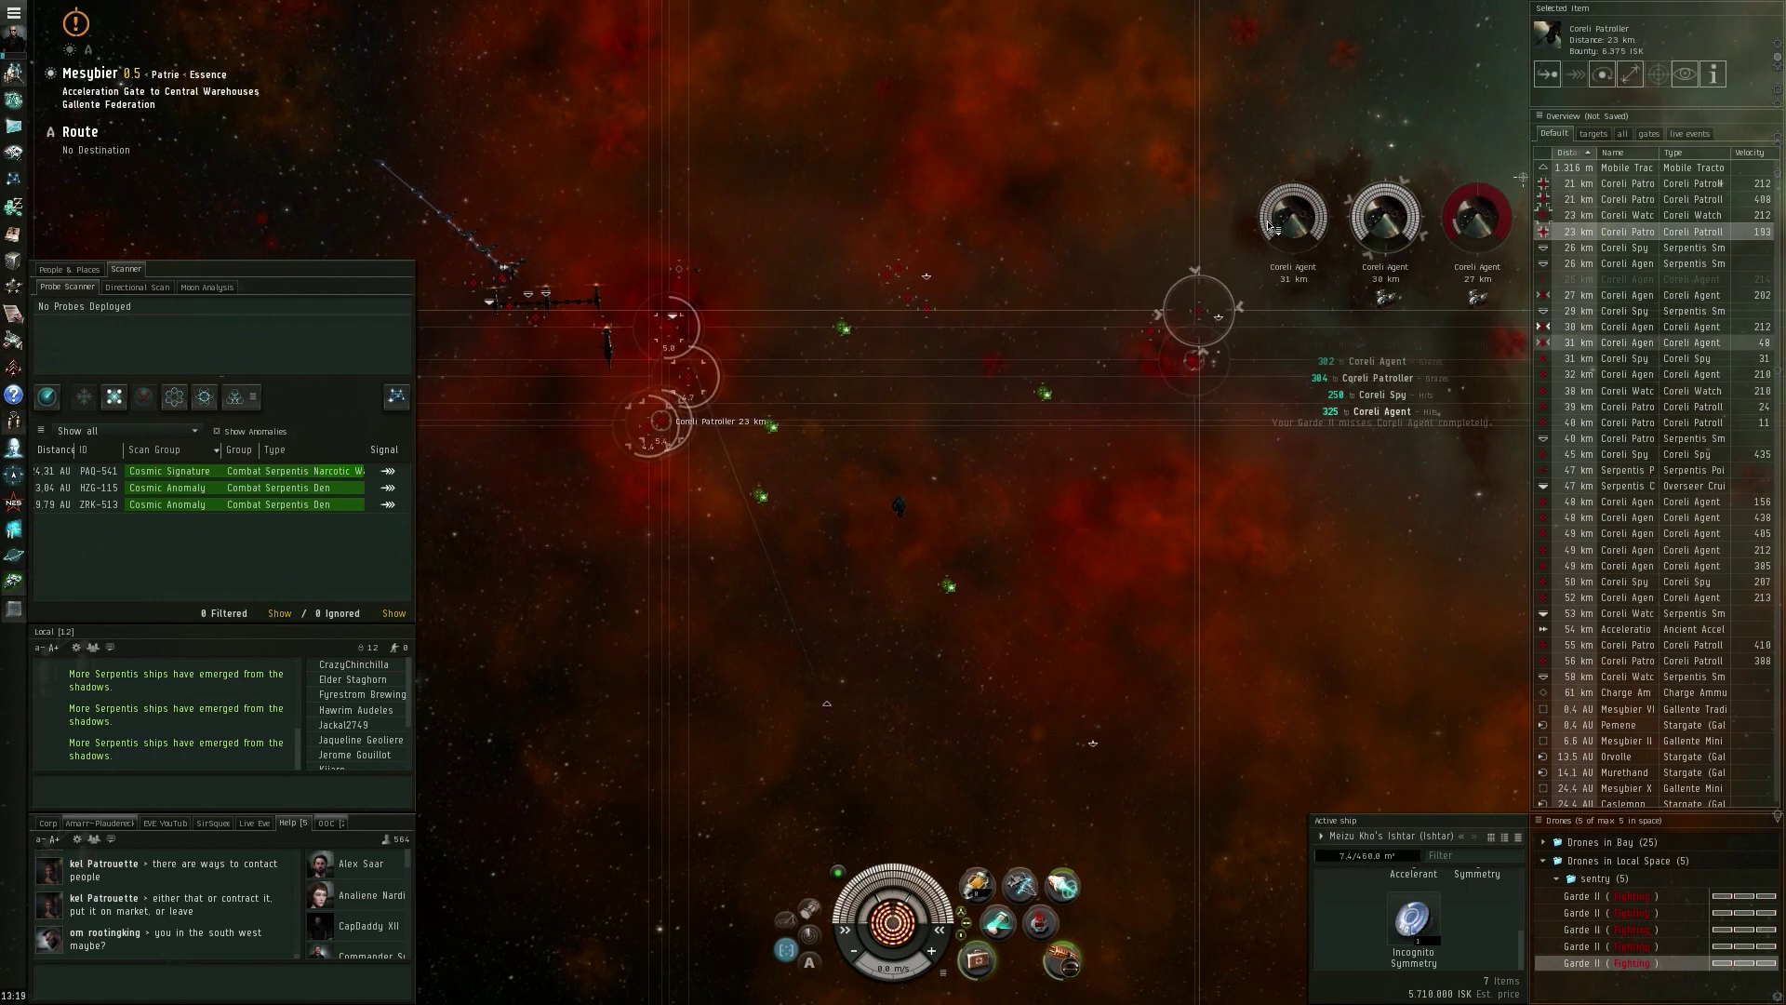
pyautogui.click(1293, 222)
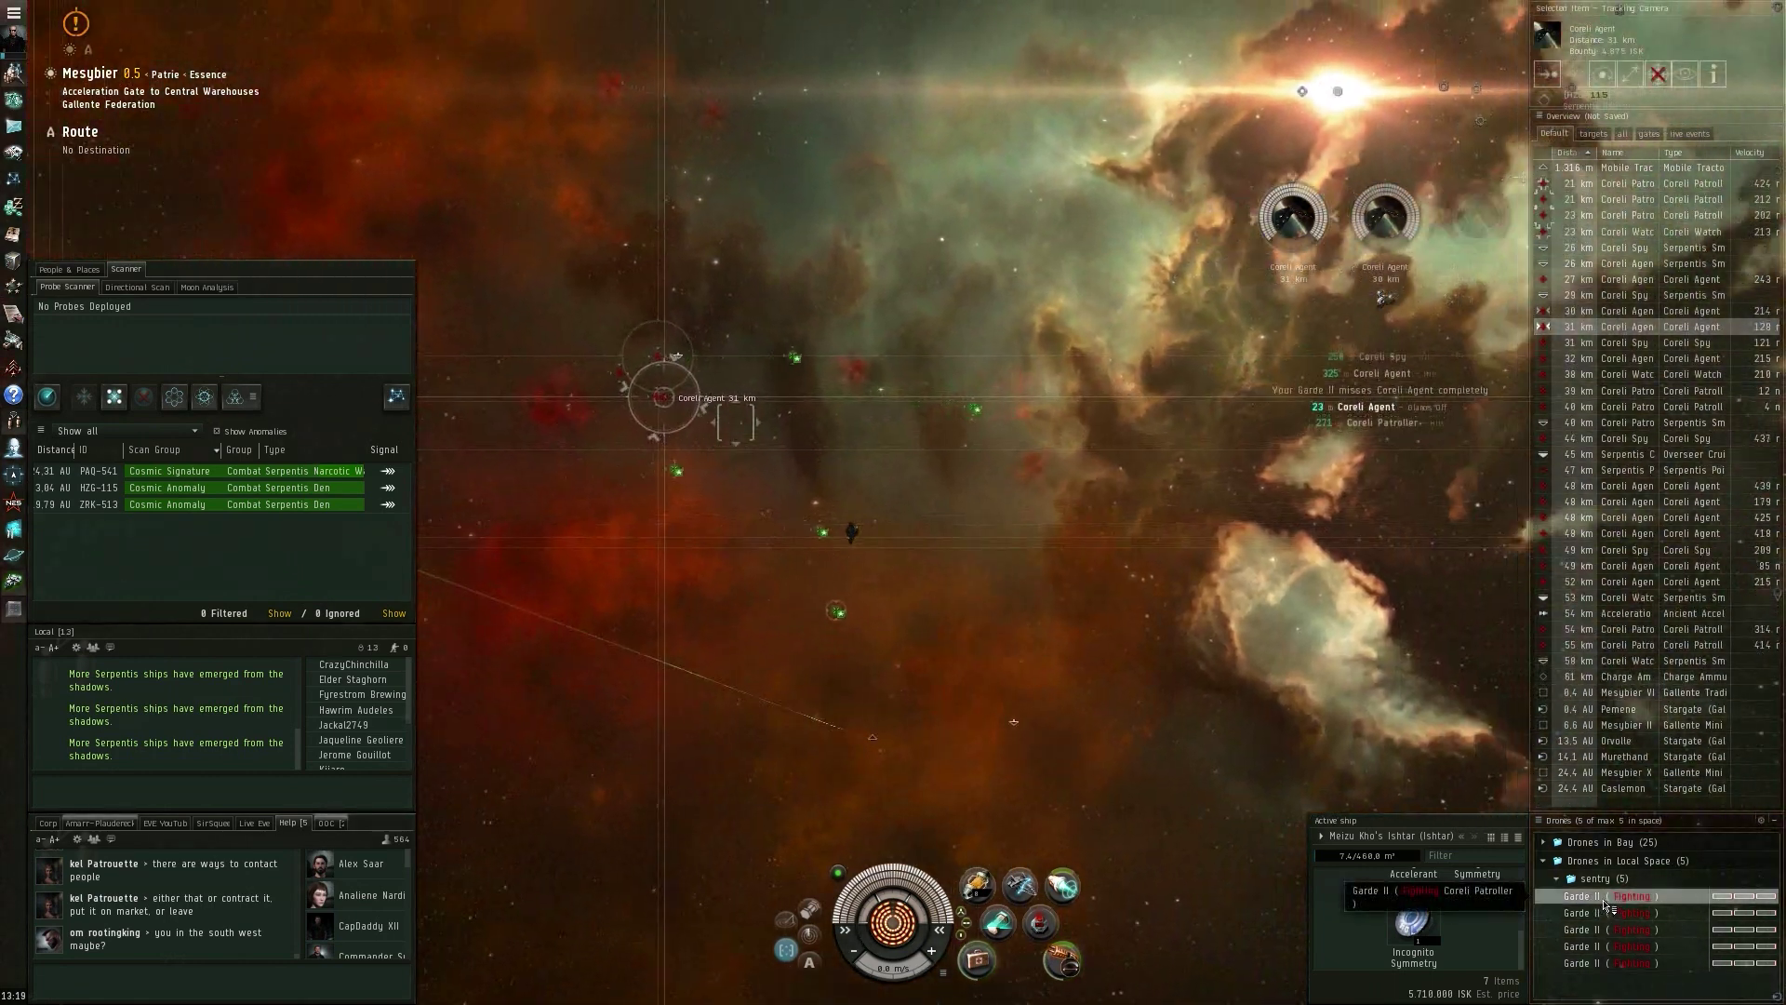
pyautogui.moveTo(1604, 858); pyautogui.dragTo(1605, 838)
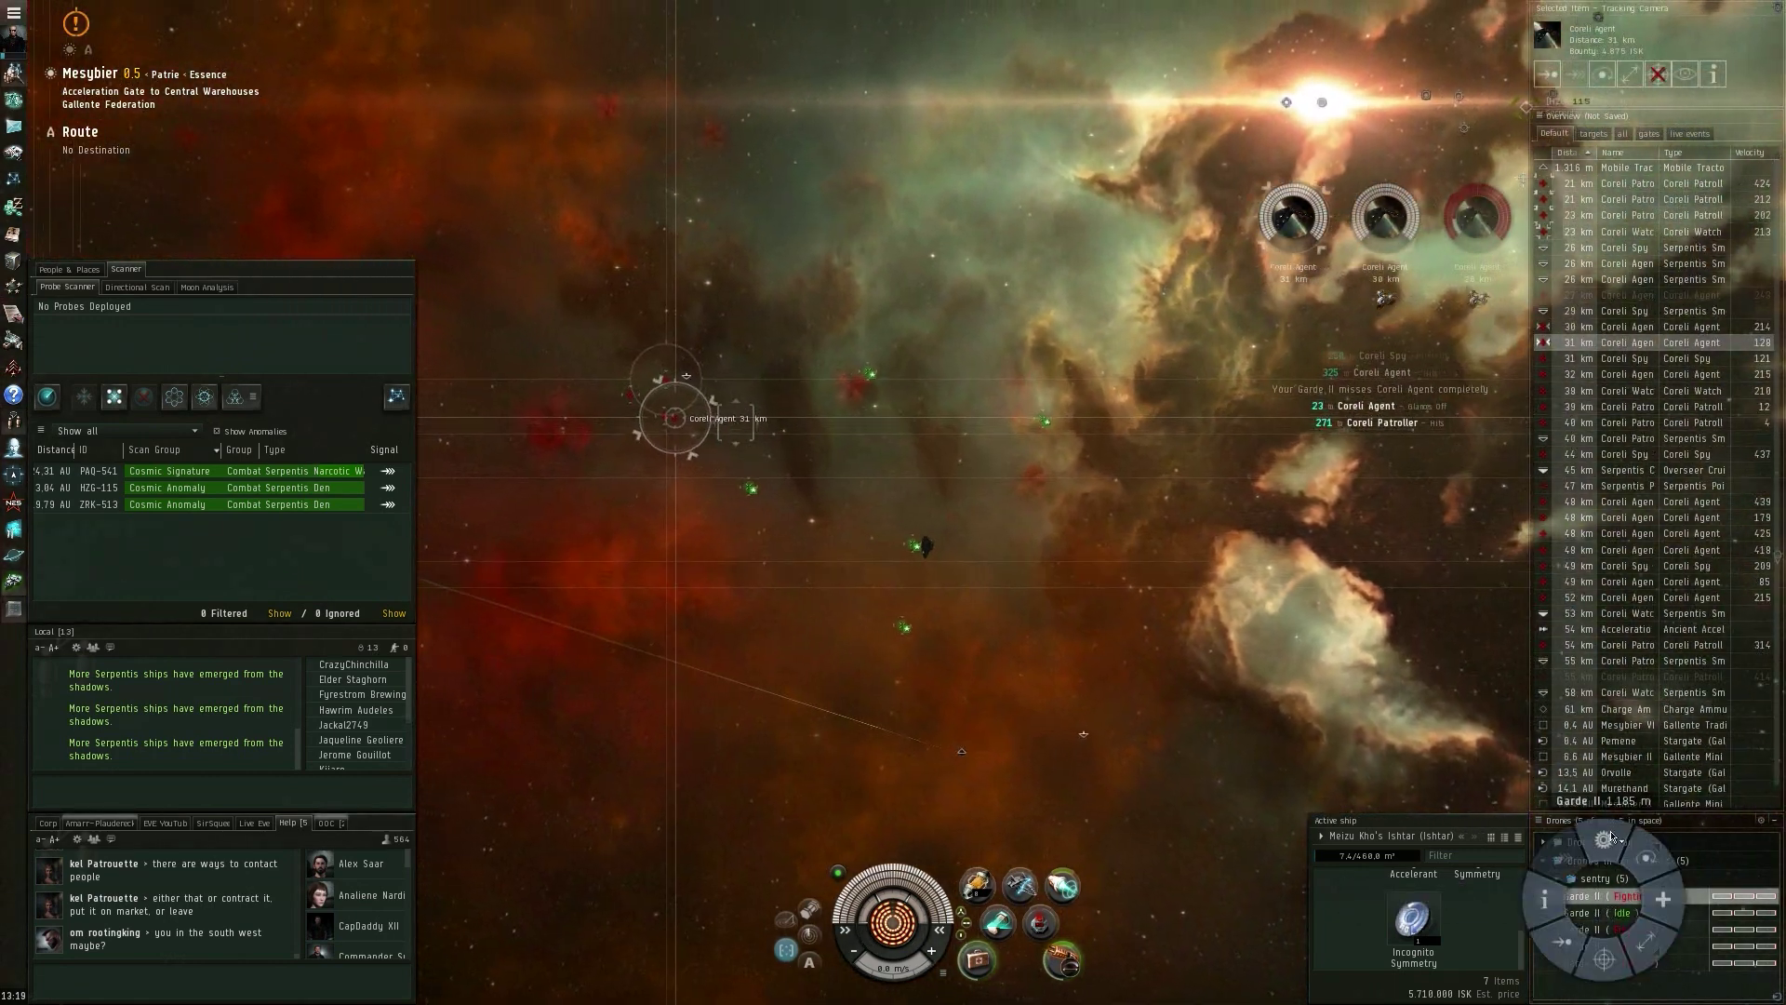
pyautogui.click(1293, 220)
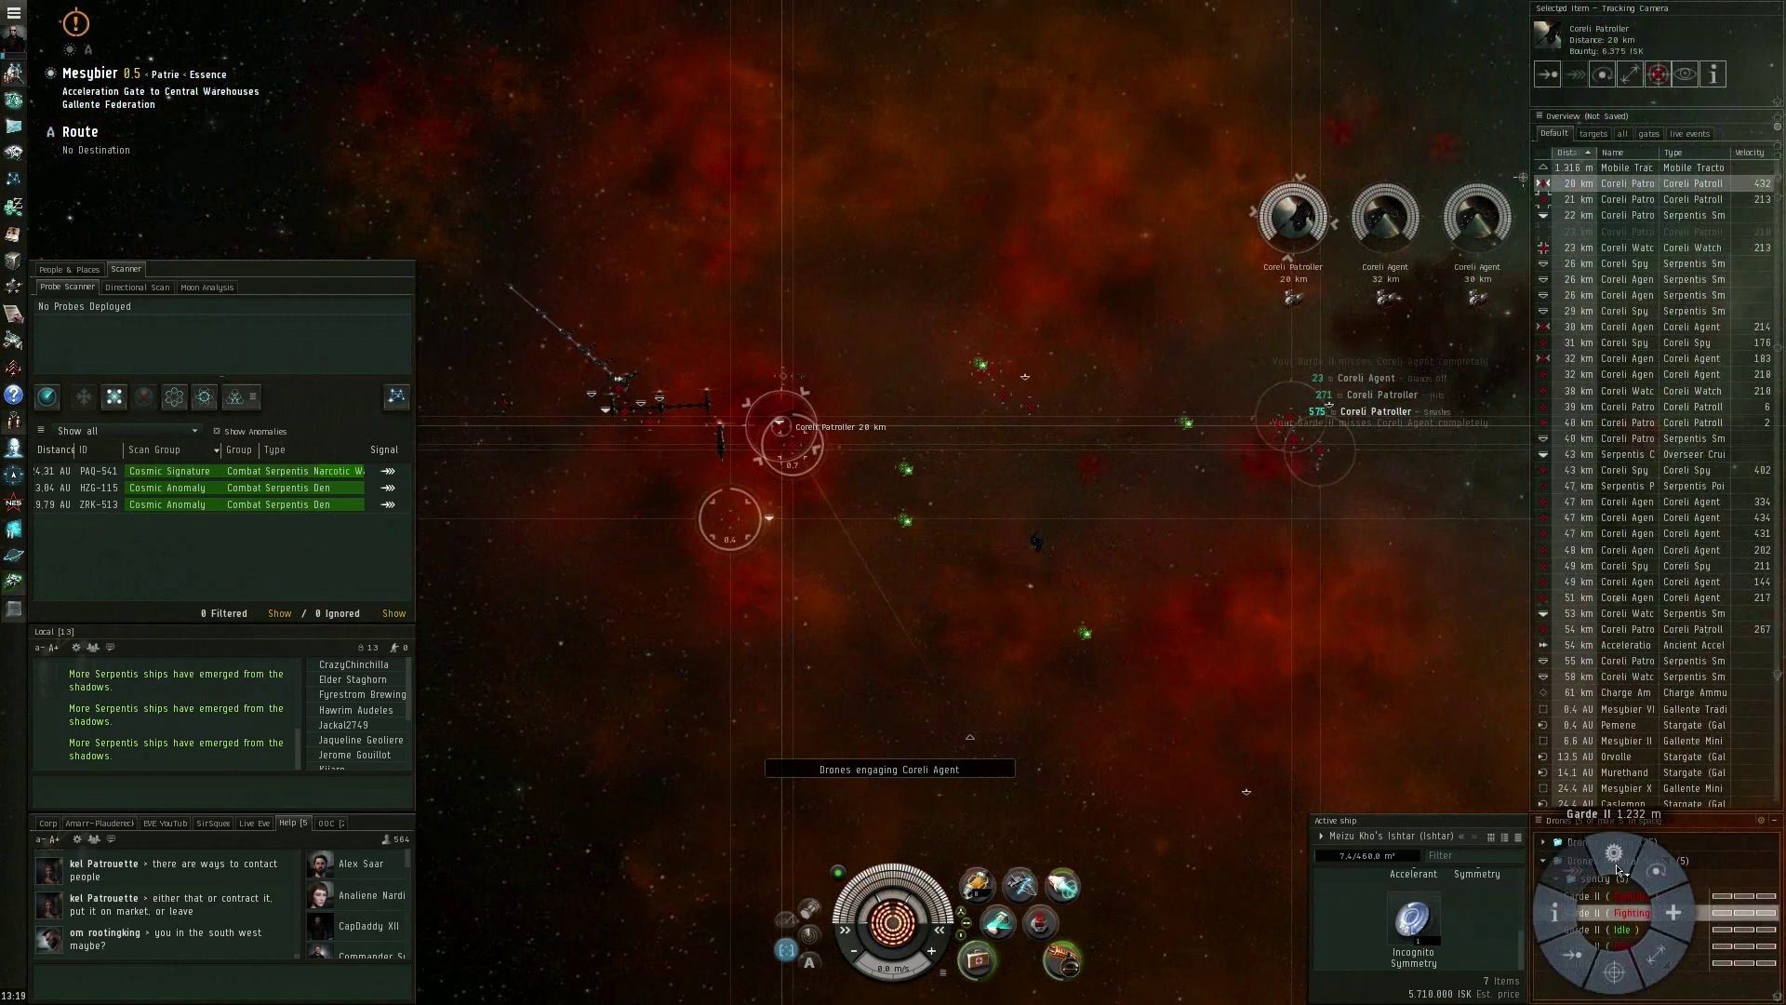
pyautogui.keyDown('ctrl'); pyautogui.click(1605, 311); pyautogui.keyUp('ctrl')
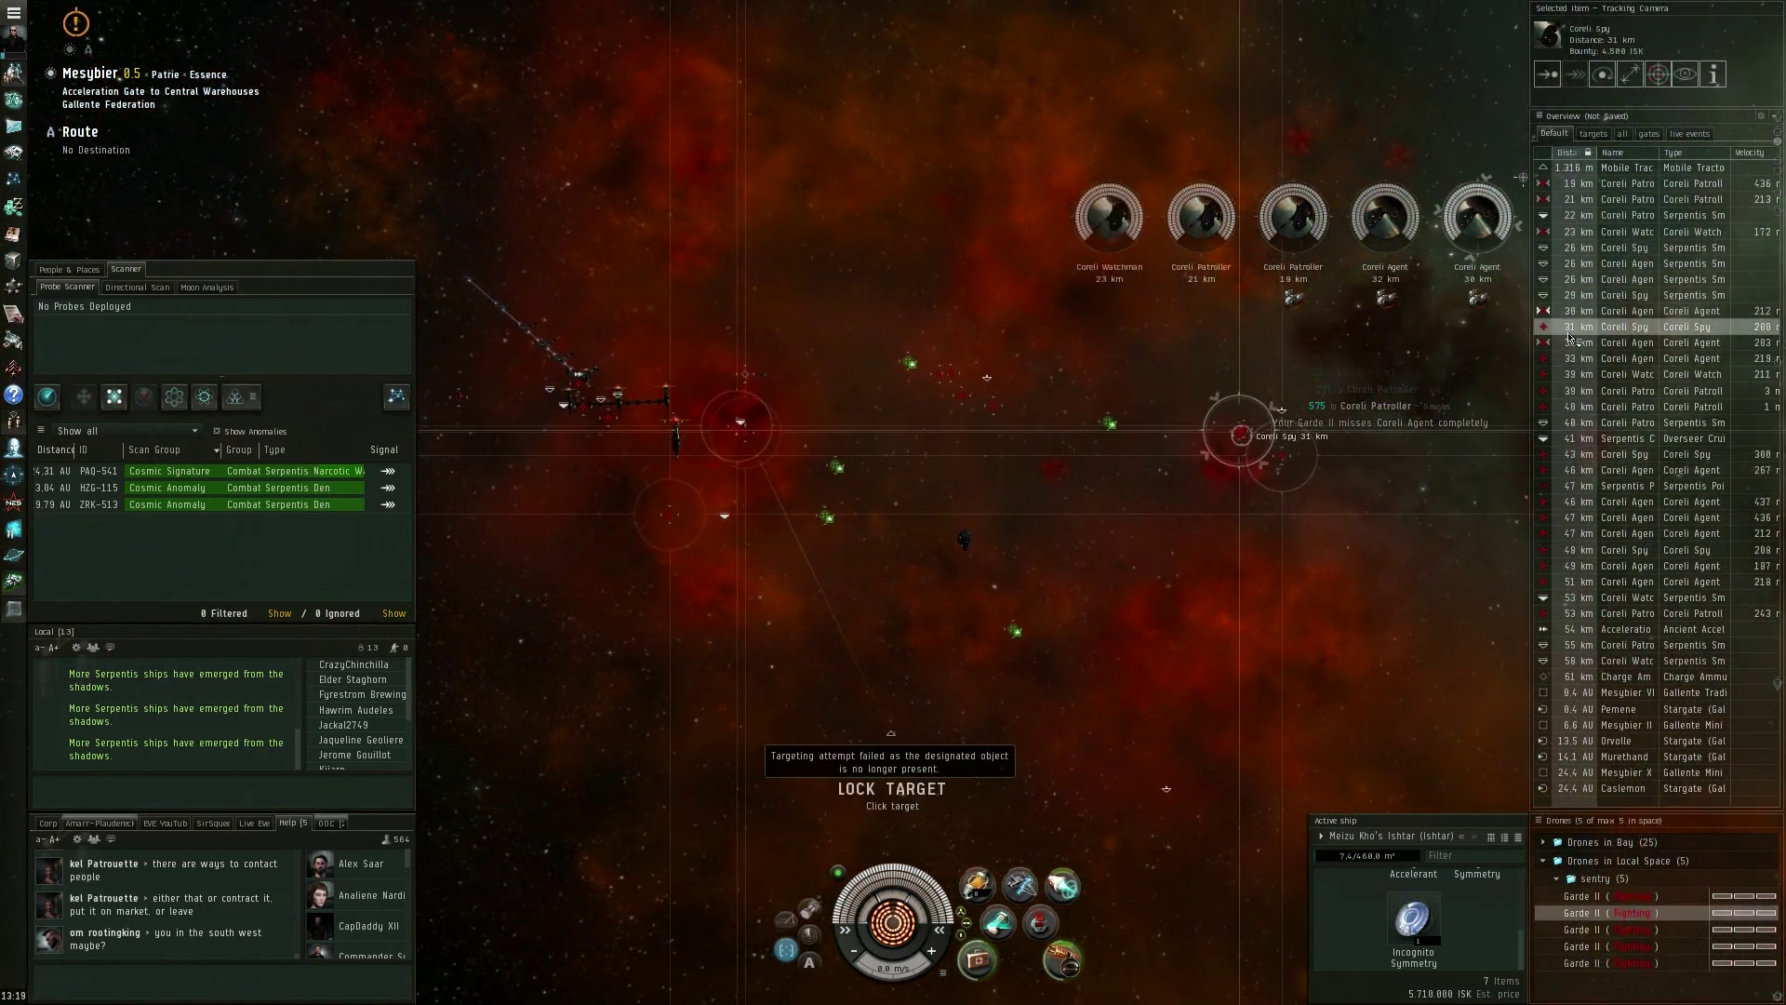
pyautogui.keyDown('ctrl'); pyautogui.click(1572, 358); pyautogui.keyUp('ctrl')
pyautogui.keyDown('ctrl'); pyautogui.click(1572, 404); pyautogui.keyUp('ctrl')
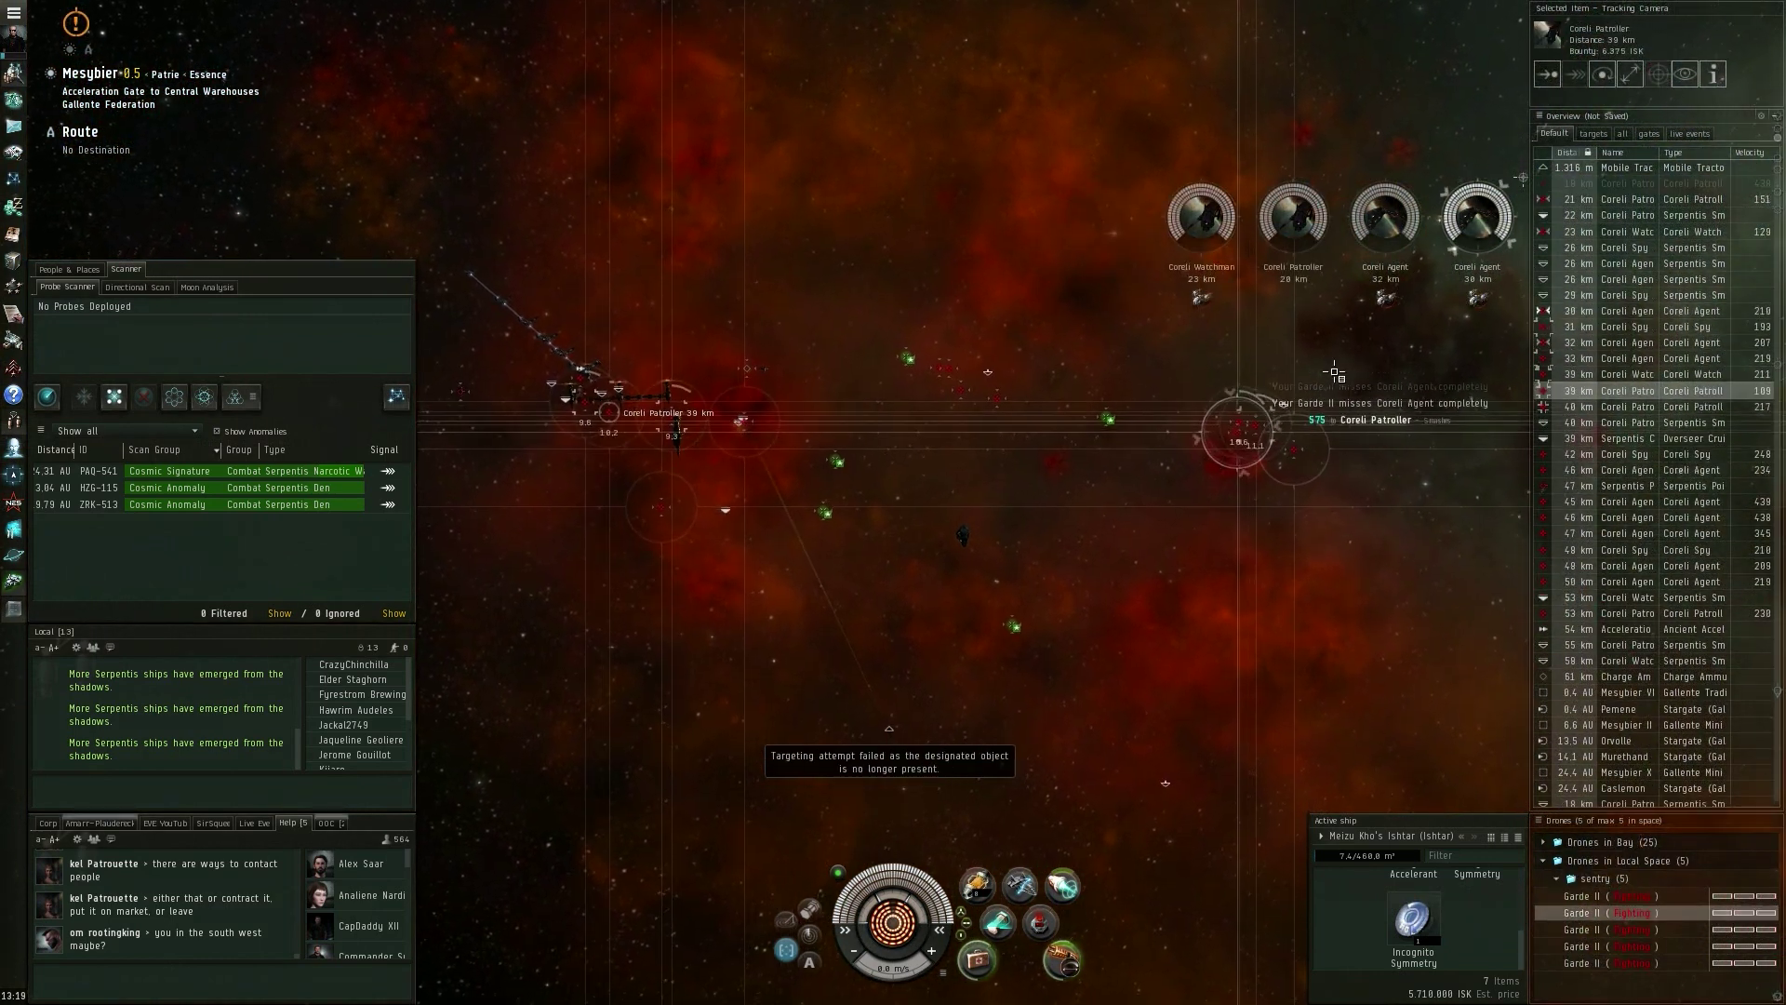
pyautogui.press('f')
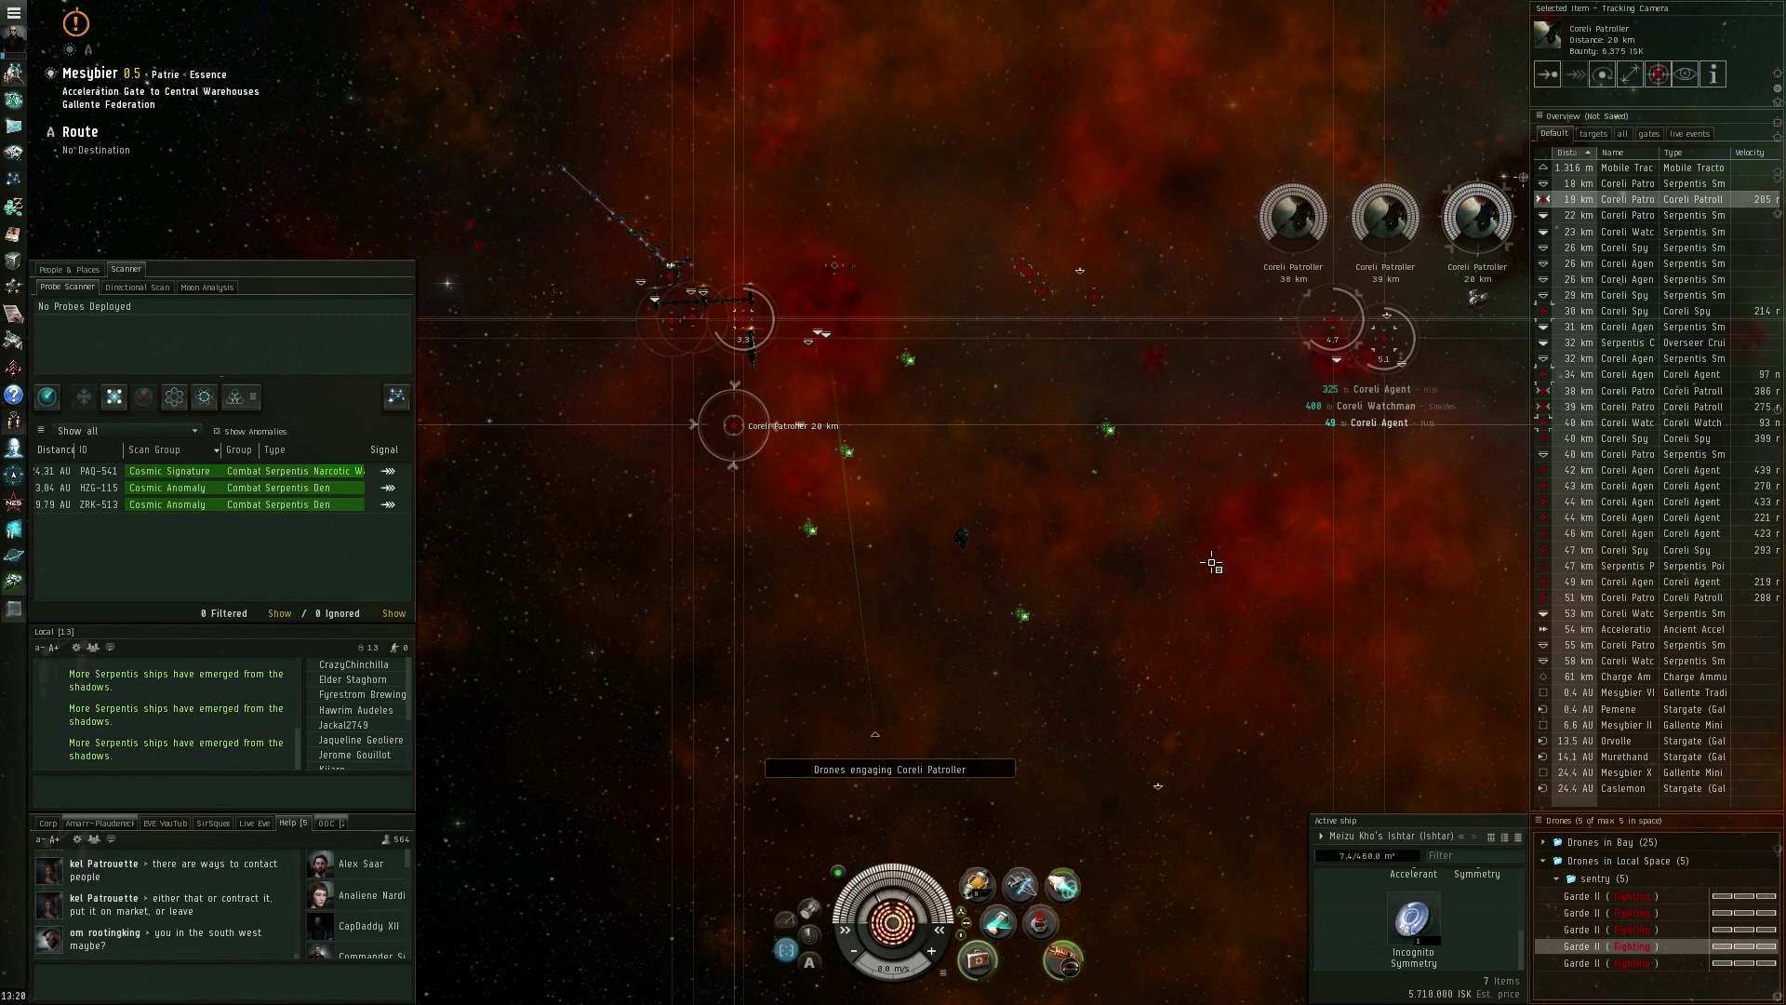
# Send drones onto the Coreli Patroller and the 40 km Agent, and lock the 43 km Agent
pyautogui.moveTo(1211, 563)
pyautogui.mouseDown()
pyautogui.moveTo(1342, 402)
pyautogui.moveTo(1061, 461)
pyautogui.mouseUp()
pyautogui.keyDown('ctrl'); pyautogui.click(1573, 405); pyautogui.keyUp('ctrl')
pyautogui.moveTo(1627, 893); pyautogui.dragTo(1622, 837)
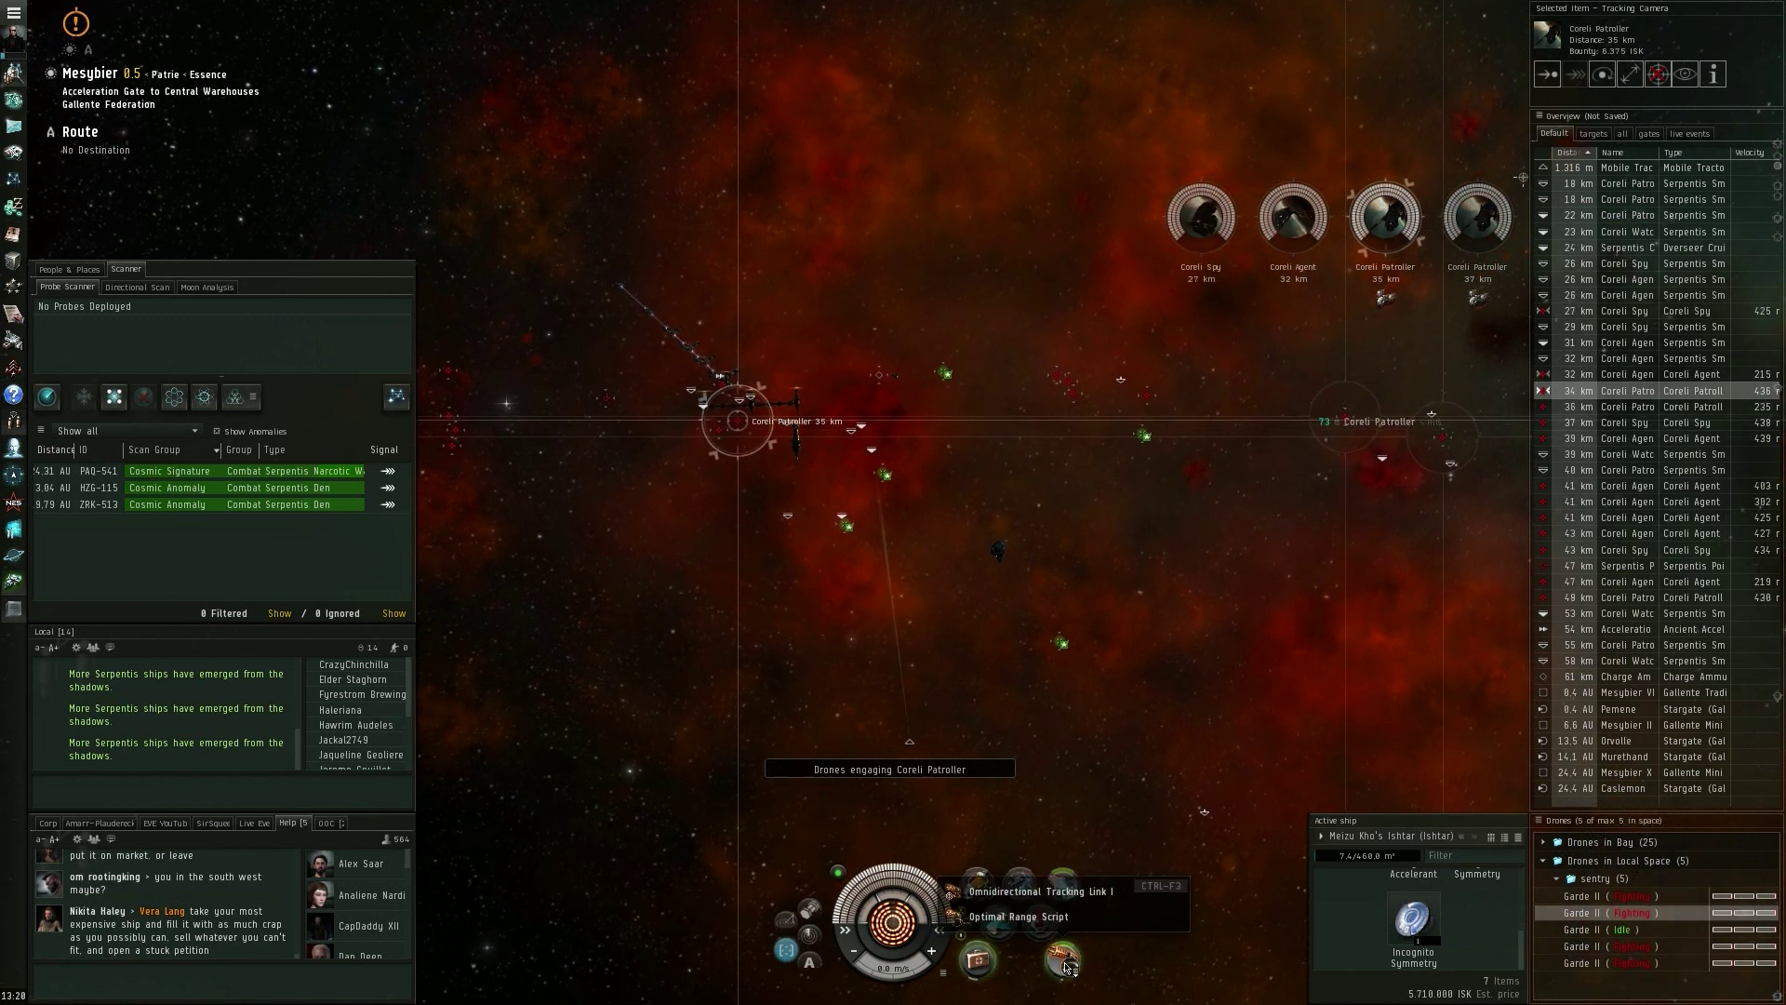
pyautogui.keyDown('ctrl'); pyautogui.click(1584, 445); pyautogui.keyUp('ctrl')
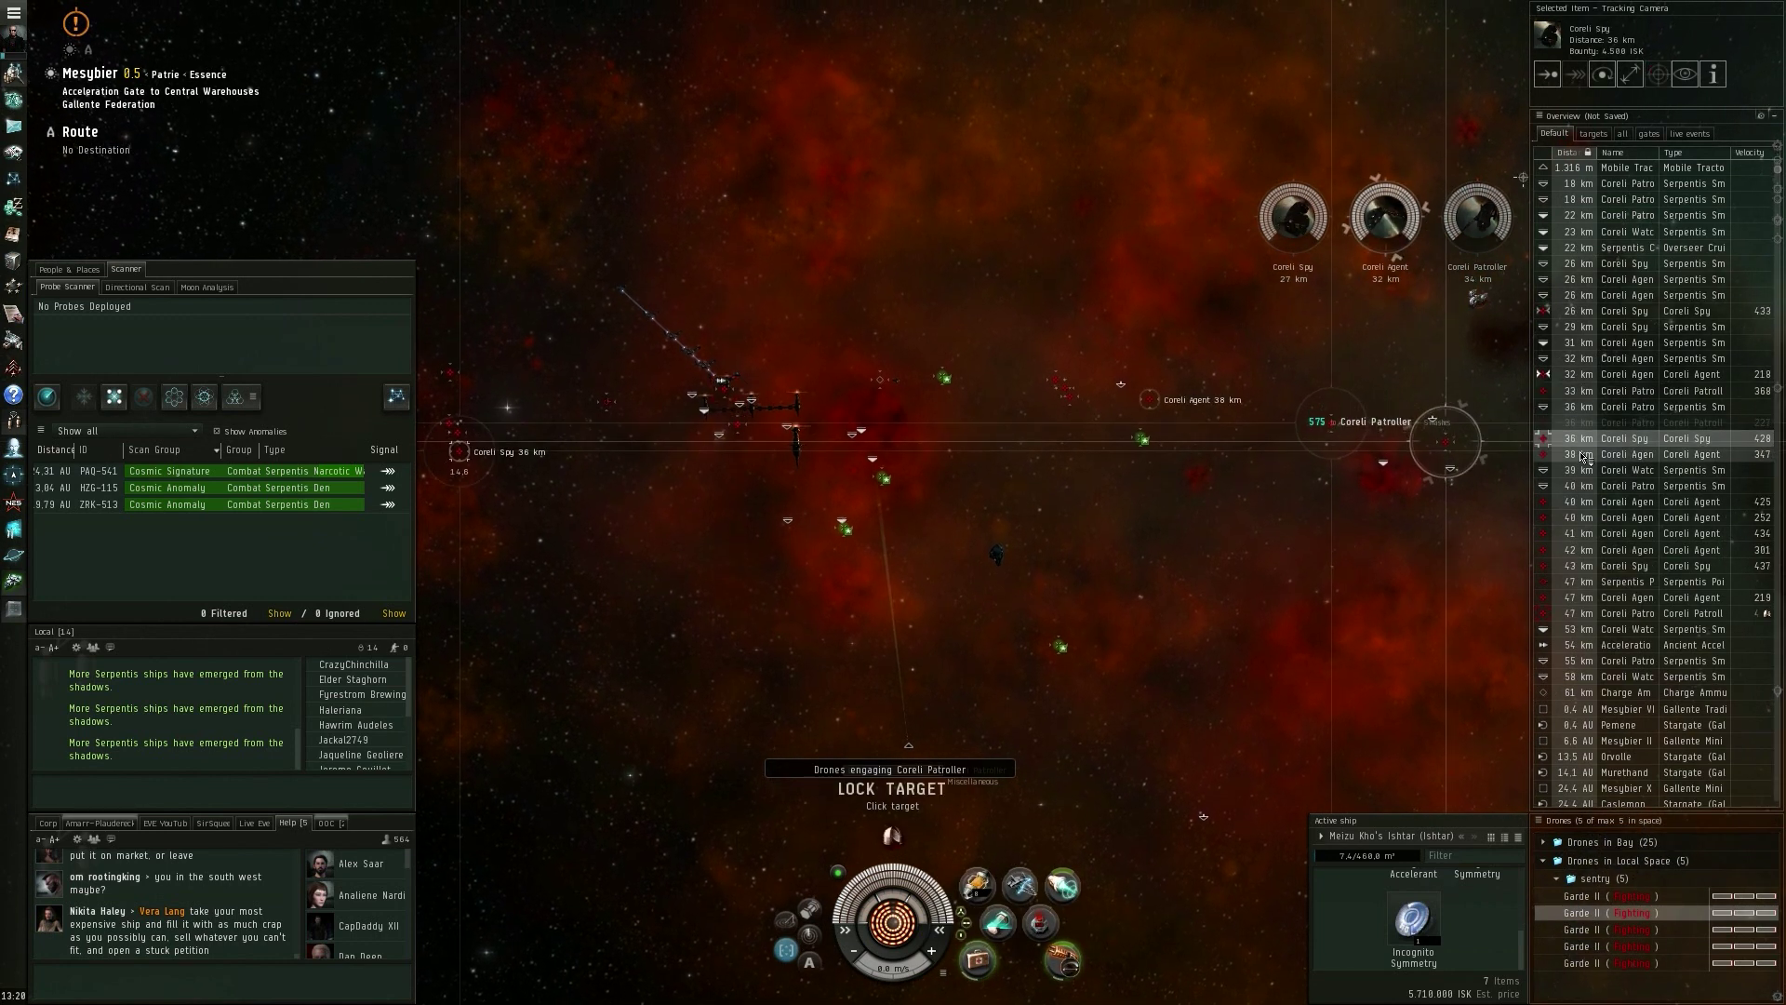
pyautogui.keyDown('ctrl'); pyautogui.click(1577, 510); pyautogui.keyUp('ctrl')
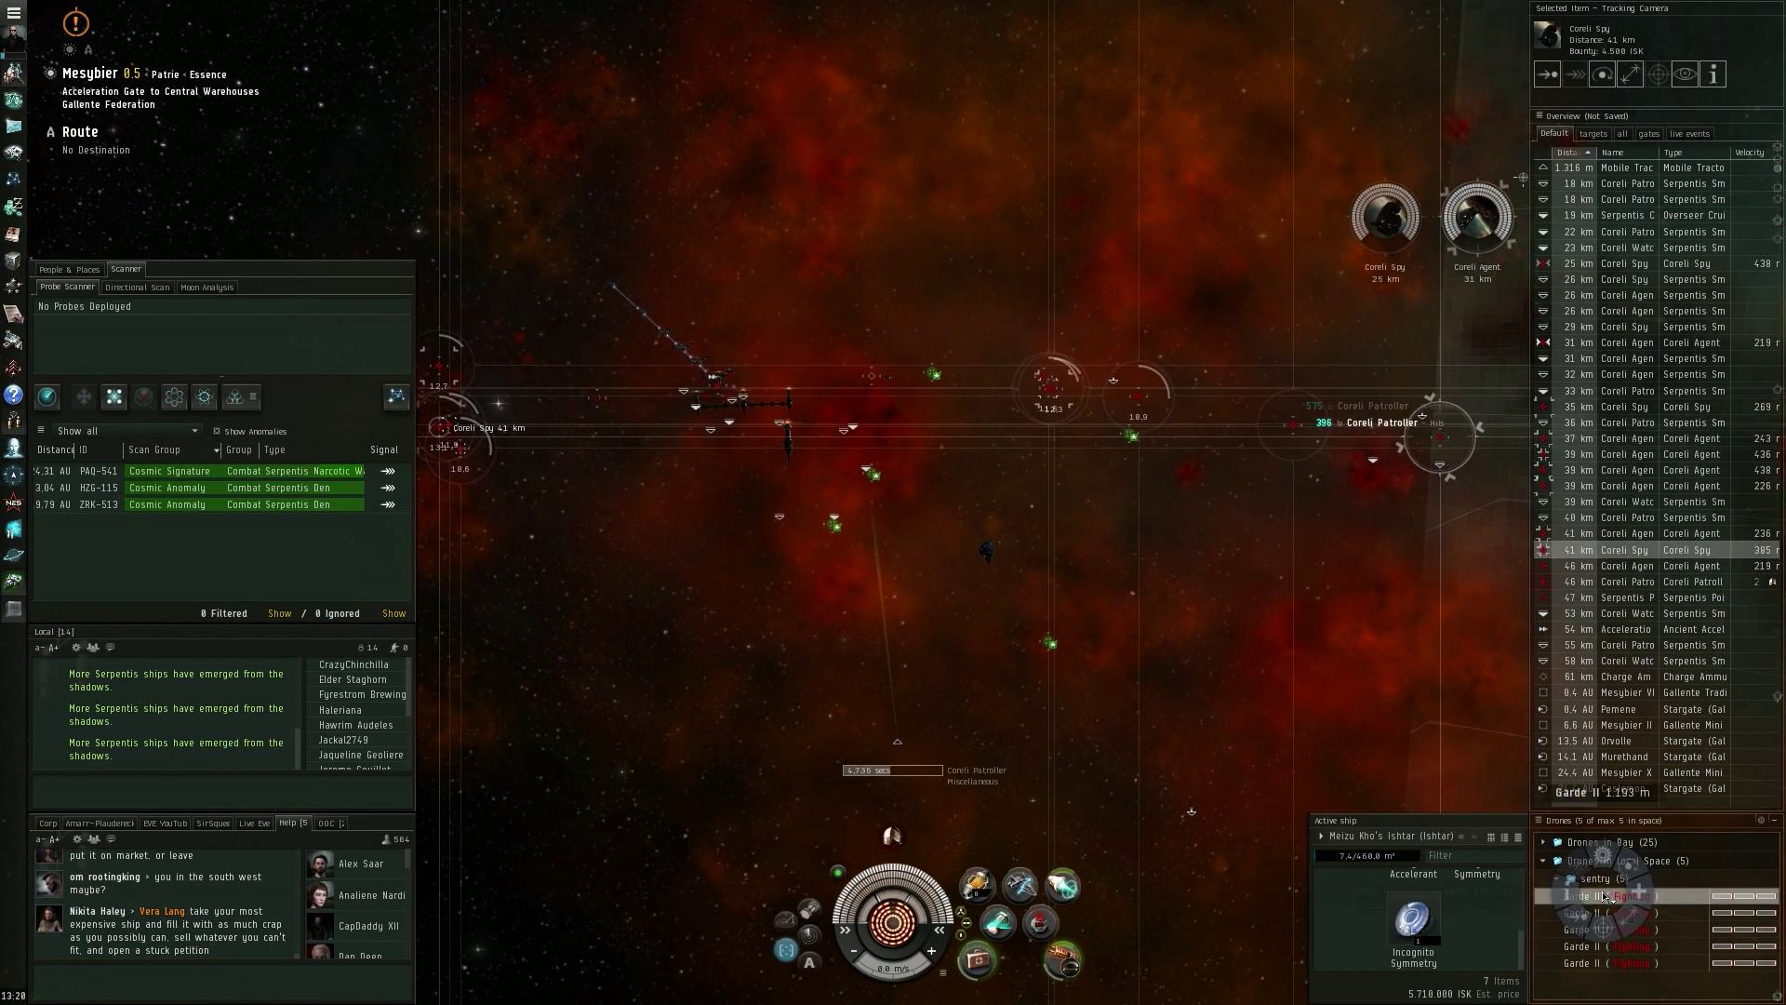
pyautogui.moveTo(1591, 963); pyautogui.dragTo(1605, 881)
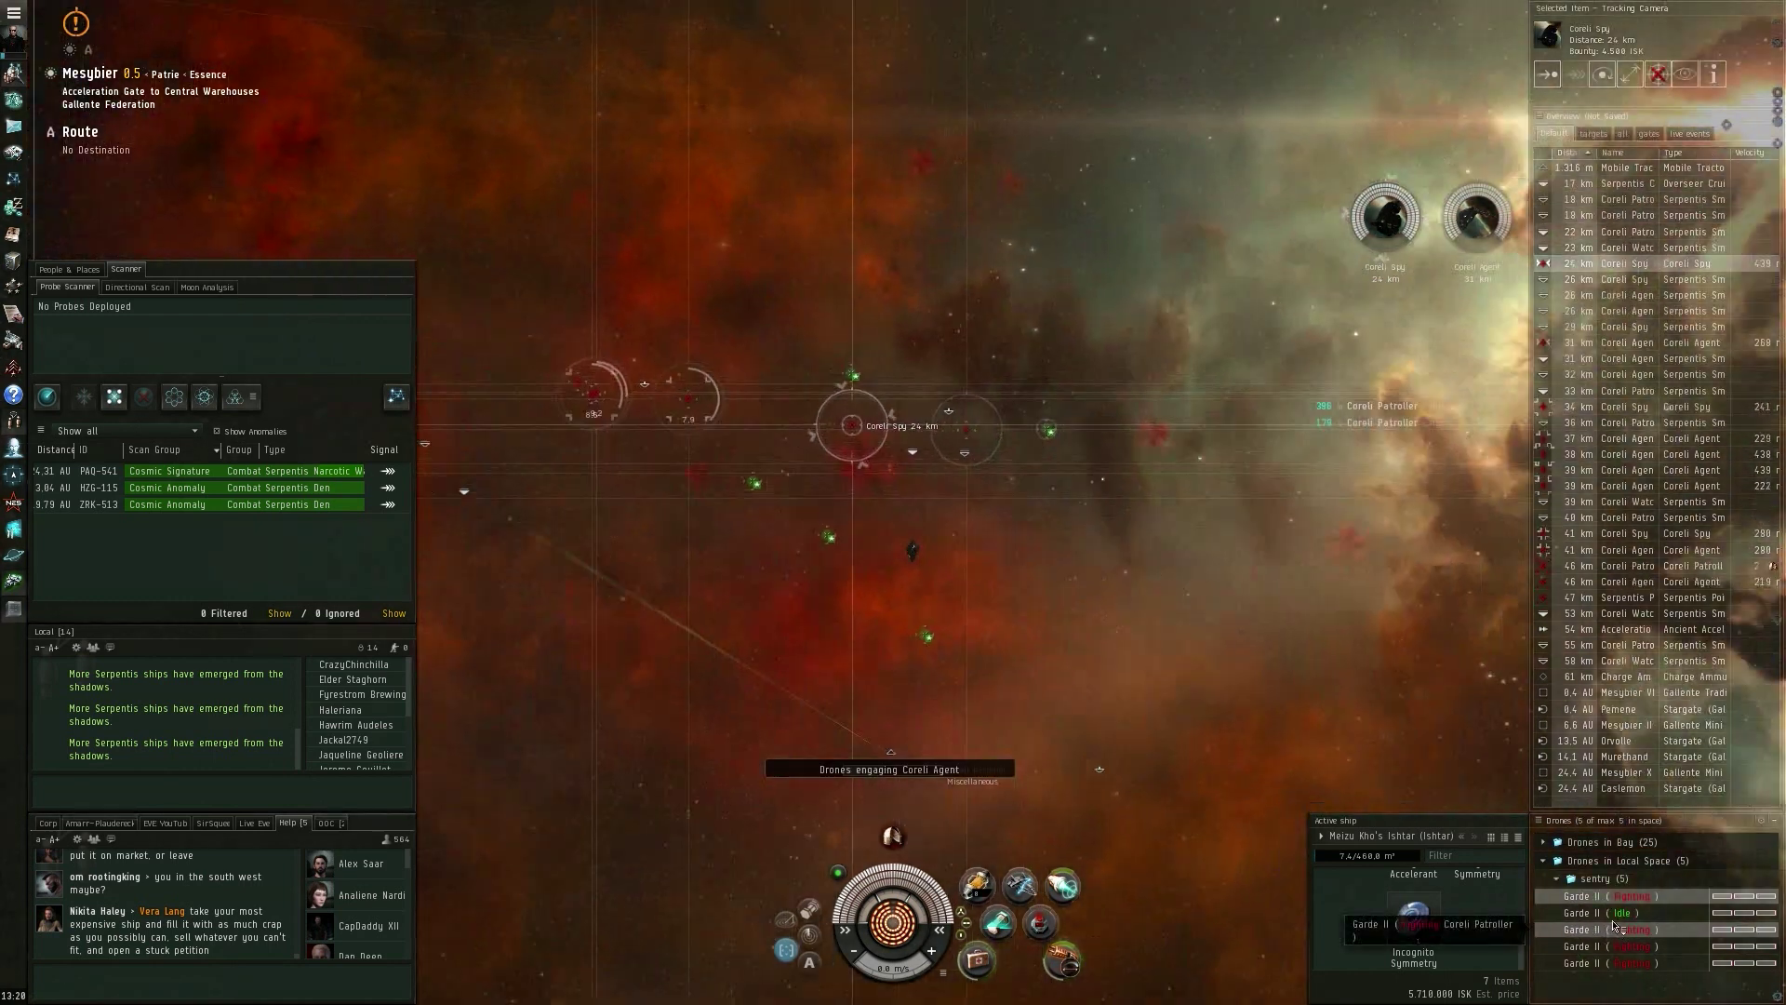
pyautogui.moveTo(977, 559)
pyautogui.mouseDown()
pyautogui.moveTo(1328, 646)
pyautogui.moveTo(1297, 634)
pyautogui.mouseUp()
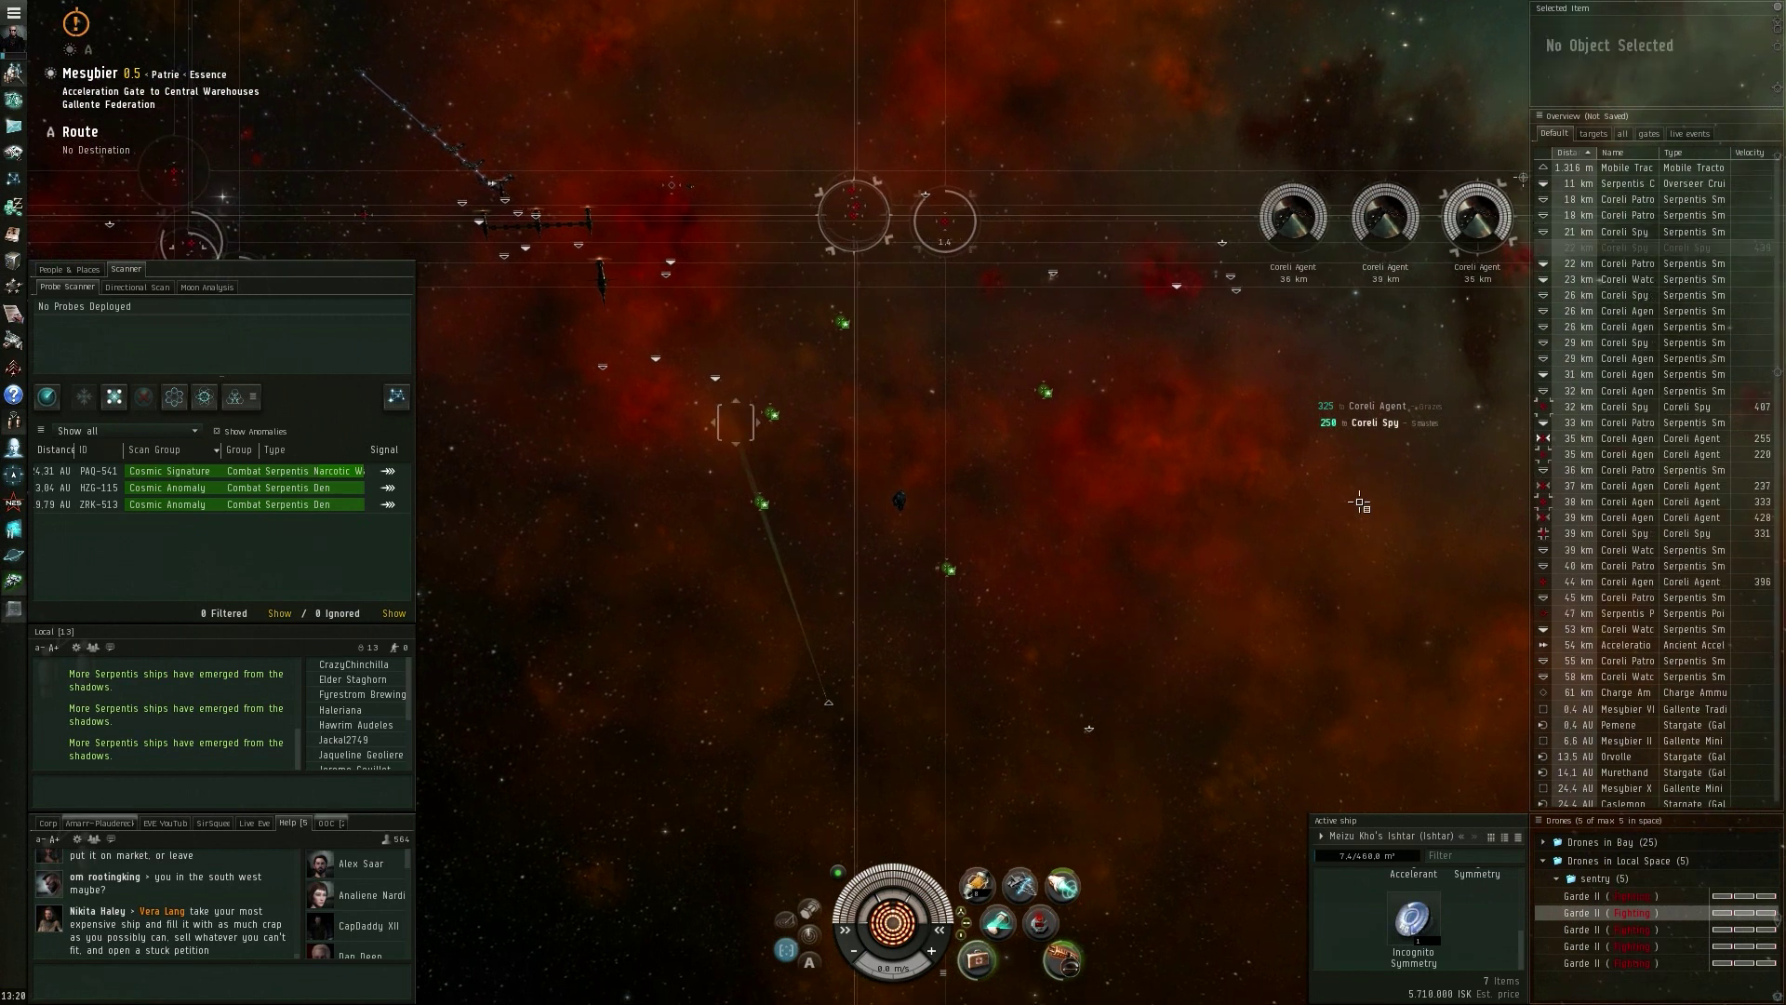
pyautogui.keyDown('ctrl'); pyautogui.click(1606, 569); pyautogui.keyUp('ctrl')
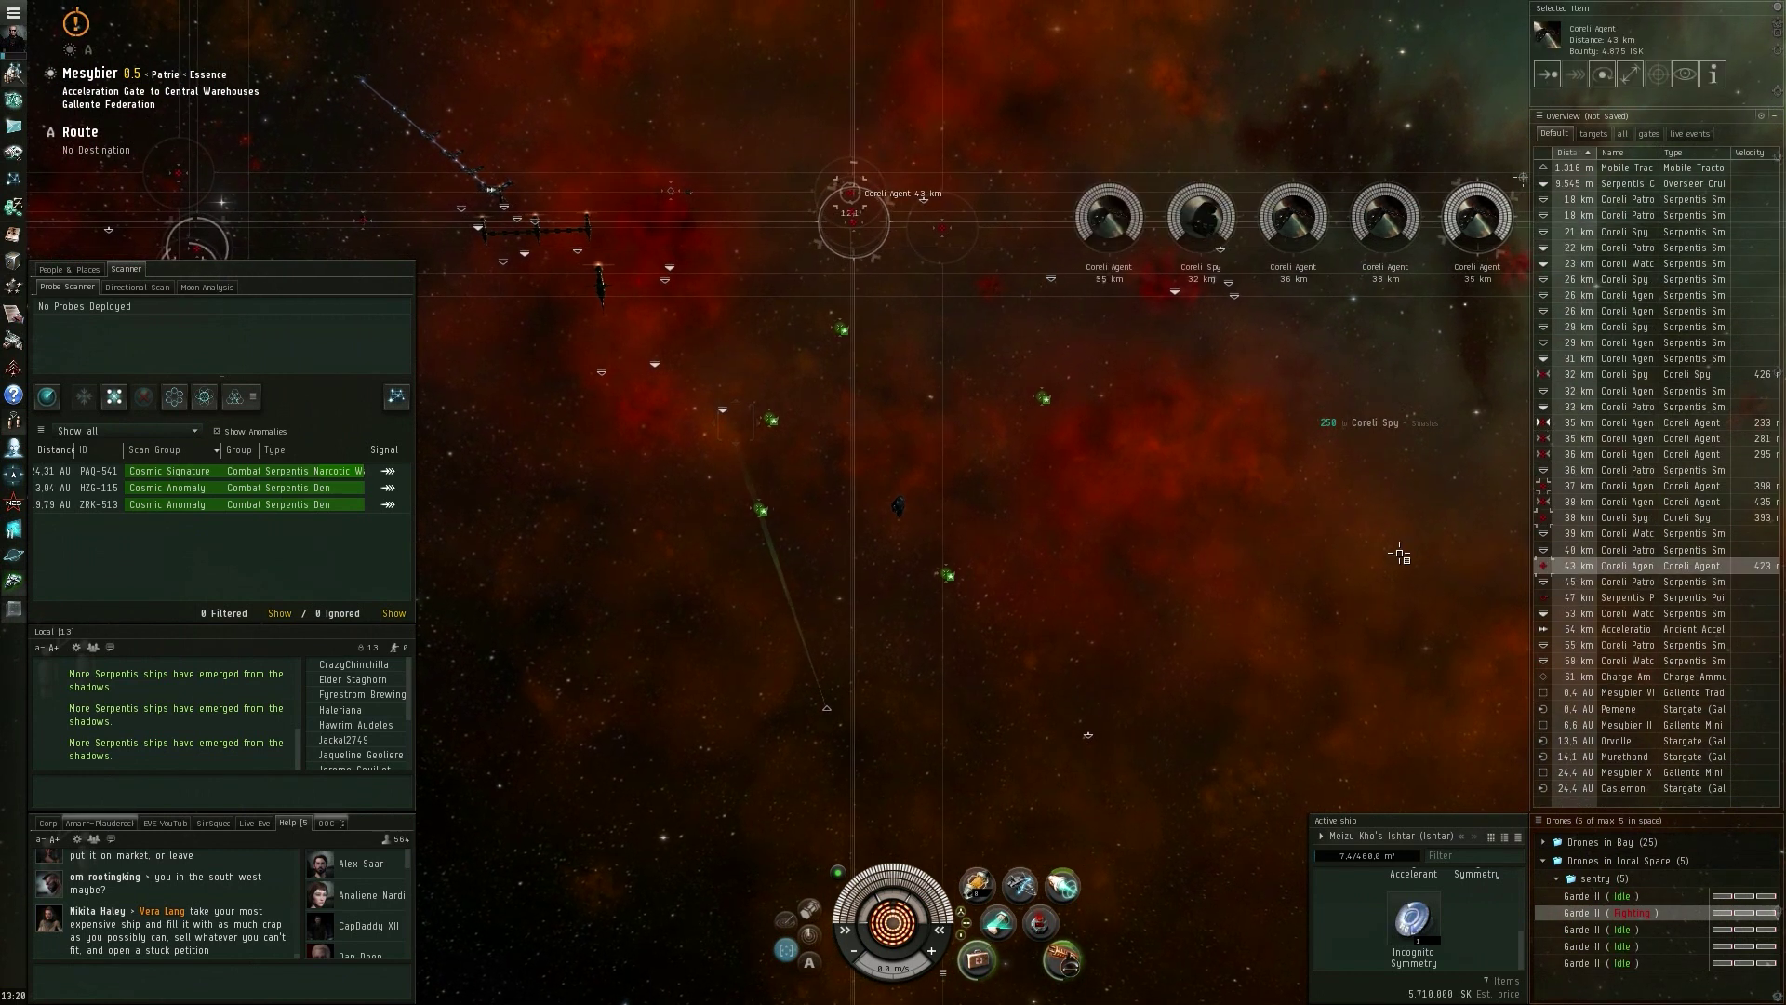
# Hide wrecks from the overview and set the drones on the Coreli Agent, then the Coreli Spy
pyautogui.rightClick(1589, 297)
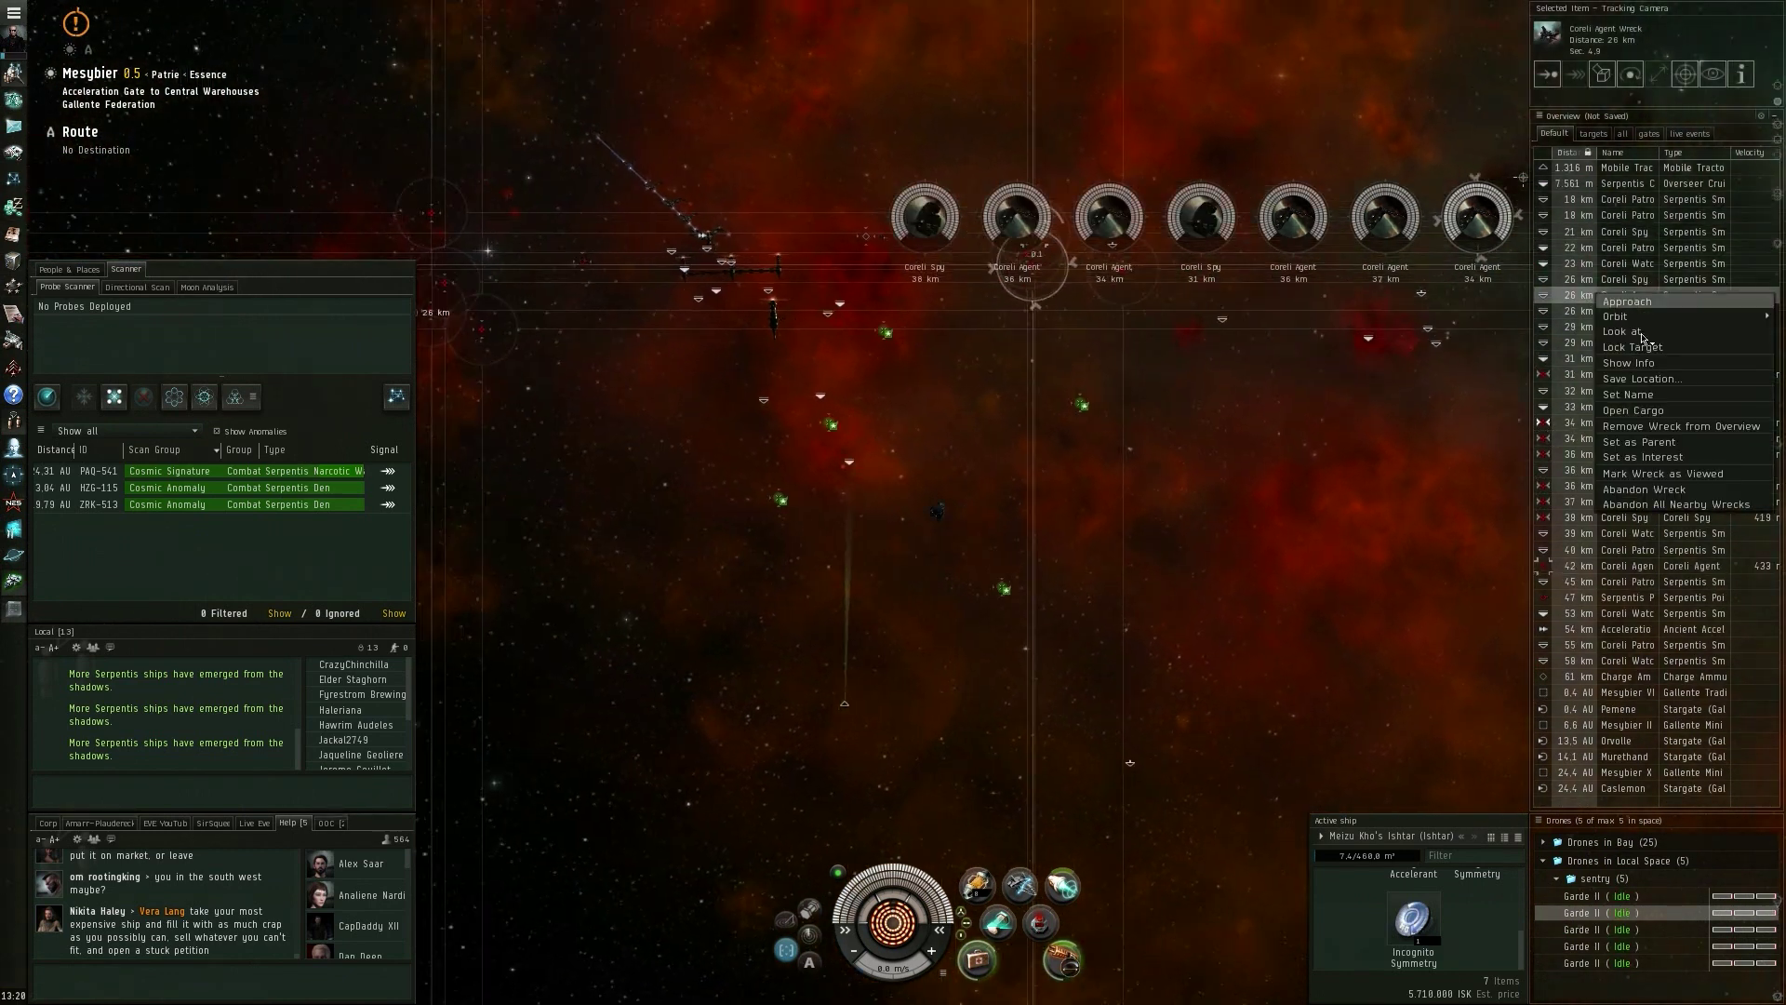
pyautogui.click(1681, 425)
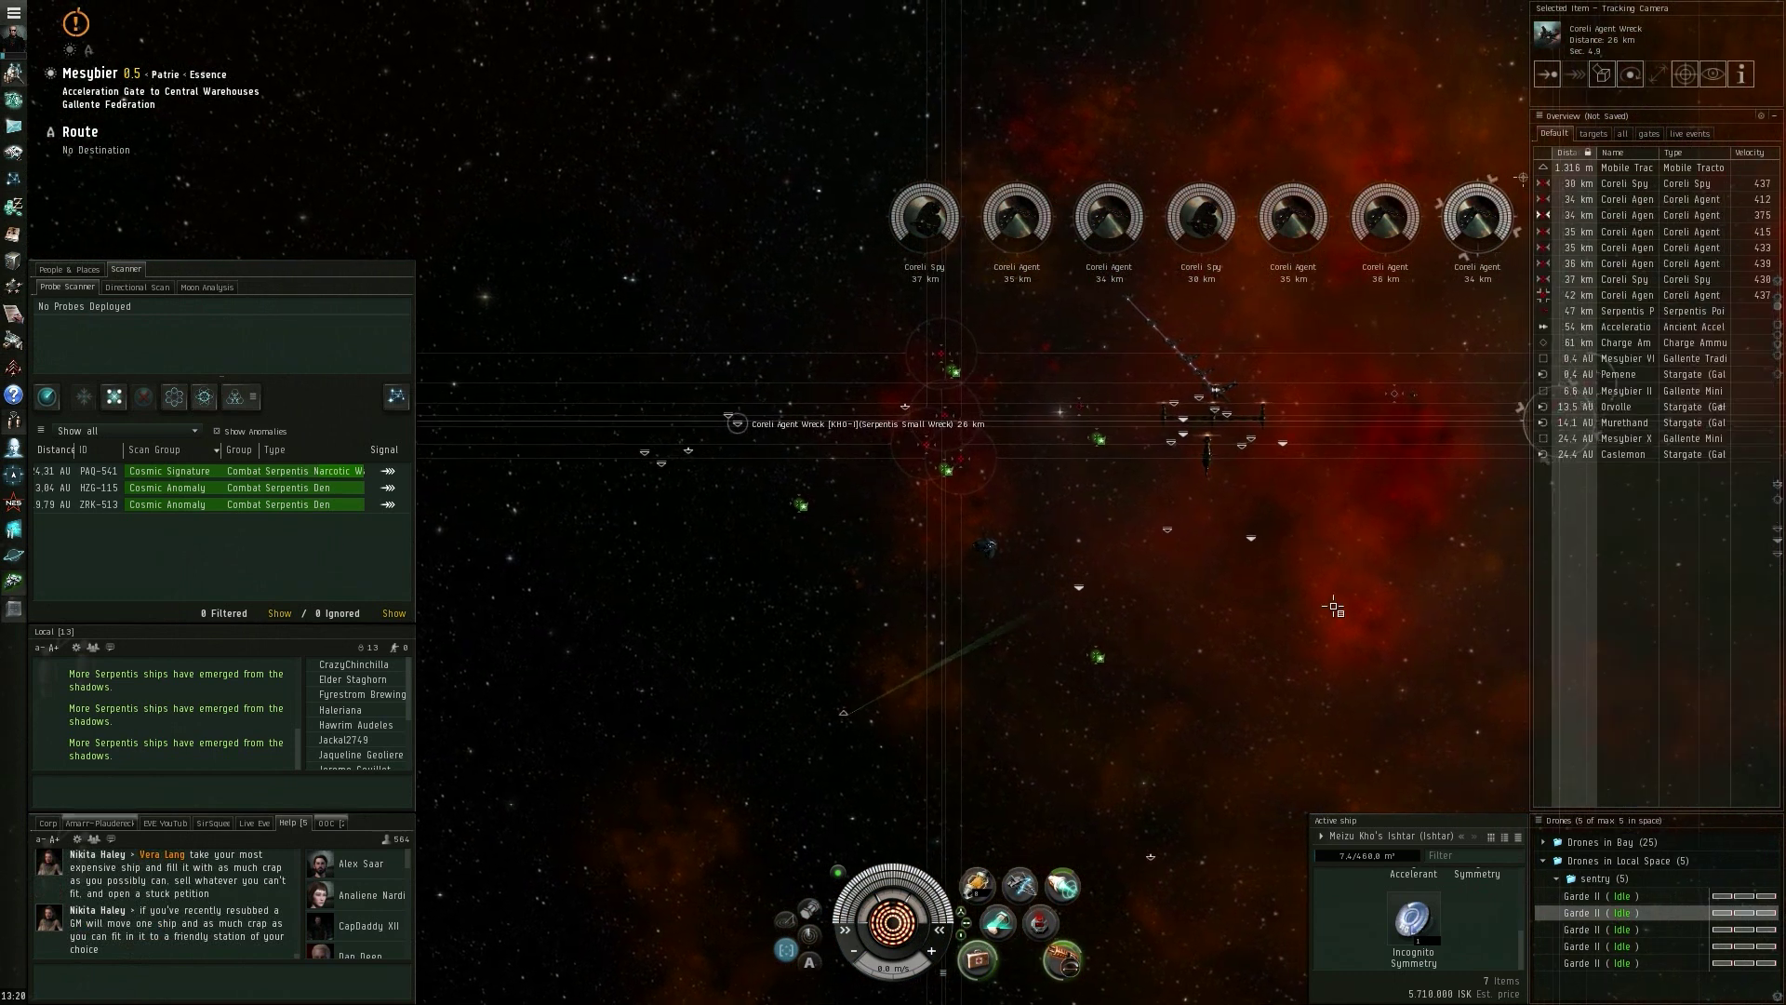
pyautogui.moveTo(1603, 904); pyautogui.dragTo(1595, 937)
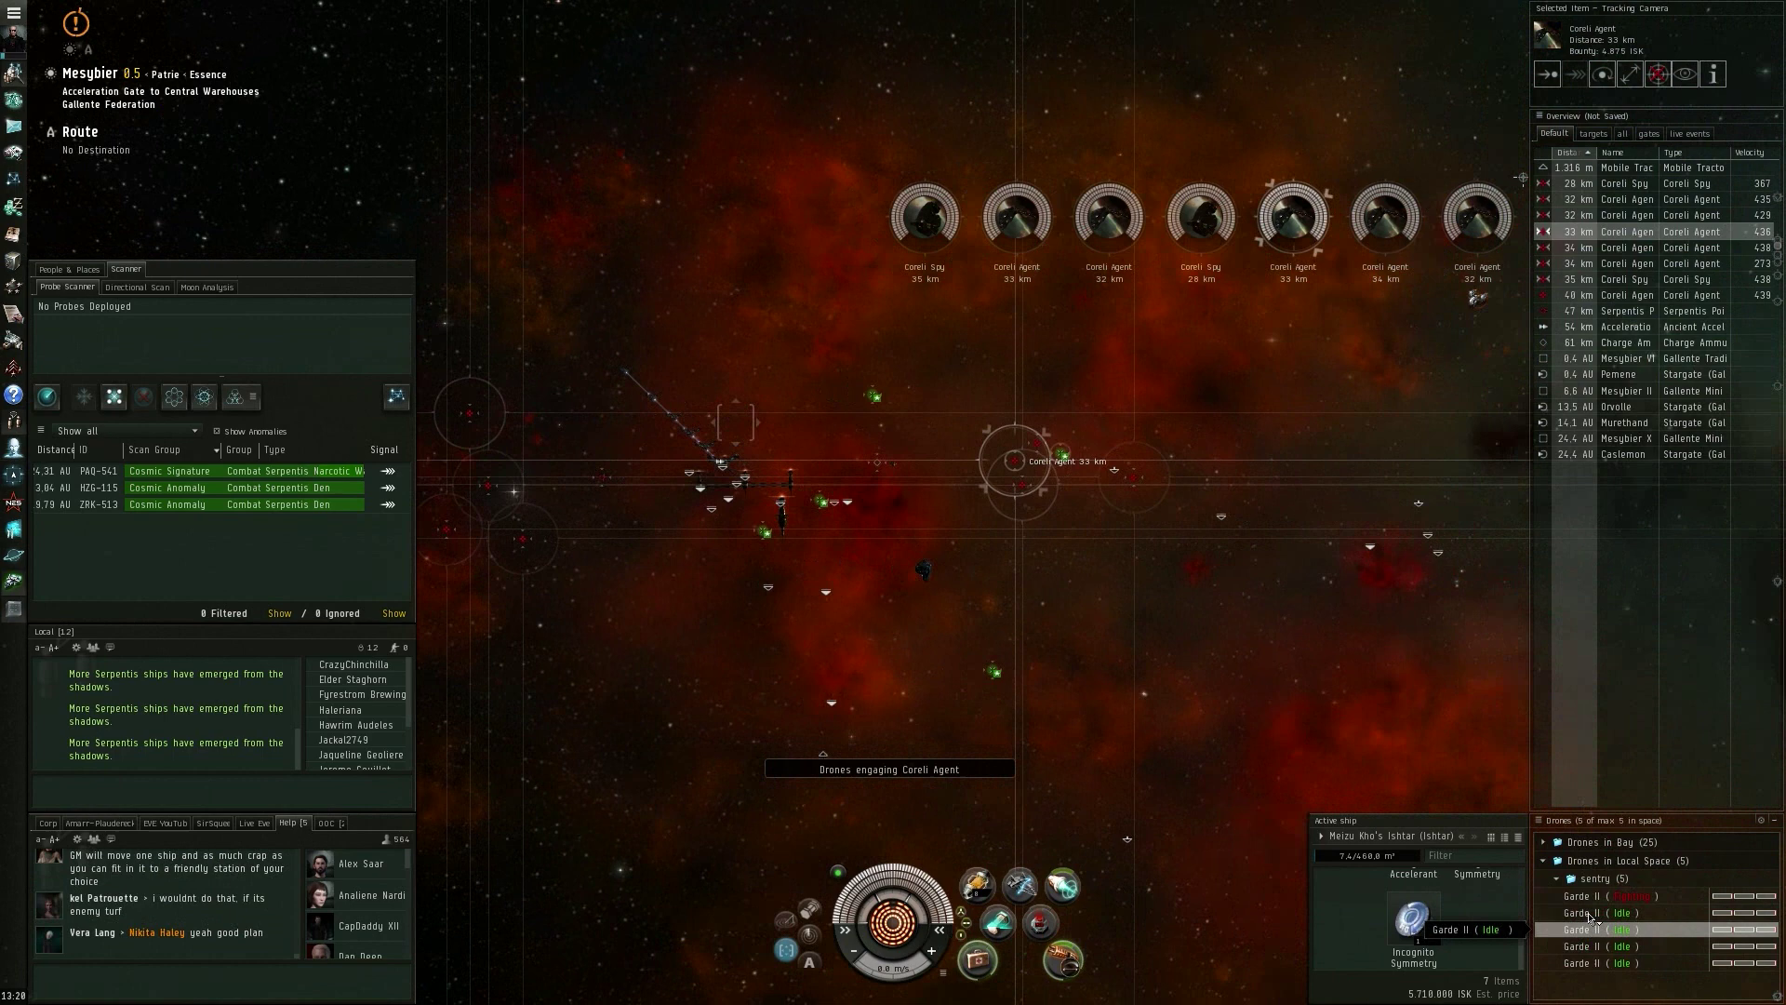
pyautogui.click(1578, 184)
pyautogui.moveTo(1595, 851); pyautogui.dragTo(1601, 865)
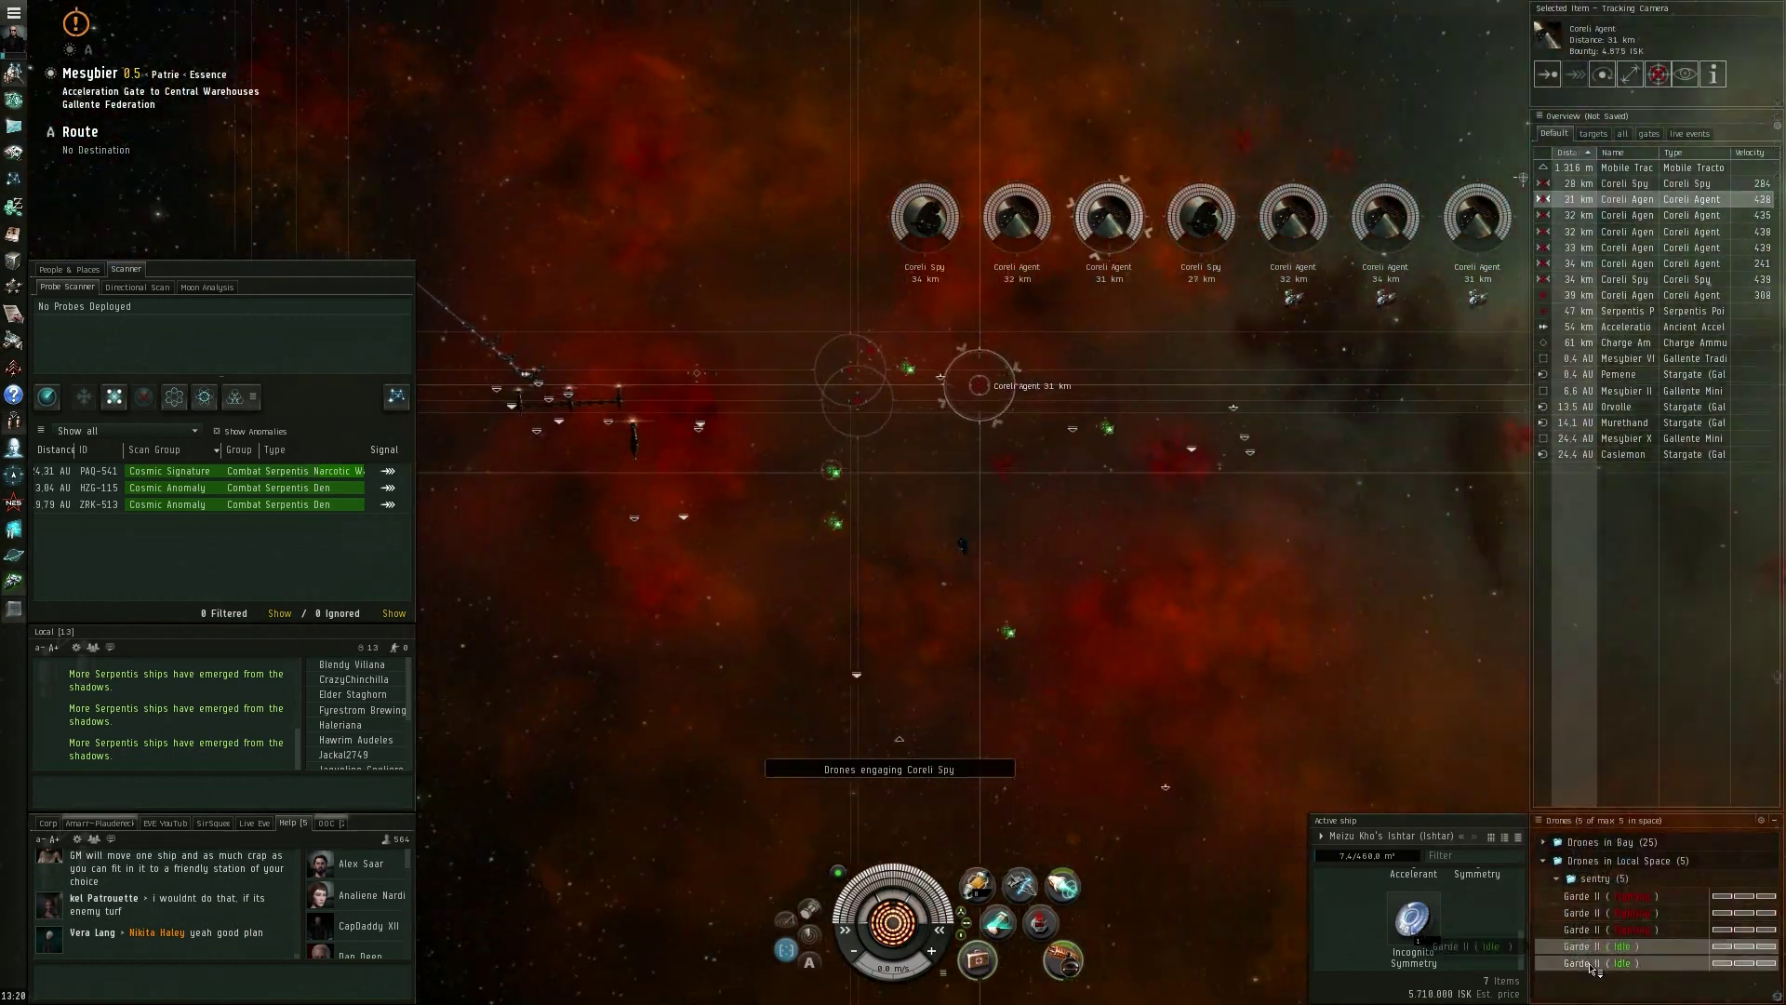
# Loot the Mobile Tractor Unit's cargo and scoop the unit into the cargo hold
pyautogui.moveTo(977, 559)
pyautogui.mouseDown()
pyautogui.moveTo(1312, 651)
pyautogui.moveTo(767, 596)
pyautogui.mouseUp()
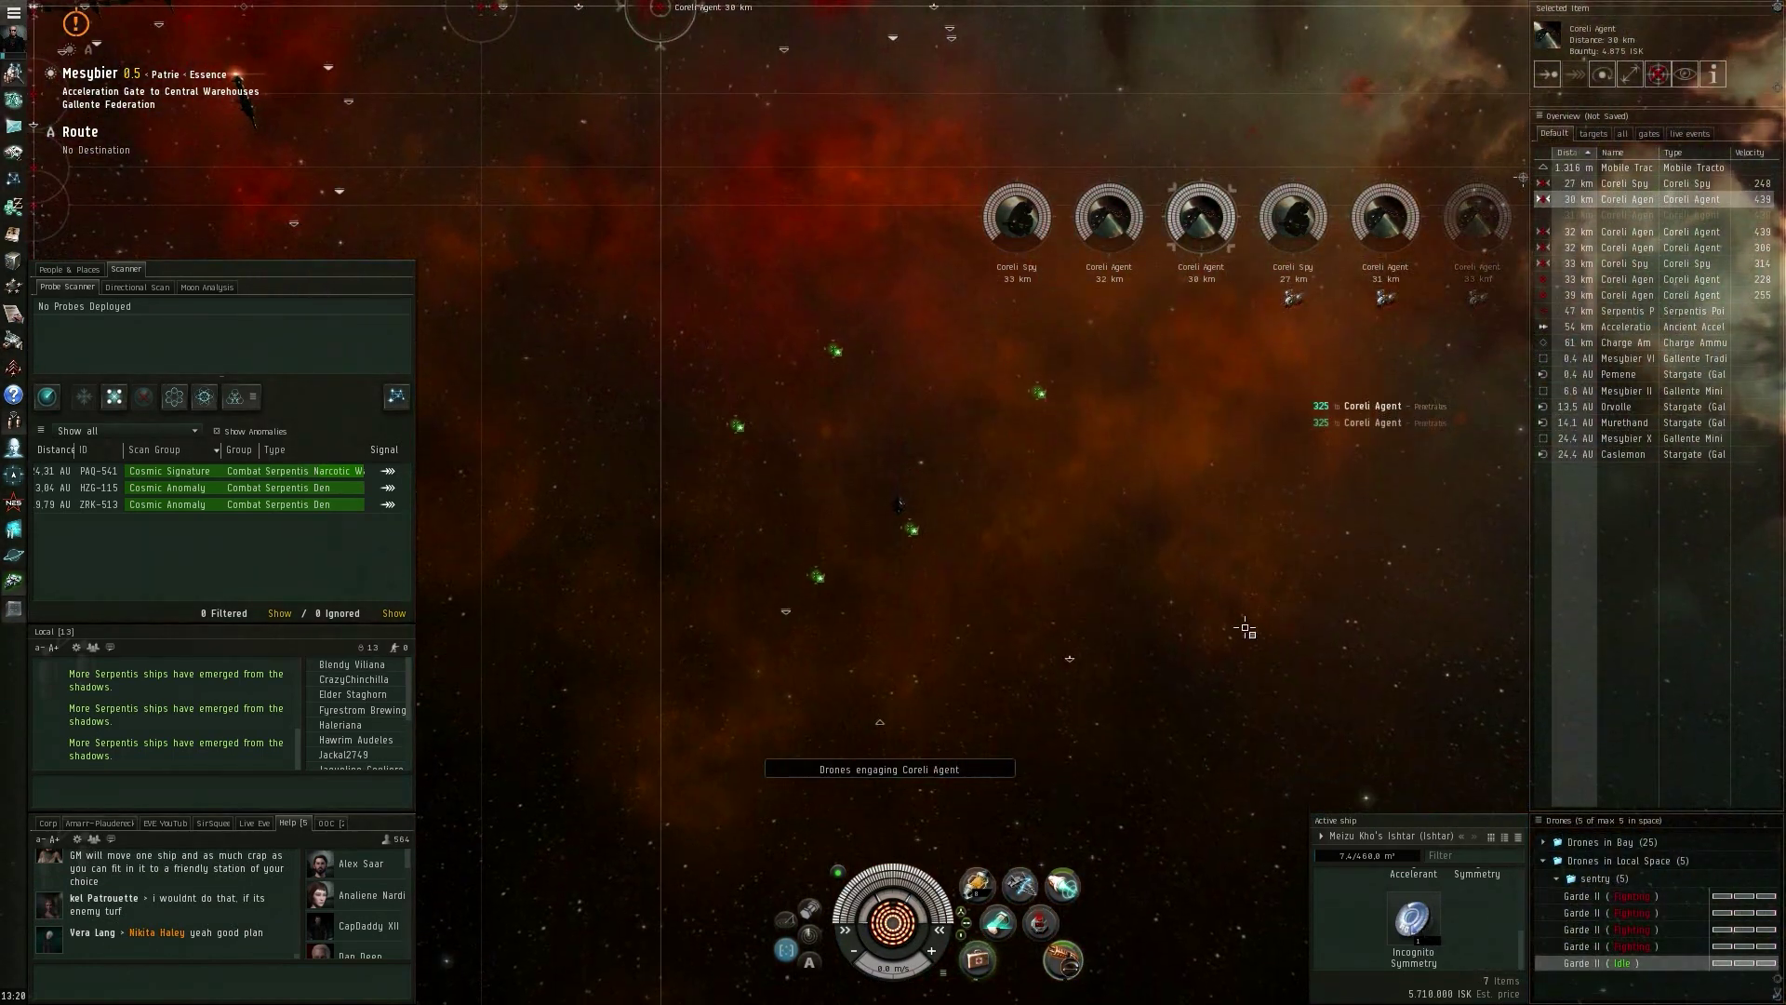
pyautogui.click(781, 607)
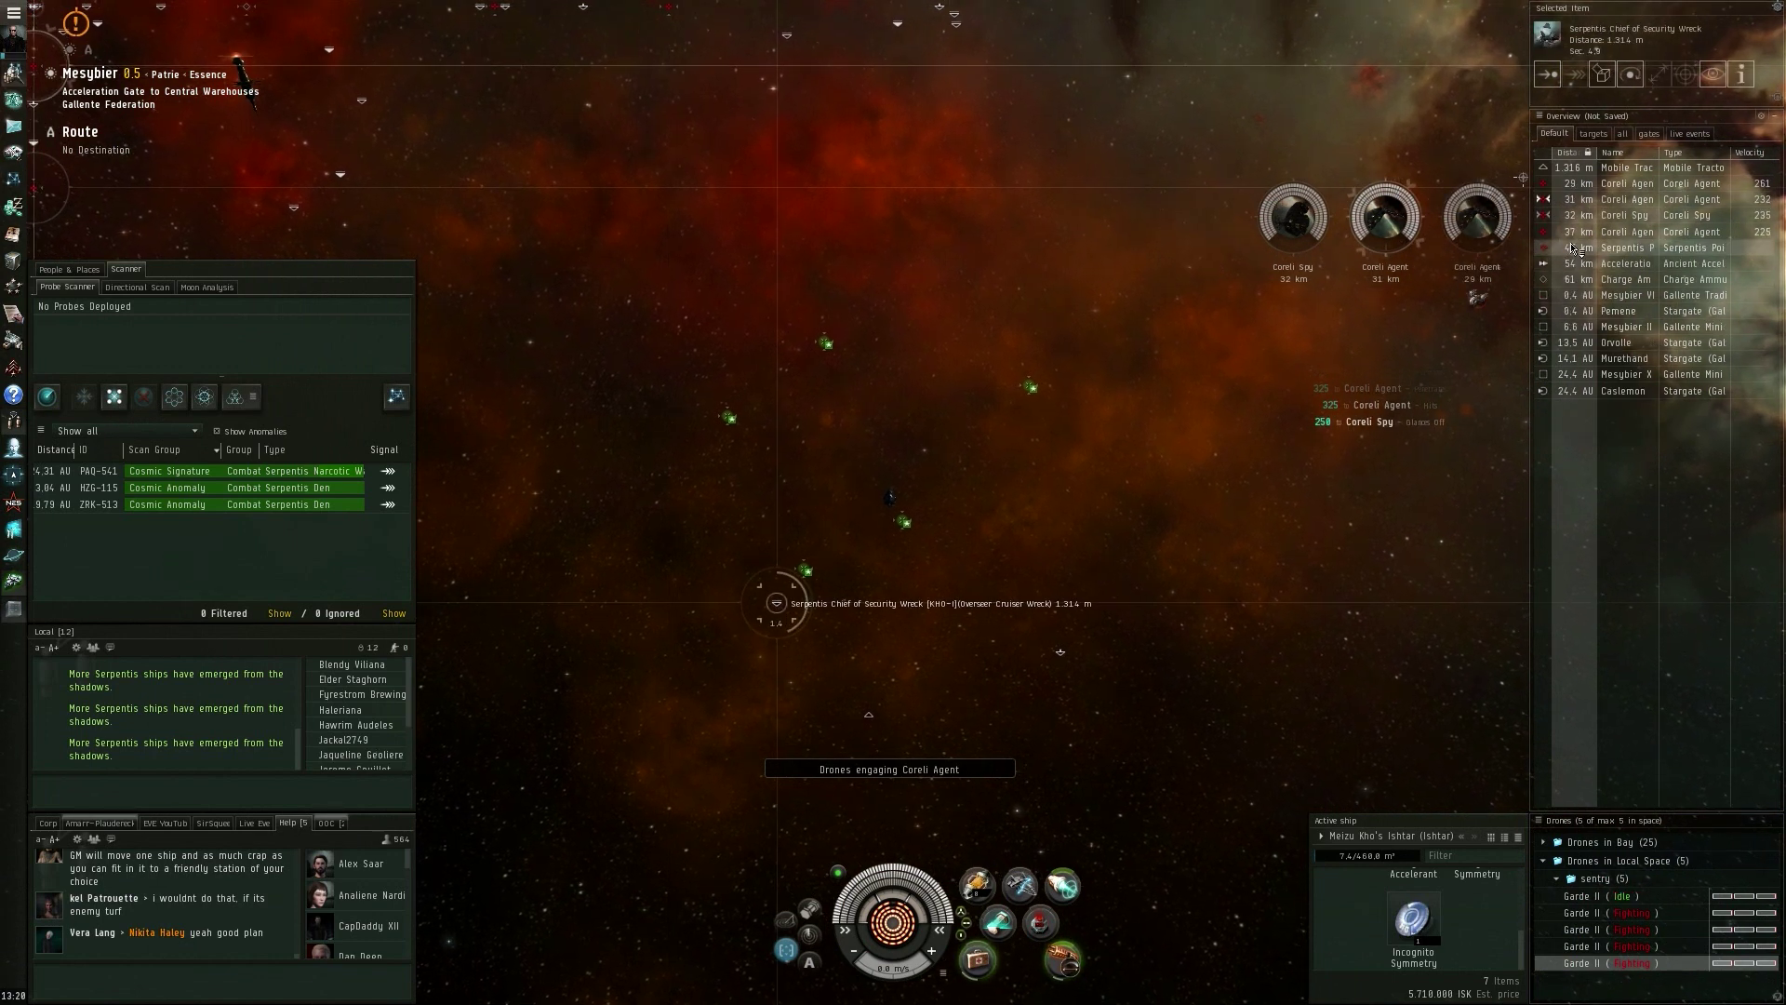
pyautogui.click(1580, 231)
pyautogui.moveTo(869, 714); pyautogui.dragTo(879, 660)
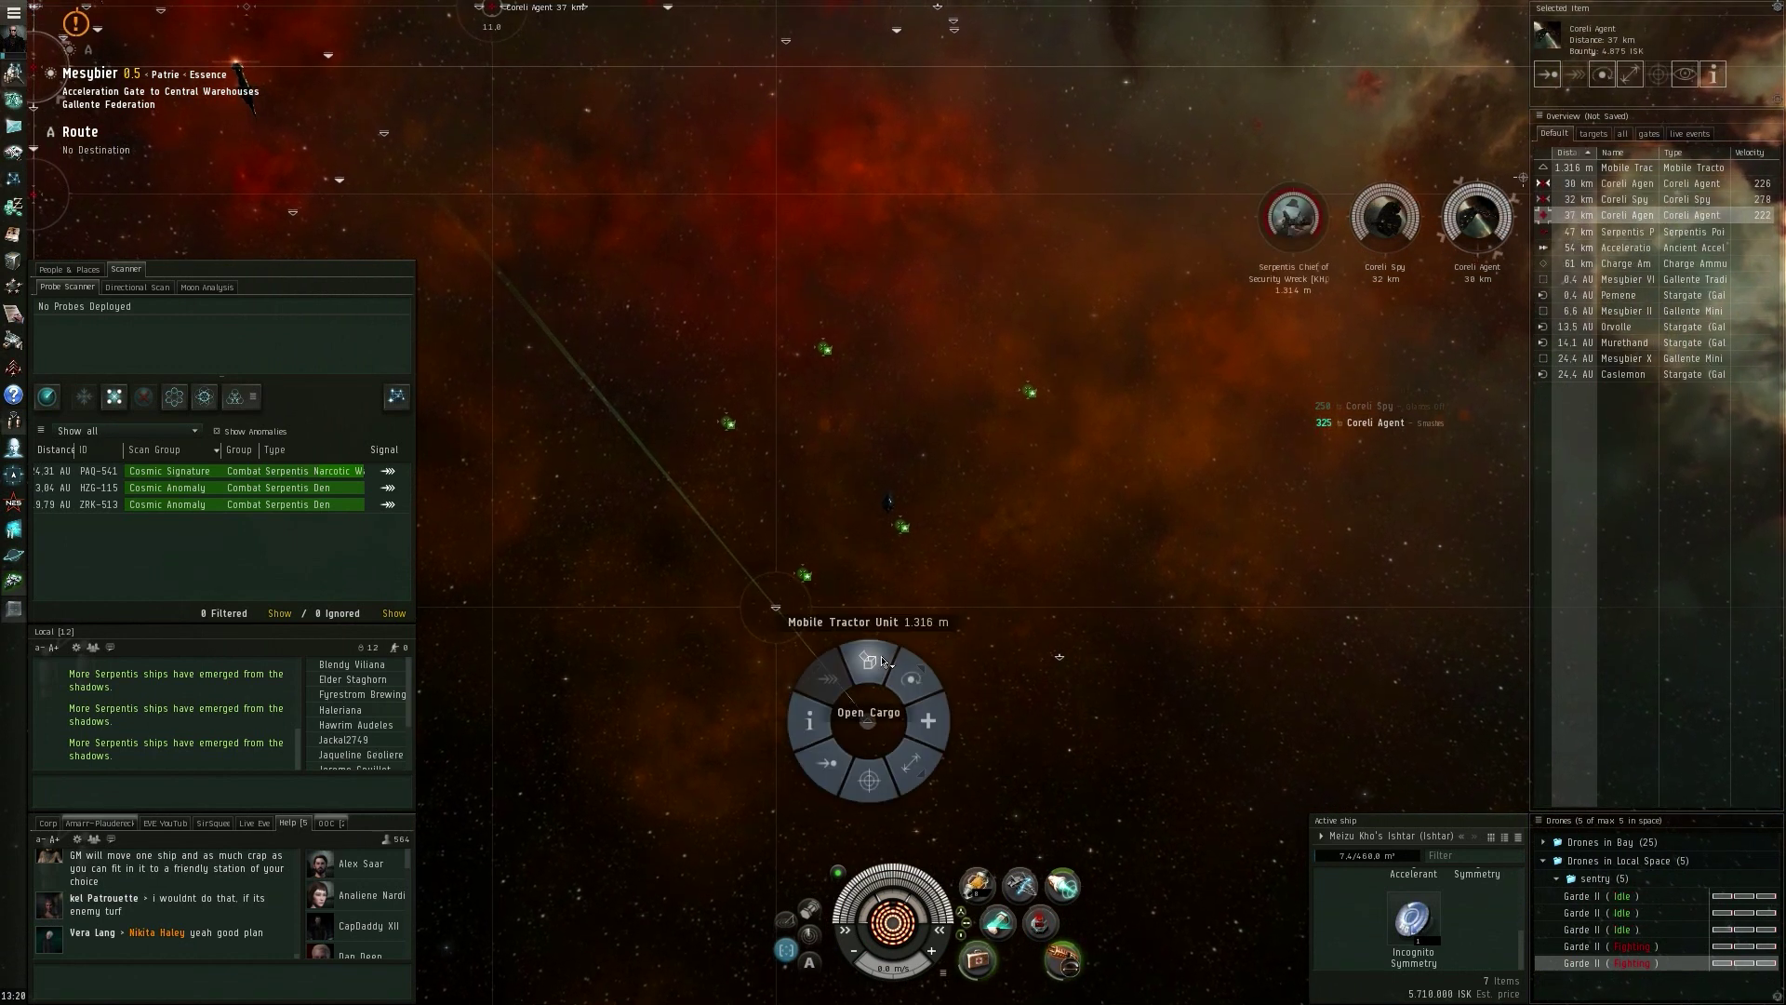
pyautogui.moveTo(1067, 506); pyautogui.dragTo(1395, 921)
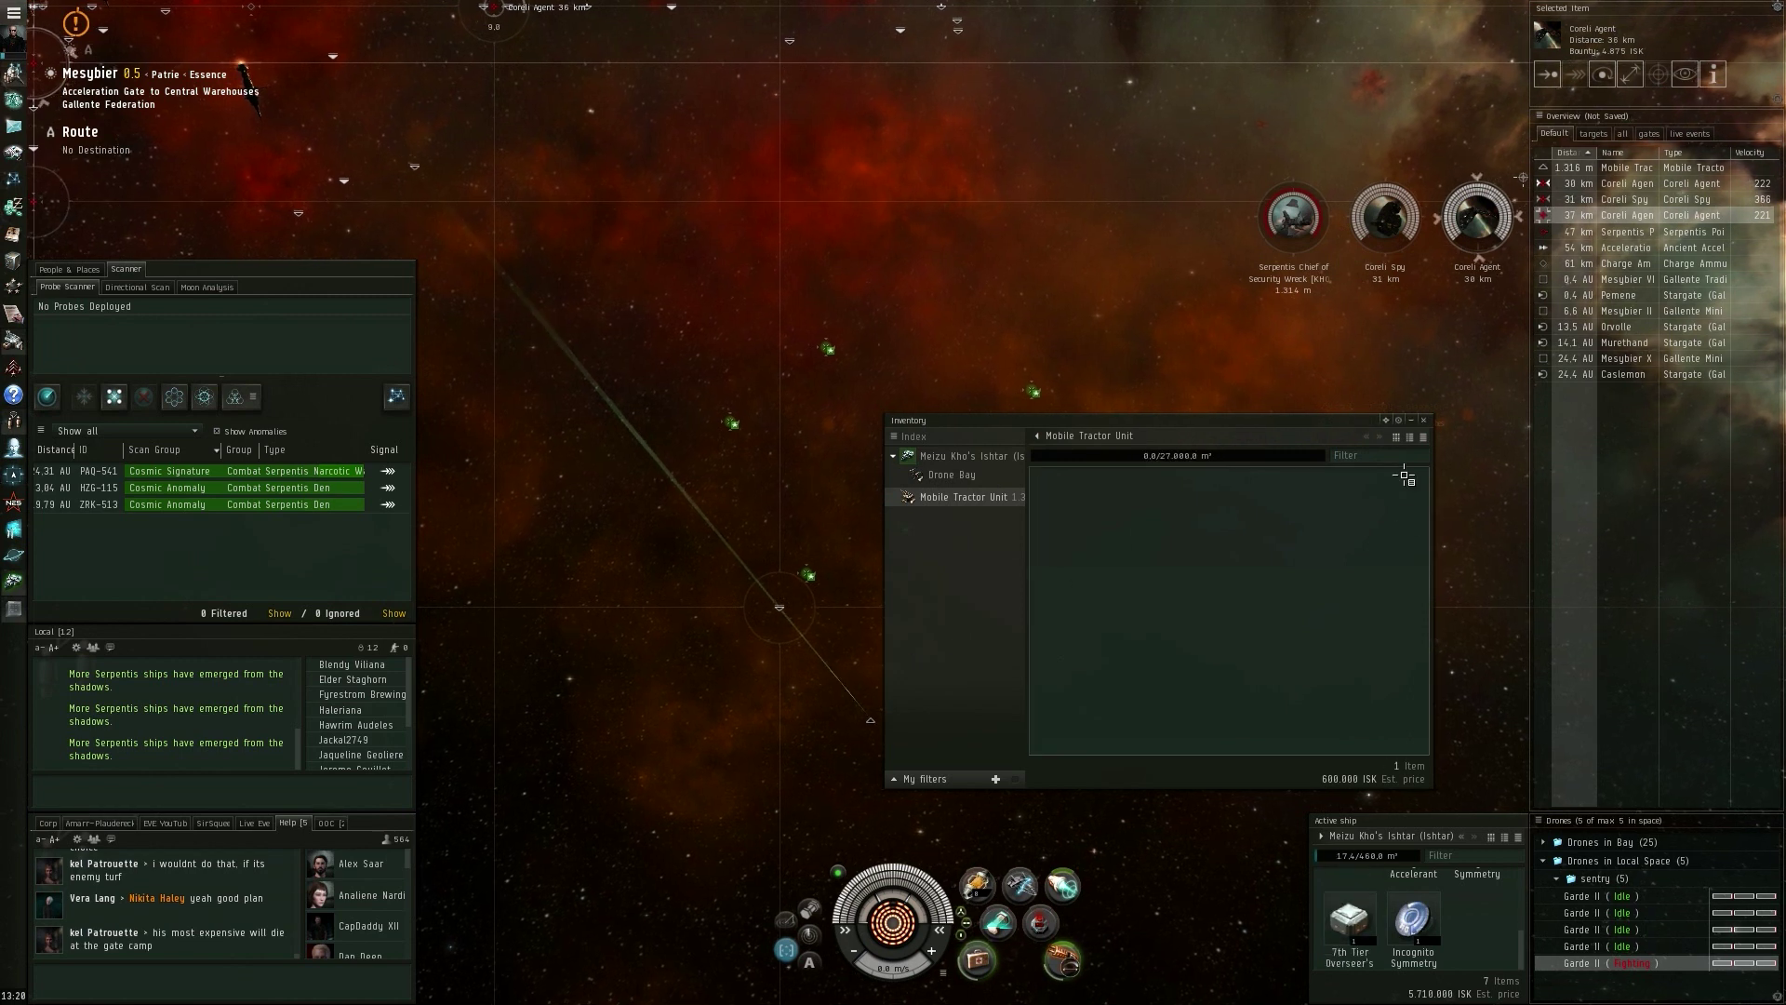
pyautogui.click(1426, 426)
pyautogui.rightClick(880, 714)
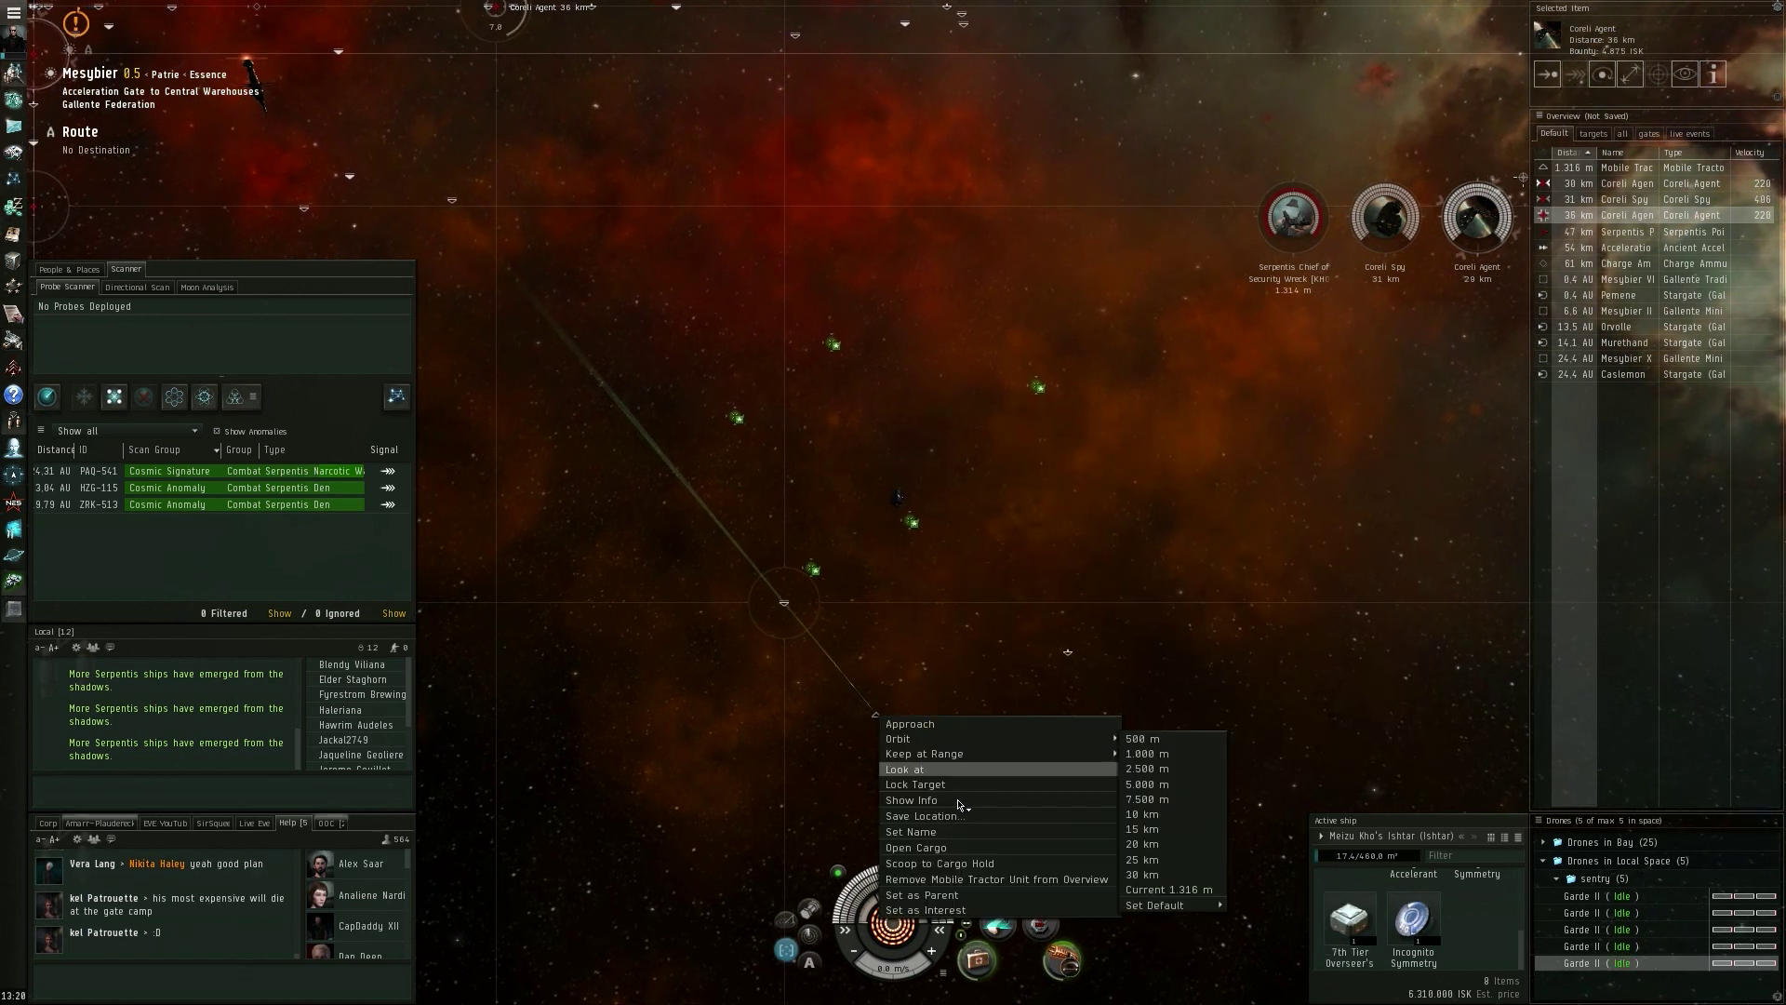
pyautogui.click(958, 863)
# Send the drones against the remaining Coreli Spy and Coreli Agent
pyautogui.click(1600, 894)
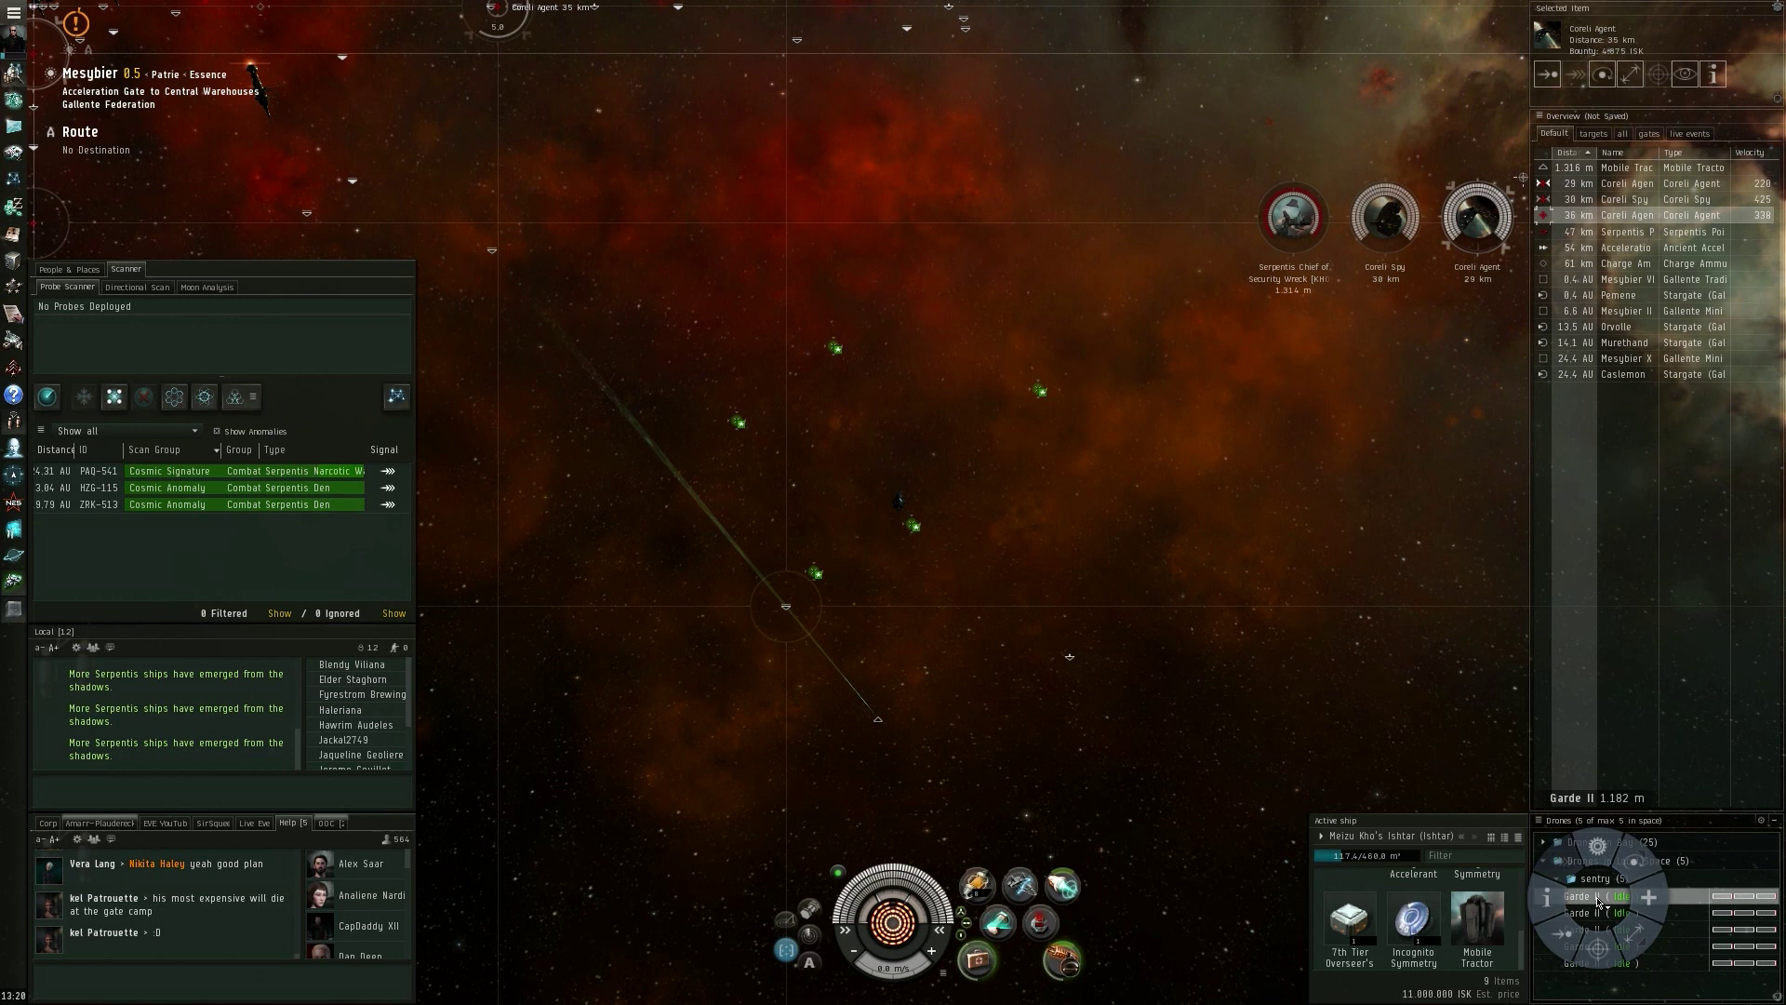
pyautogui.keyDown('ctrl'); pyautogui.click(1608, 200); pyautogui.keyUp('ctrl')
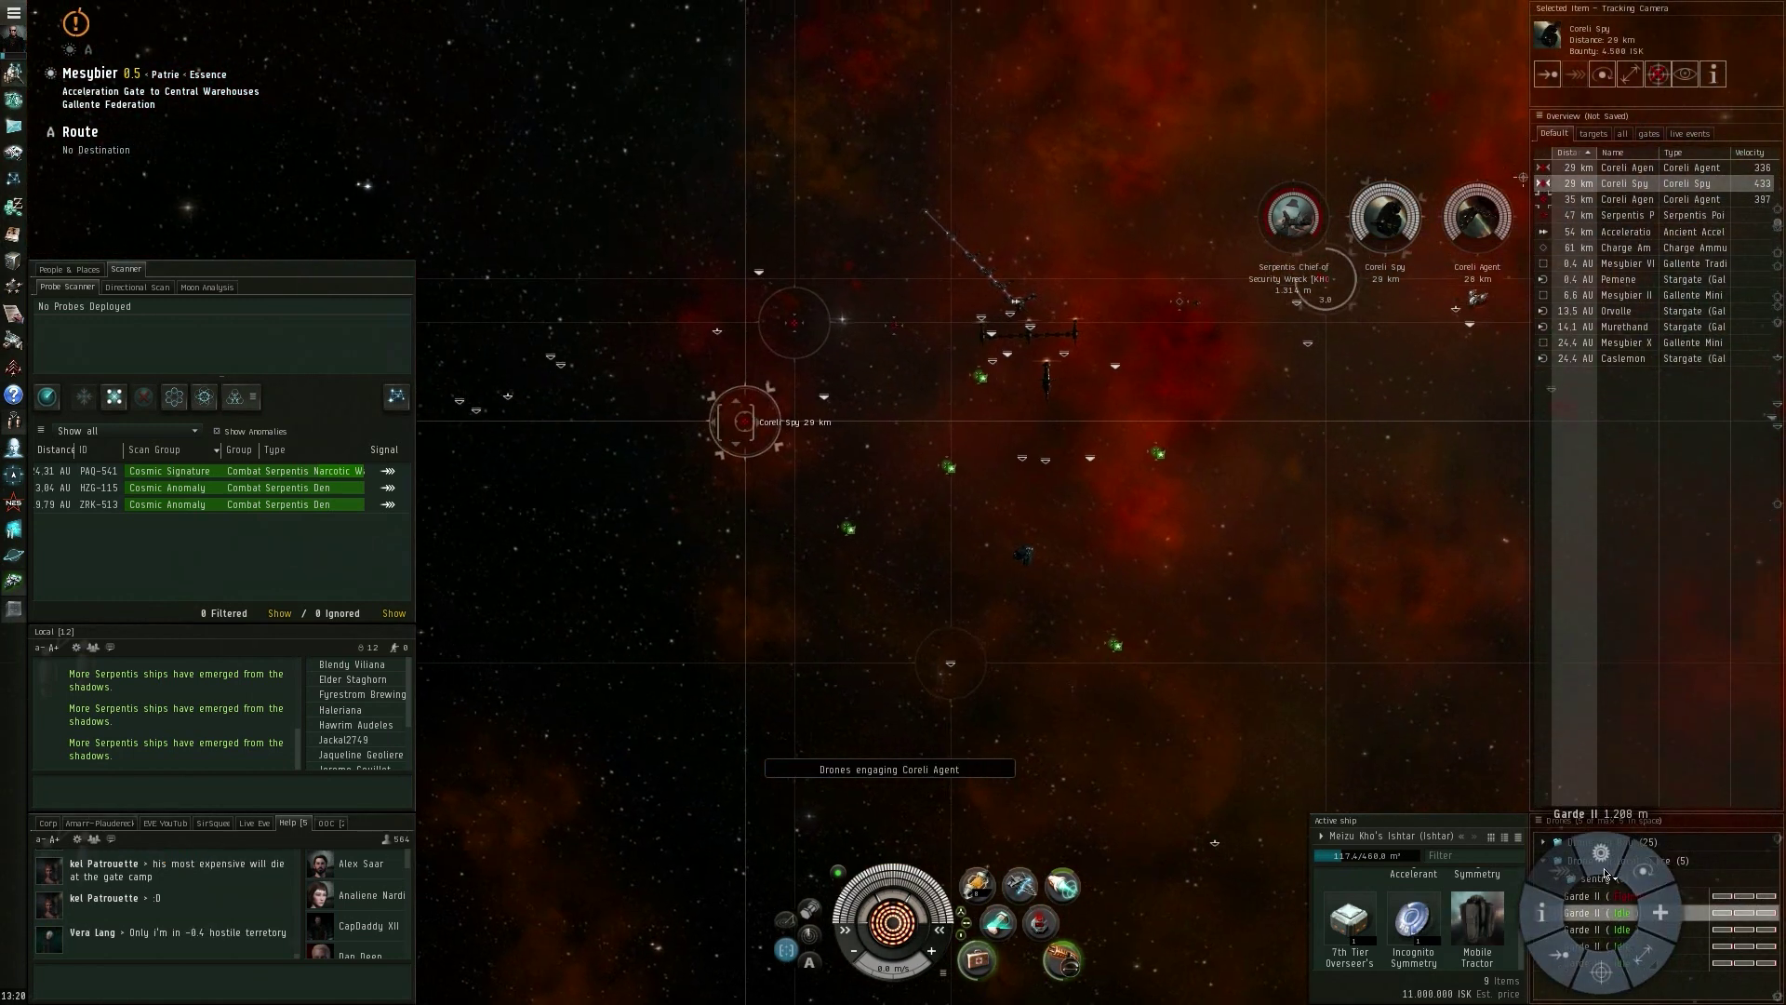
pyautogui.moveTo(978, 558); pyautogui.dragTo(1321, 555)
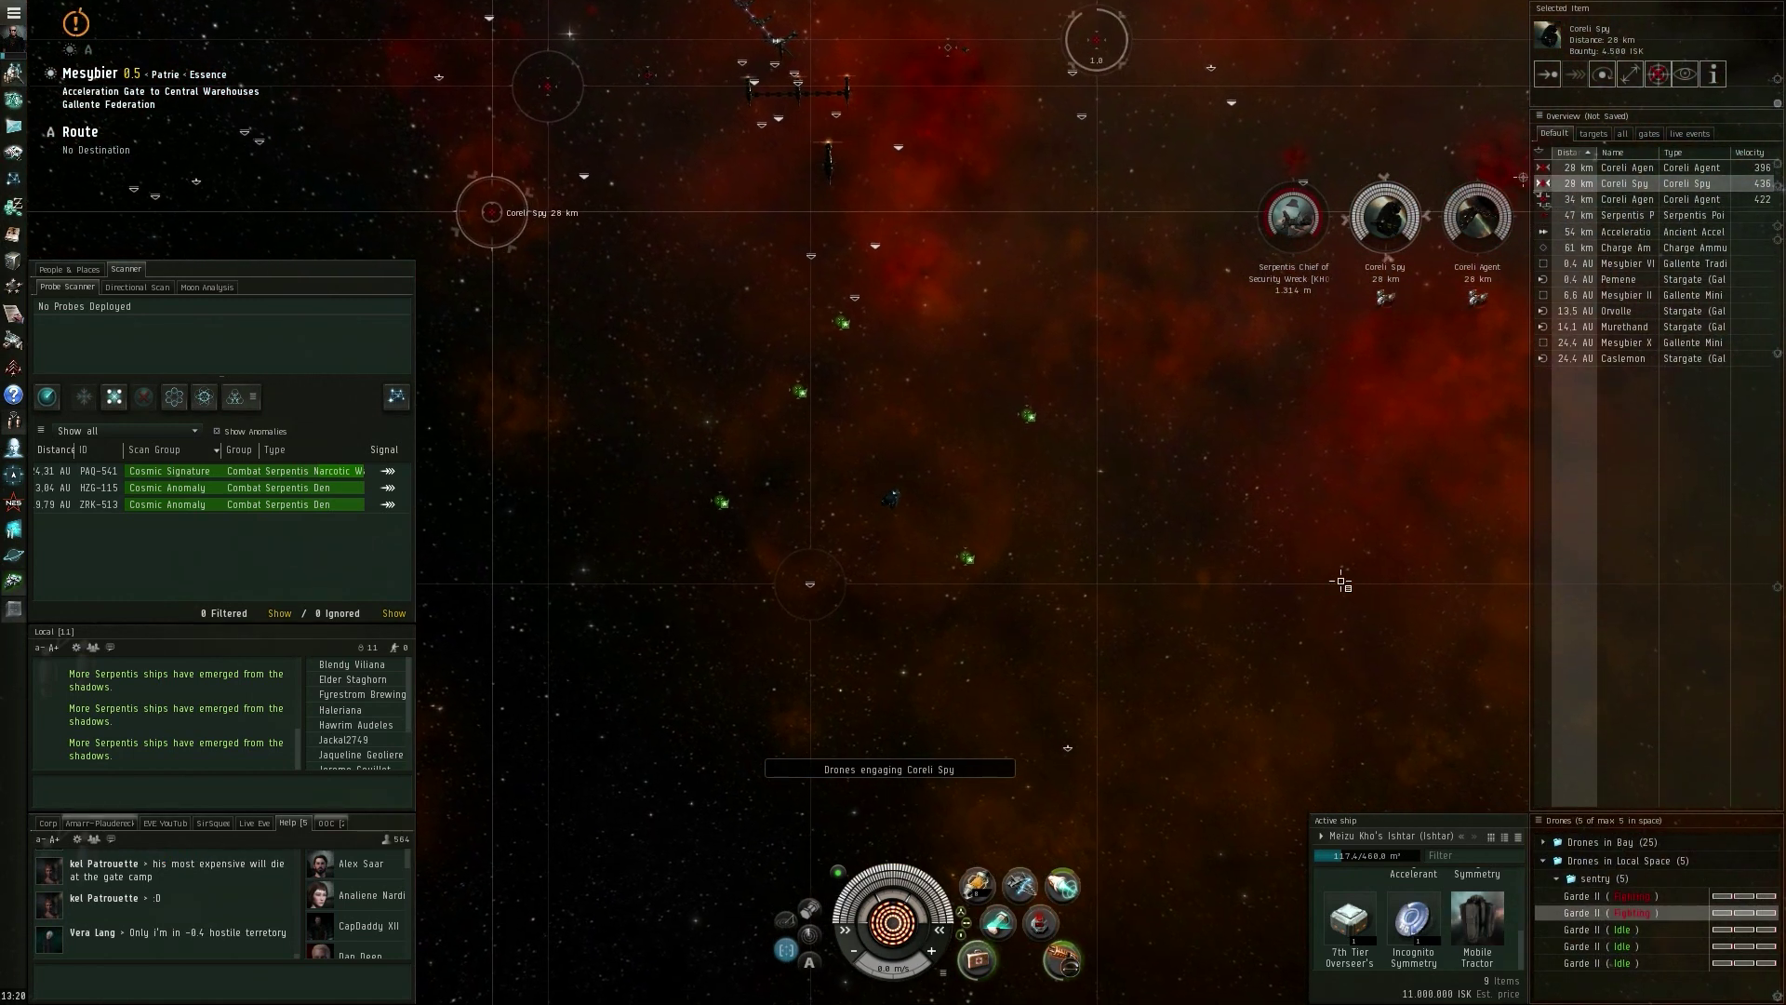
pyautogui.moveTo(1584, 913); pyautogui.dragTo(1568, 869)
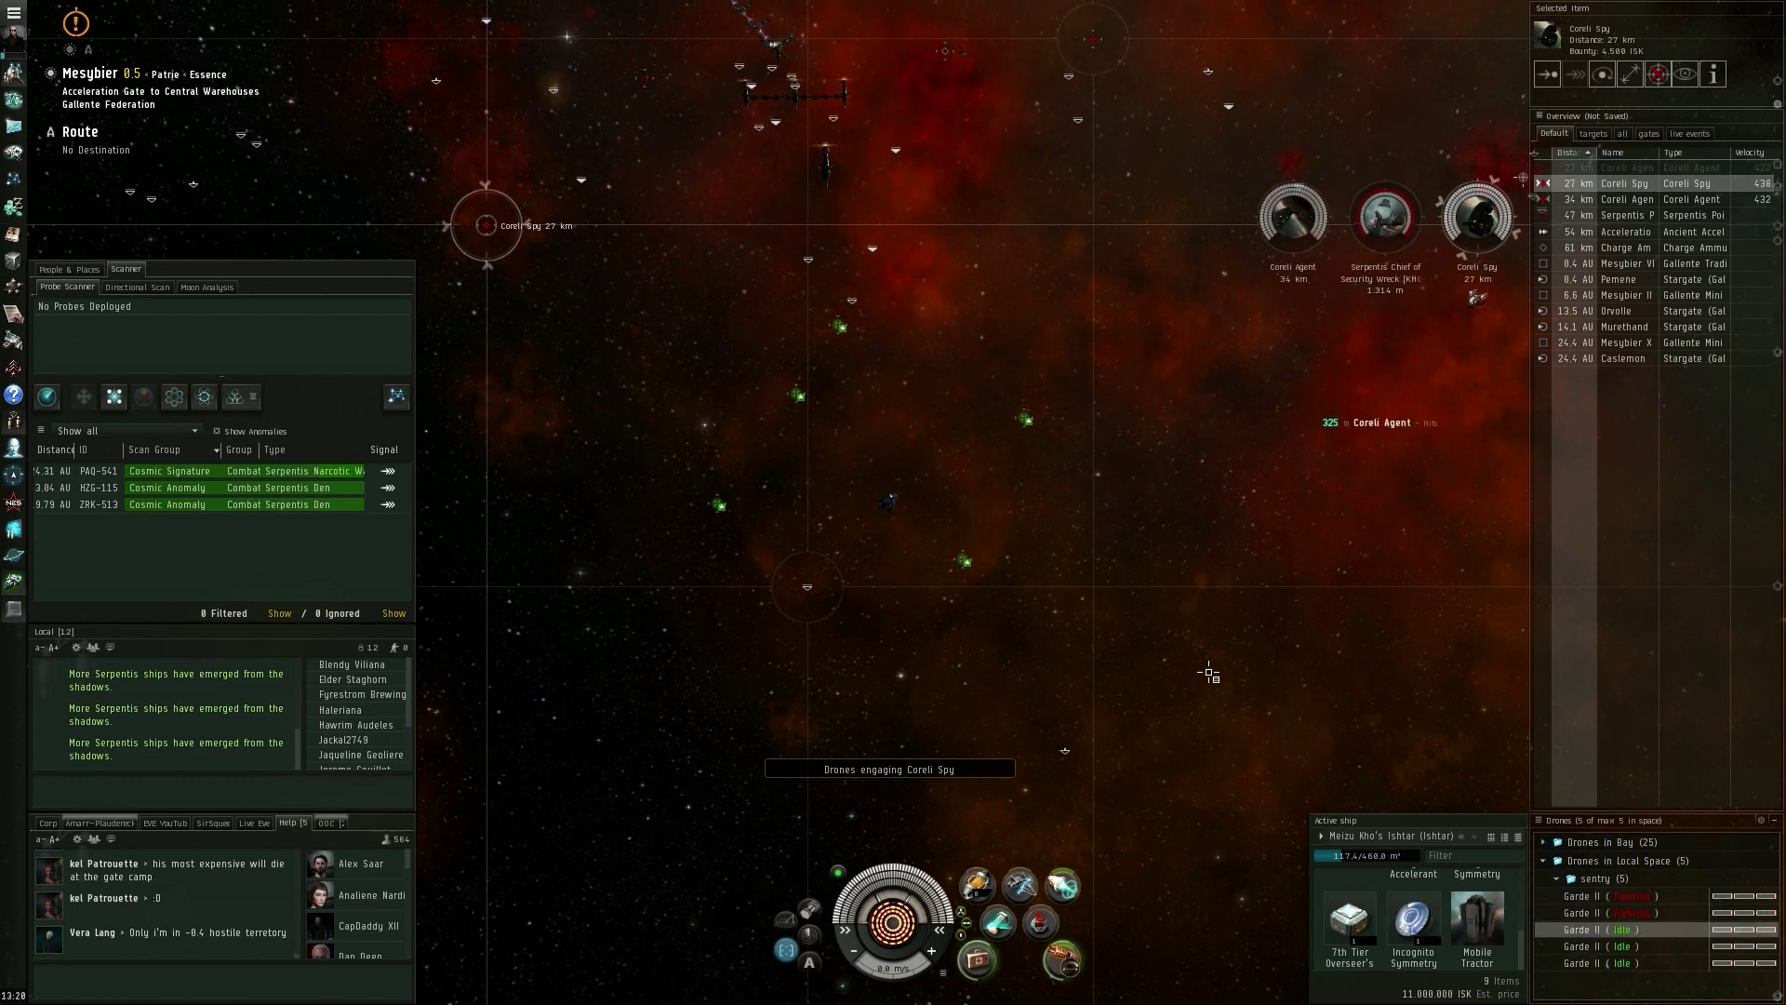
pyautogui.keyDown('ctrl'); pyautogui.click(1607, 184); pyautogui.keyUp('ctrl')
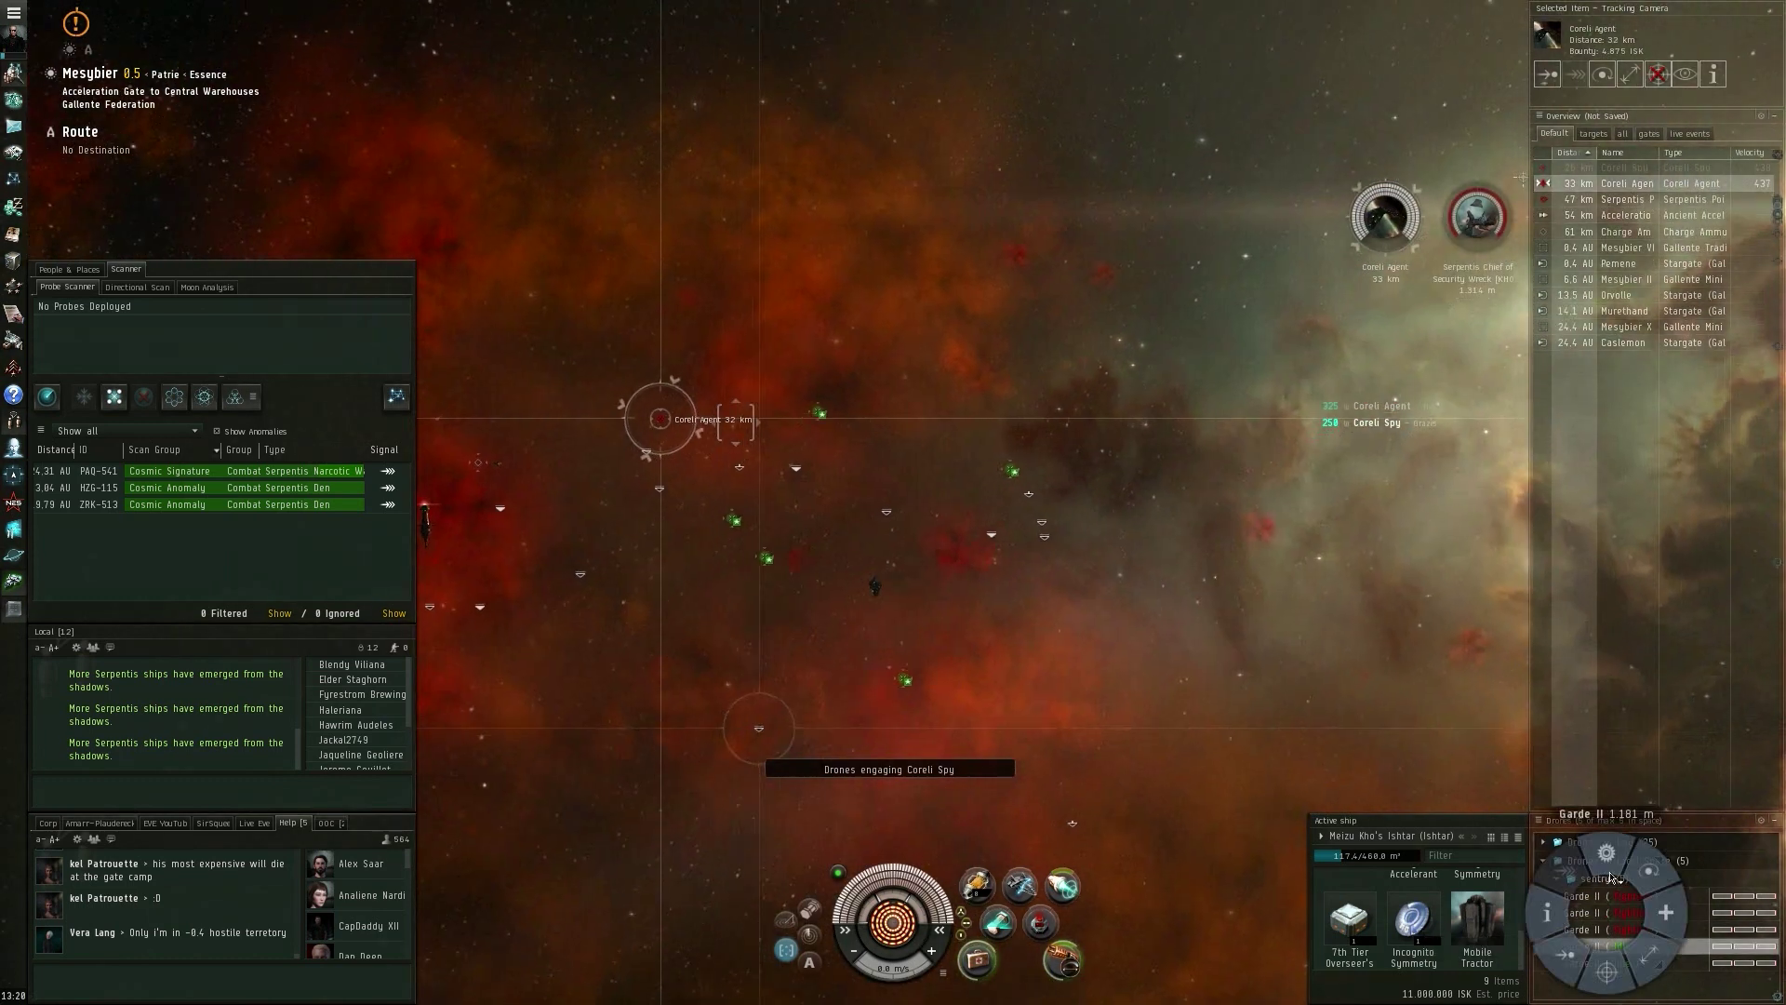
pyautogui.moveTo(1615, 929); pyautogui.dragTo(1624, 912)
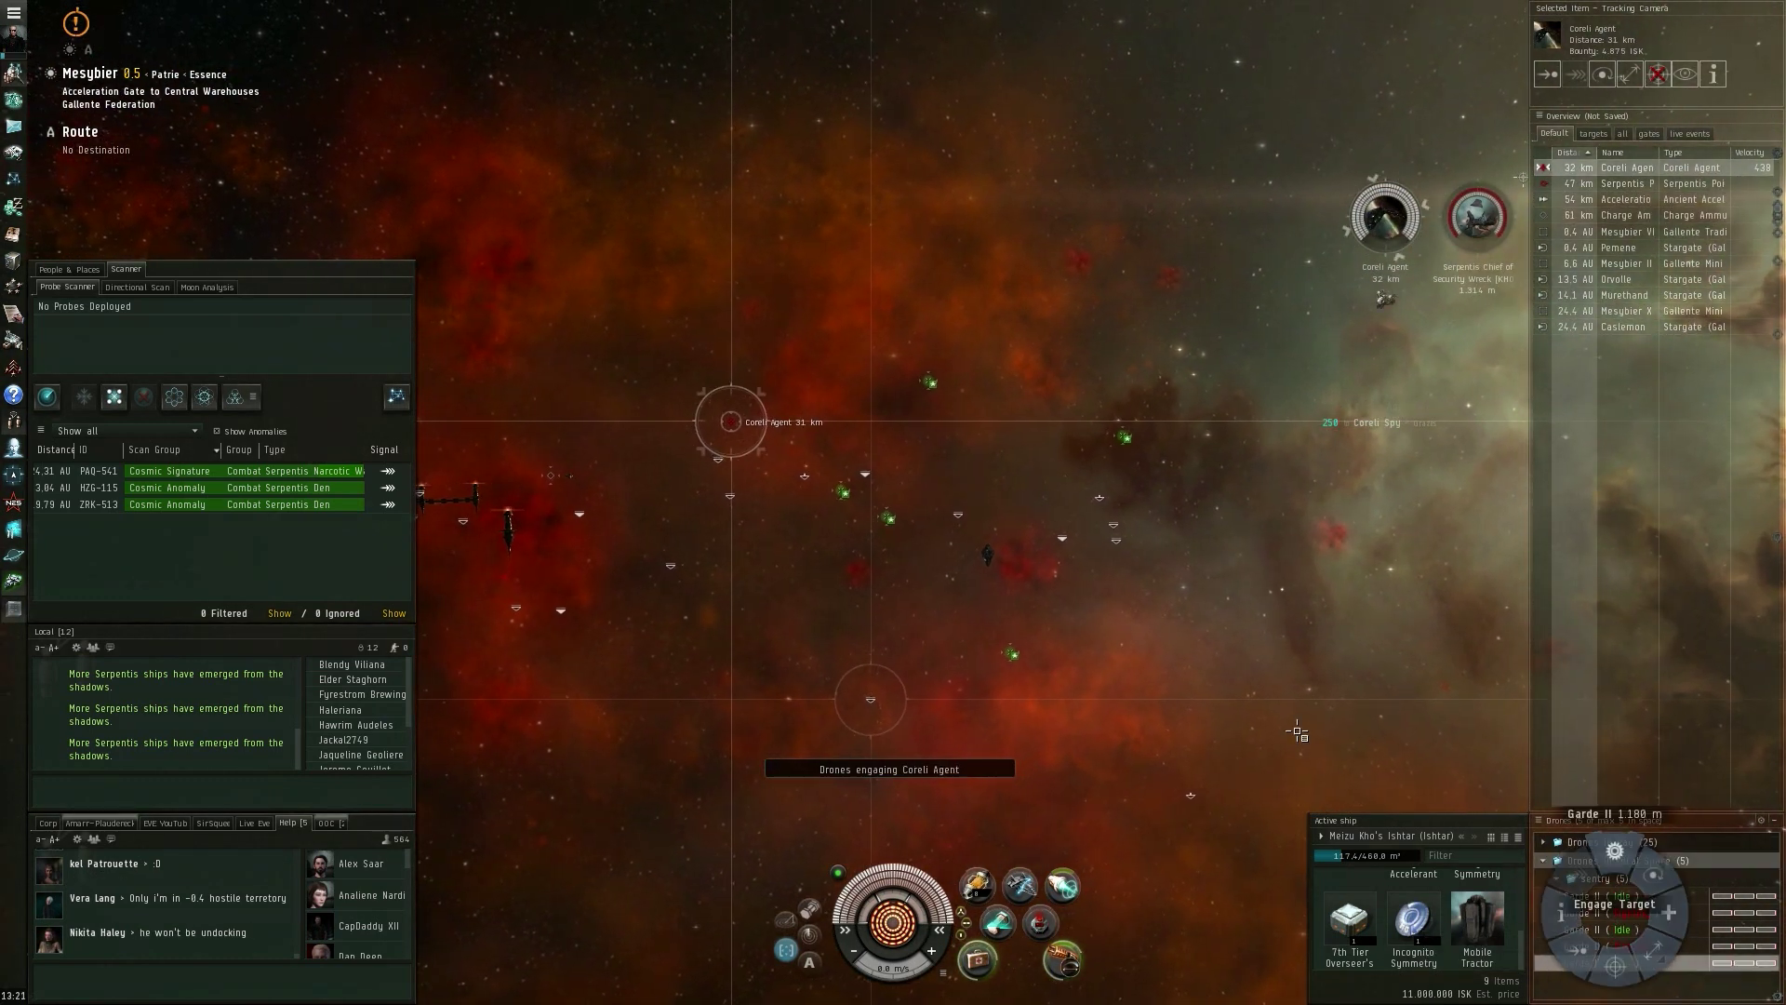
pyautogui.moveTo(1298, 726)
pyautogui.mouseDown()
pyautogui.moveTo(1324, 723)
pyautogui.moveTo(1256, 670)
pyautogui.mouseUp()
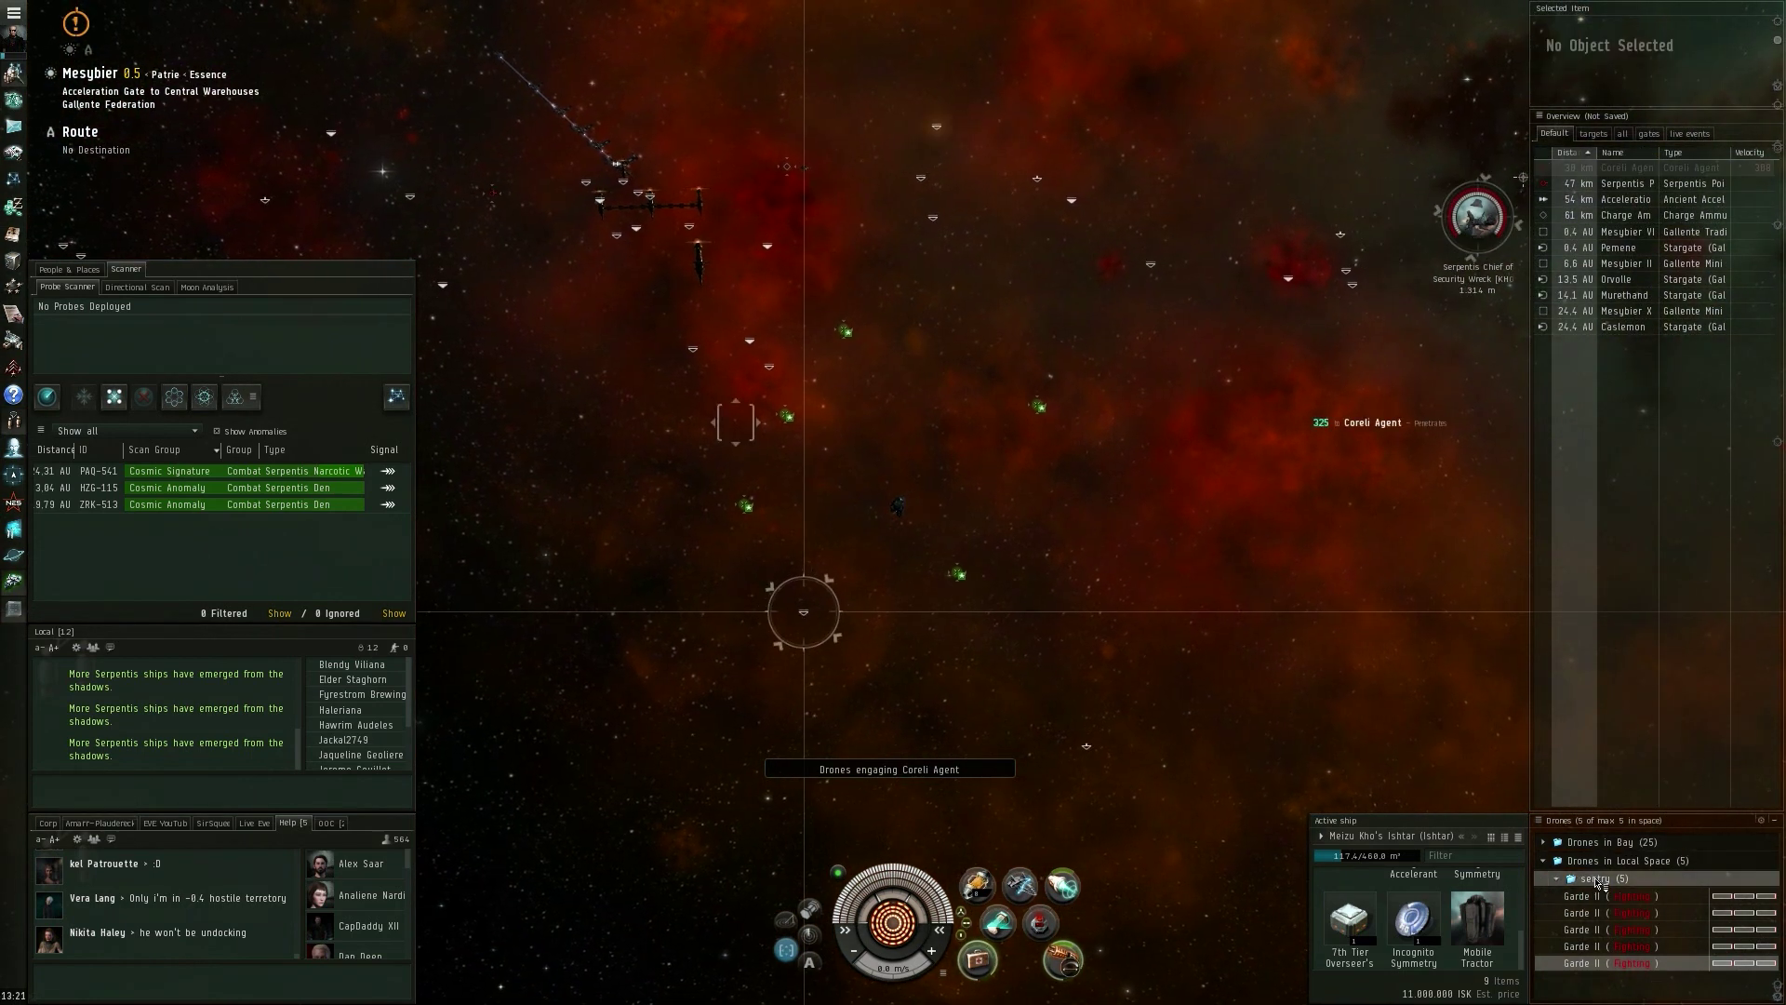
# Launch the five salvage drones at the Chief of Security wreck and watch them work
pyautogui.moveTo(1256, 670); pyautogui.dragTo(1176, 685)
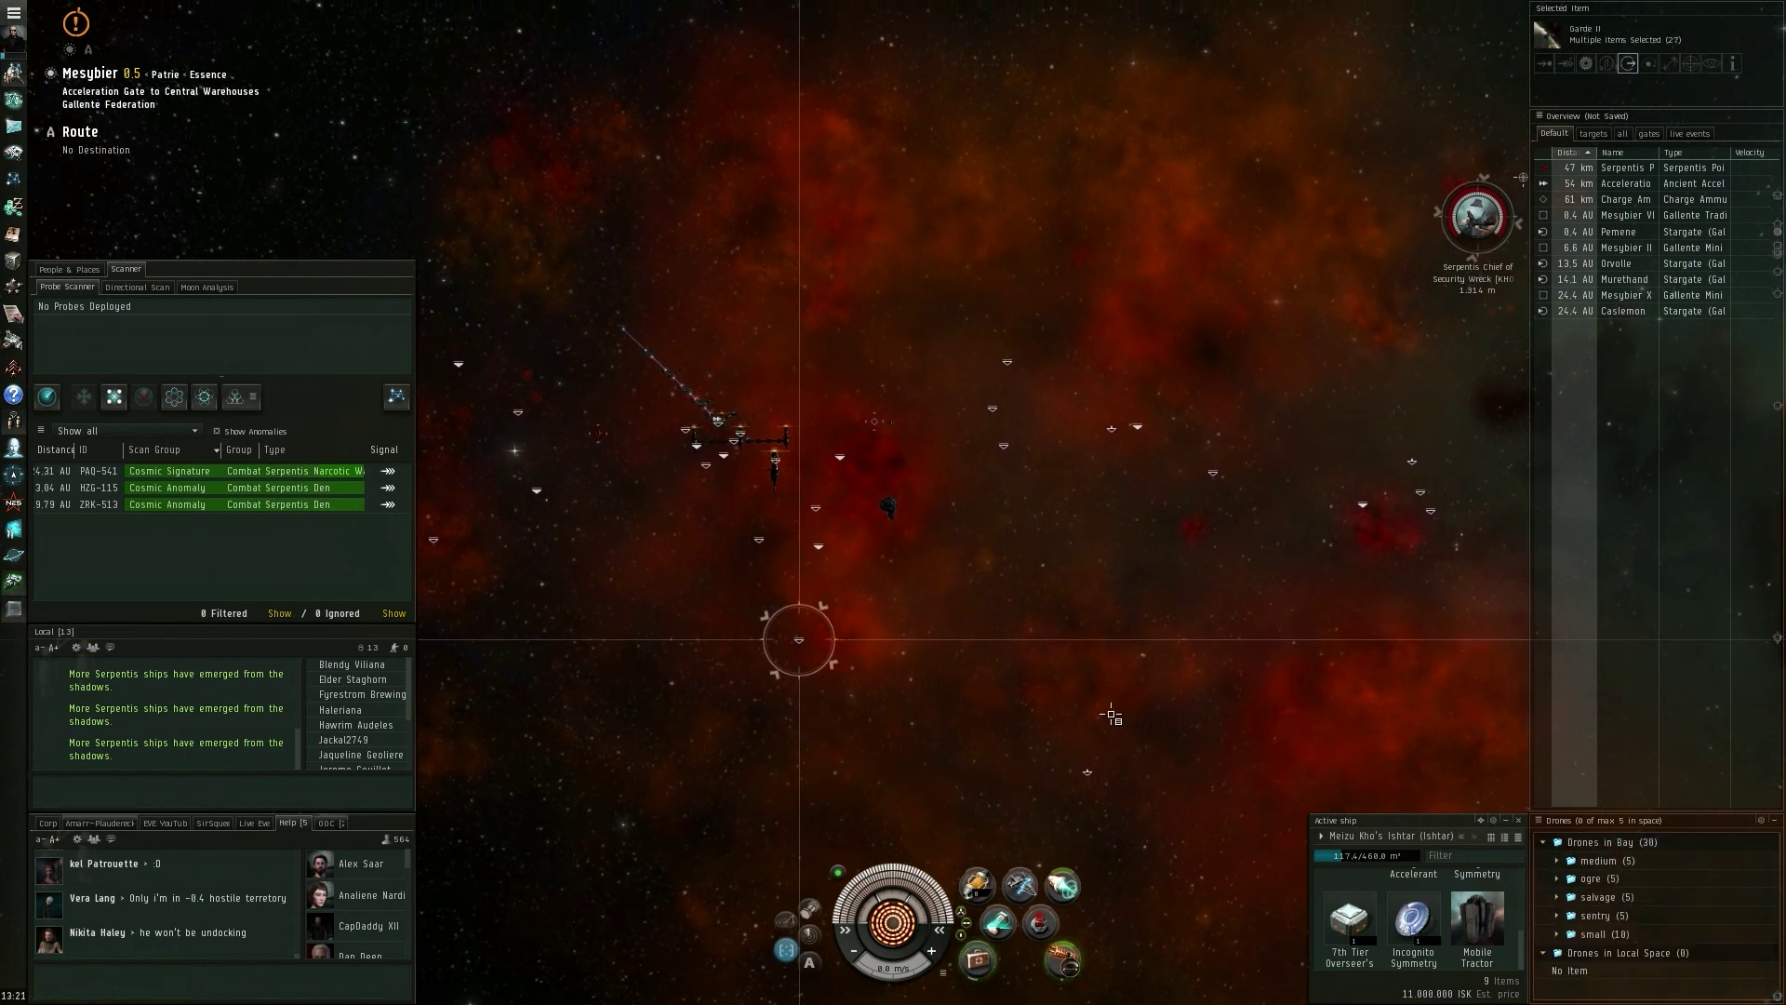
pyautogui.moveTo(1638, 899); pyautogui.dragTo(1016, 542)
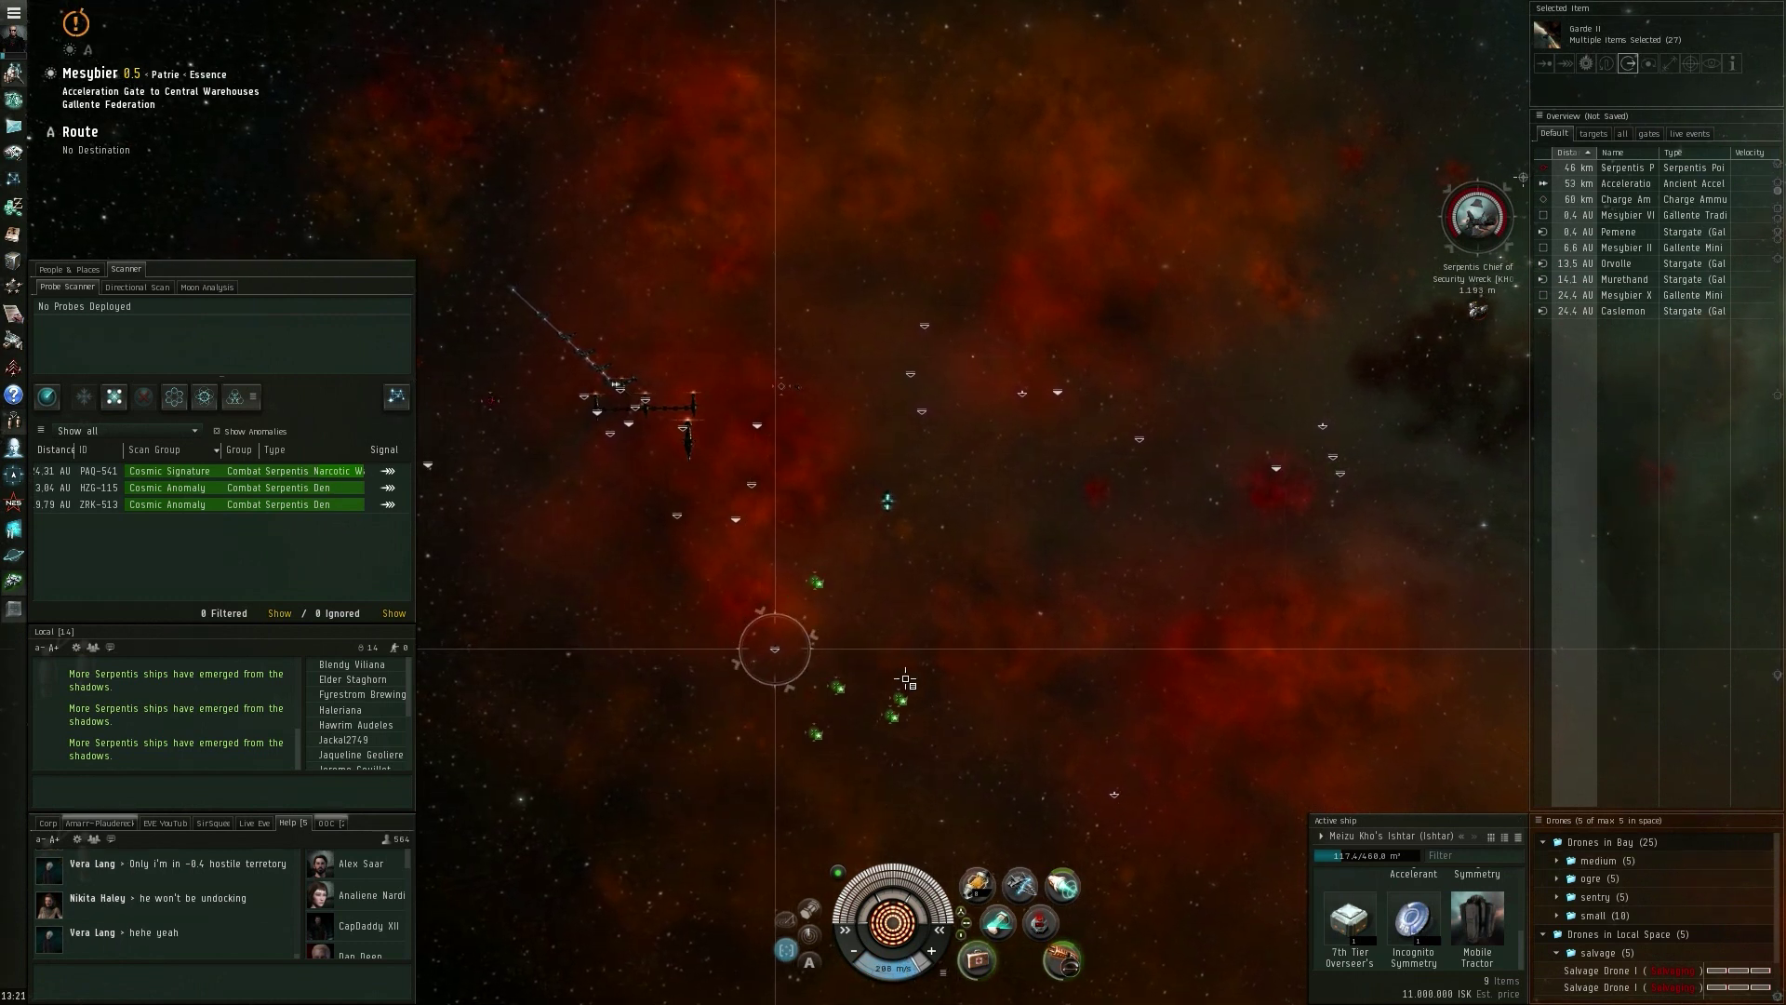
pyautogui.moveTo(803, 684)
pyautogui.mouseDown()
pyautogui.moveTo(1106, 680)
pyautogui.moveTo(1163, 725)
pyautogui.moveTo(1546, 809)
pyautogui.mouseUp()
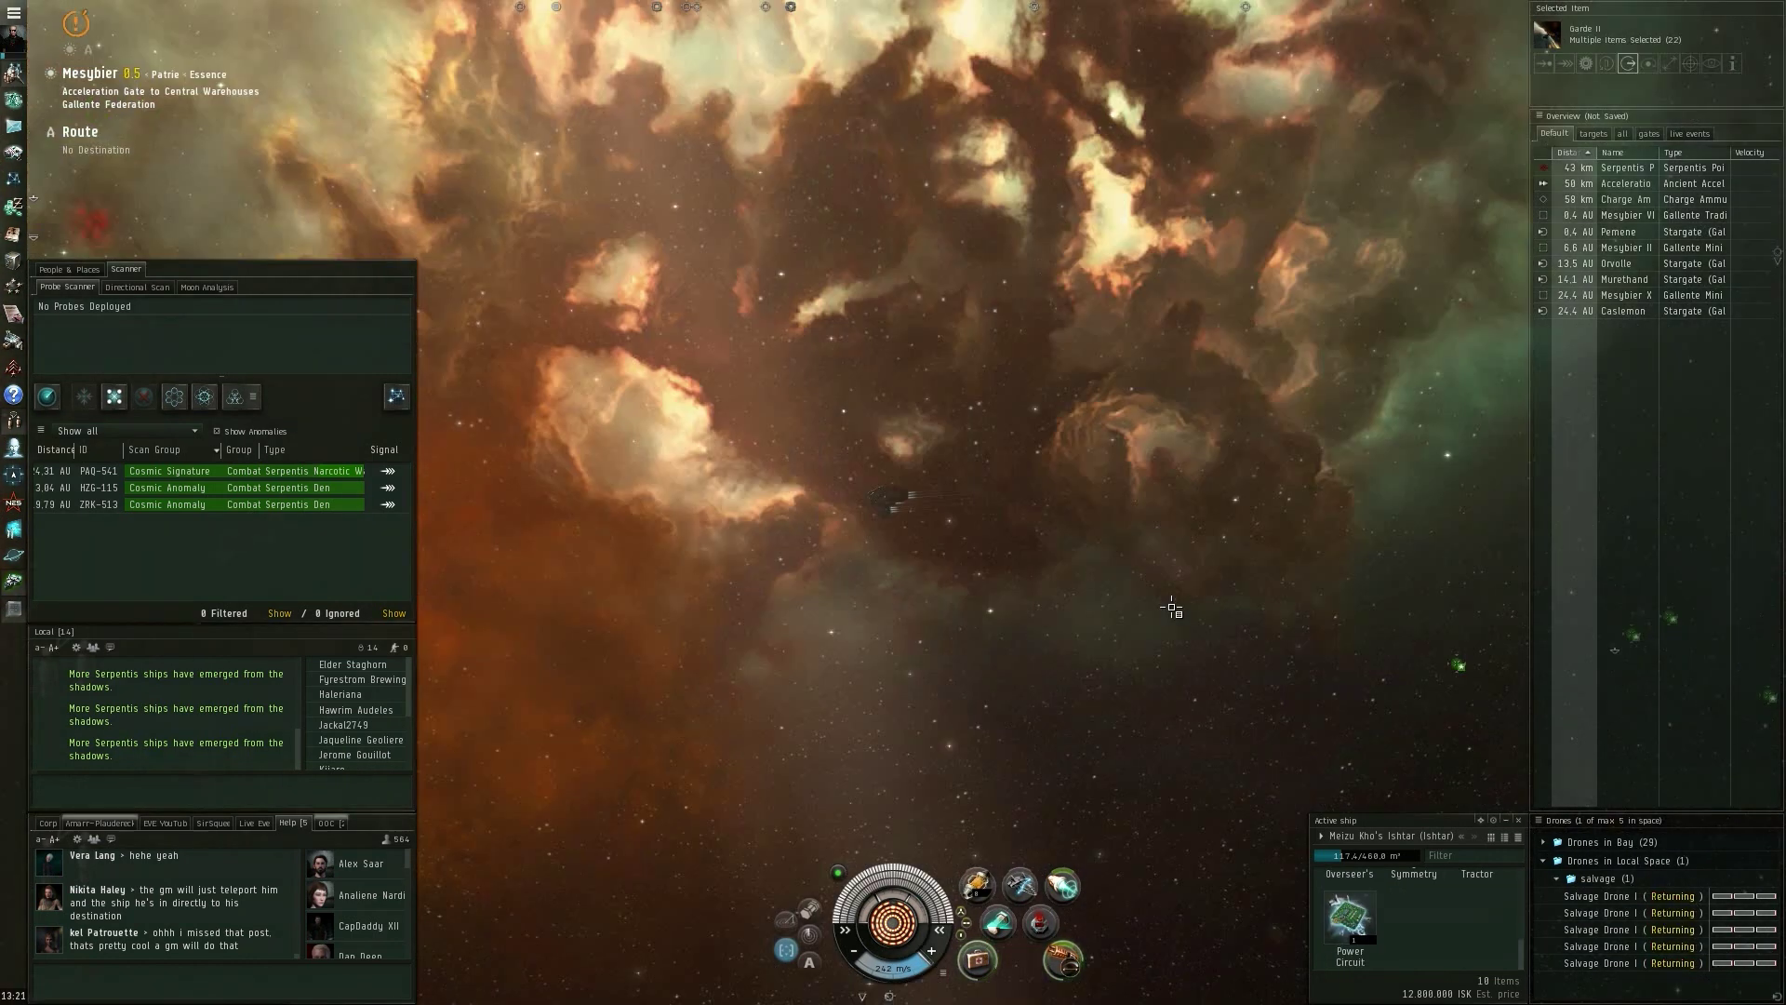
pyautogui.moveTo(1378, 699); pyautogui.dragTo(1139, 571)
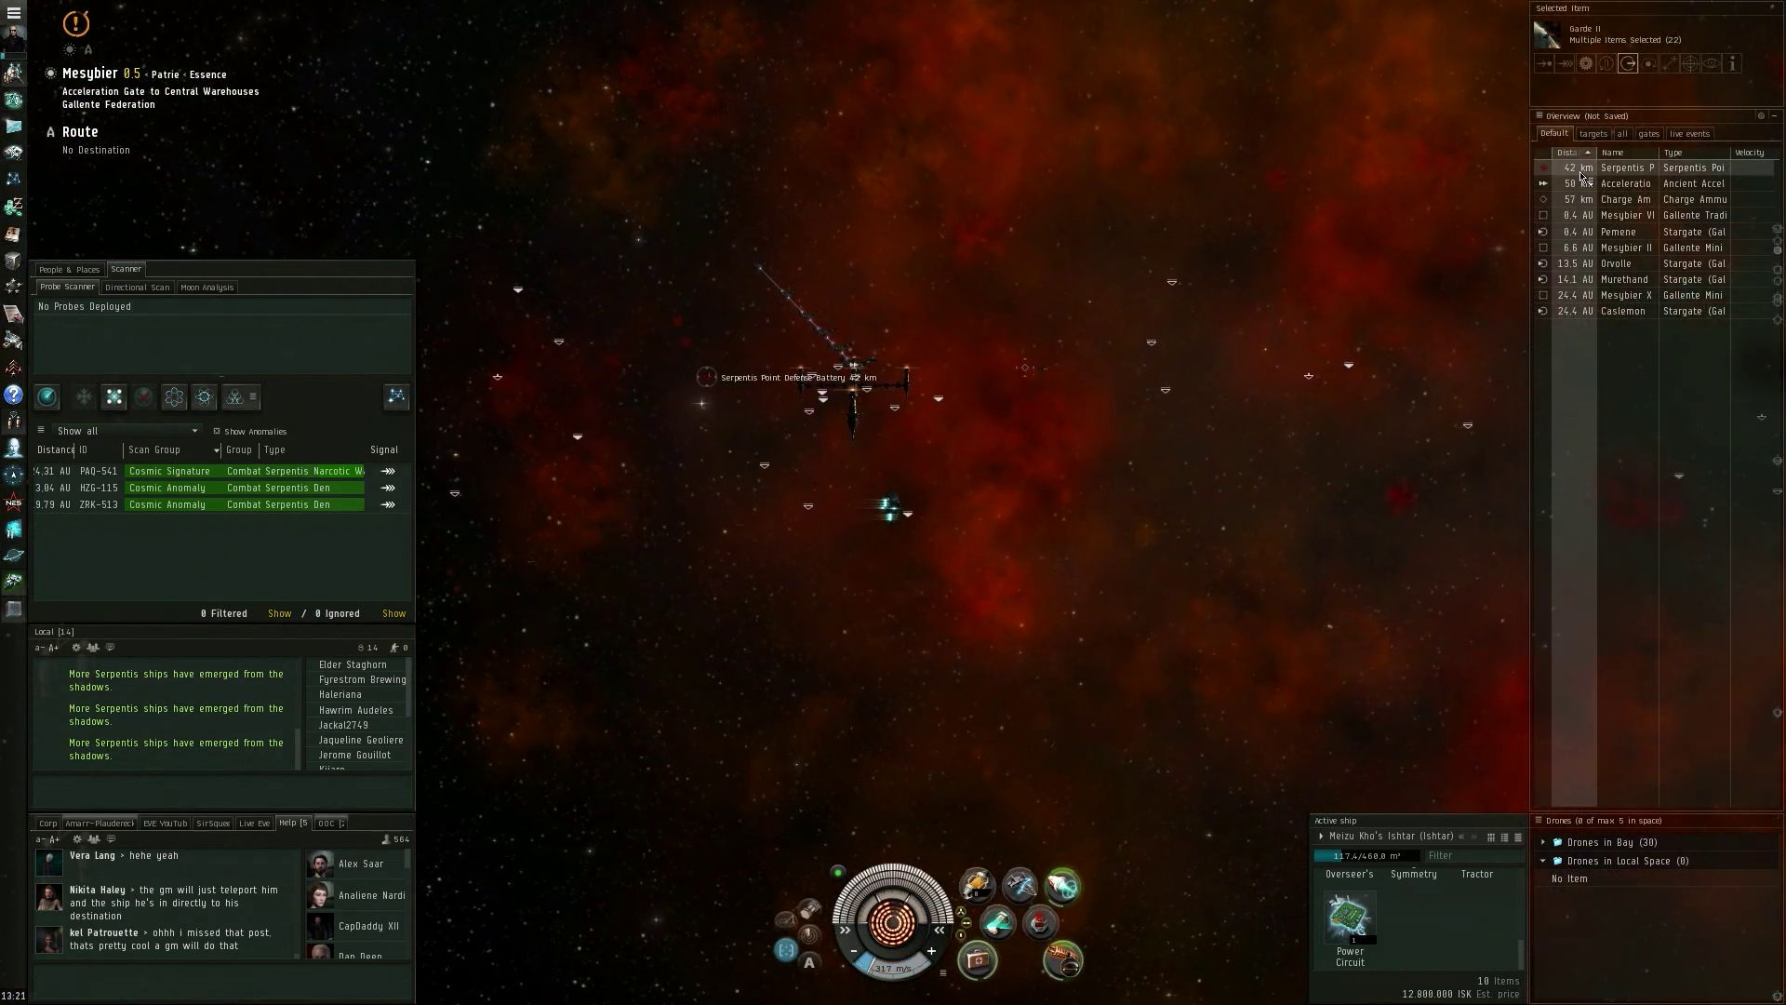
# Approach the Acceleration Gate to Central Warehouses and expand the drone groups in the bay
pyautogui.click(1626, 184)
pyautogui.moveTo(1626, 182); pyautogui.dragTo(1574, 111)
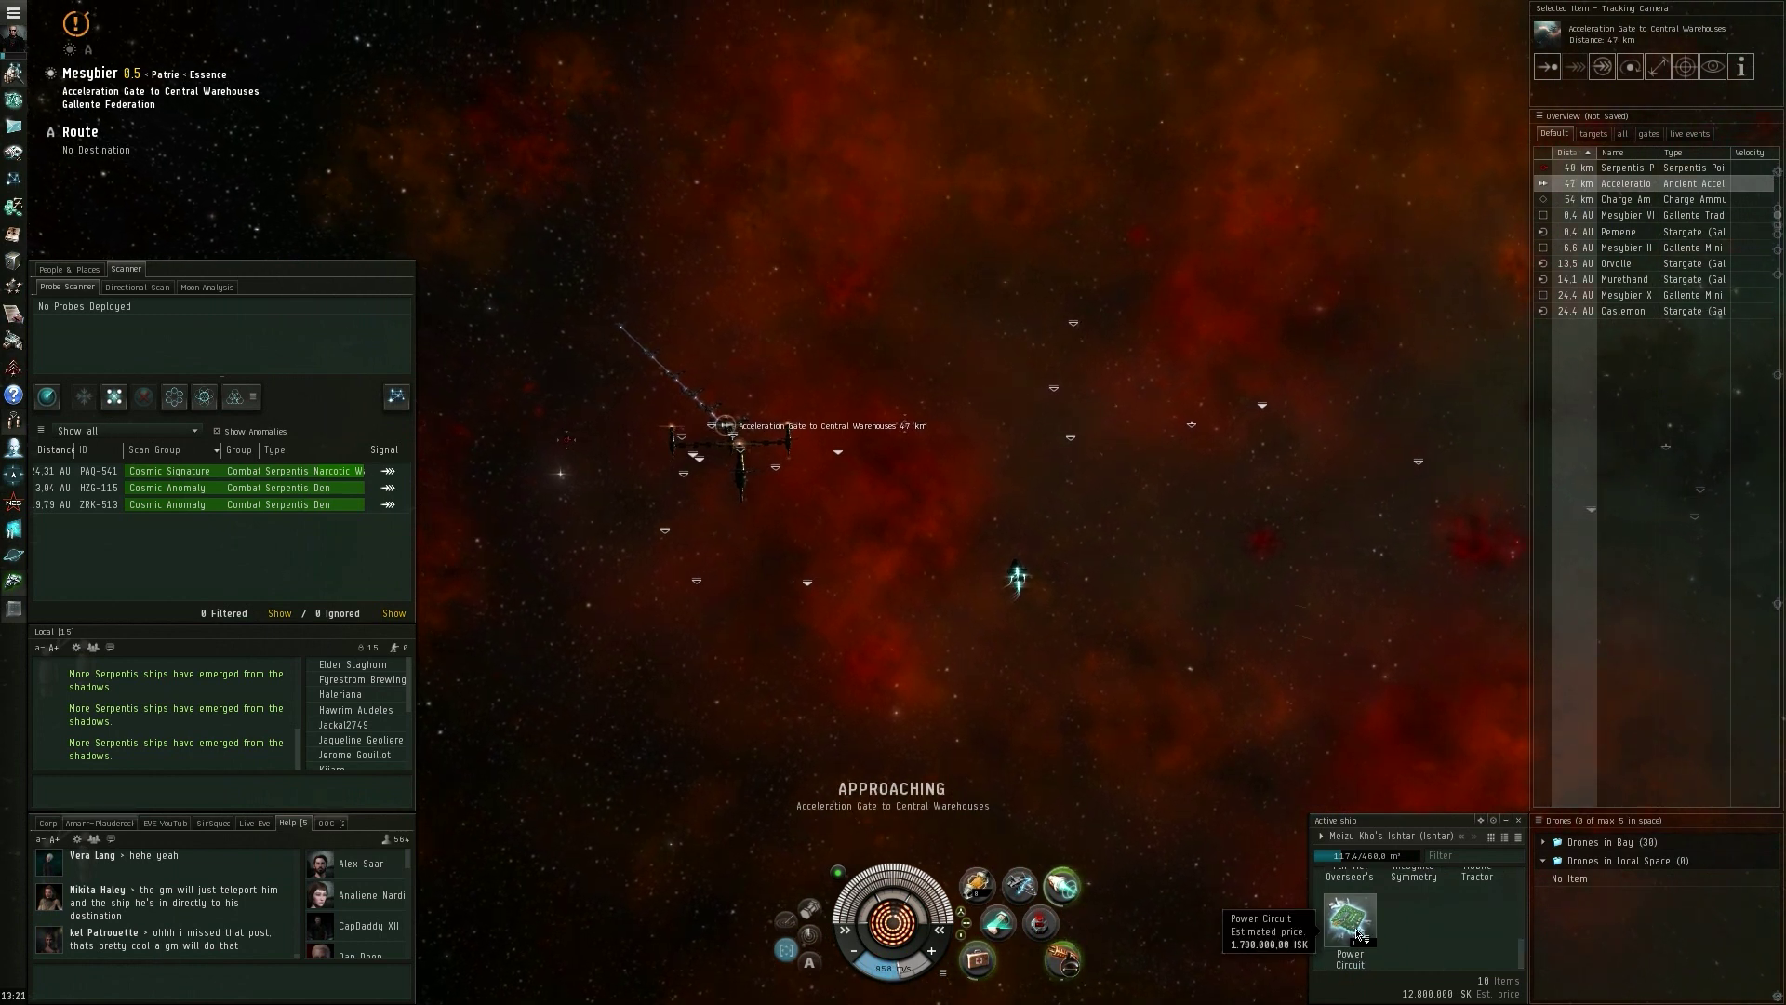
pyautogui.click(1605, 841)
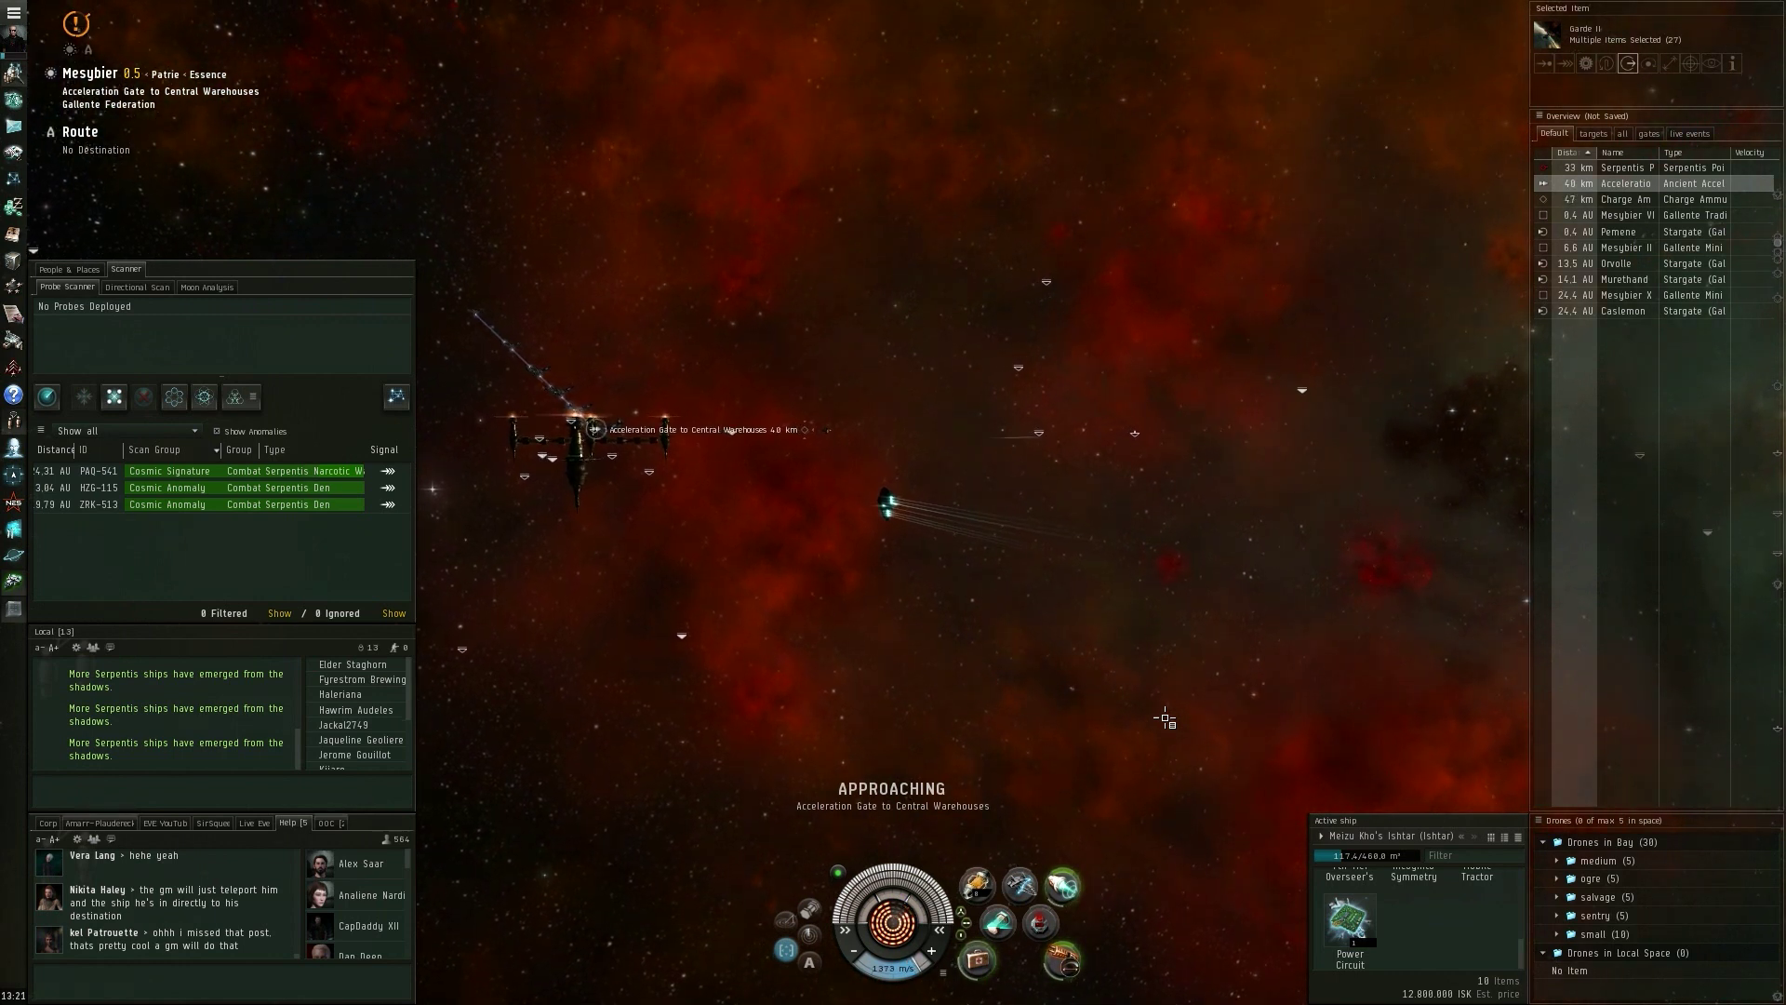
pyautogui.moveTo(1151, 707); pyautogui.dragTo(948, 691)
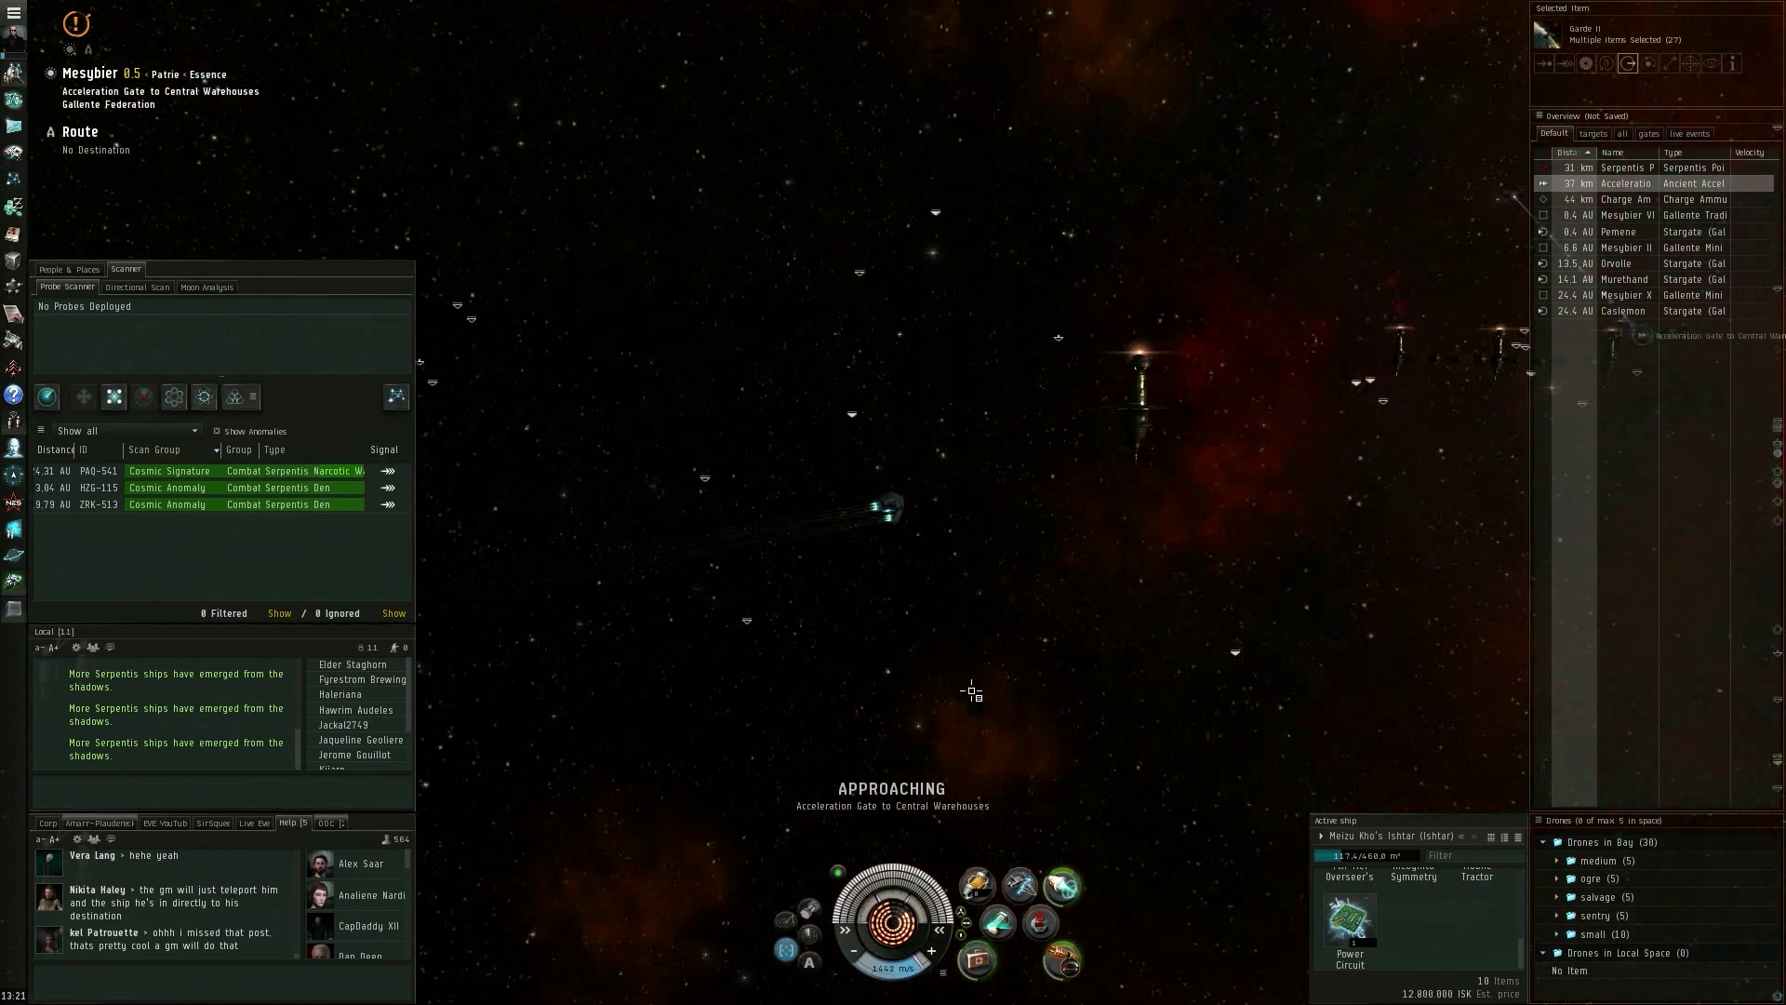
pyautogui.moveTo(1203, 792)
pyautogui.mouseDown()
pyautogui.moveTo(991, 644)
pyautogui.moveTo(1227, 661)
pyautogui.mouseUp()
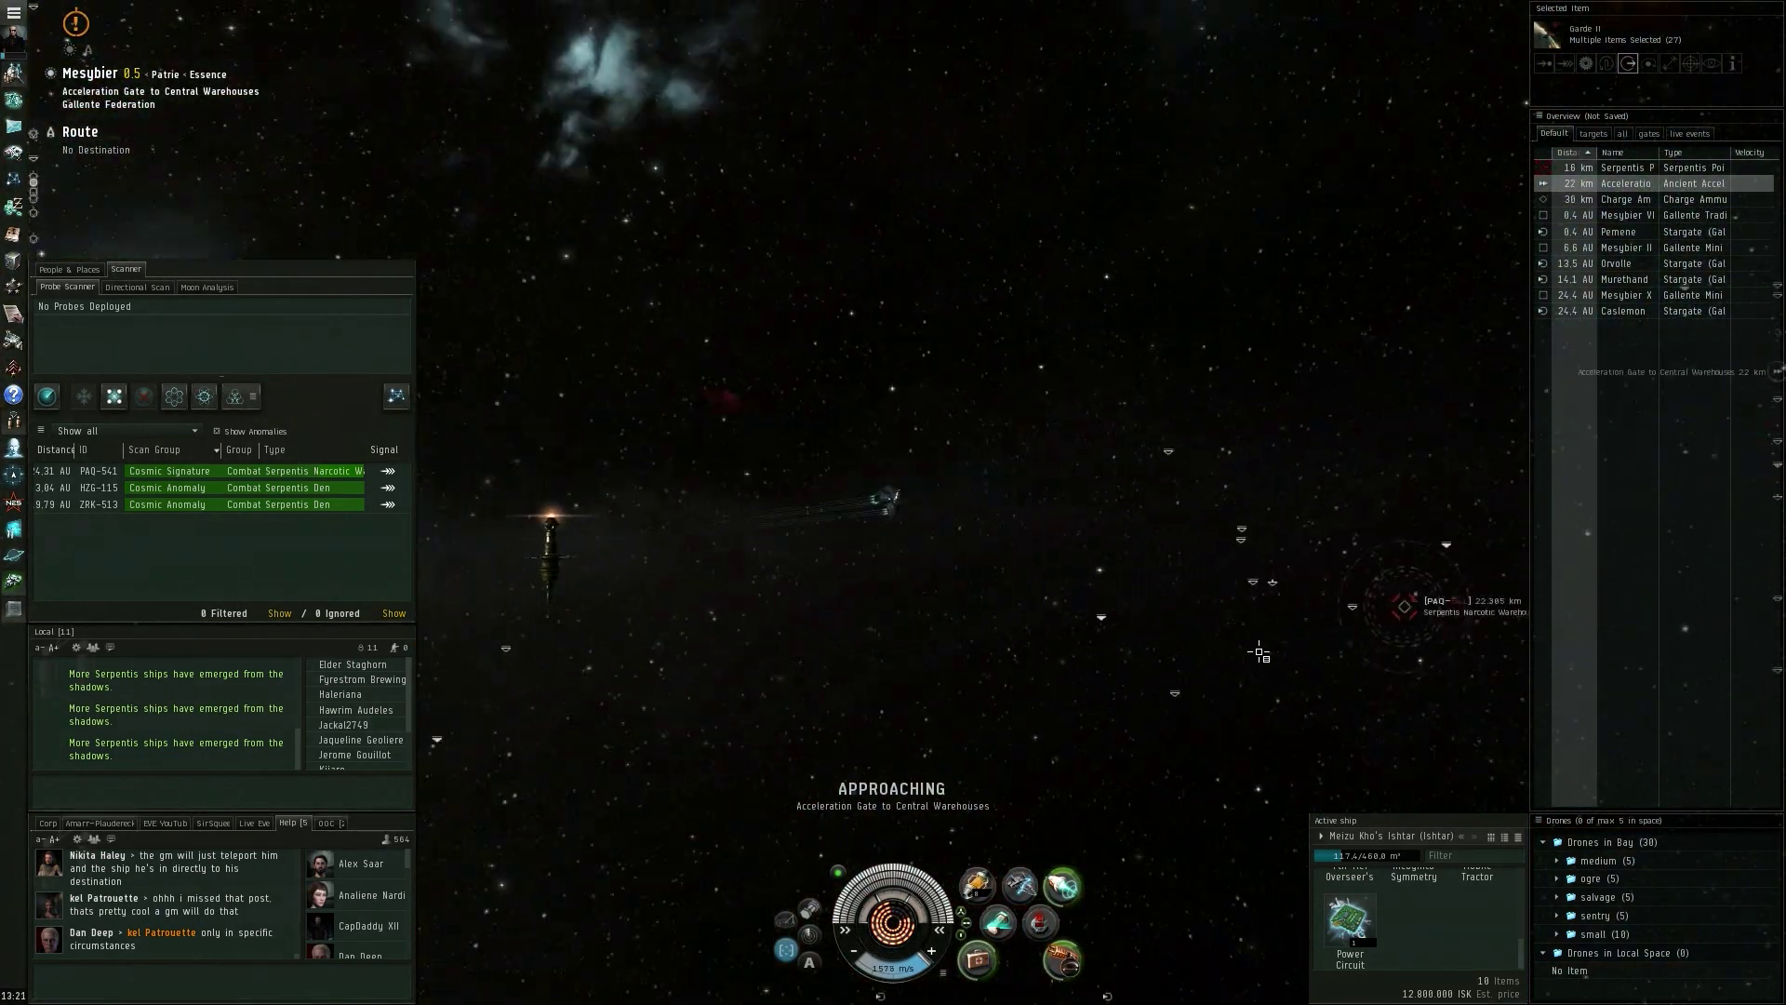
# Bring the gate into view, then select and activate the Central Warehouses gate
pyautogui.moveTo(1193, 663); pyautogui.dragTo(1017, 660)
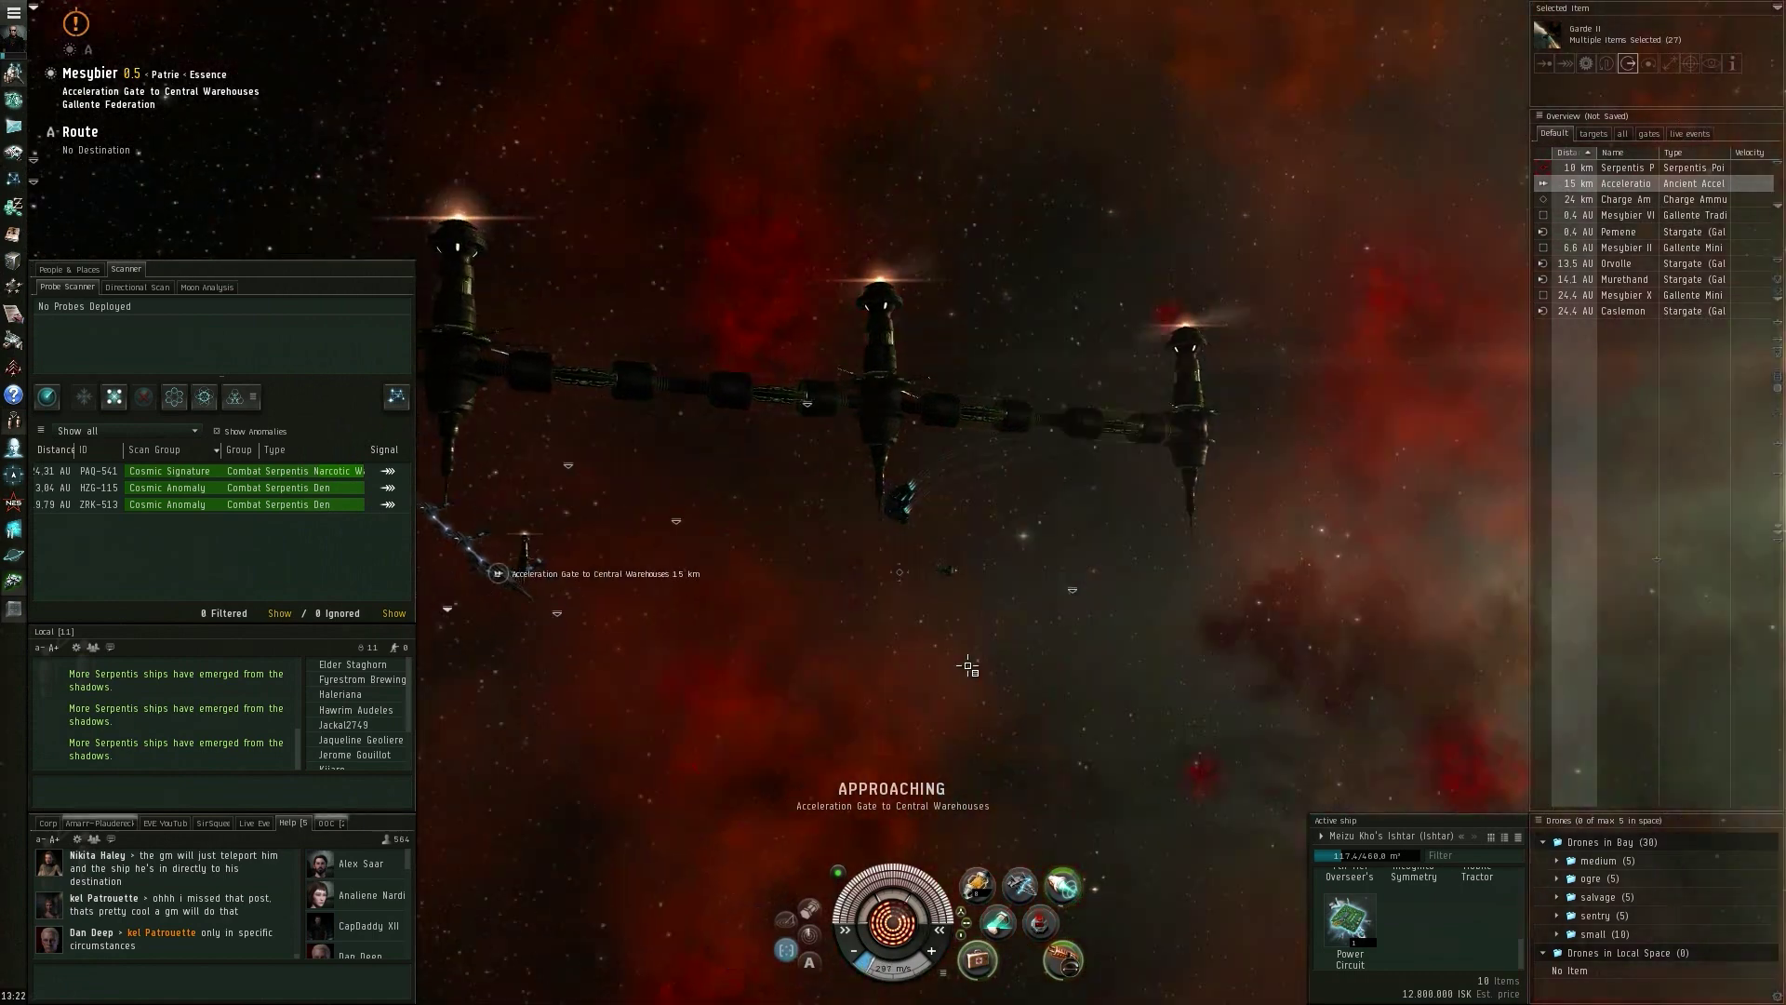
pyautogui.moveTo(940, 679)
pyautogui.mouseDown()
pyautogui.moveTo(1068, 675)
pyautogui.moveTo(938, 676)
pyautogui.mouseUp()
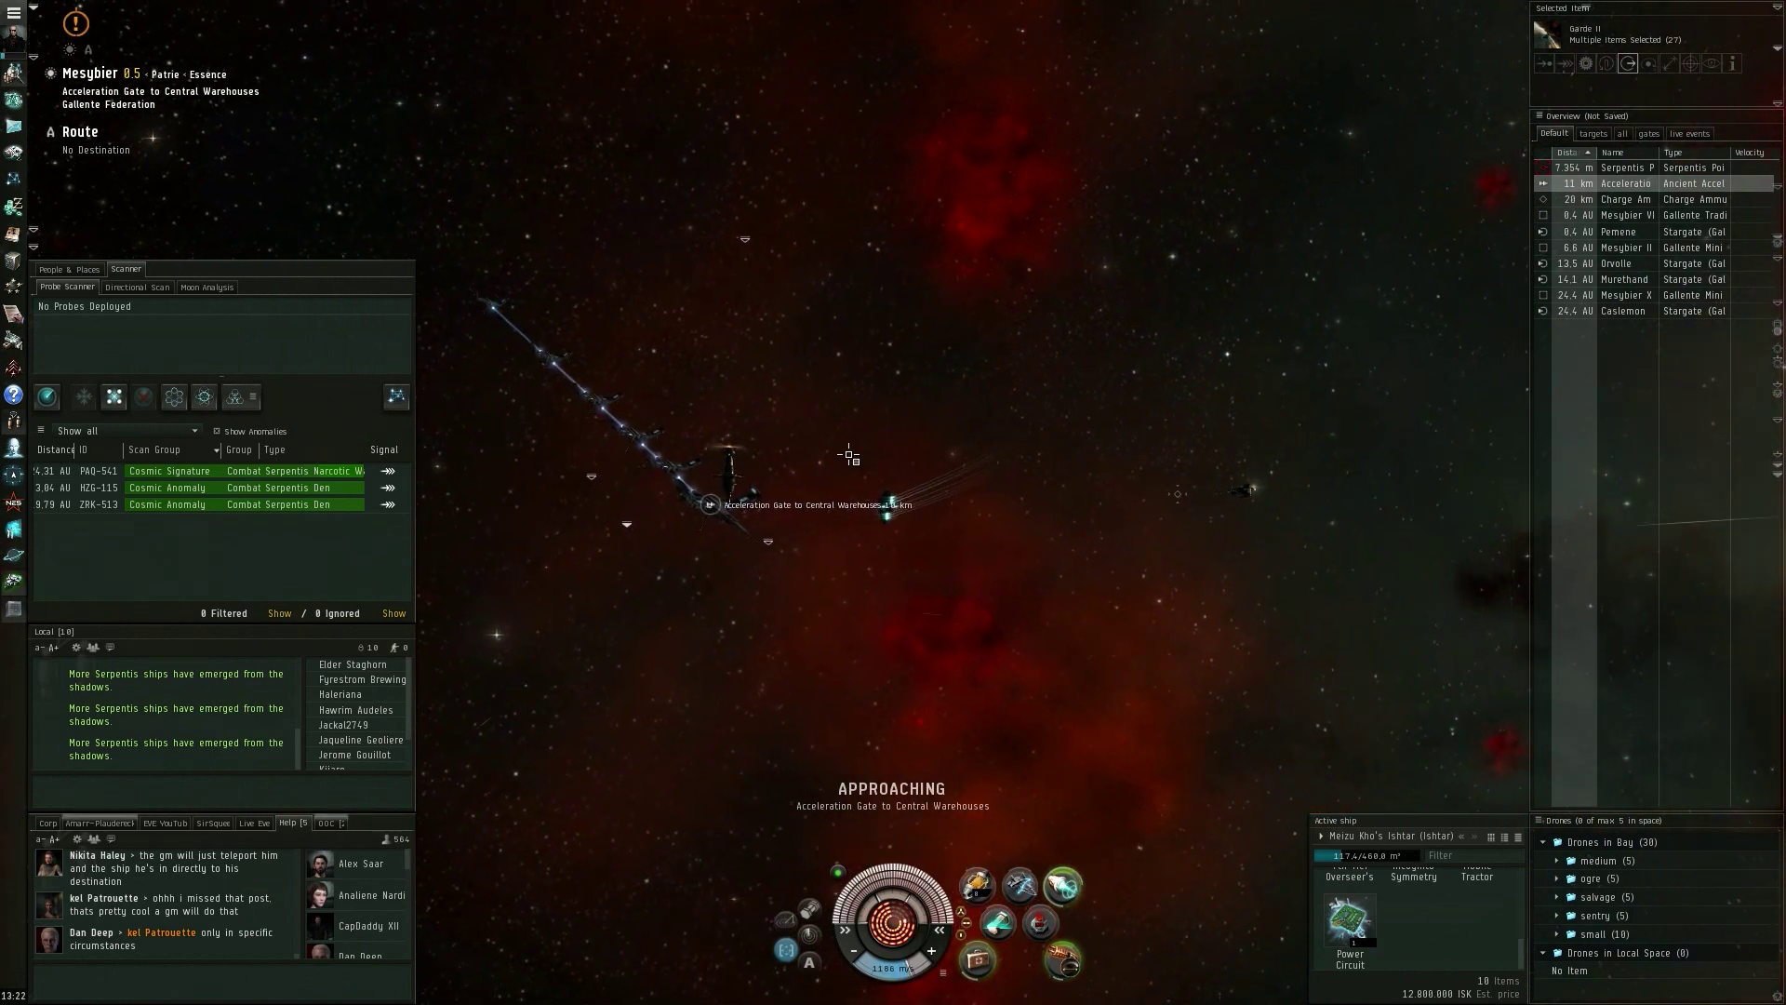
pyautogui.moveTo(839, 610); pyautogui.dragTo(792, 596)
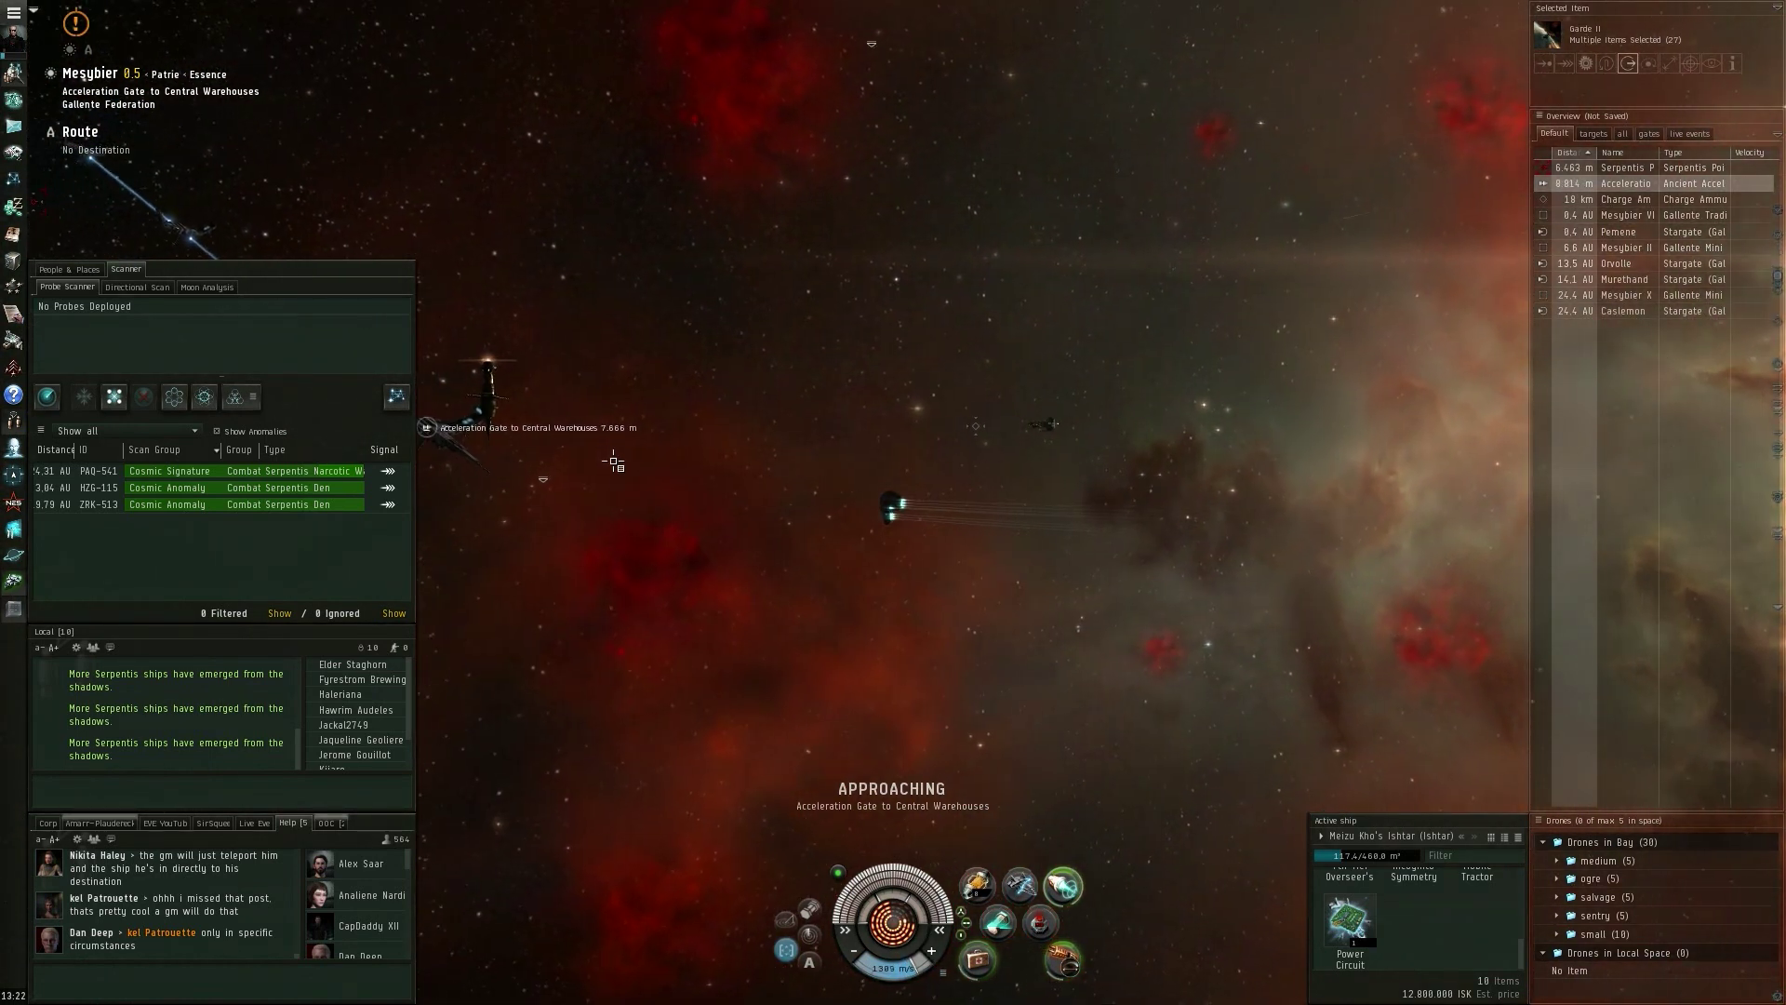
pyautogui.moveTo(891, 665); pyautogui.dragTo(884, 661)
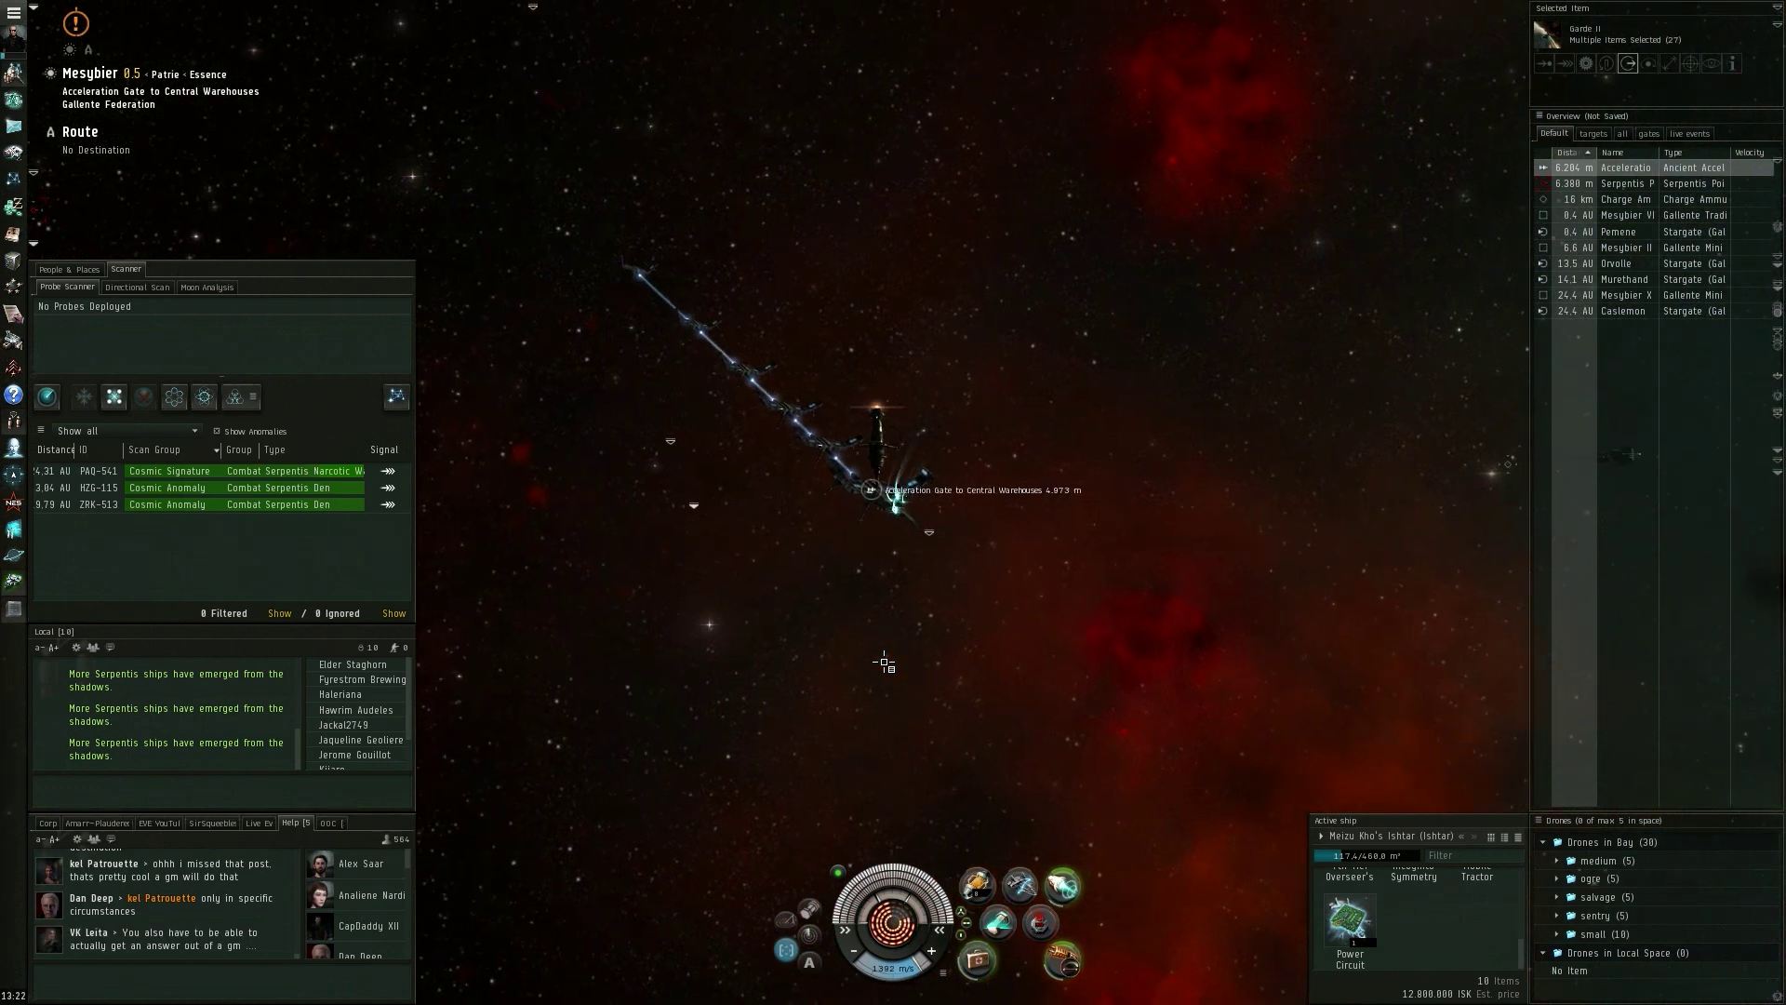
pyautogui.click(1588, 167)
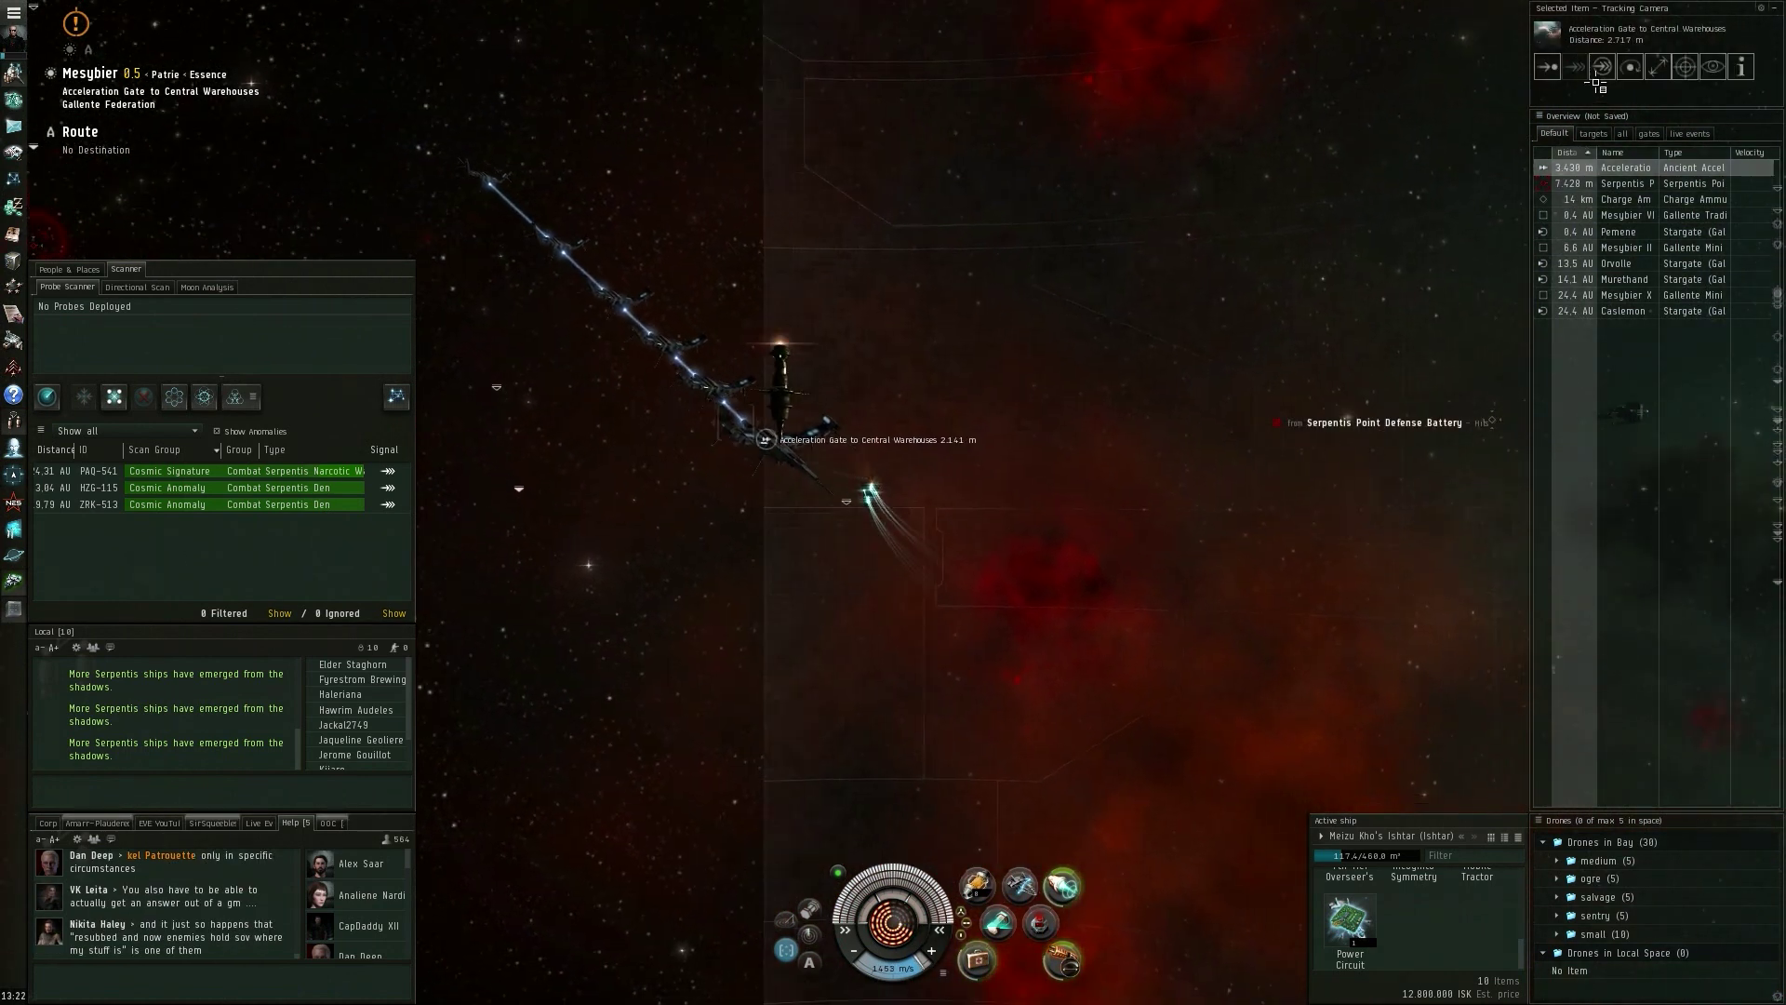
pyautogui.click(1602, 66)
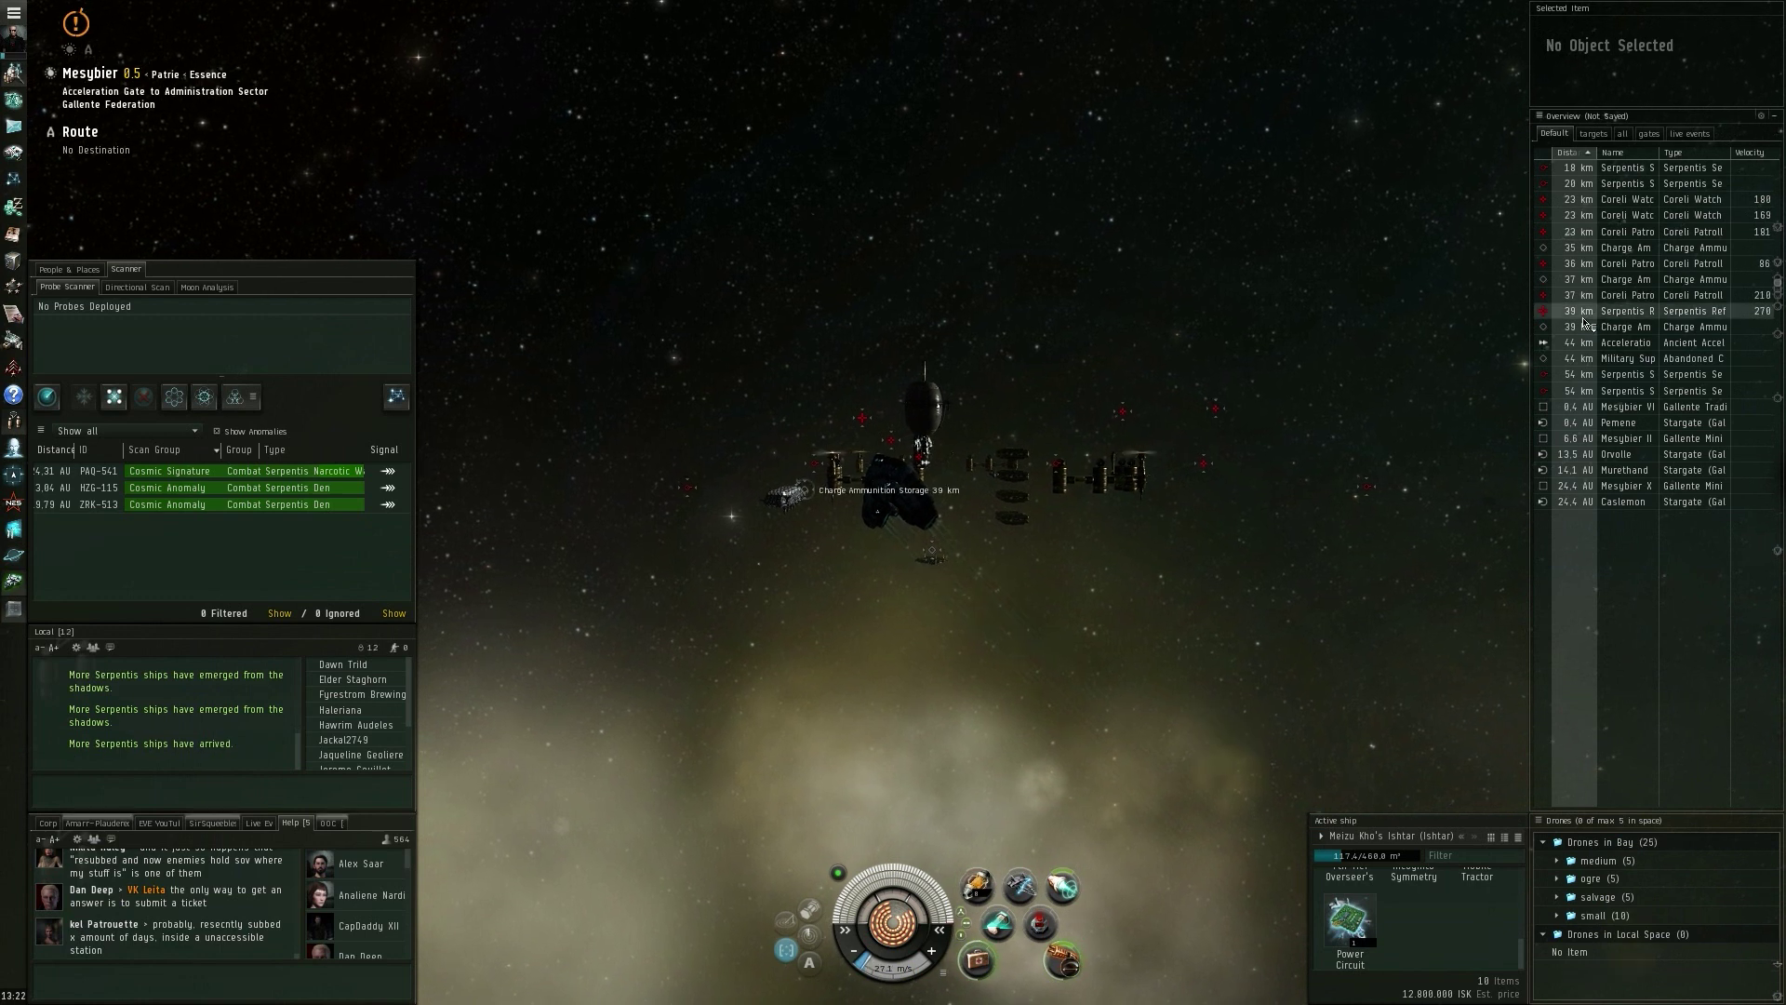
# Lock the Serpentis Refinery Headmaster, launch the Garde II sentries with Shift+F, and collapse Drones in Bay
pyautogui.keyDown('ctrl'); pyautogui.click(1626, 310); pyautogui.keyUp('ctrl')
pyautogui.hotkey('shift', 'f')
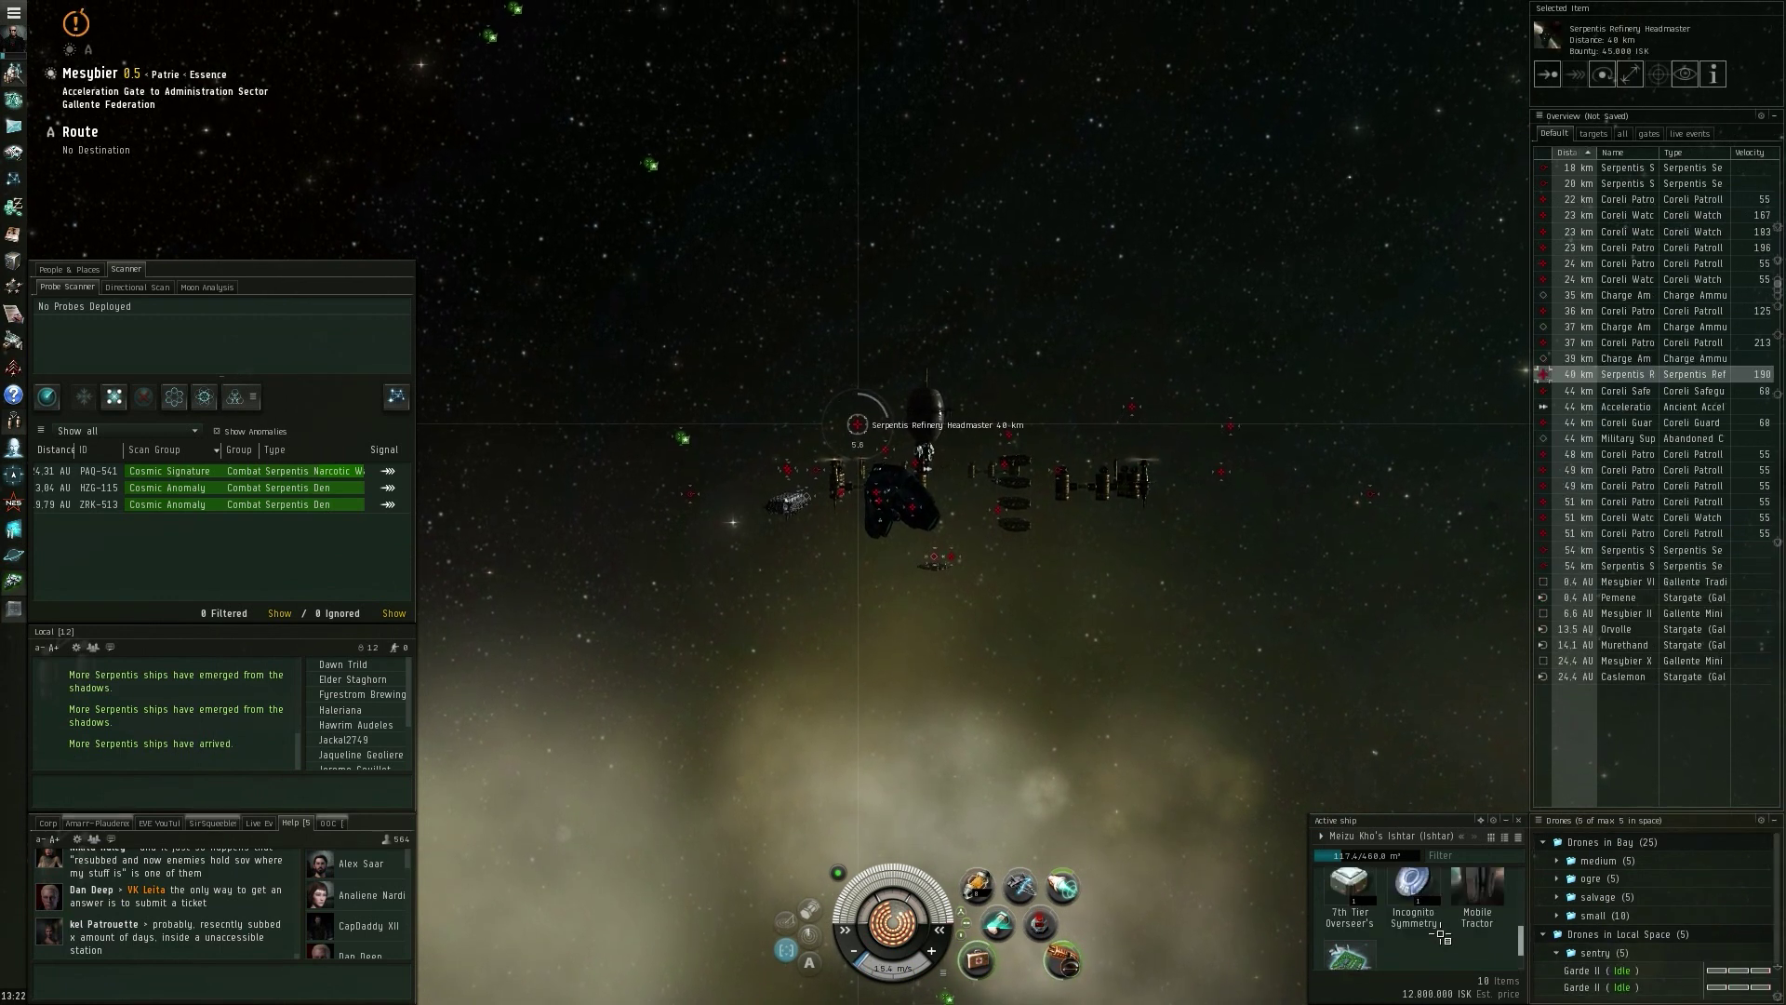
pyautogui.click(1558, 842)
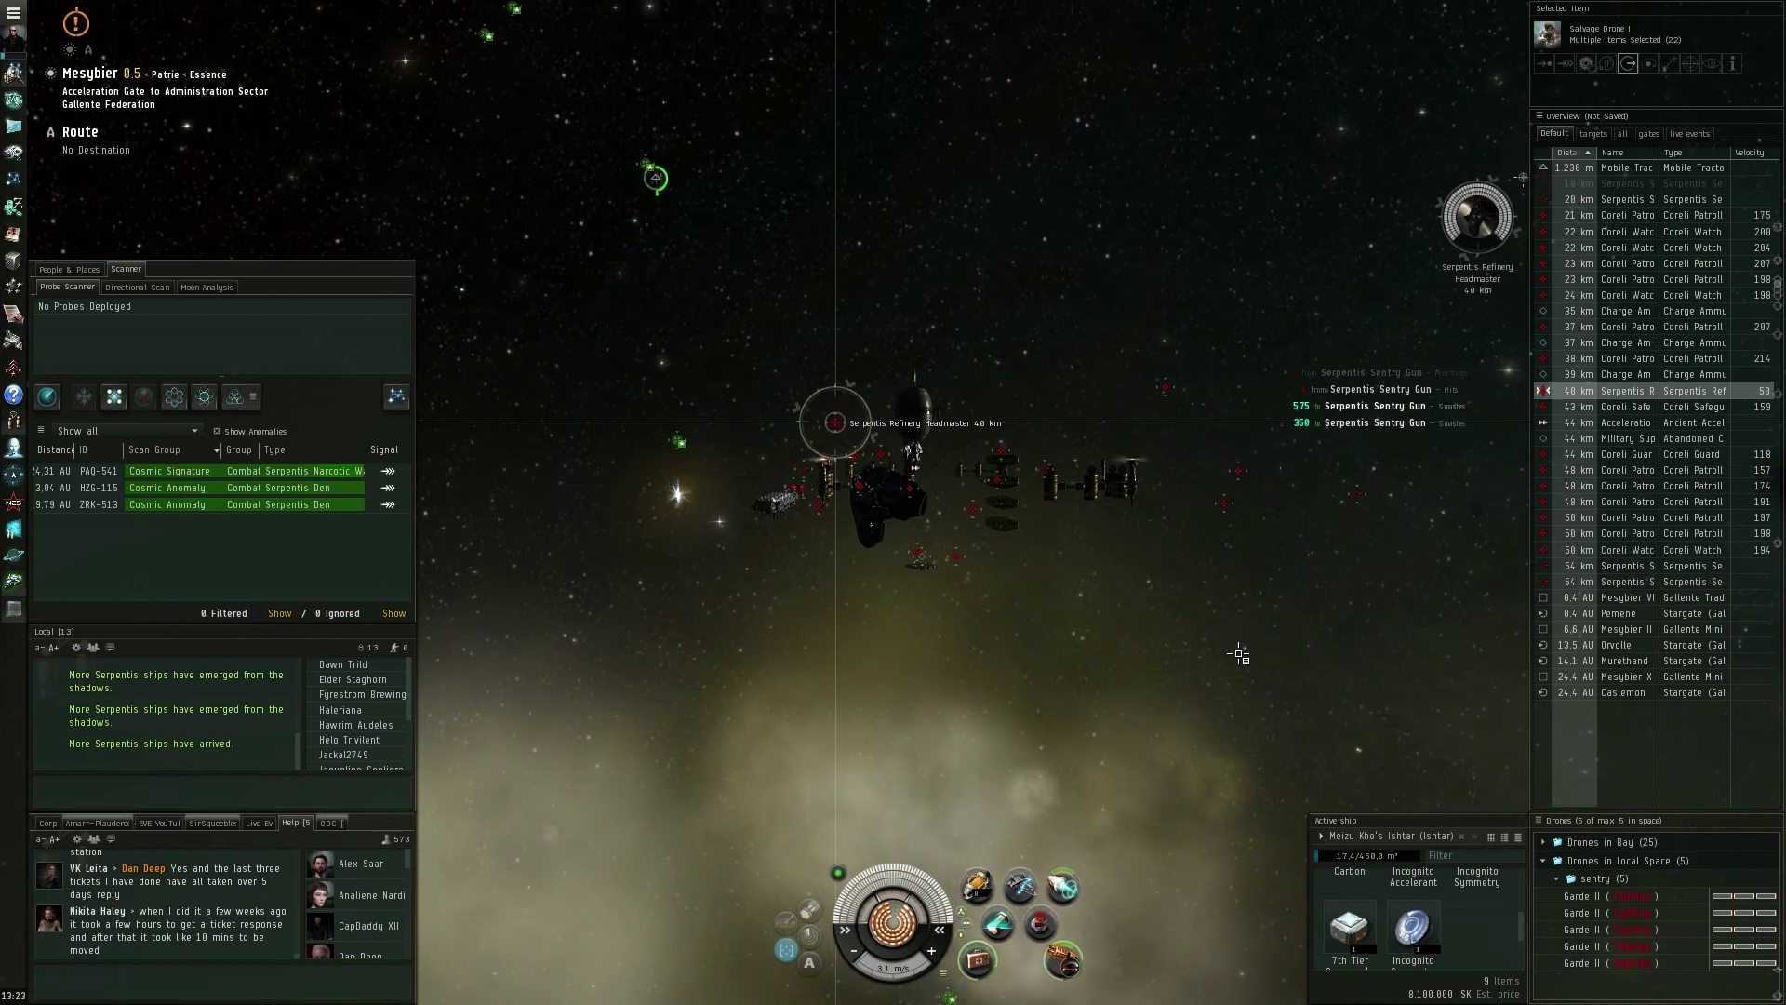
pyautogui.moveTo(1239, 654)
pyautogui.mouseDown()
pyautogui.moveTo(1156, 671)
pyautogui.moveTo(1139, 656)
pyautogui.mouseUp()
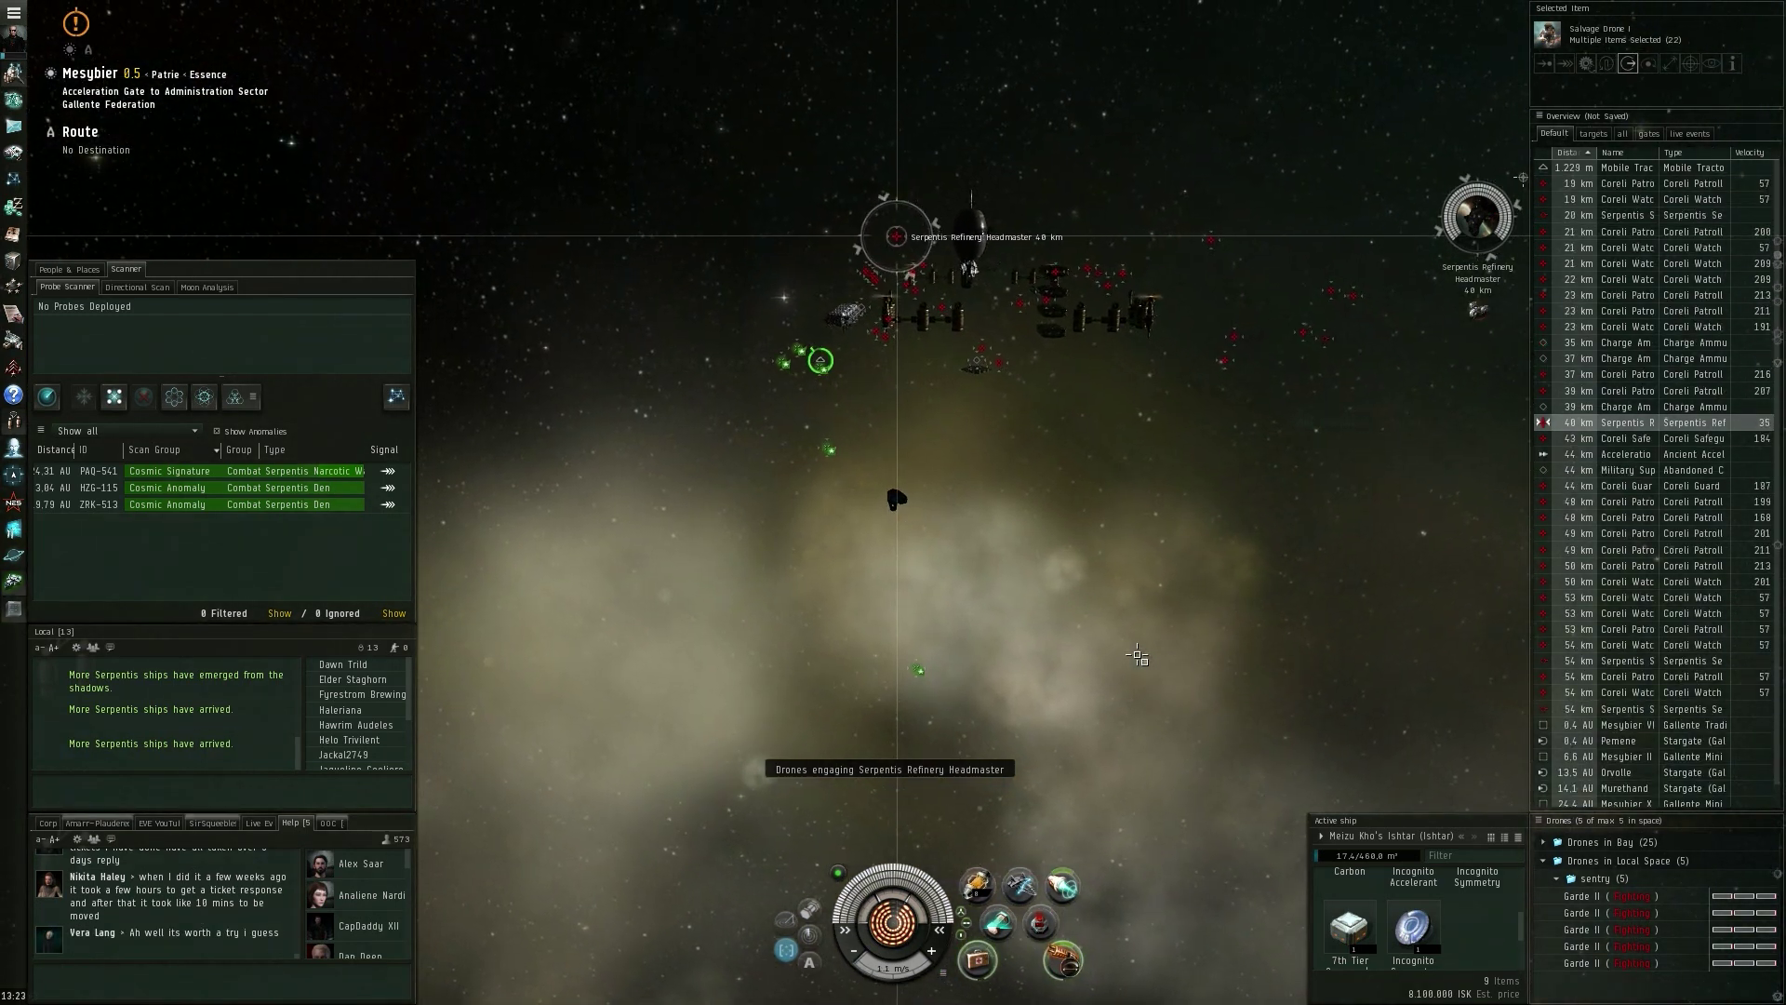
# Lock the Coreli Watchman at 20 km and the Coreli Patroller at 22 km
pyautogui.click(1588, 200)
pyautogui.click(1577, 246)
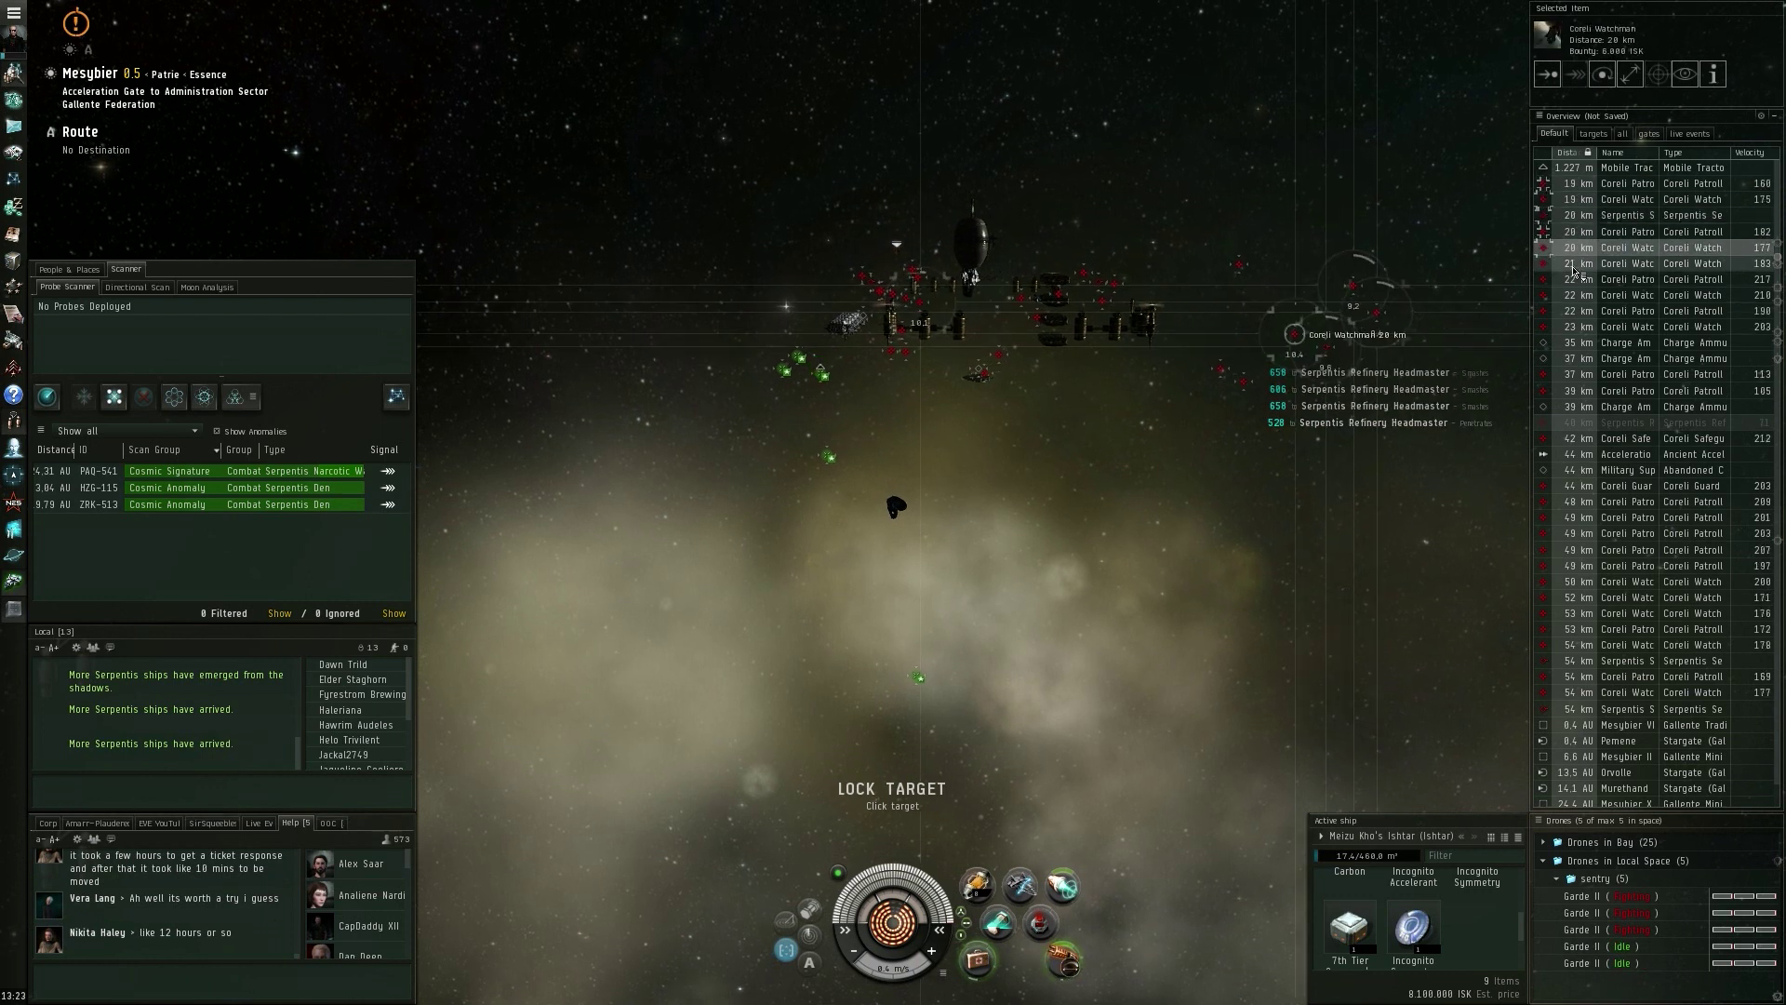
pyautogui.click(1575, 313)
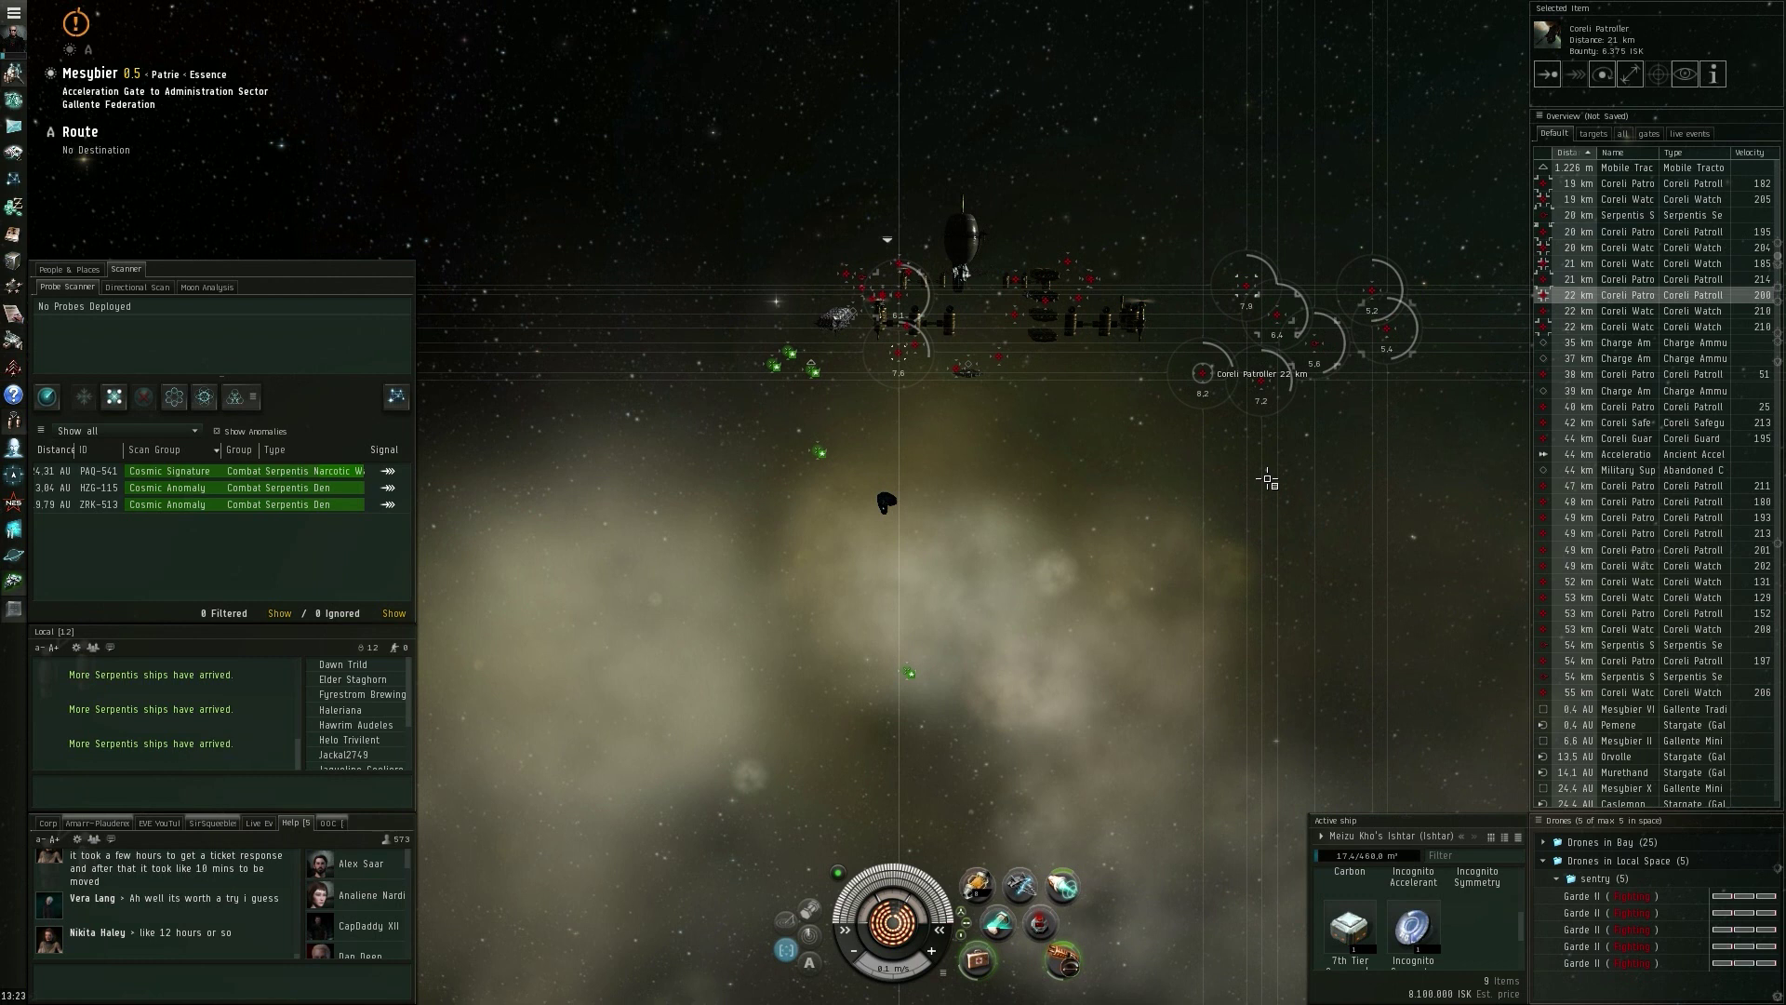
pyautogui.moveTo(1267, 480); pyautogui.dragTo(1228, 527)
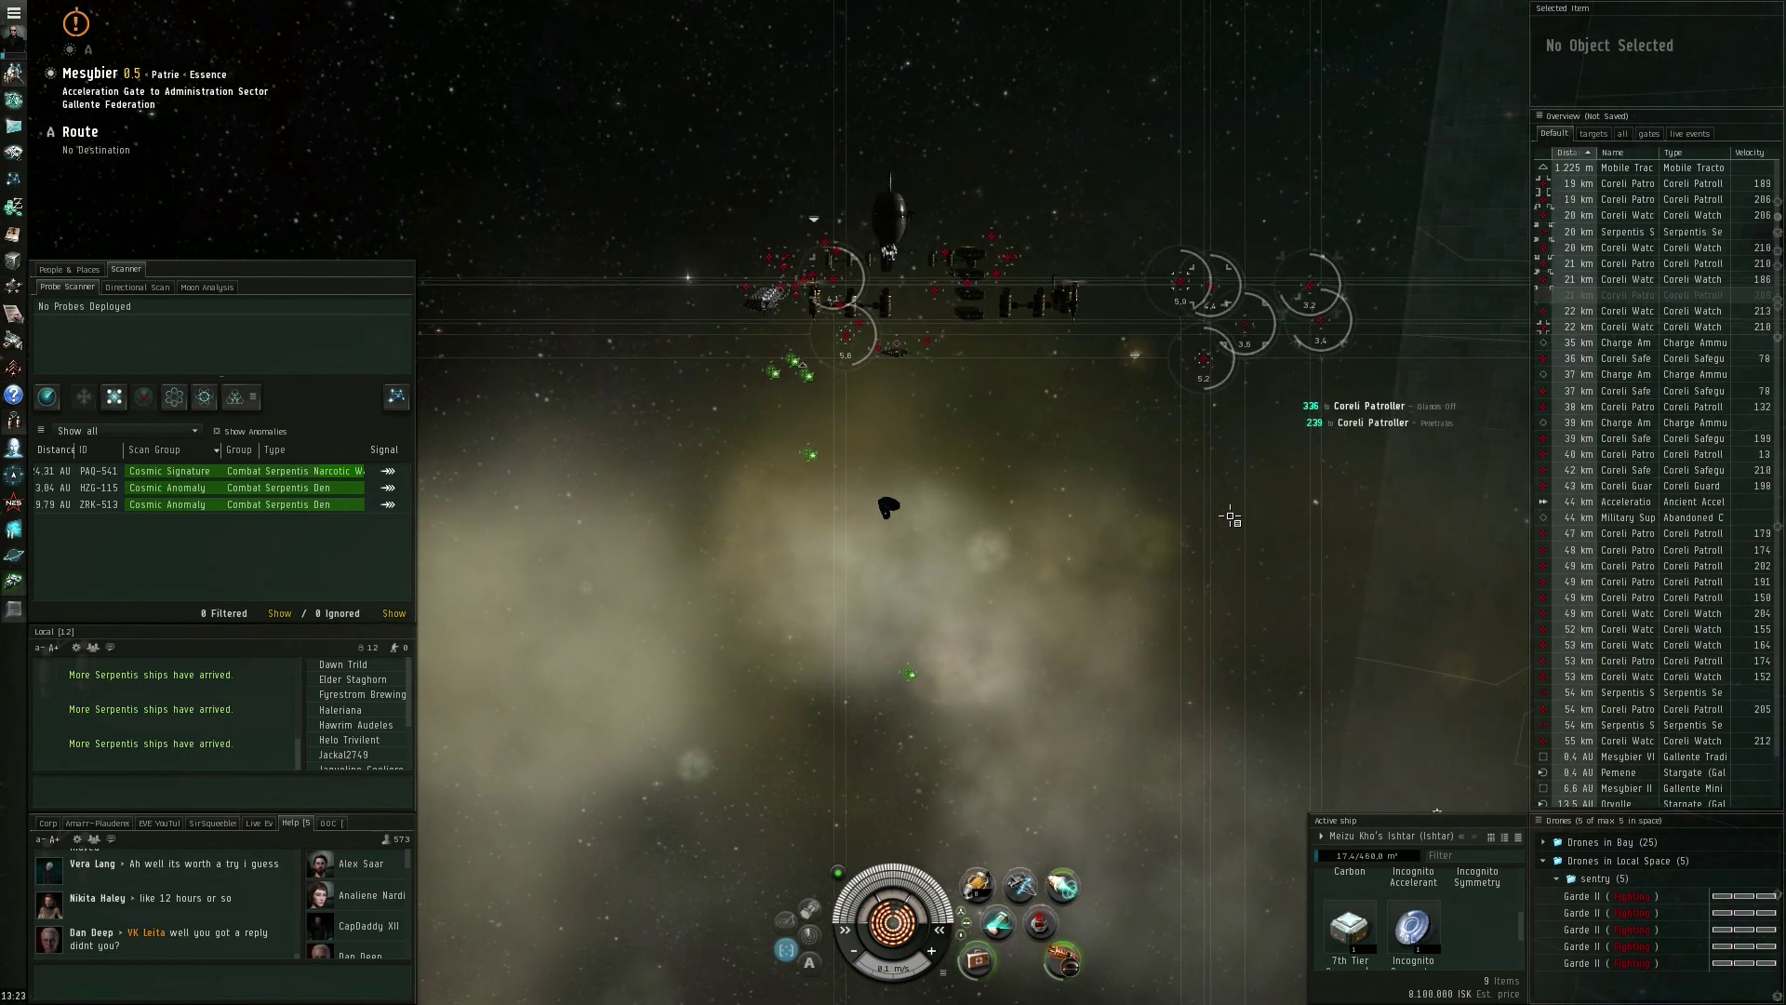
pyautogui.moveTo(1226, 502); pyautogui.dragTo(869, 347)
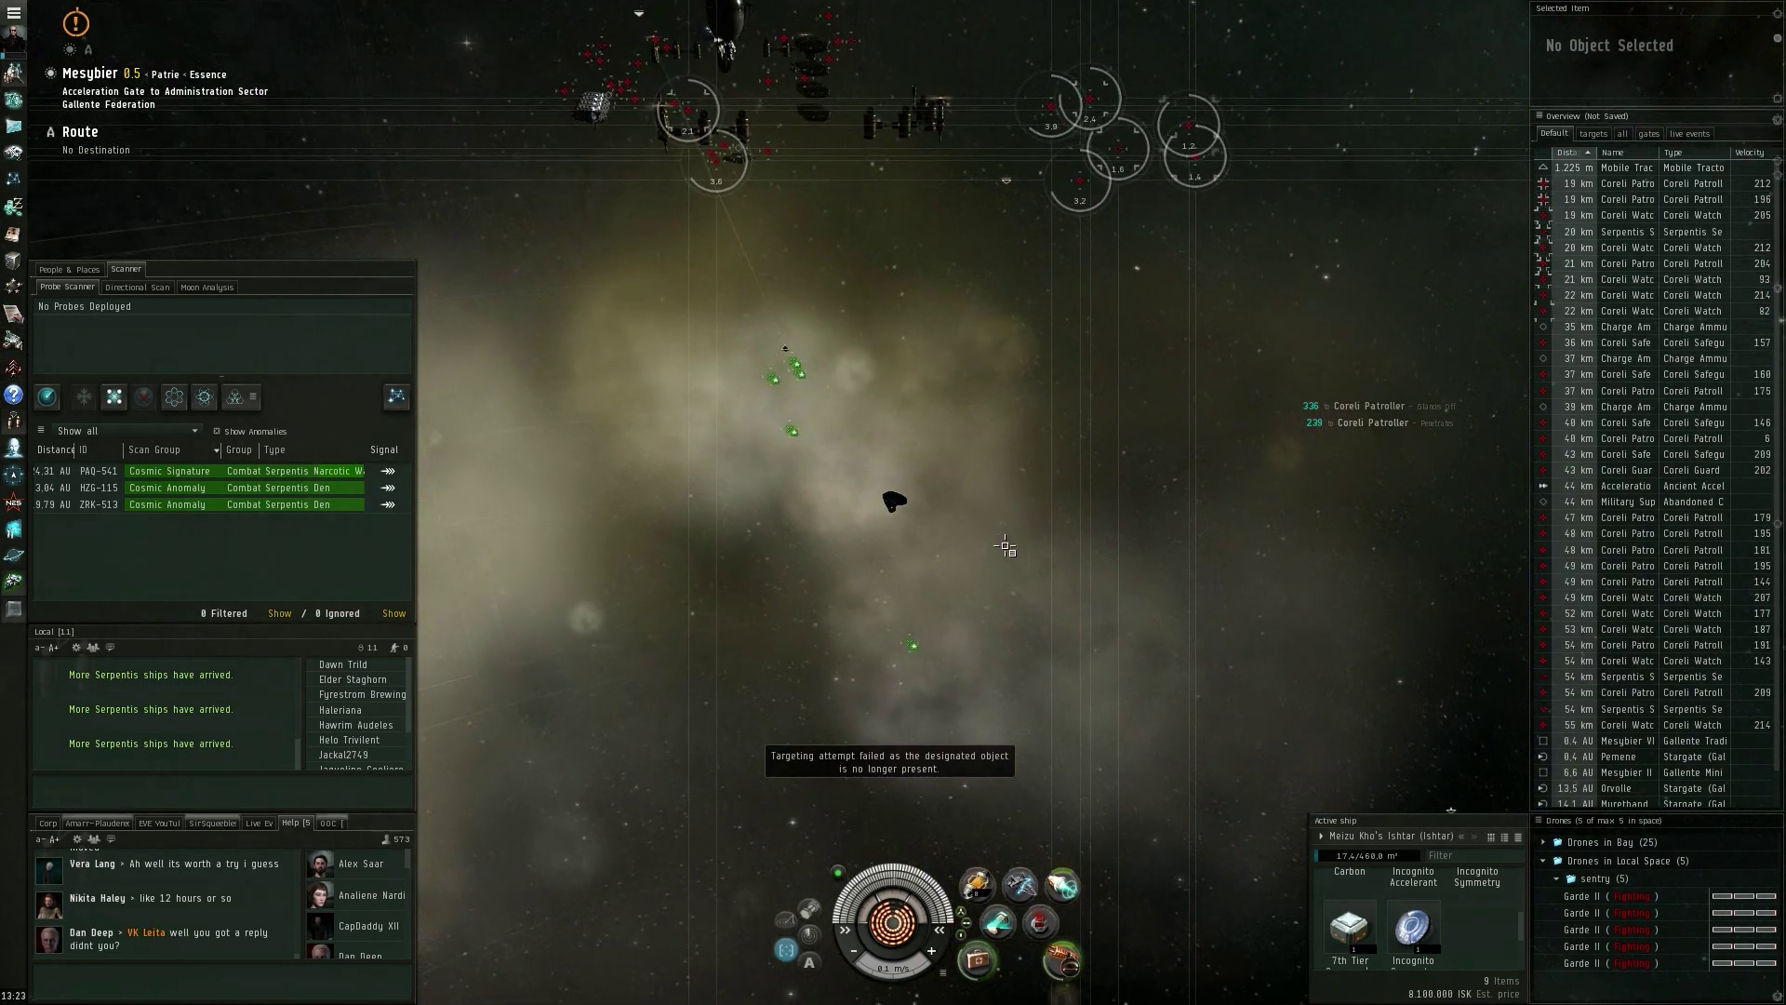
pyautogui.click(1648, 214)
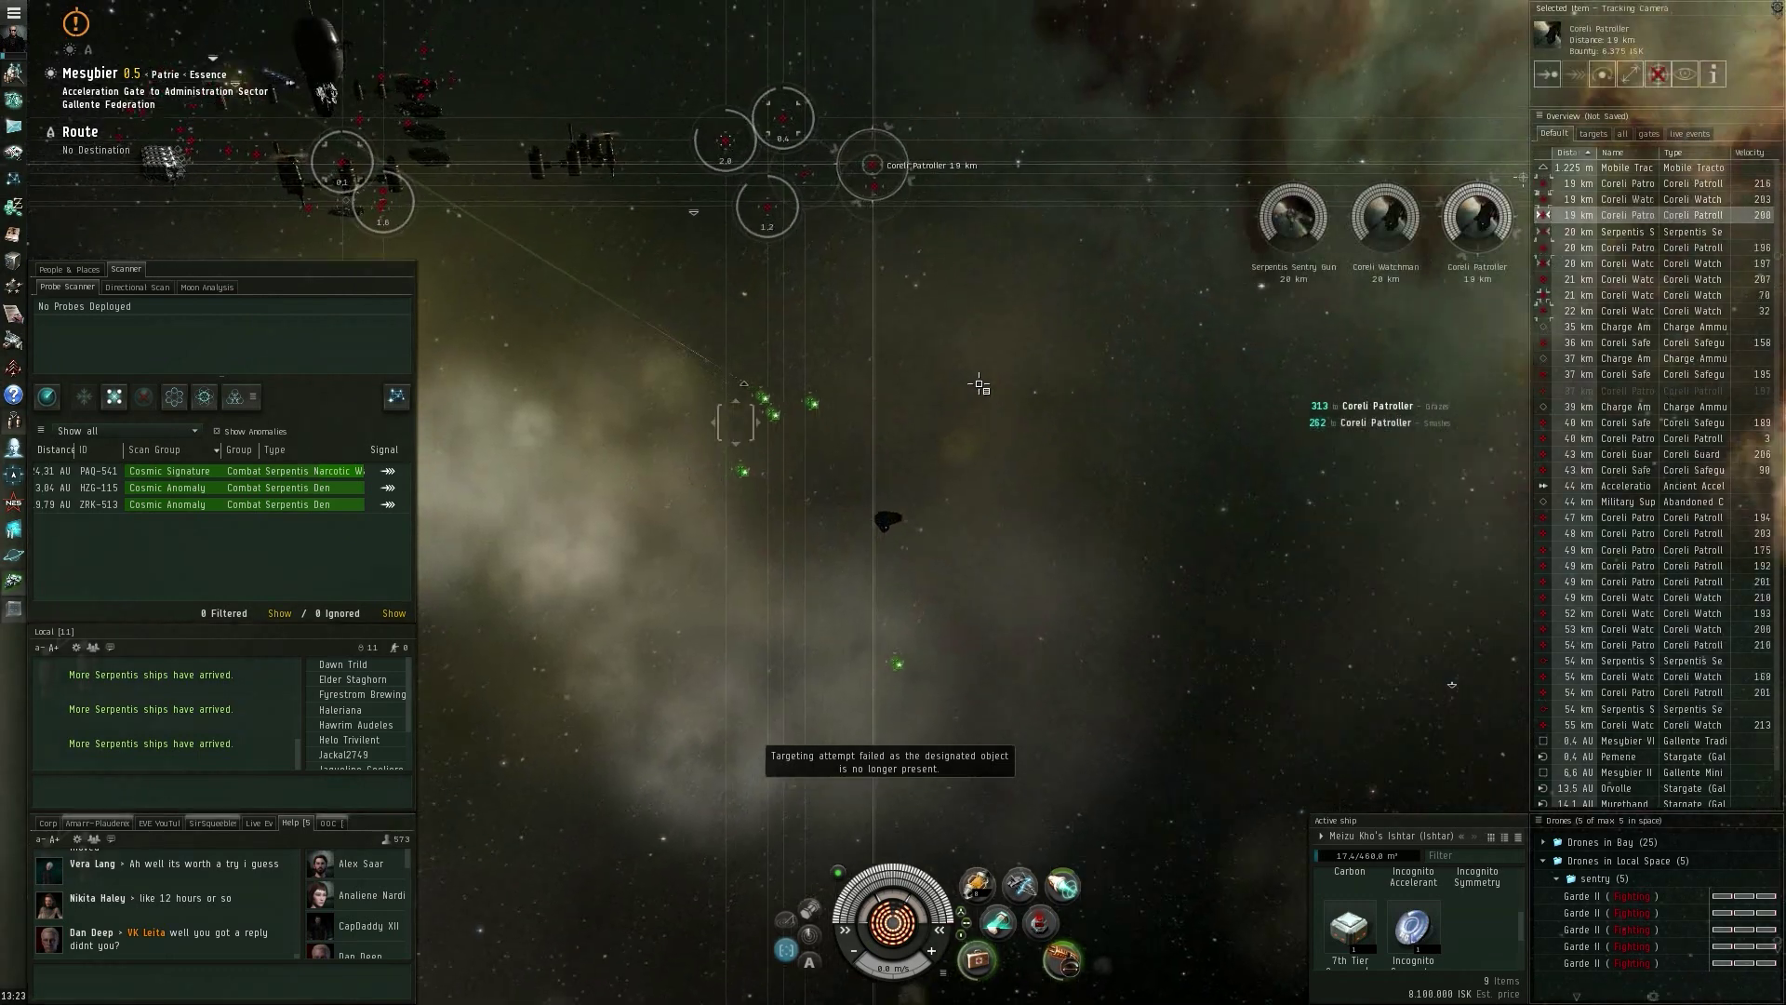
pyautogui.moveTo(868, 420); pyautogui.dragTo(1298, 587)
pyautogui.click(1647, 263)
# Have the drones engage the Coreli Patroller, the Serpentis Sentry Gun, then the 16 km Patroller
pyautogui.rightClick(1619, 879)
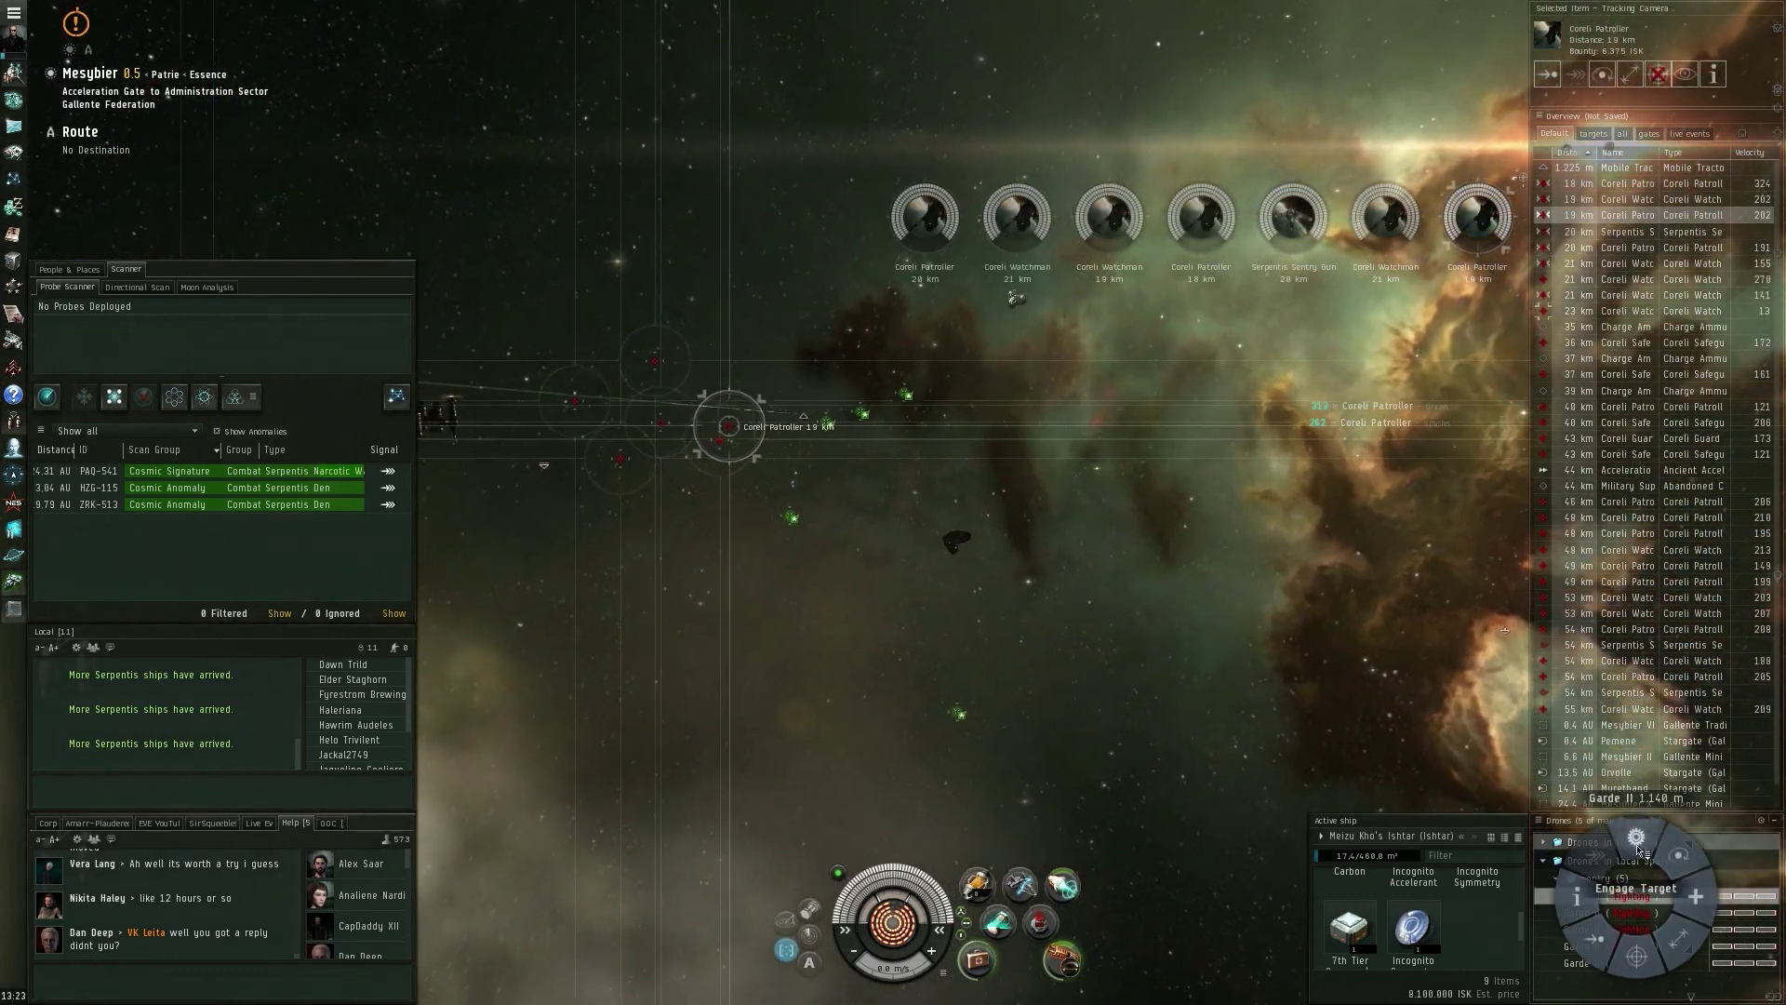
pyautogui.click(1636, 889)
pyautogui.click(1647, 231)
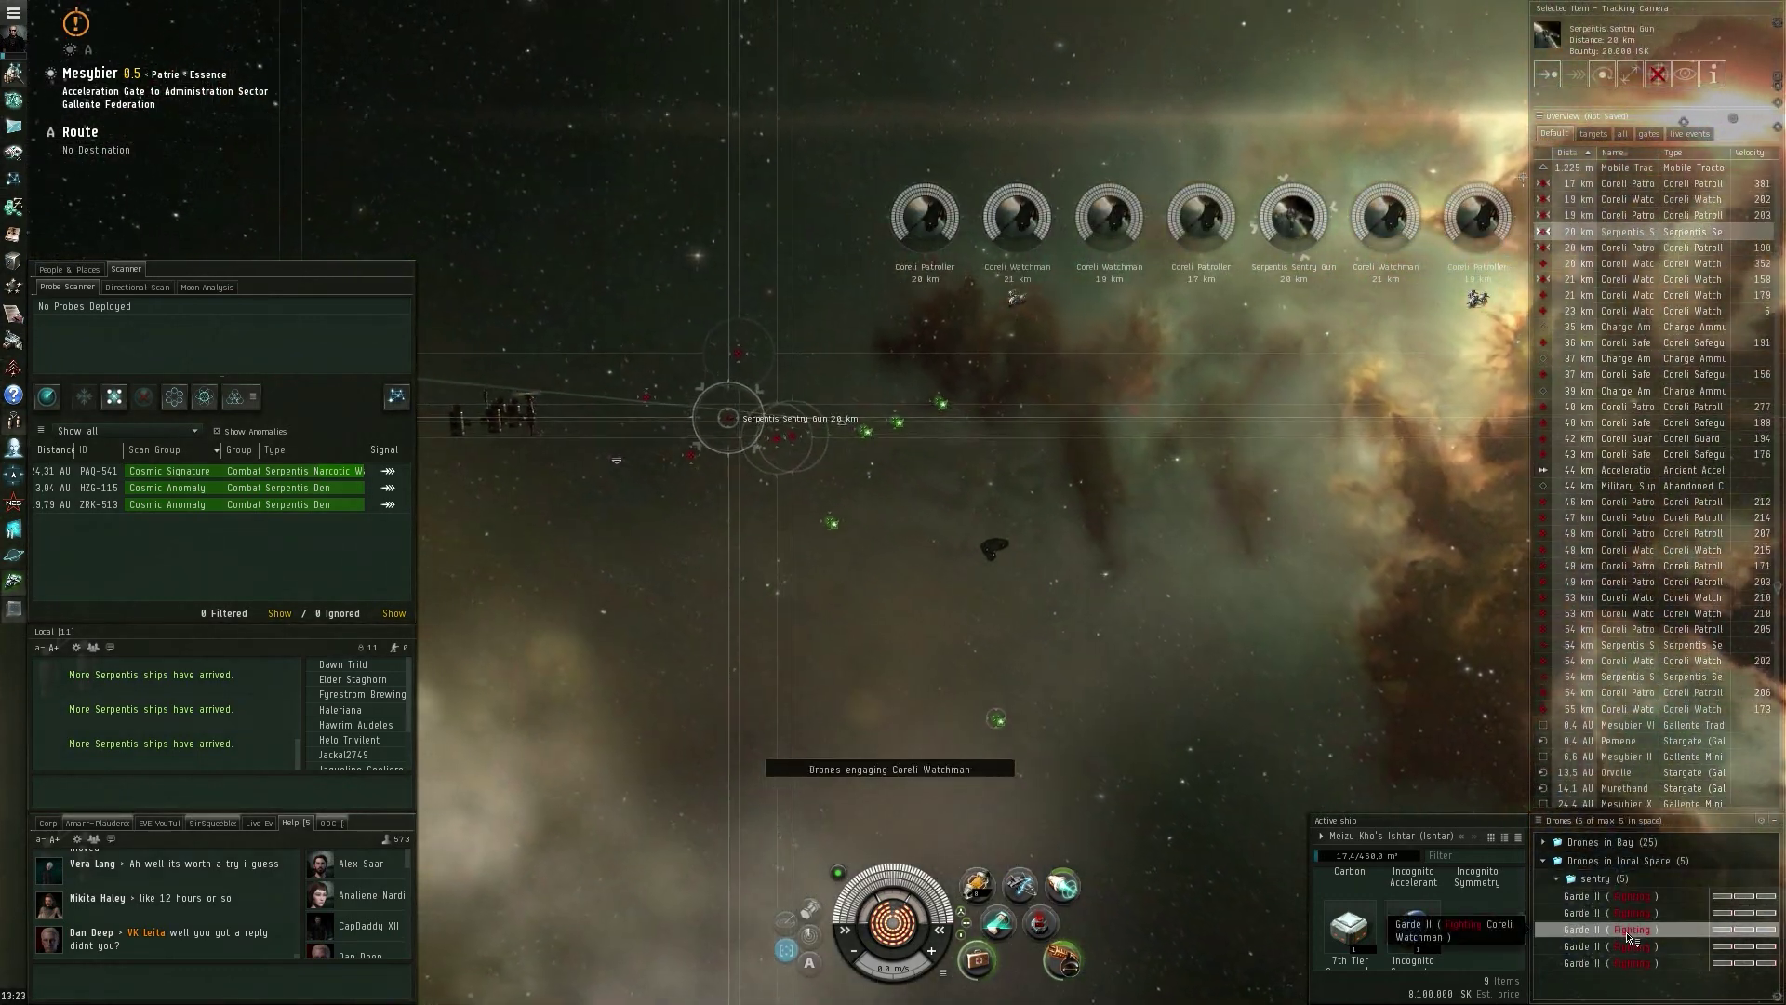
pyautogui.rightClick(1619, 897)
pyautogui.click(1636, 907)
pyautogui.click(1647, 183)
pyautogui.rightClick(1626, 928)
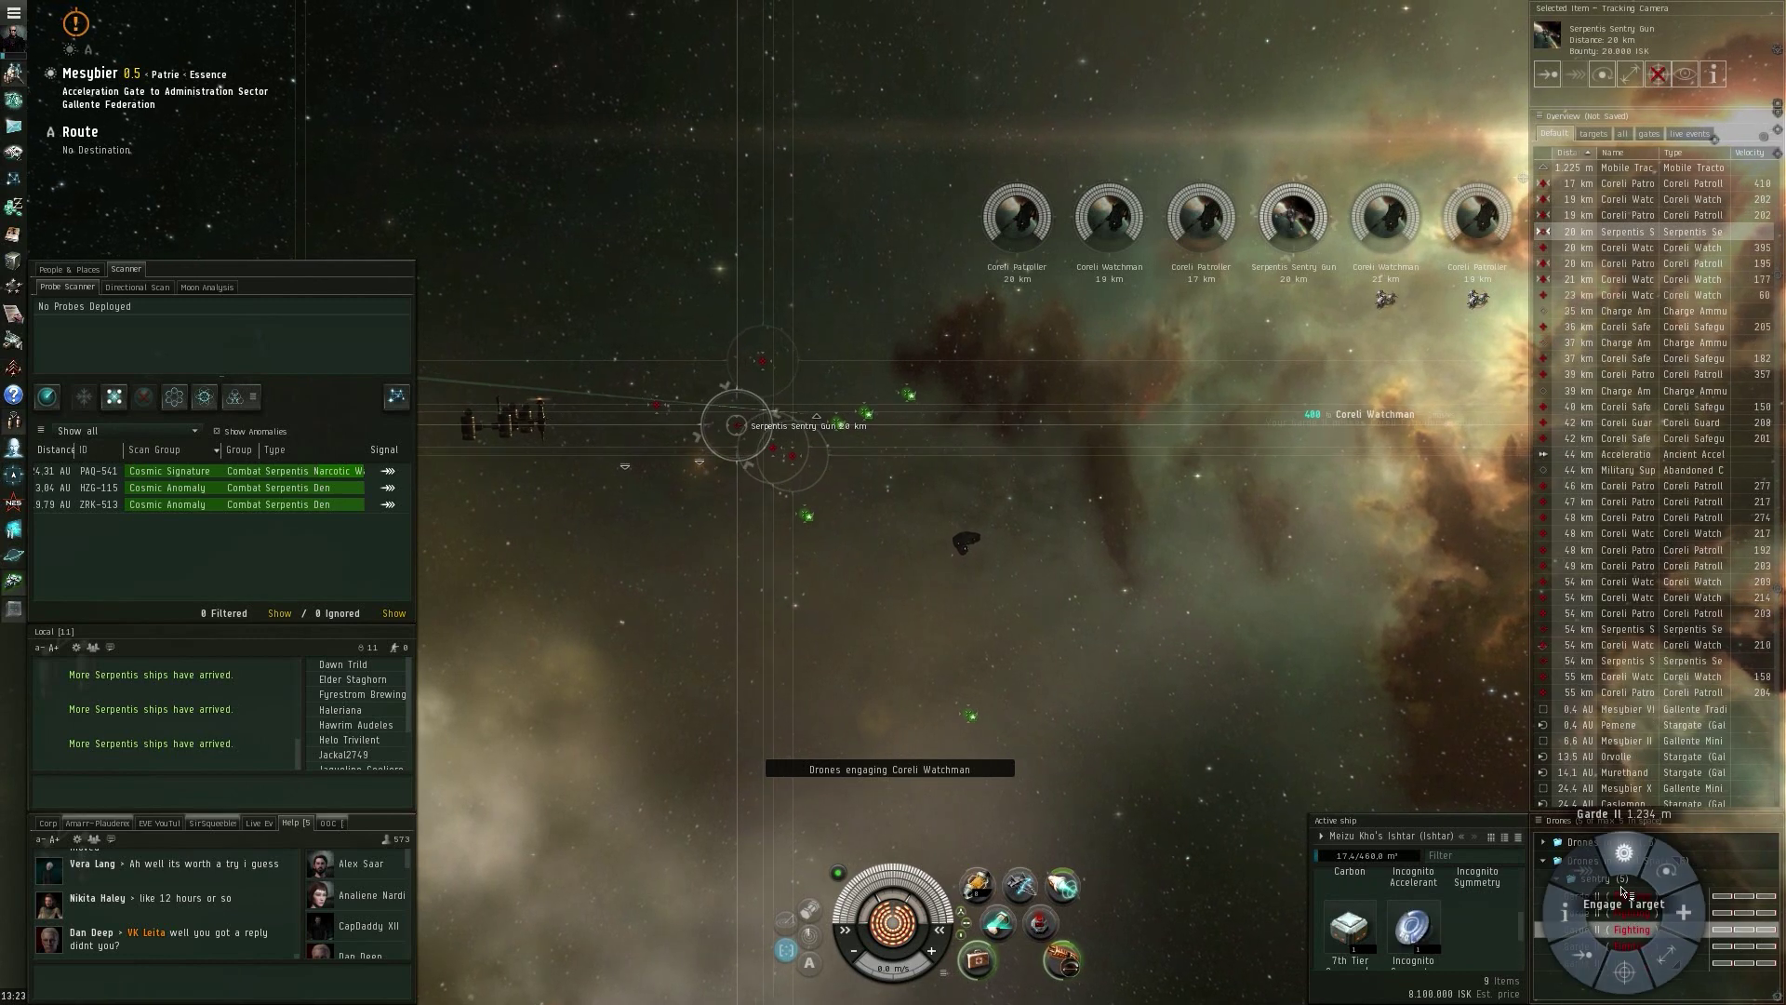
pyautogui.click(1625, 905)
# Switch the drones to the 19 km Coreli Watchman, then the 17 km Coreli Patroller
pyautogui.click(1648, 216)
pyautogui.rightClick(1623, 946)
pyautogui.click(1624, 922)
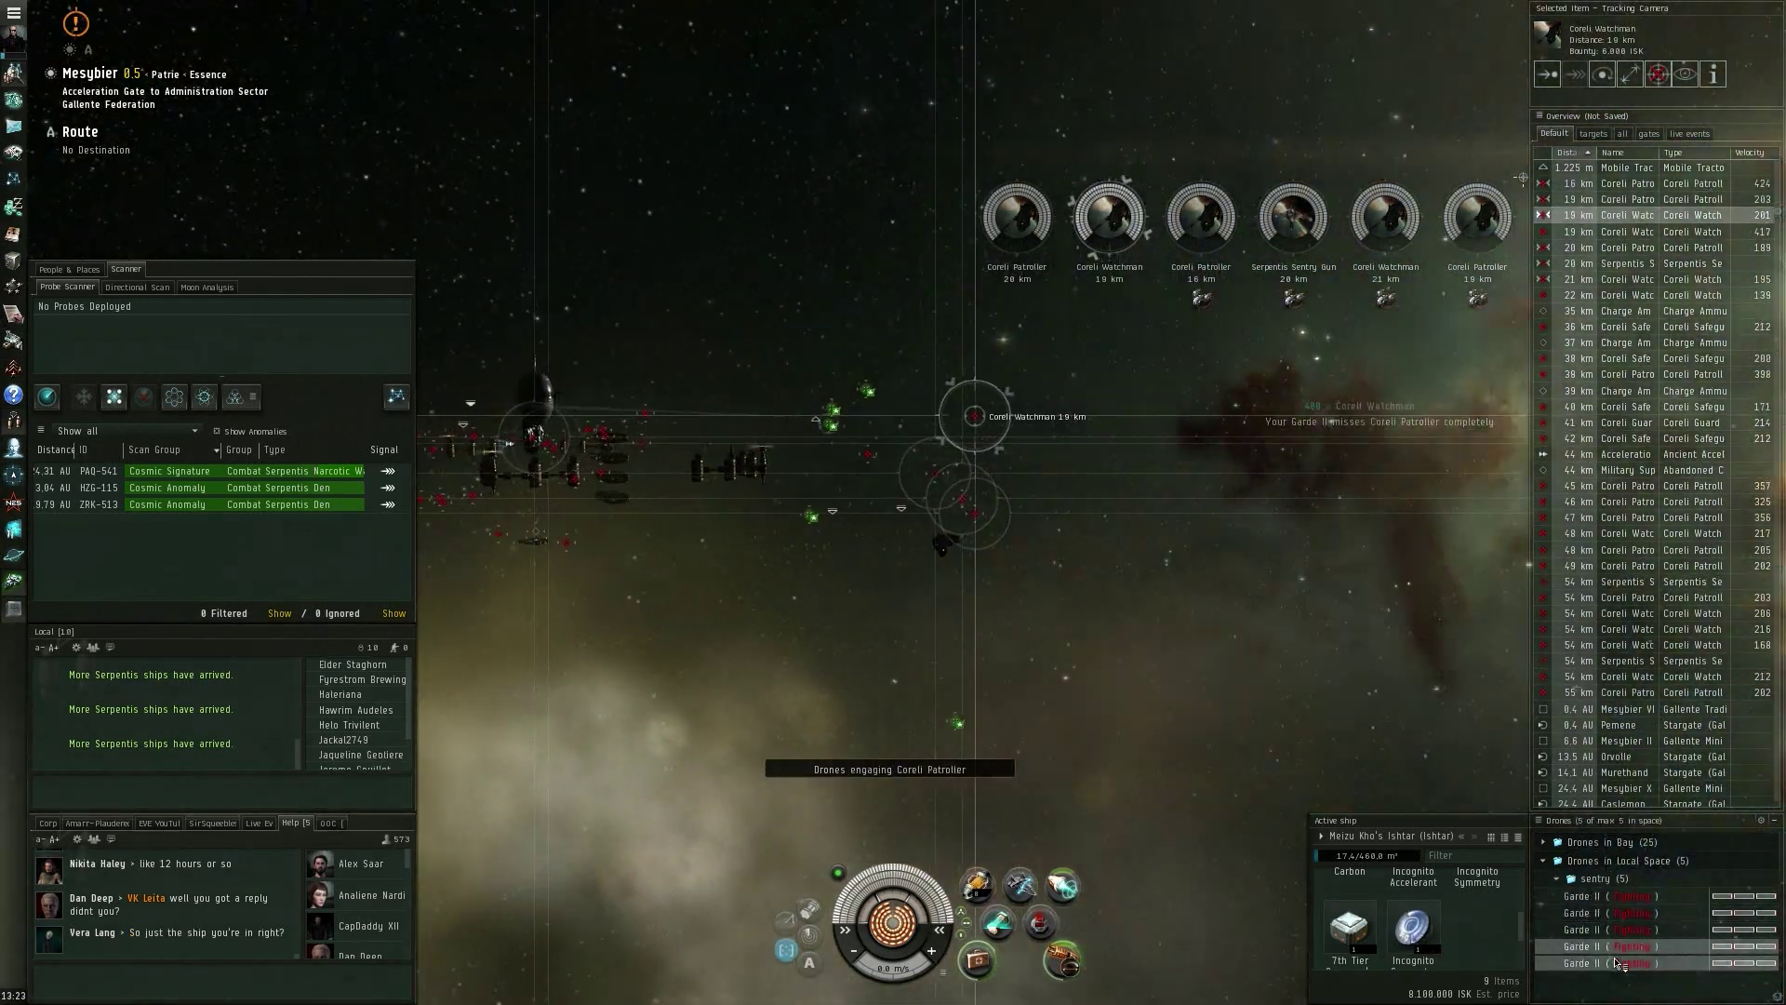
pyautogui.rightClick(1620, 963)
pyautogui.click(1620, 938)
pyautogui.moveTo(978, 559); pyautogui.dragTo(1274, 451)
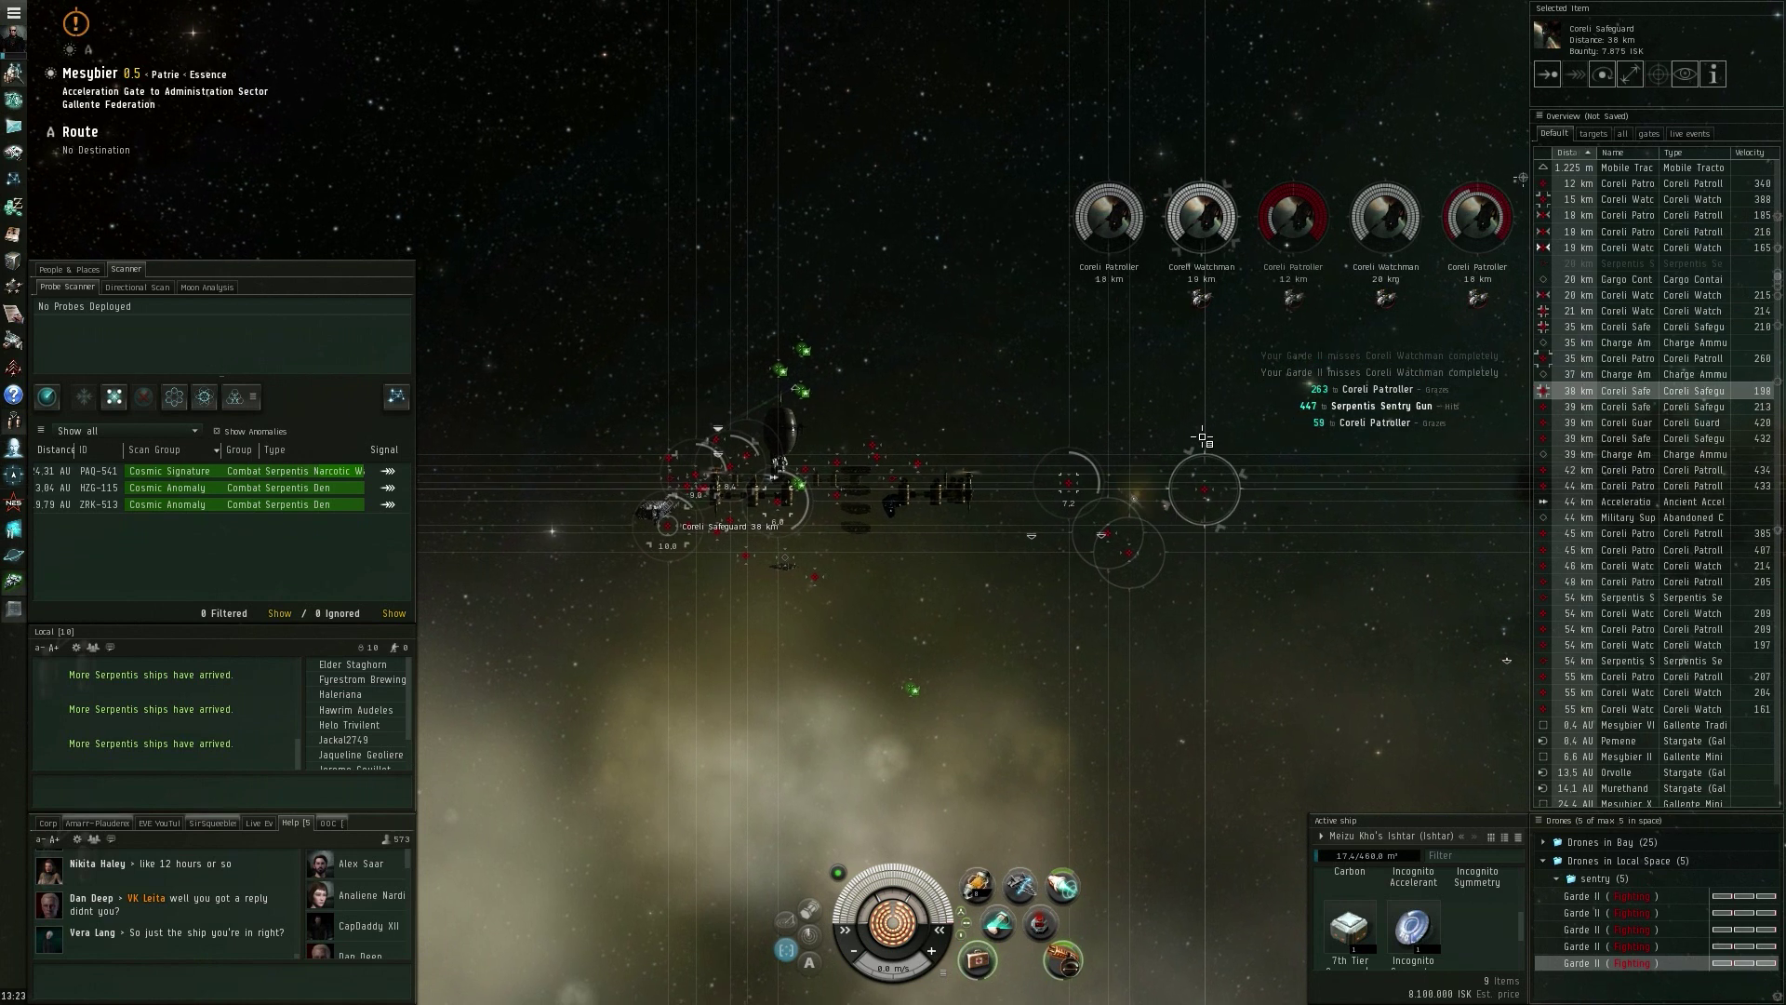
pyautogui.click(1654, 215)
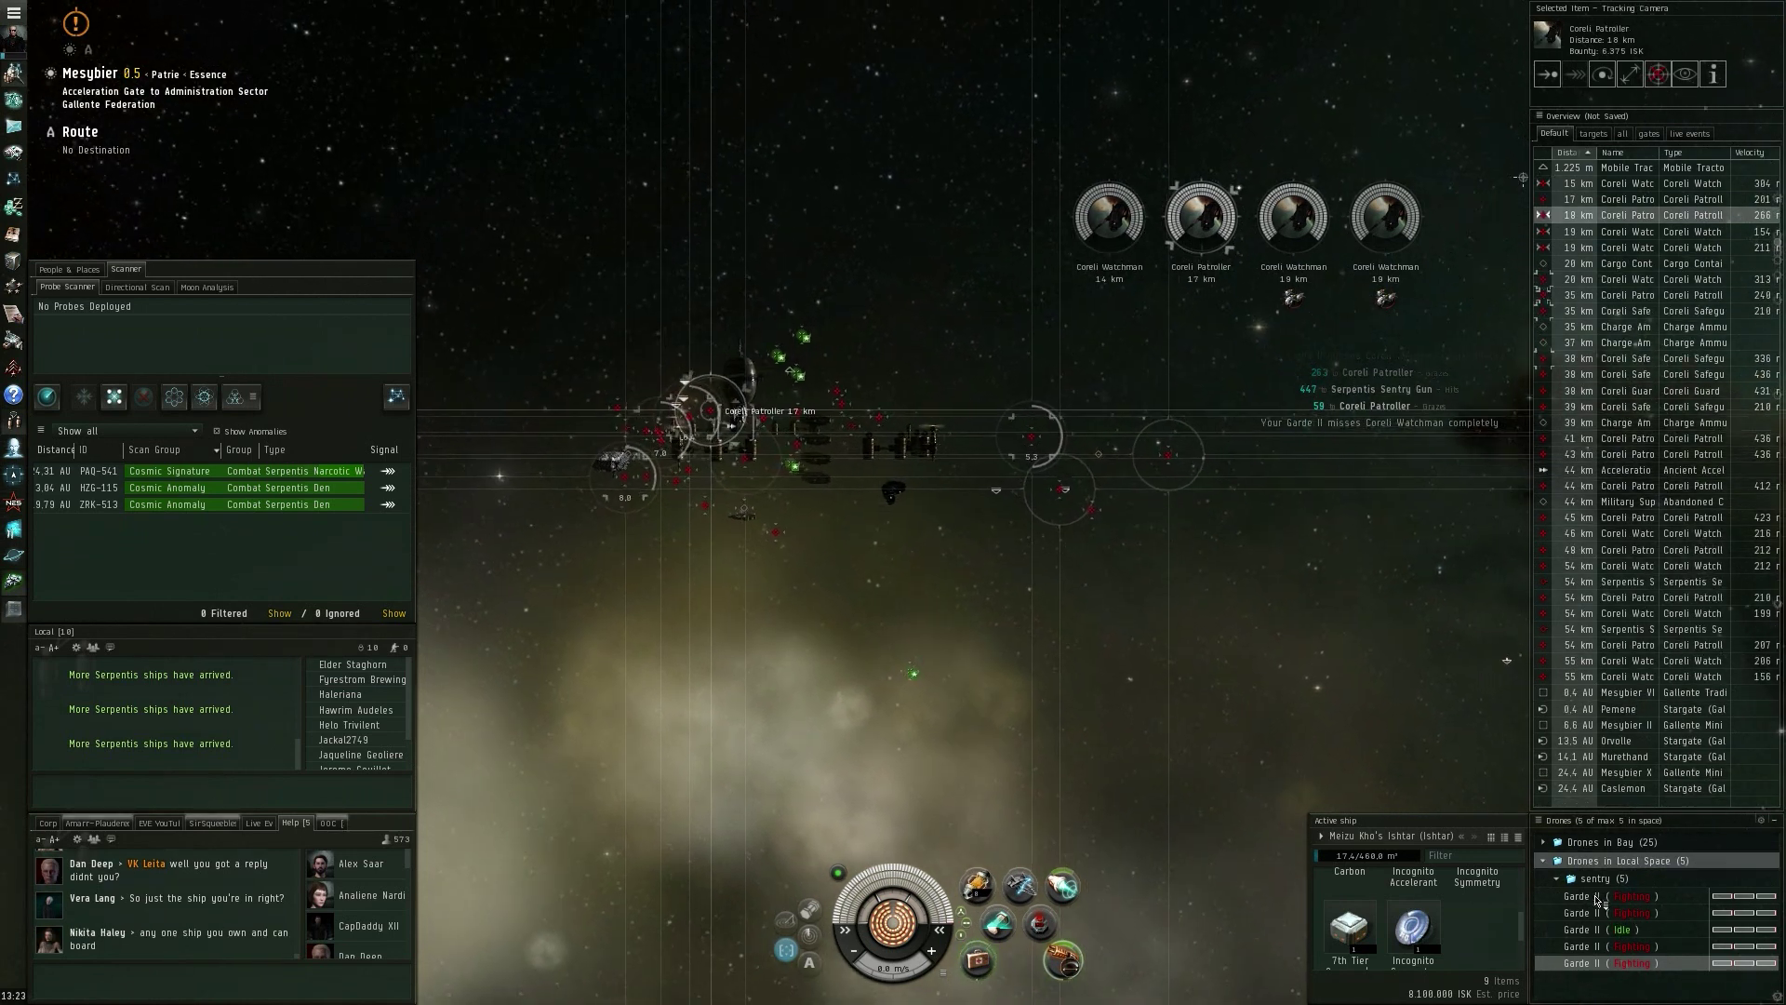
pyautogui.moveTo(1605, 897); pyautogui.dragTo(1612, 854)
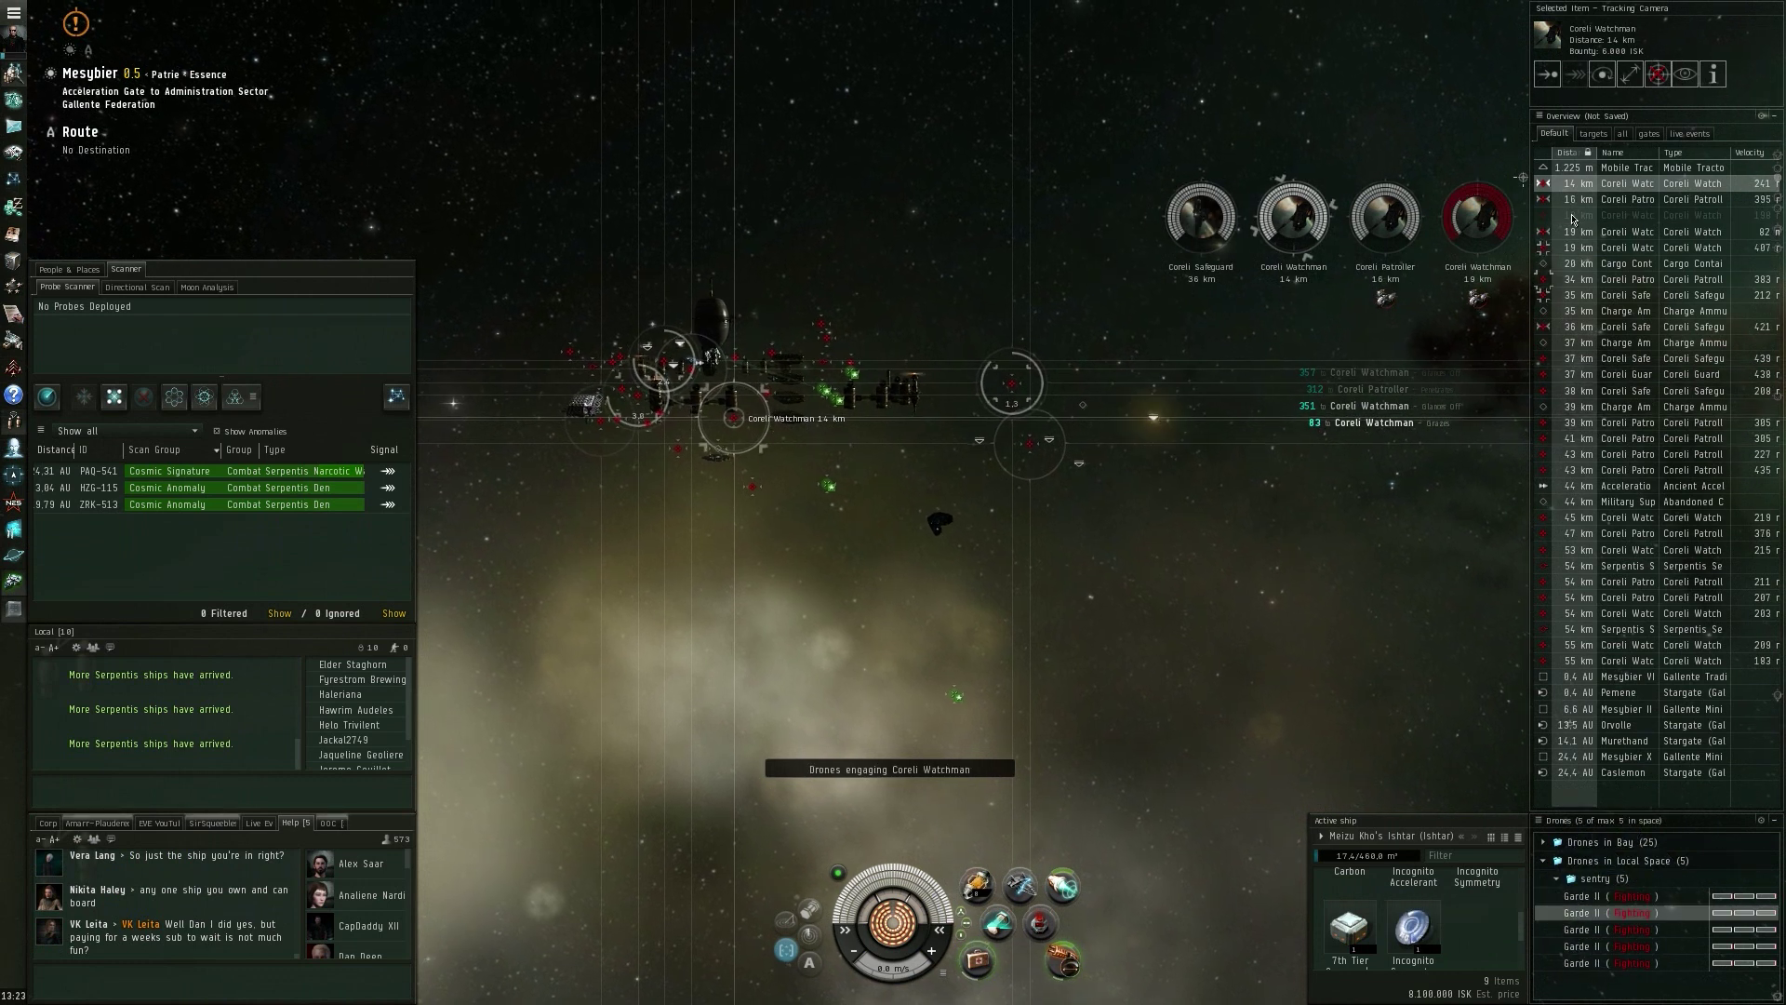
# Lock the Coreli Guard and 33 km Safeguard, then engage the Safeguard, Watchman and Patroller
pyautogui.keyDown('ctrl'); pyautogui.click(1566, 374); pyautogui.keyUp('ctrl')
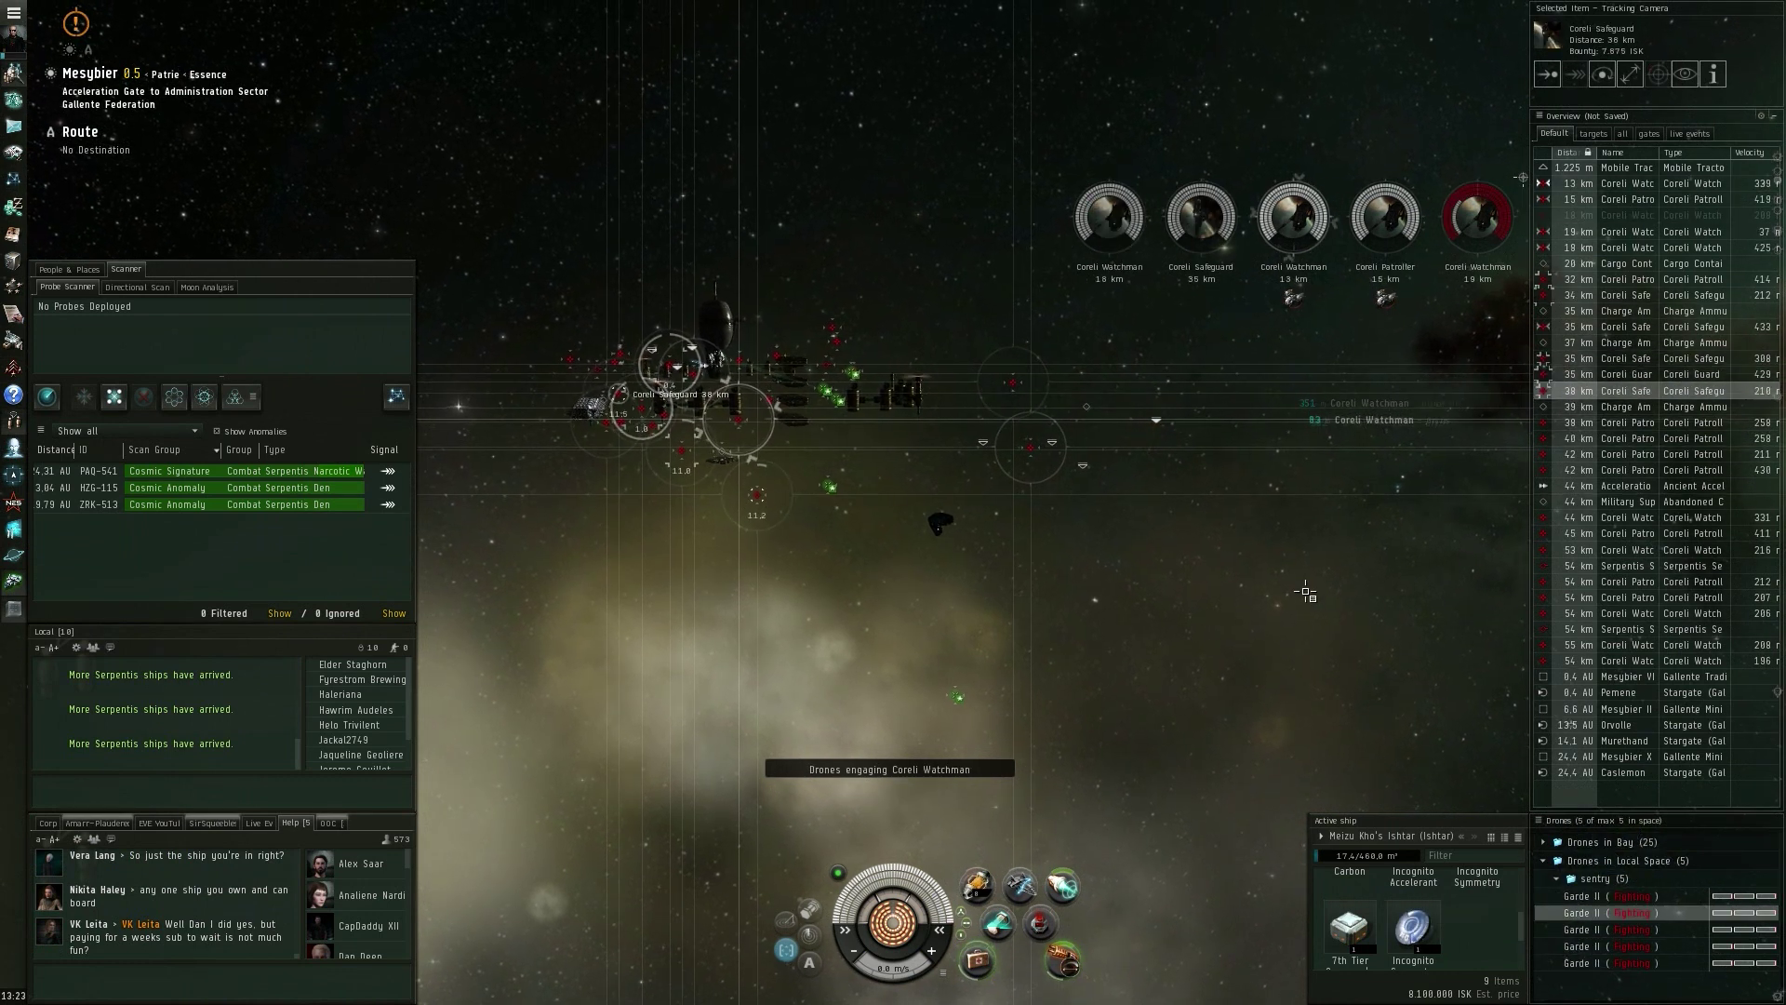
pyautogui.moveTo(1305, 591); pyautogui.dragTo(1116, 586)
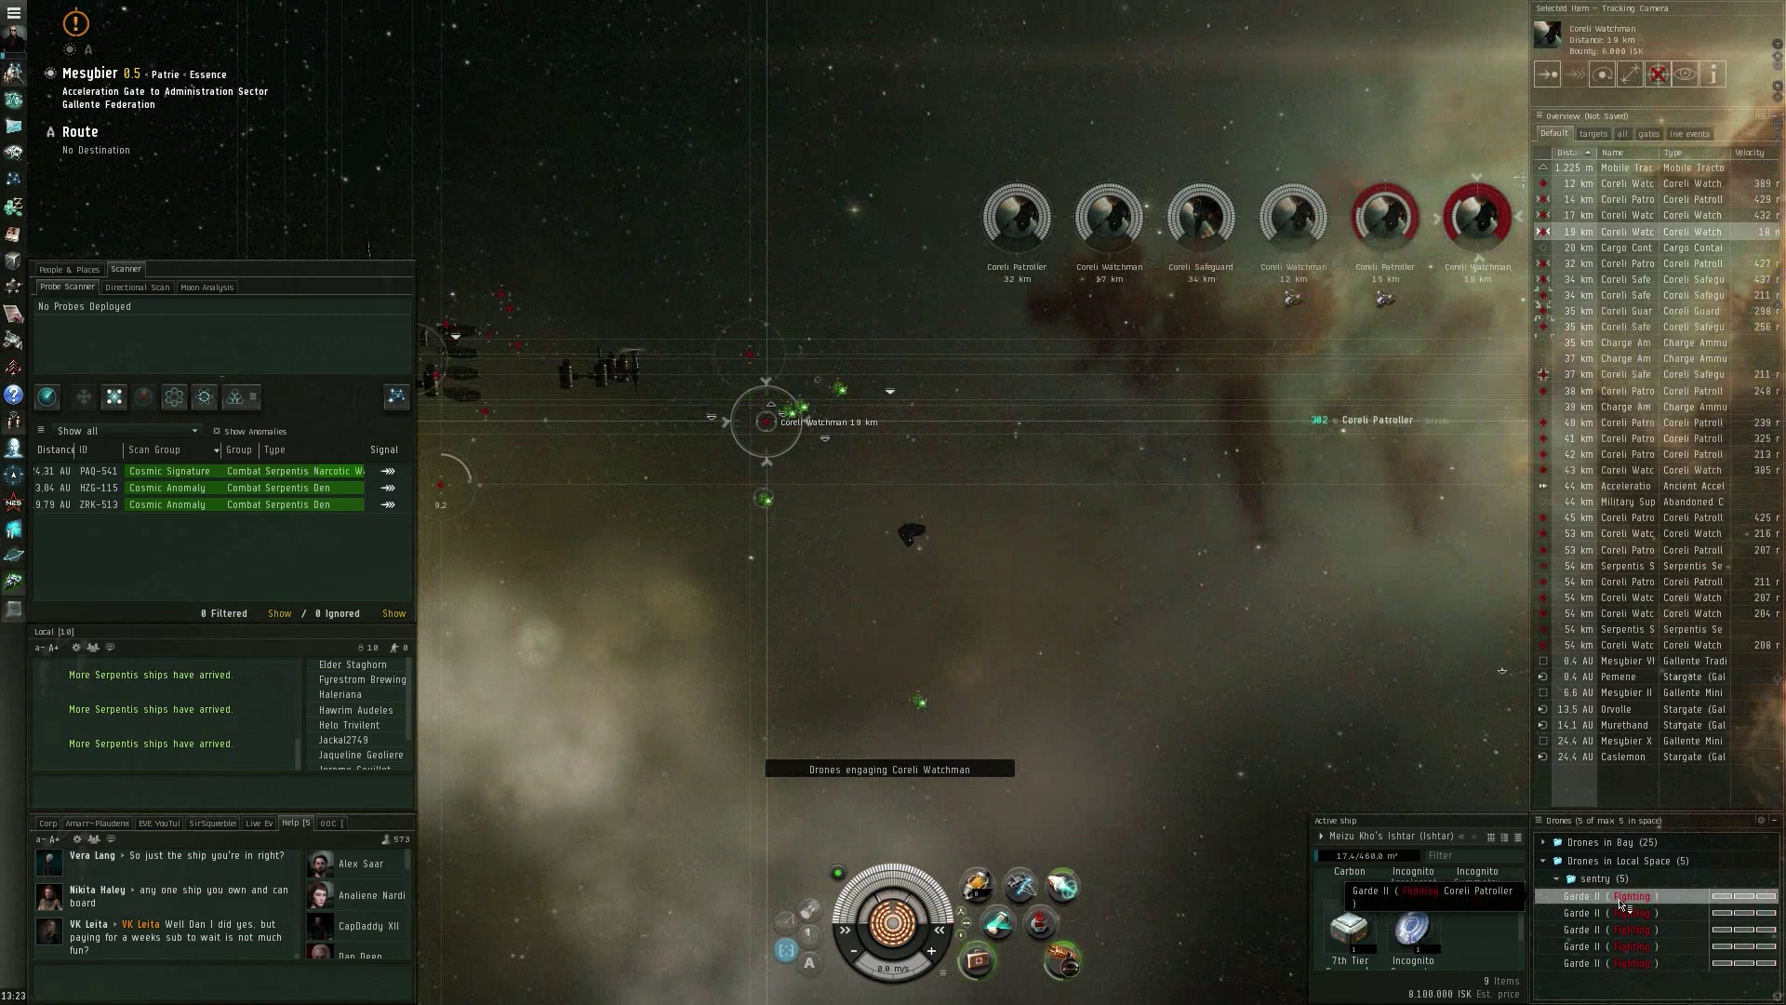
pyautogui.keyDown('ctrl'); pyautogui.click(1567, 263); pyautogui.keyUp('ctrl')
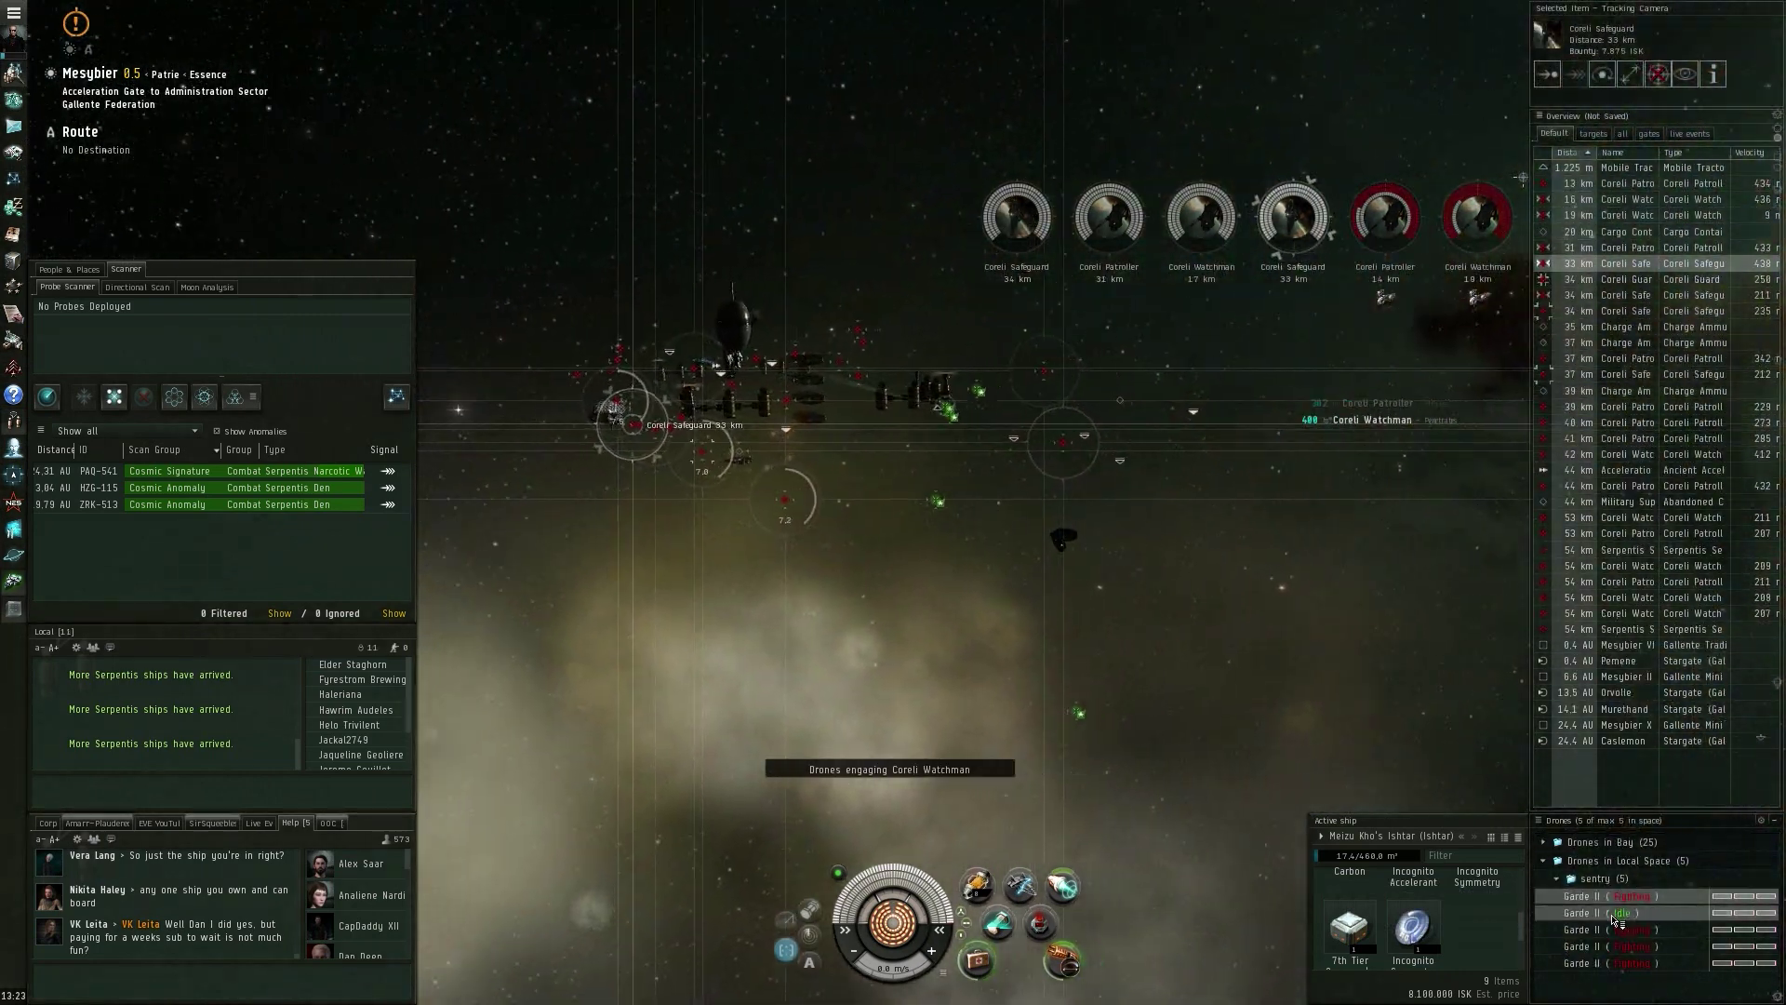
pyautogui.rightClick(1617, 914)
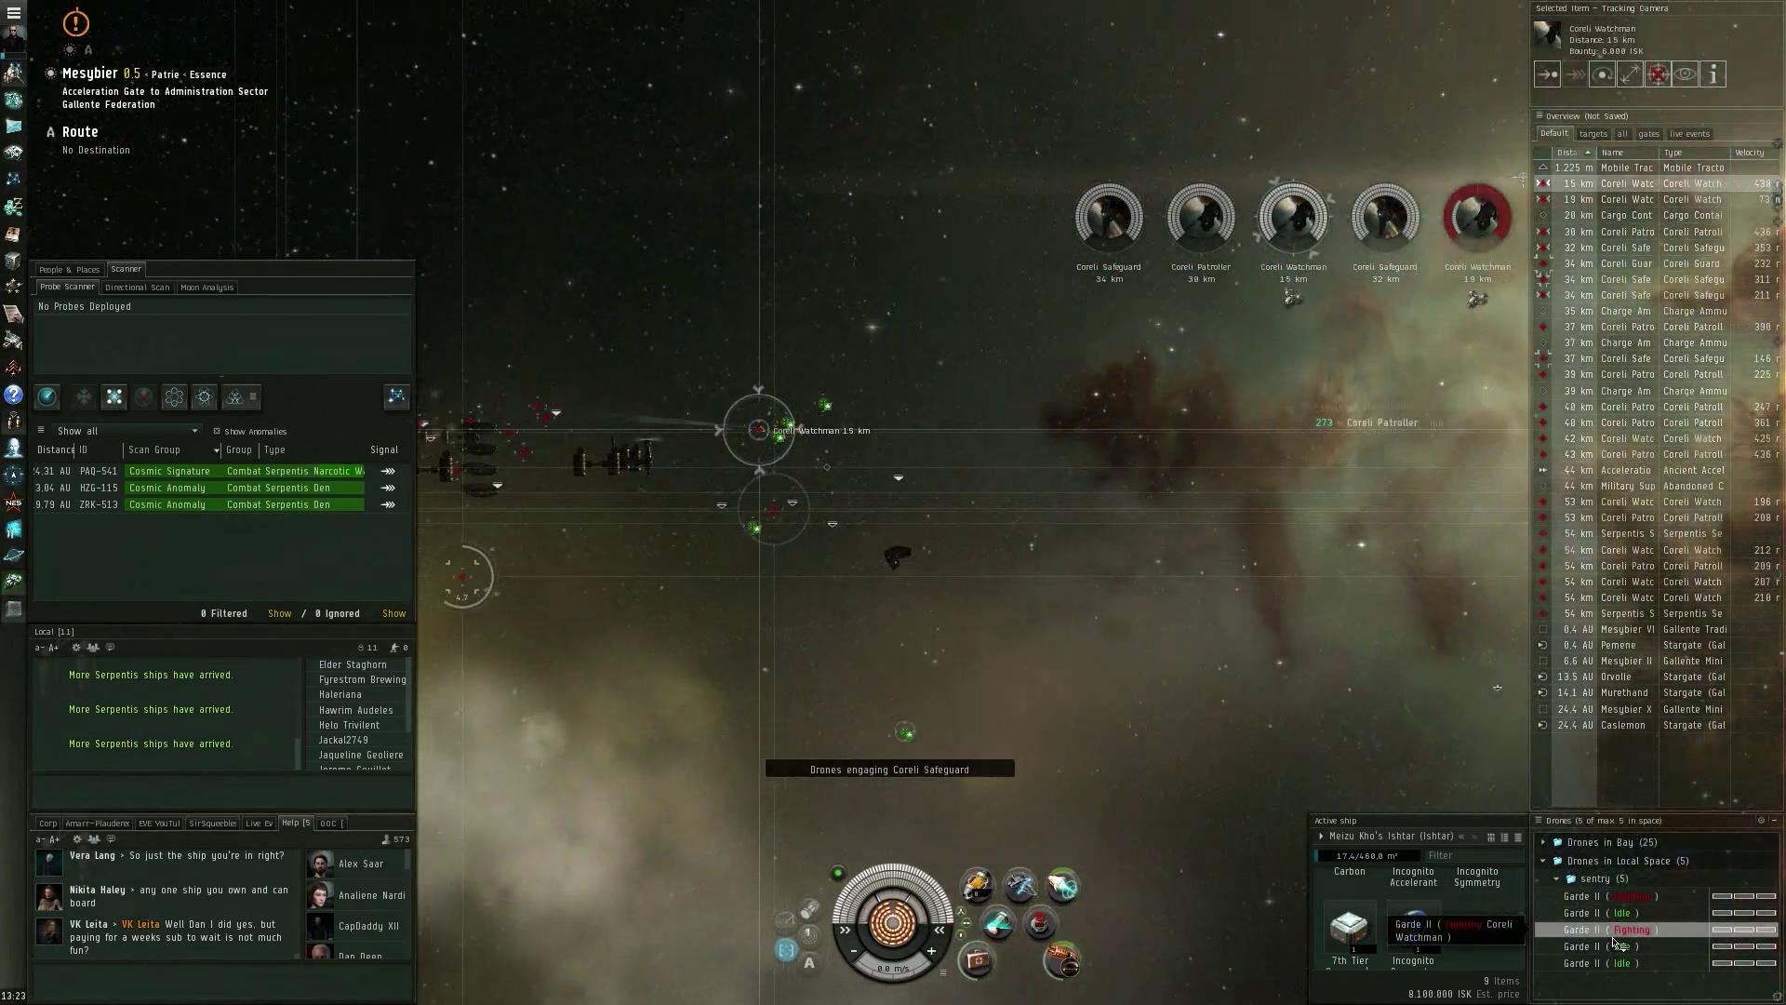
pyautogui.moveTo(1619, 945); pyautogui.dragTo(1620, 894)
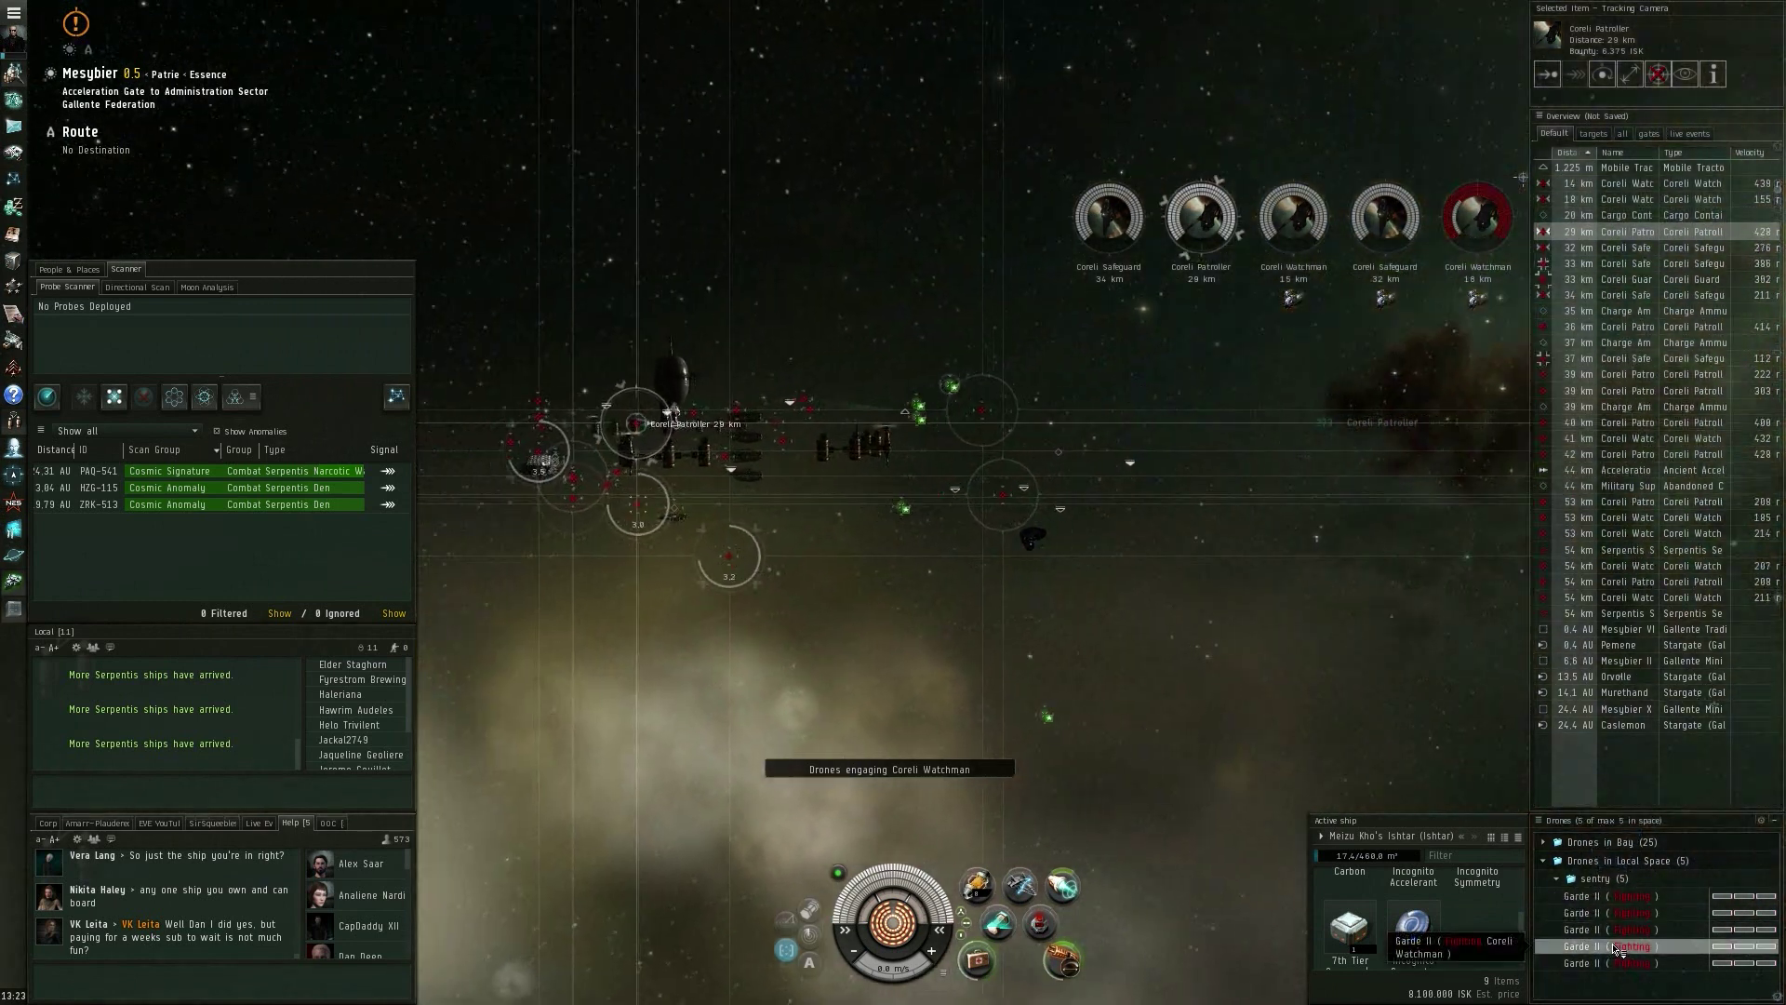
pyautogui.moveTo(1616, 949); pyautogui.dragTo(1612, 904)
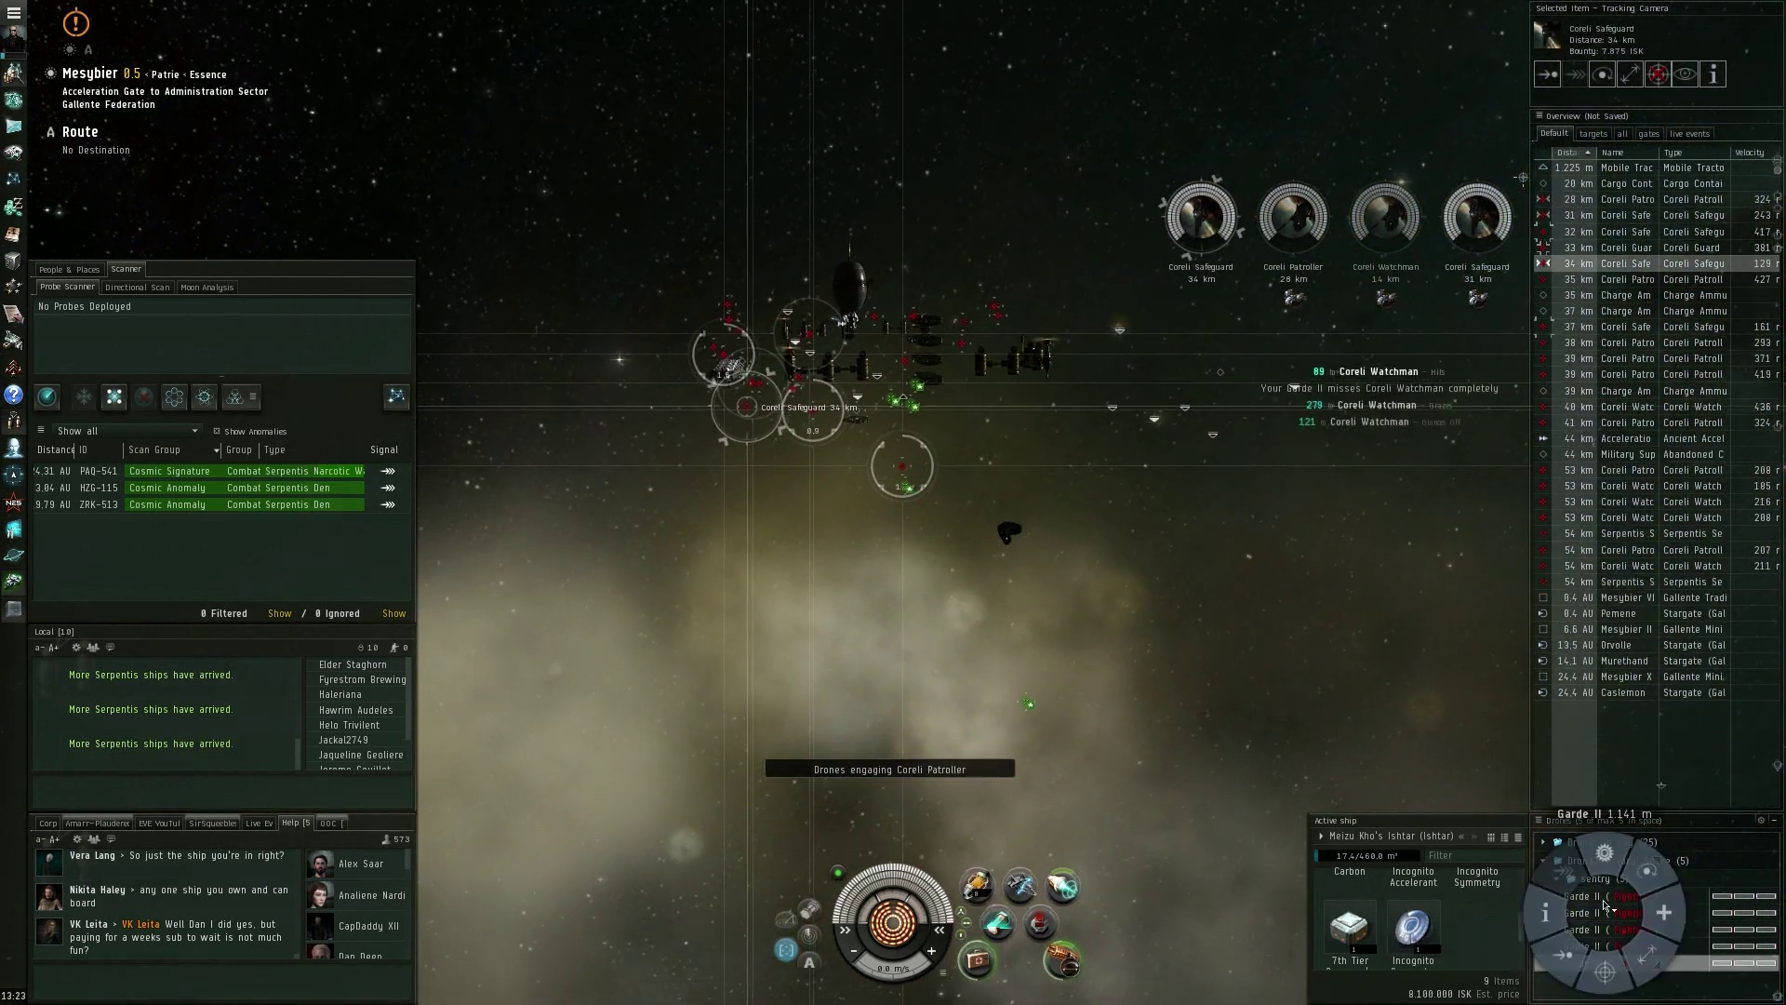
# Lock three more enemy ships and set the drones on the 29 km Coreli Safeguard
pyautogui.keyDown('ctrl'); pyautogui.click(1574, 279); pyautogui.keyUp('ctrl')
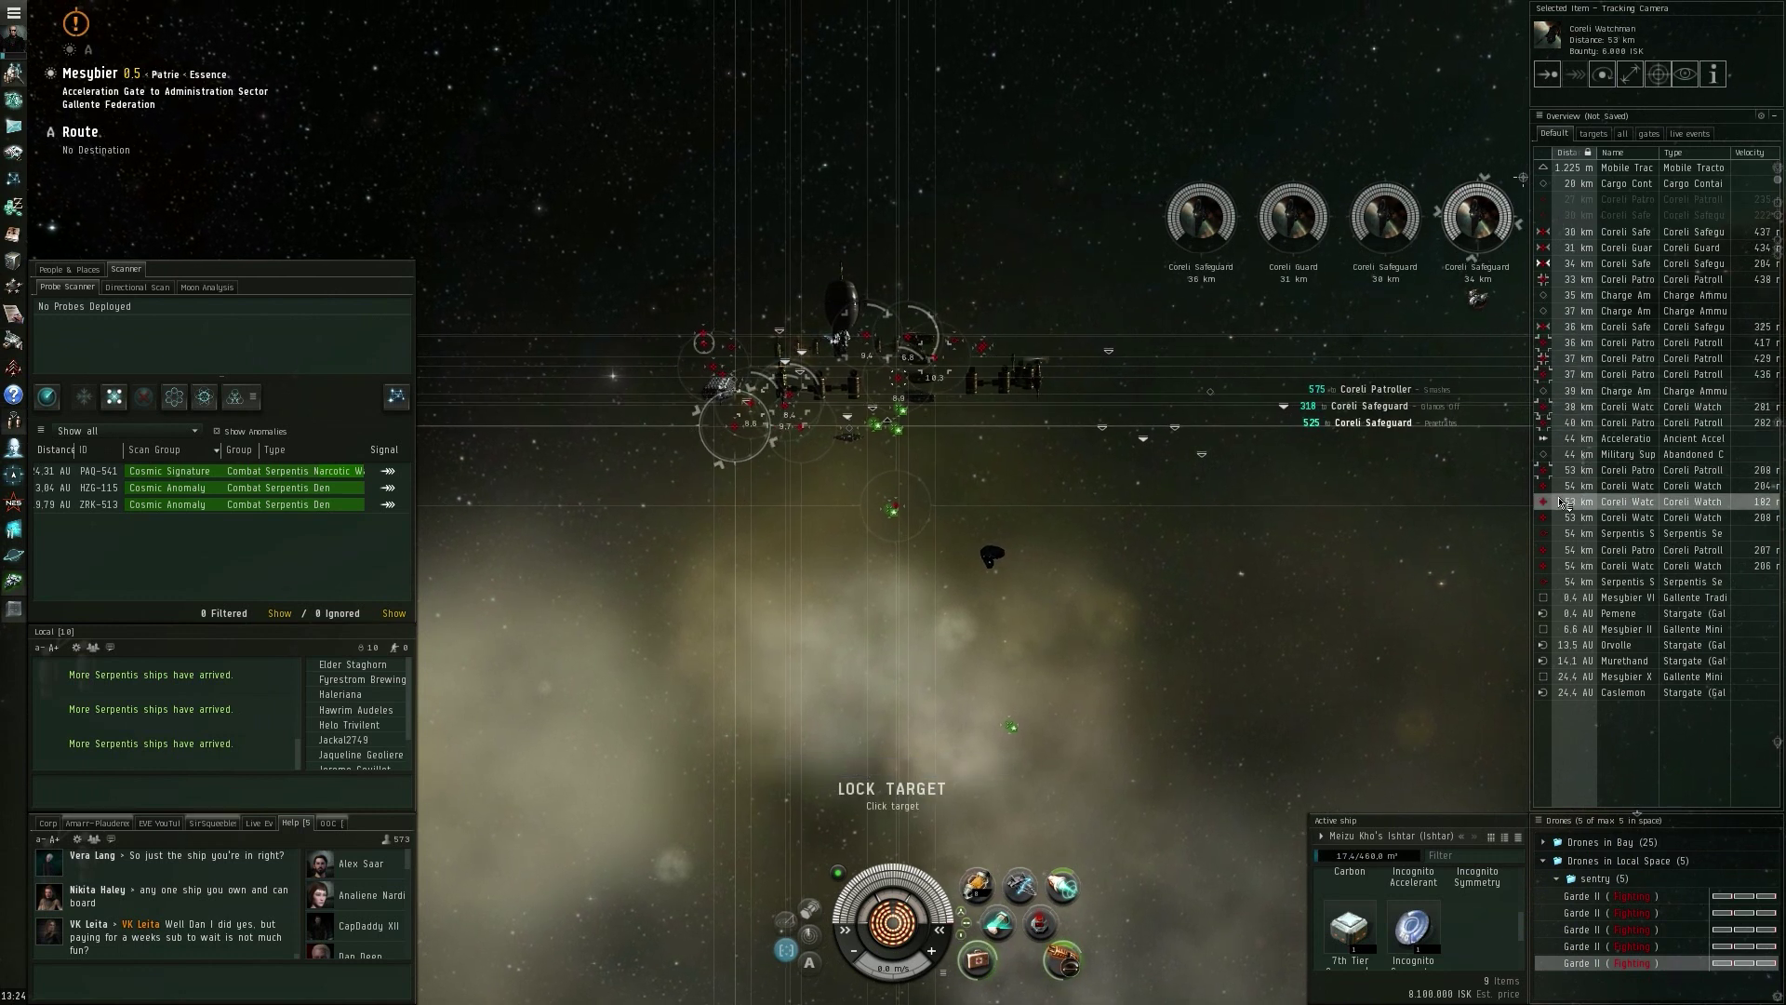
pyautogui.click(1574, 199)
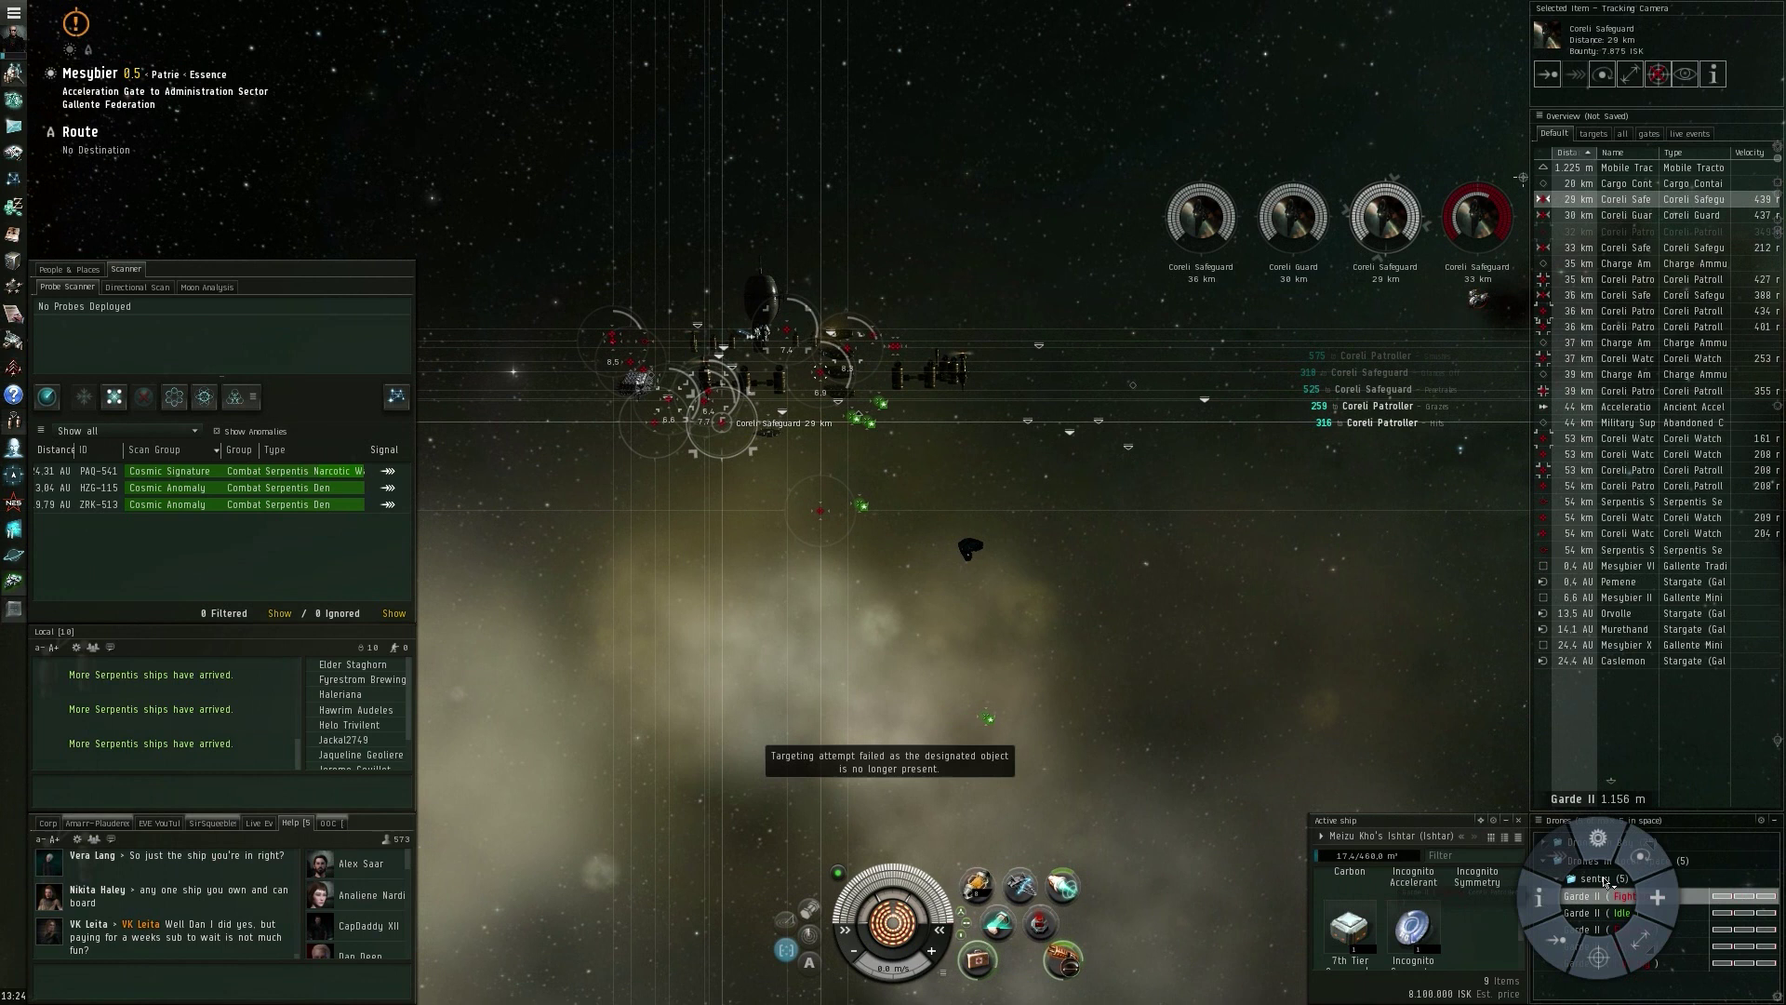
pyautogui.click(1605, 882)
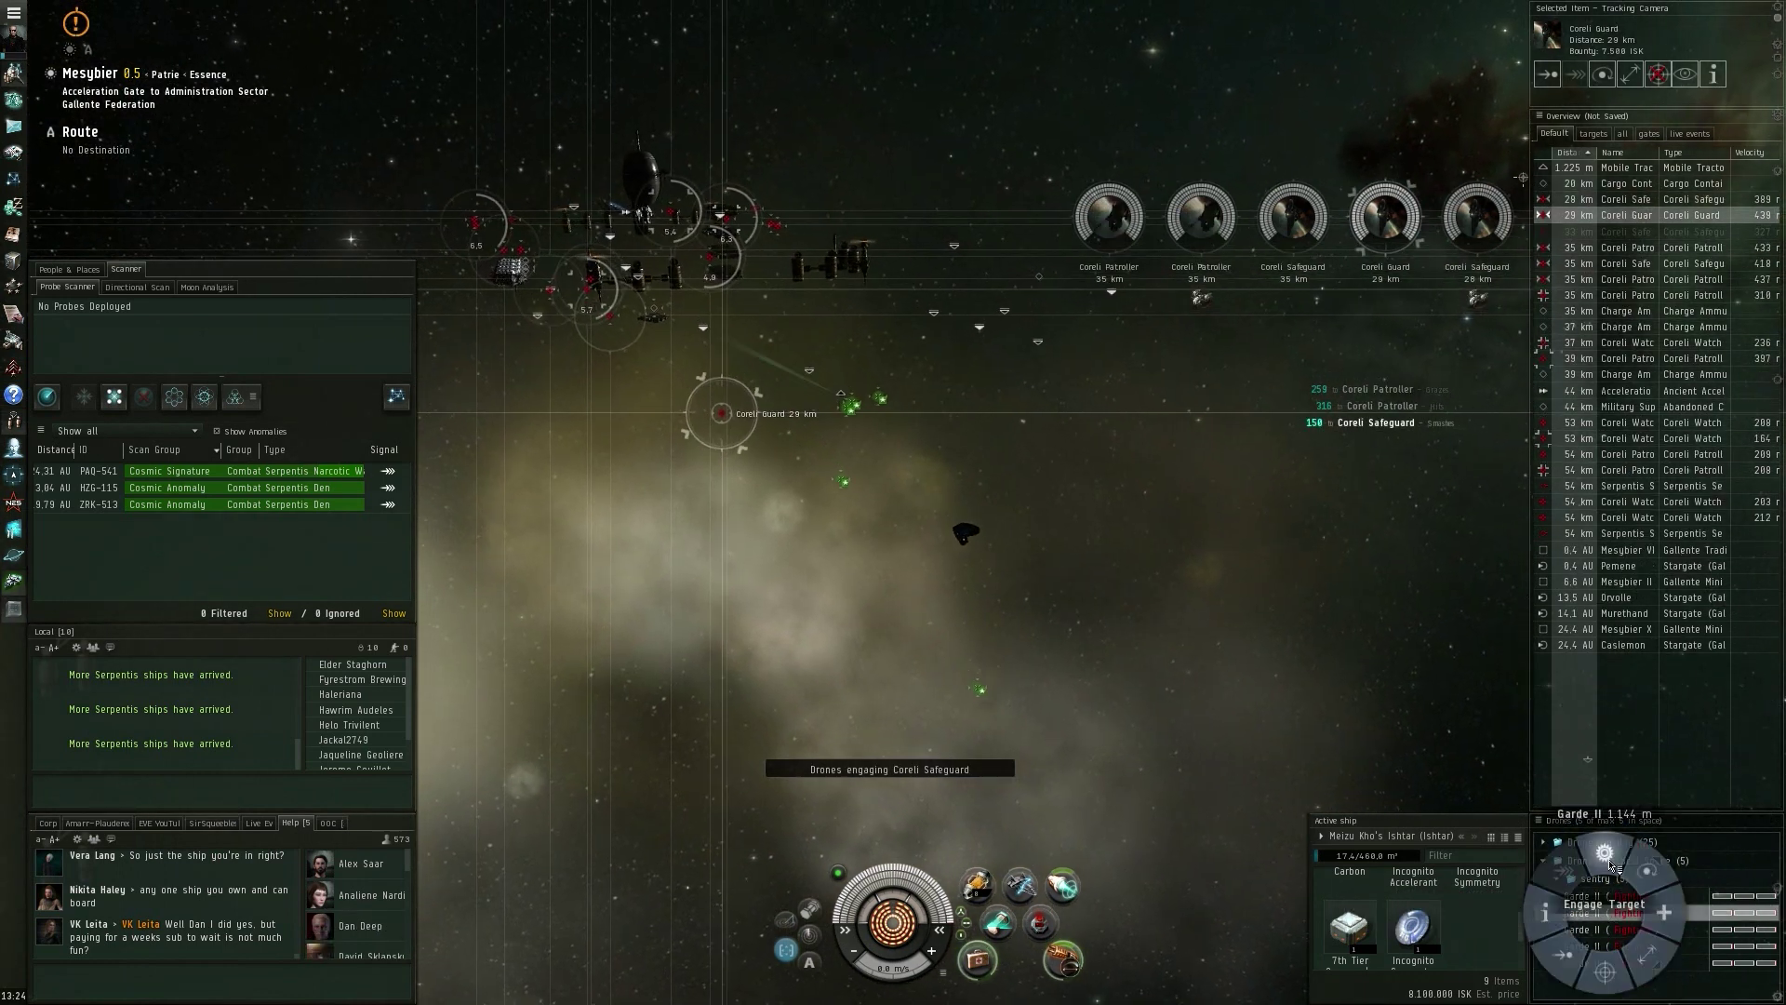
pyautogui.click(1615, 867)
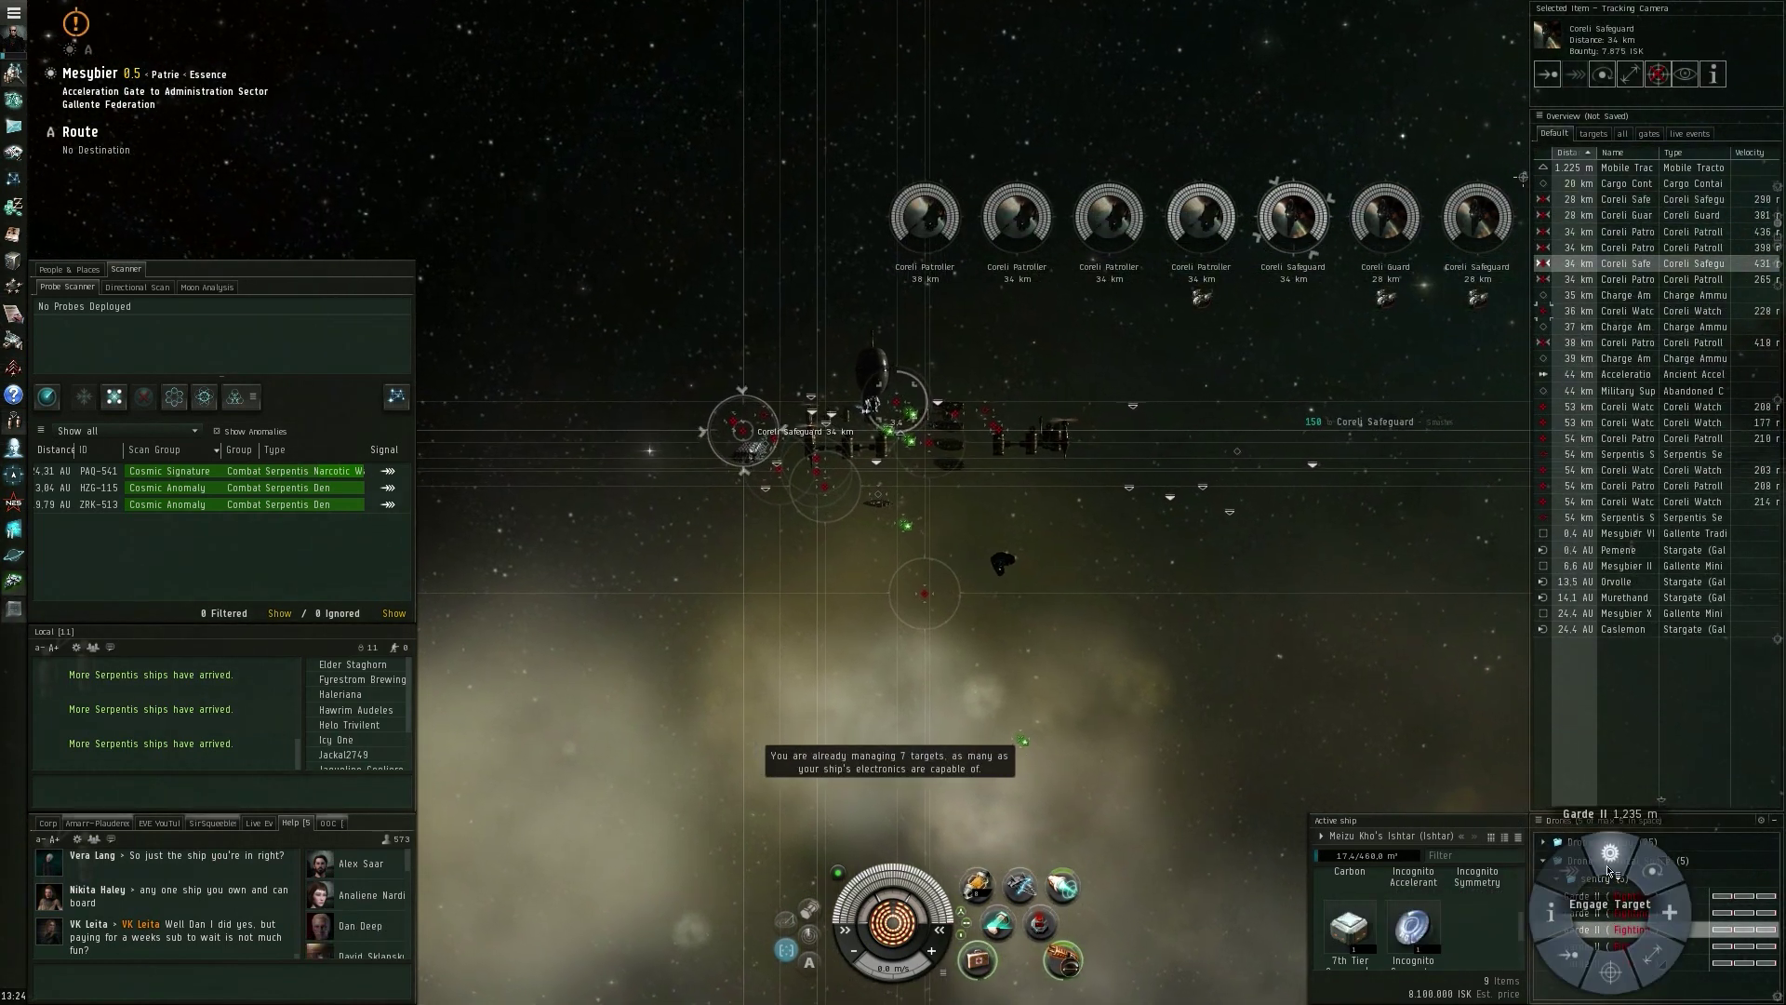
pyautogui.moveTo(1611, 872); pyautogui.dragTo(1651, 910)
# Send the Garde drones against the 33 km Coreli Patroller and then the Coreli Watchman
pyautogui.click(1632, 262)
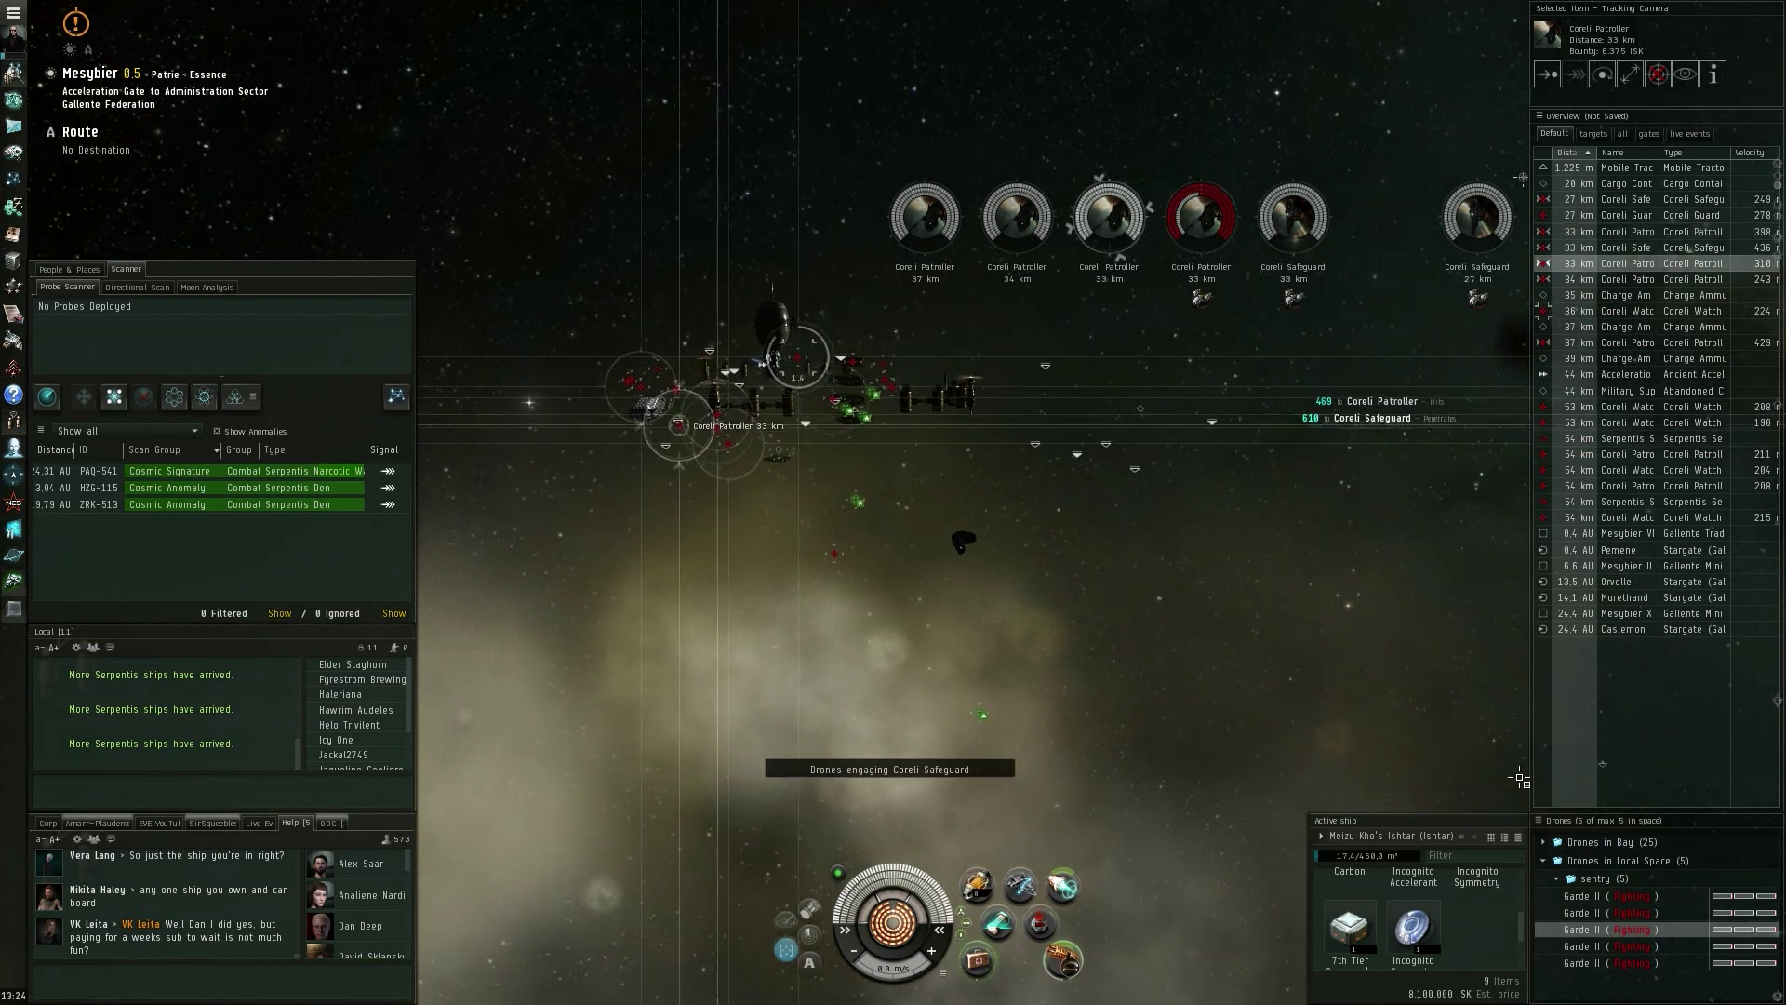
pyautogui.click(1618, 897)
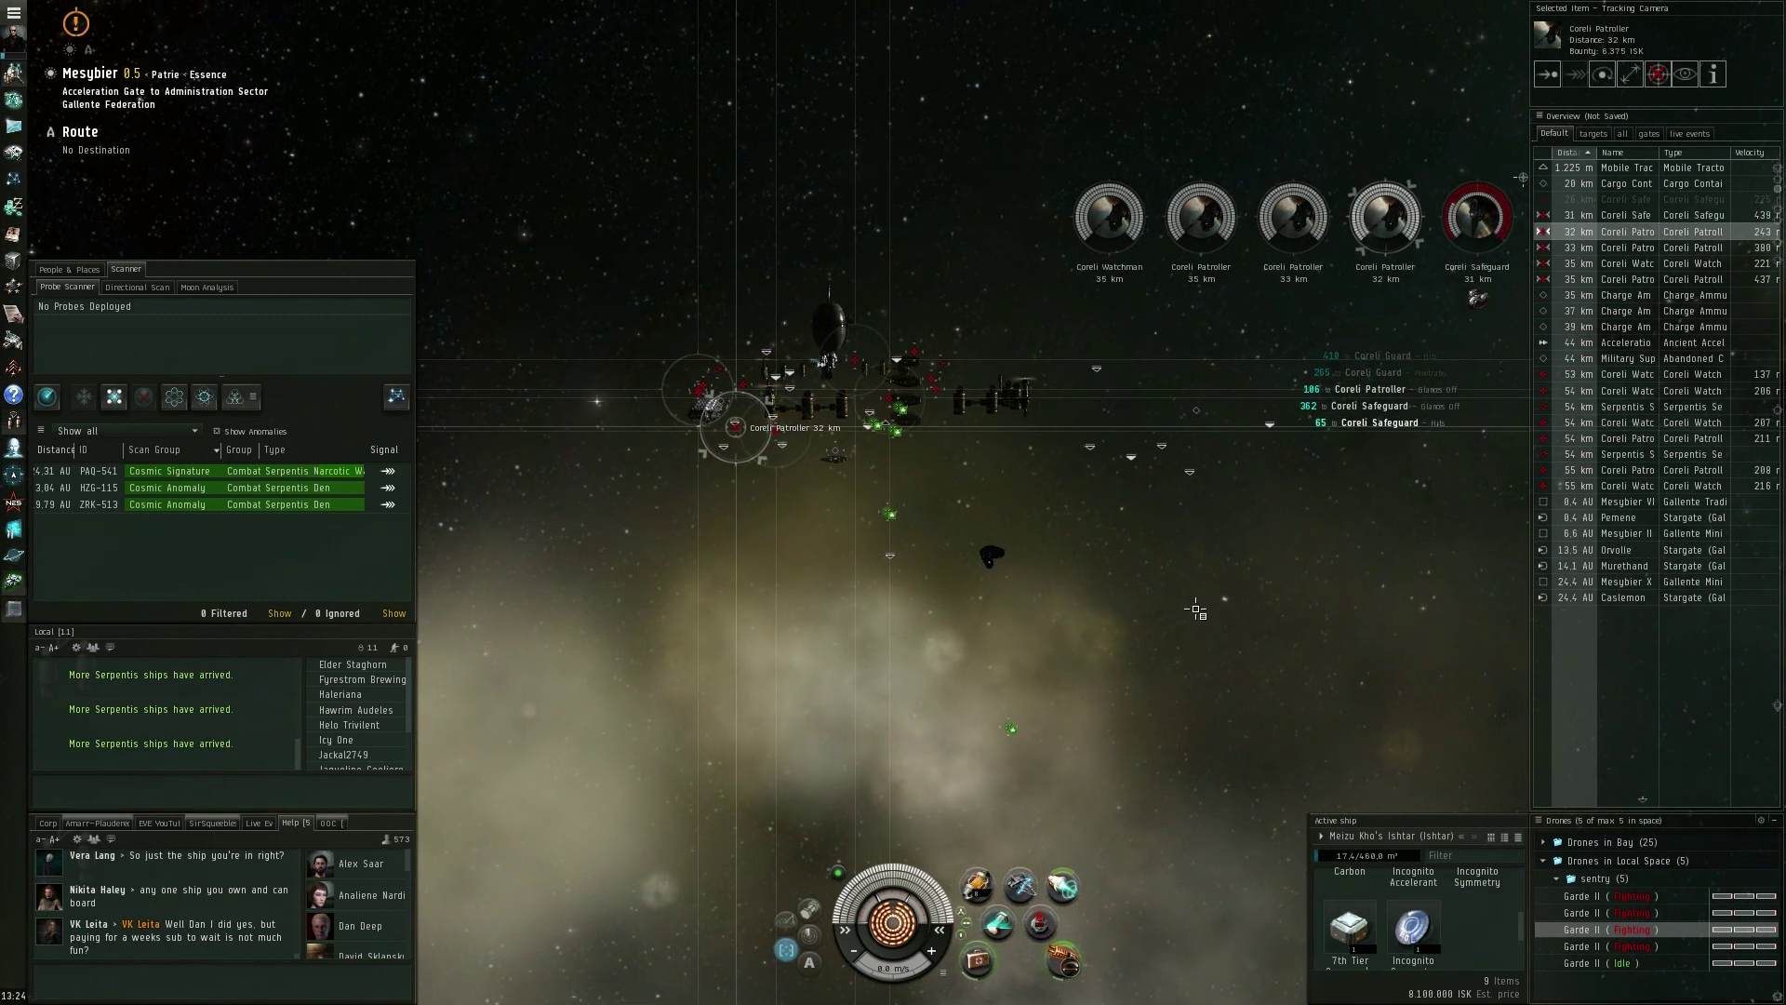
pyautogui.moveTo(1612, 900); pyautogui.dragTo(1609, 854)
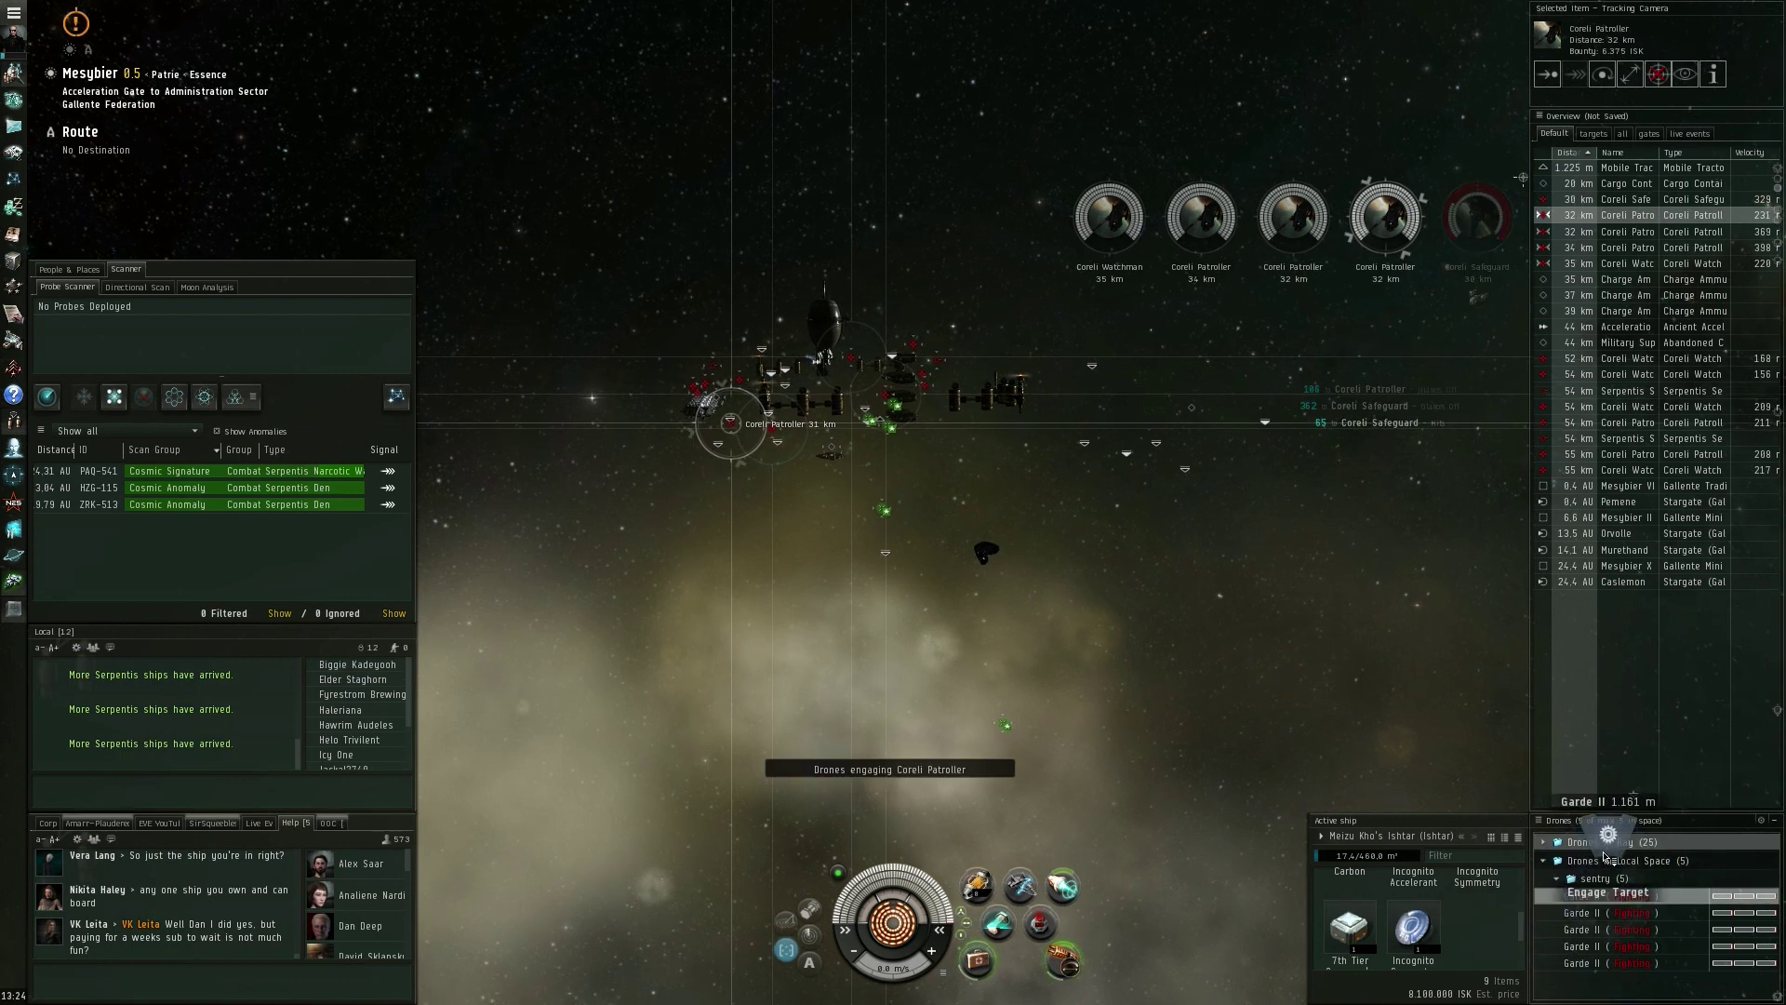
pyautogui.moveTo(1630, 946); pyautogui.dragTo(1630, 905)
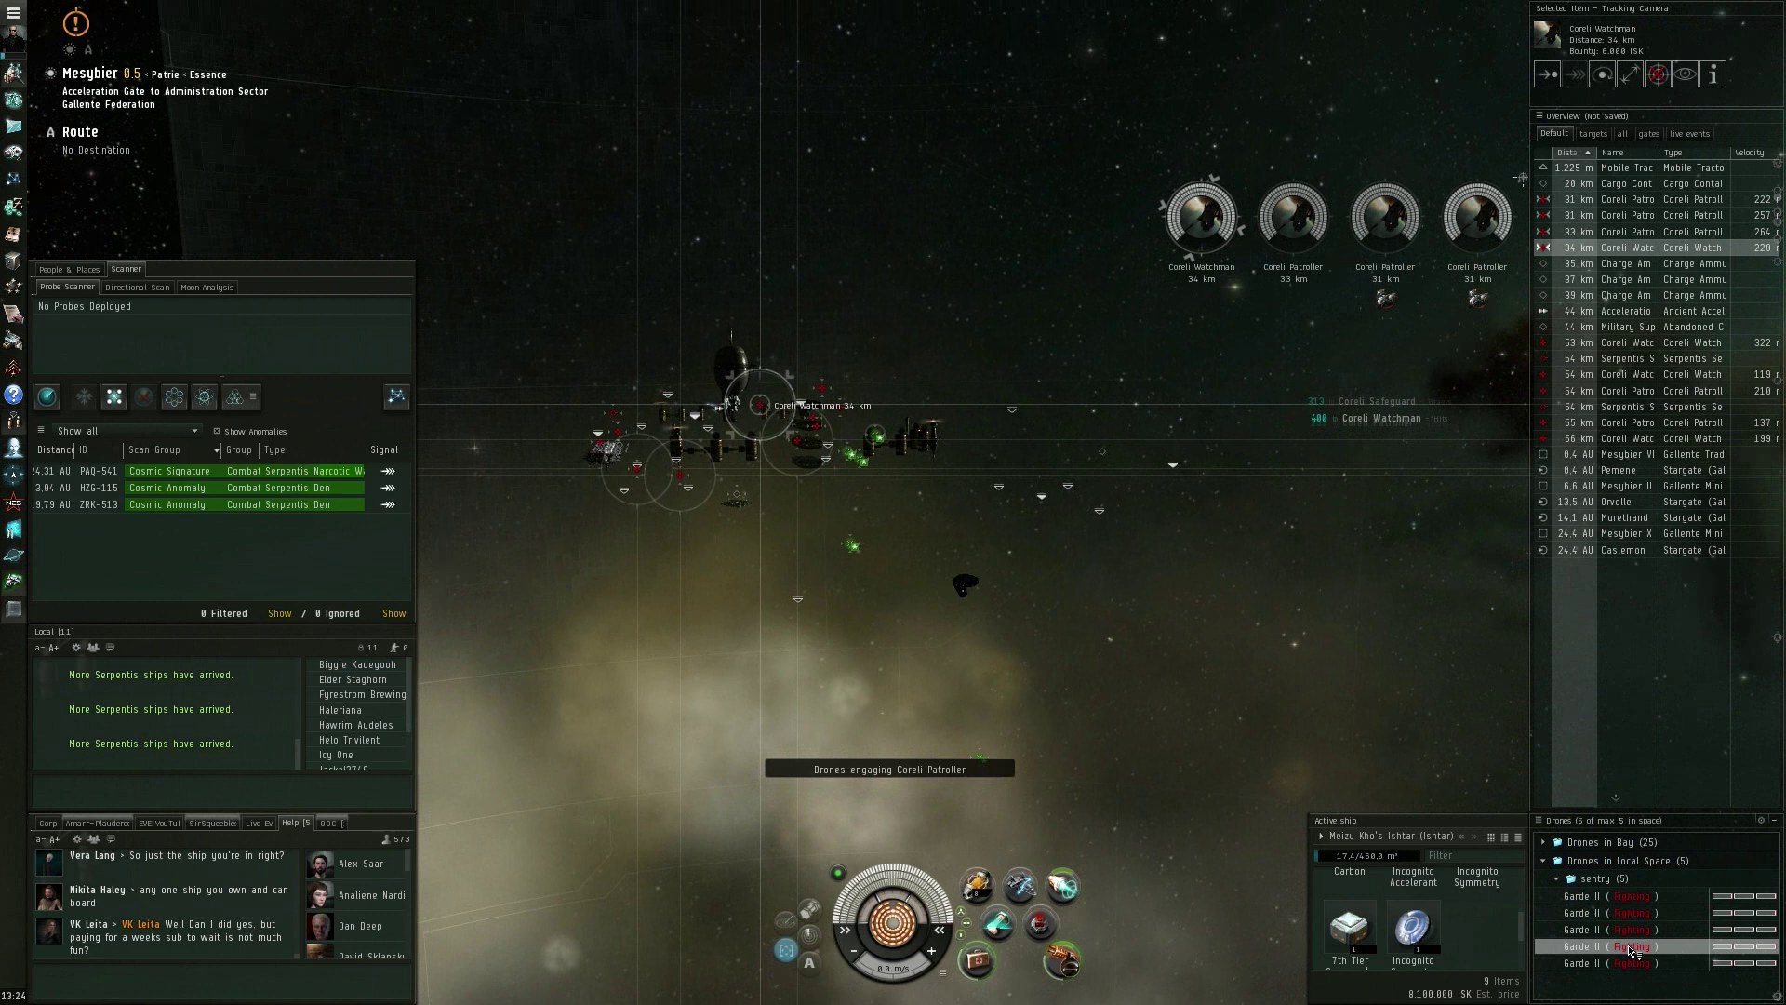
pyautogui.keyDown('ctrl'); pyautogui.click(1577, 343); pyautogui.keyUp('ctrl')
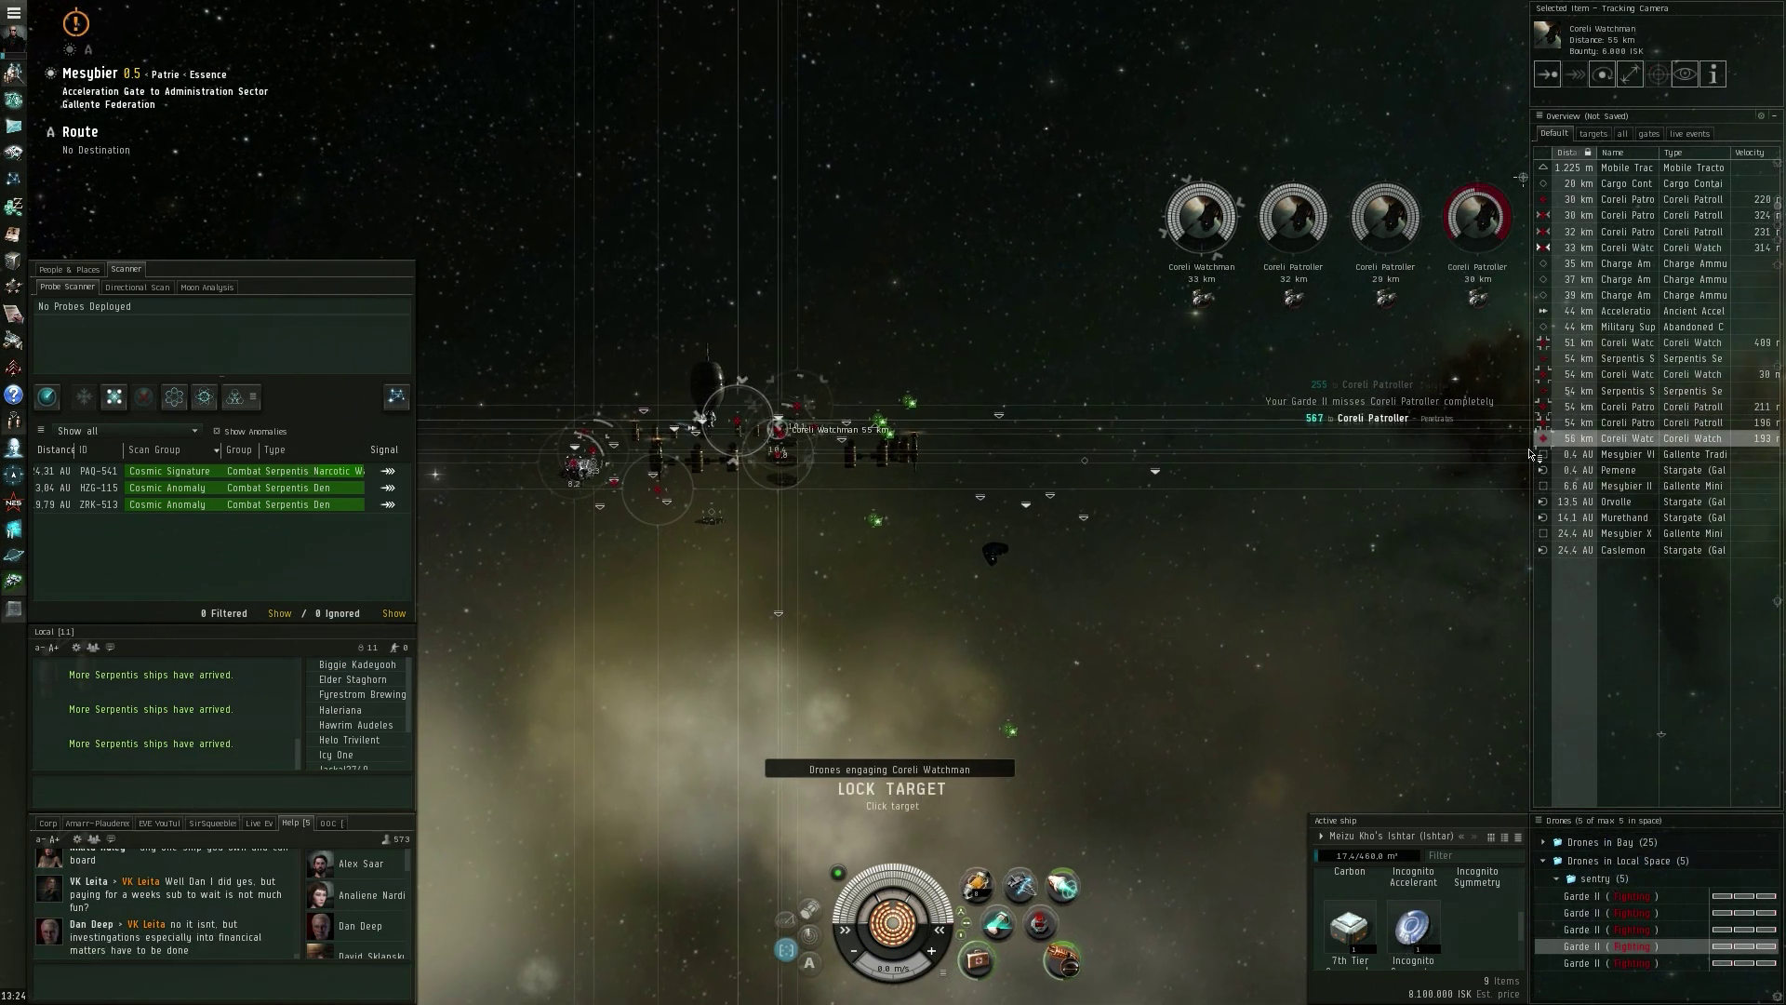
pyautogui.moveTo(978, 629)
pyautogui.mouseDown()
pyautogui.moveTo(1185, 542)
pyautogui.moveTo(757, 356)
pyautogui.moveTo(755, 321)
pyautogui.mouseUp()
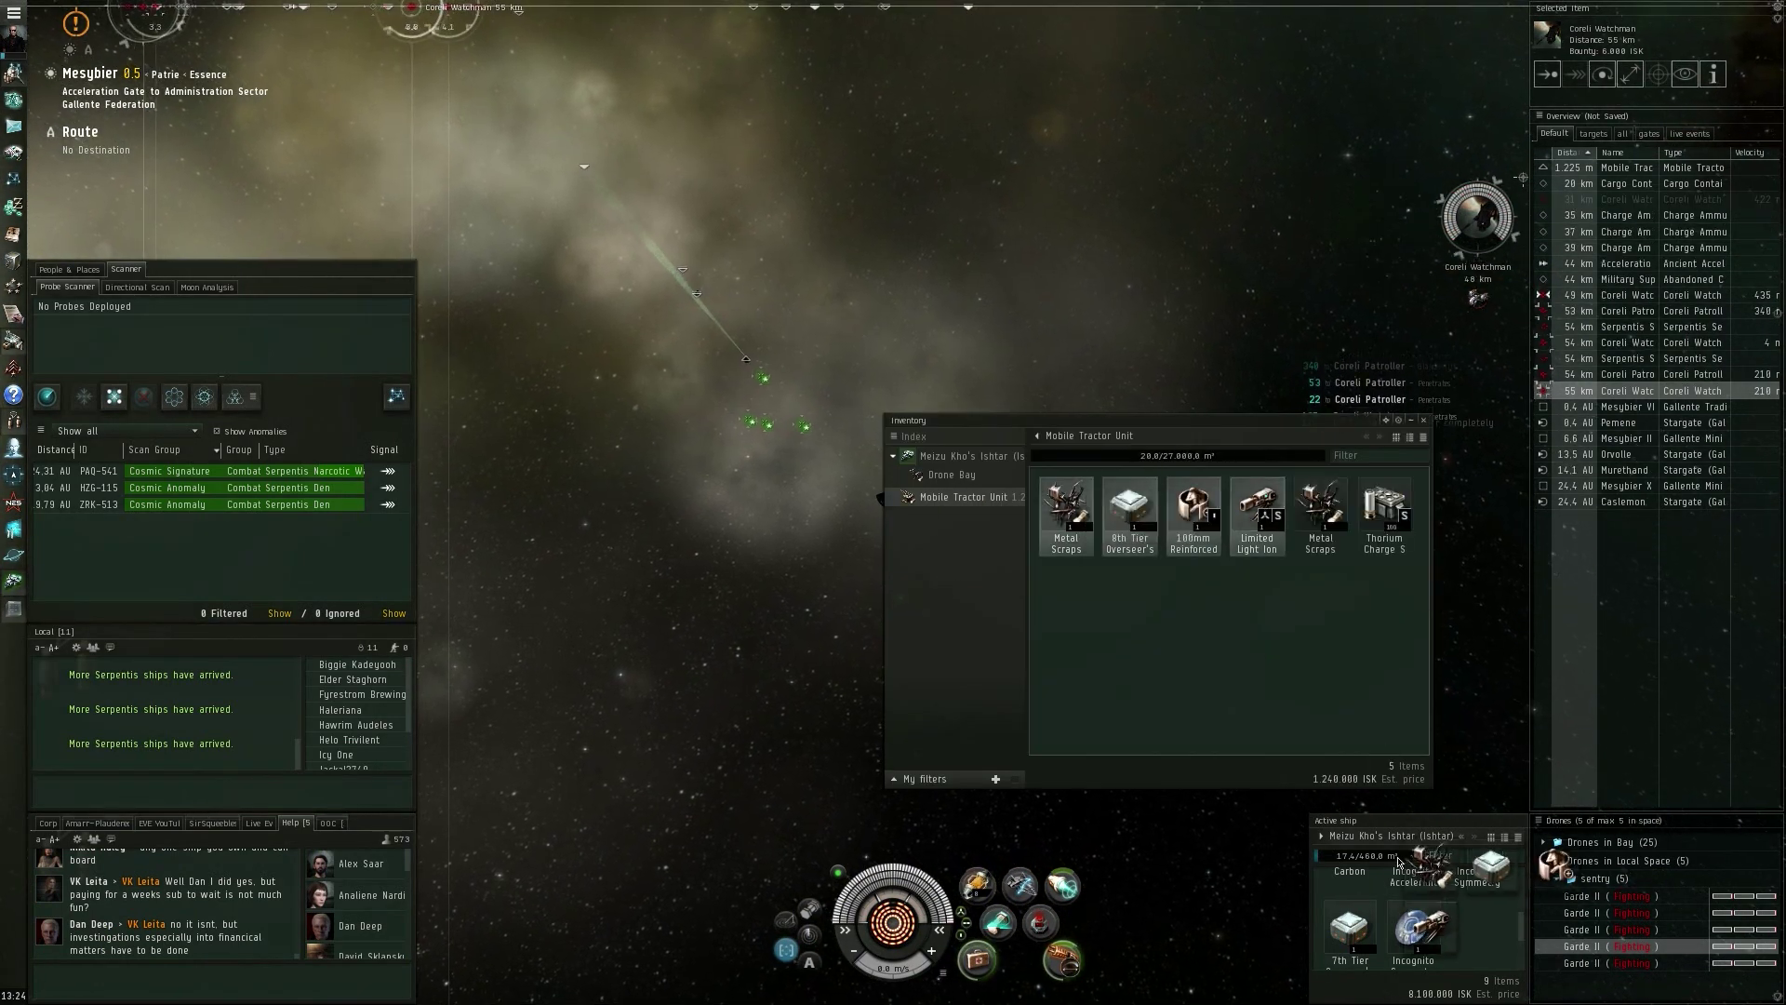
# Take all loot from the tractor unit and send the drones after the last Coreli Watchman
pyautogui.click(1398, 439)
pyautogui.click(1422, 423)
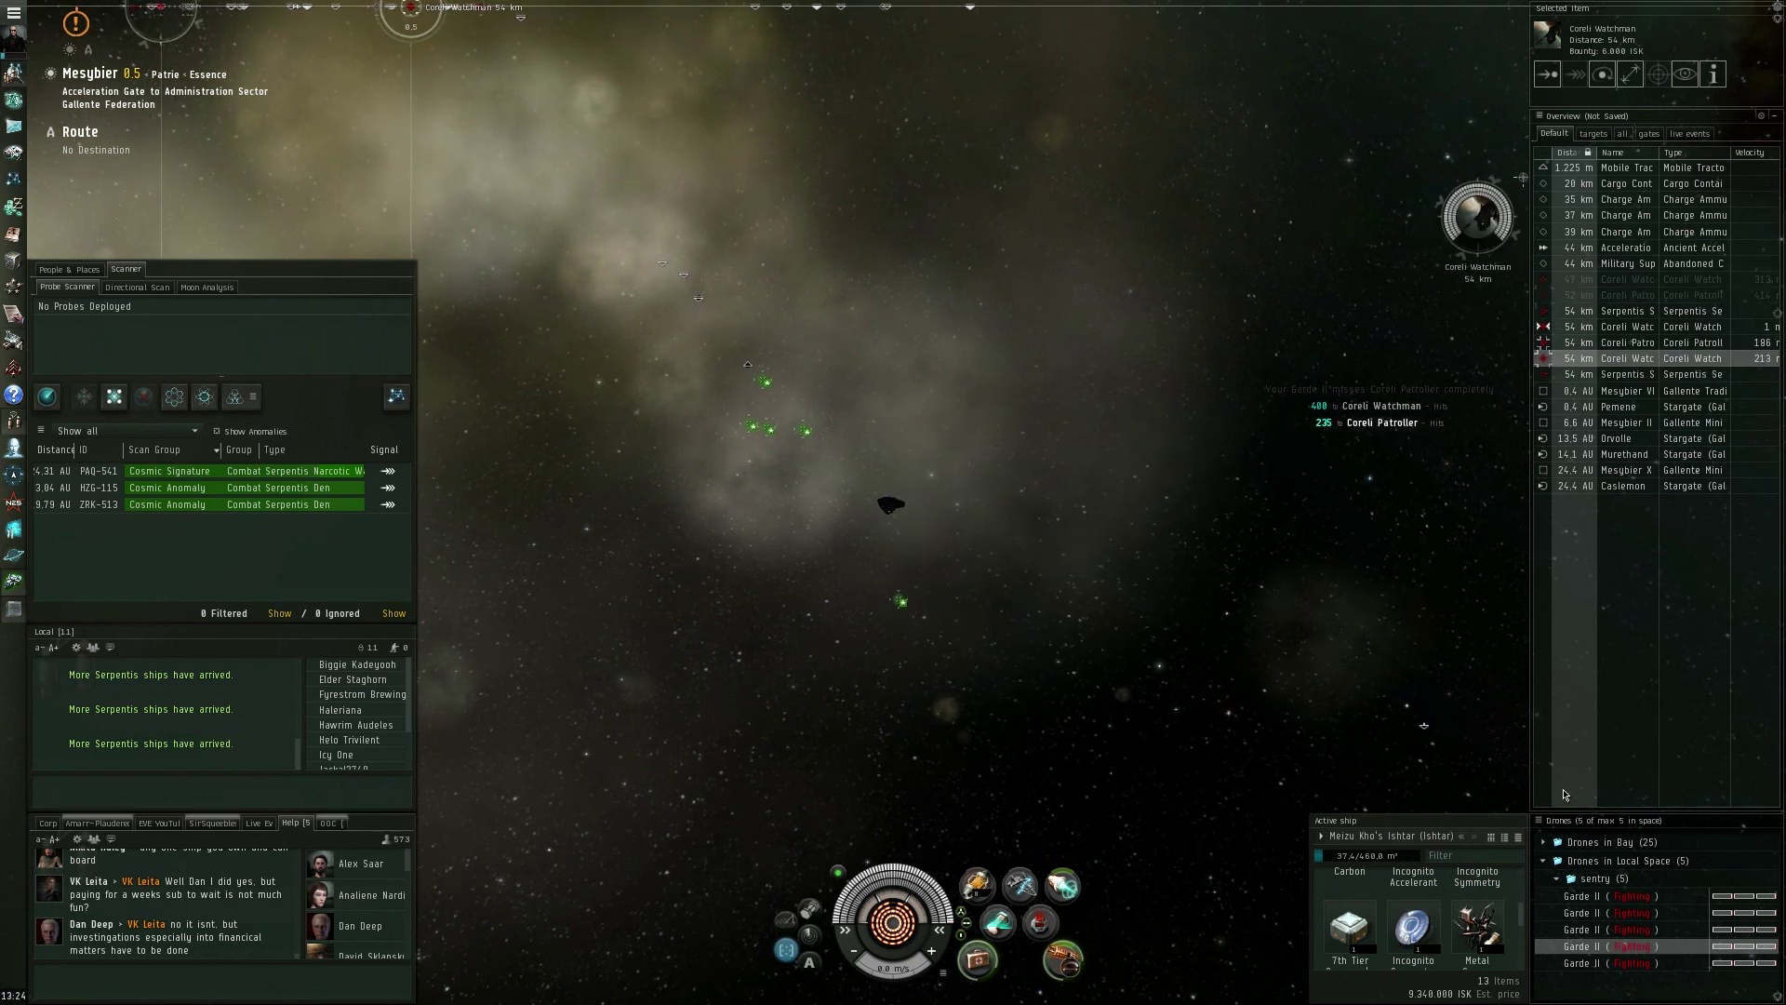
pyautogui.press('f')
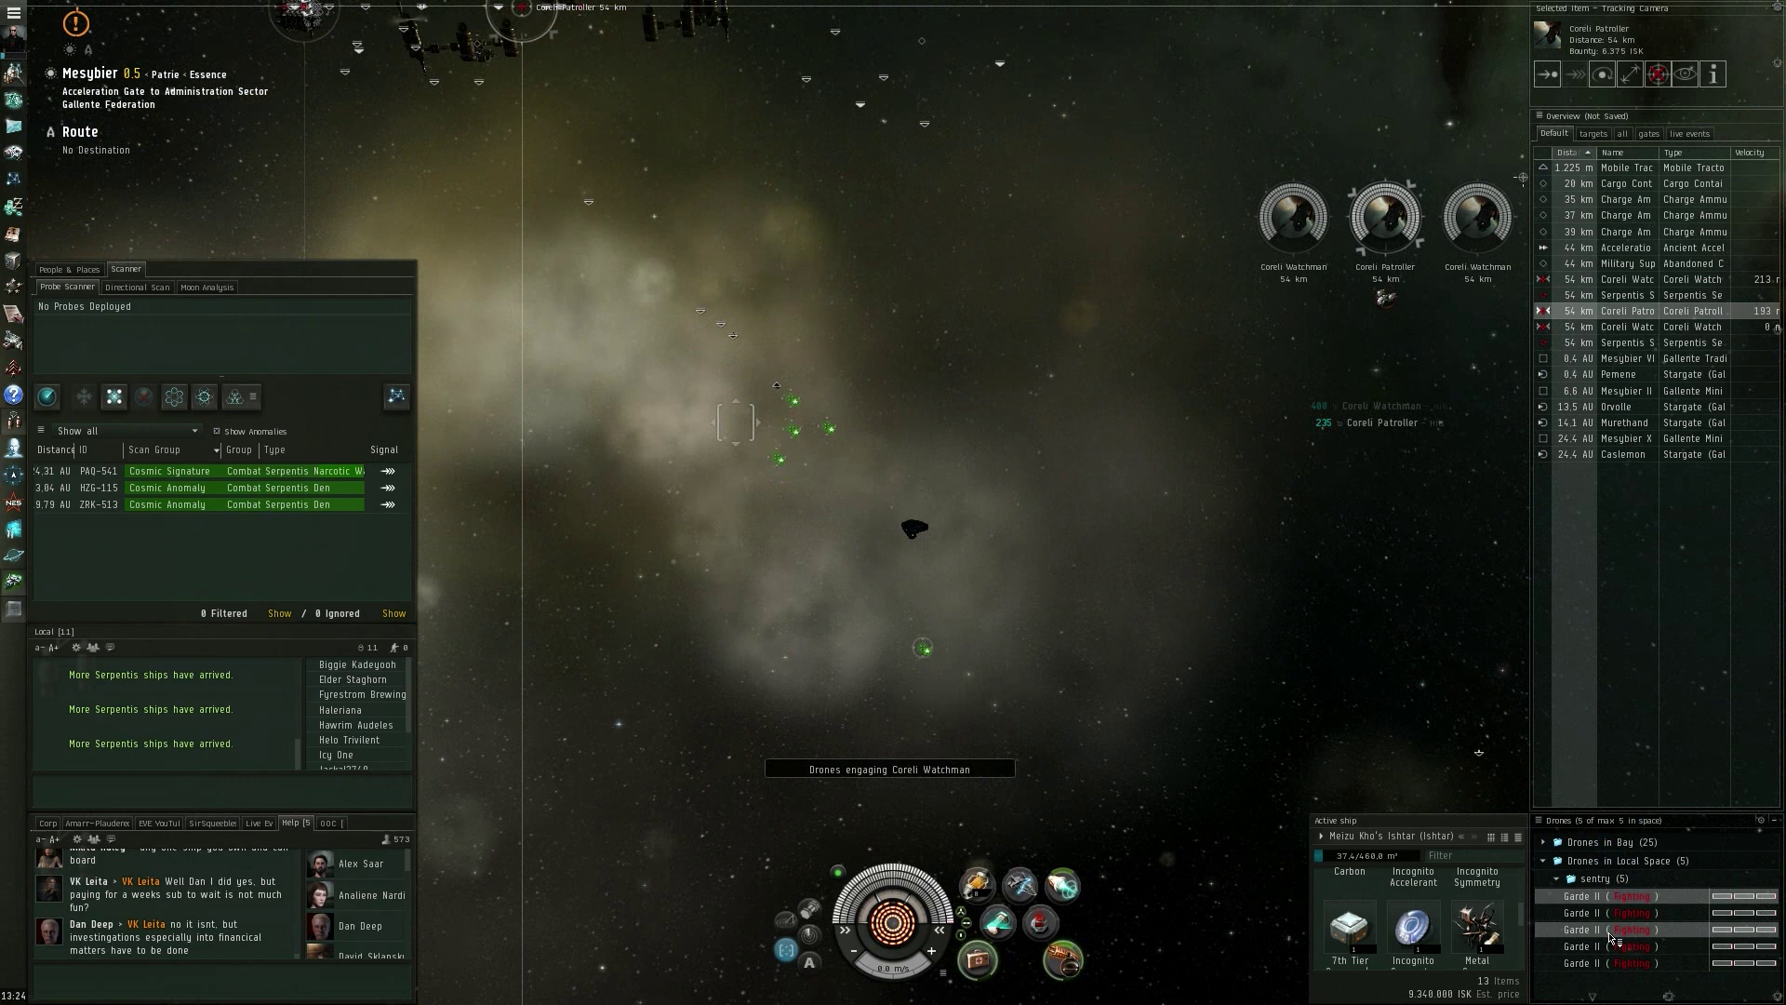
pyautogui.moveTo(977, 419); pyautogui.dragTo(1332, 768)
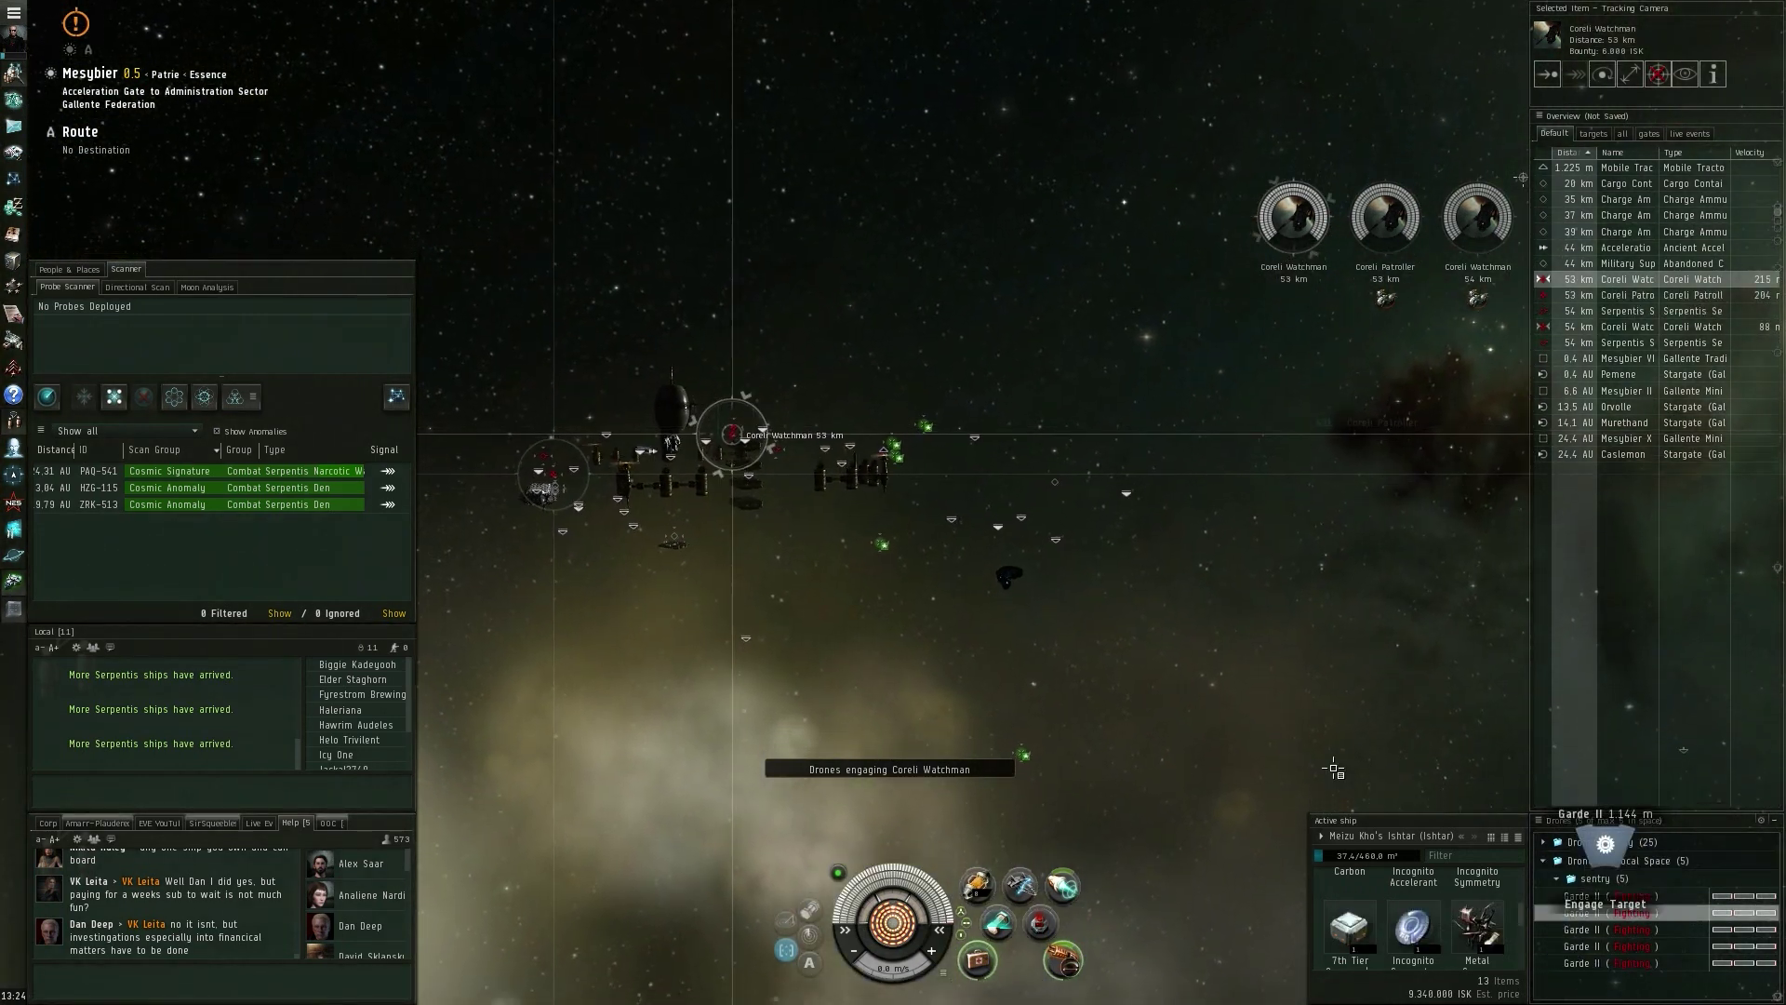
pyautogui.moveTo(1231, 690); pyautogui.dragTo(633, 361)
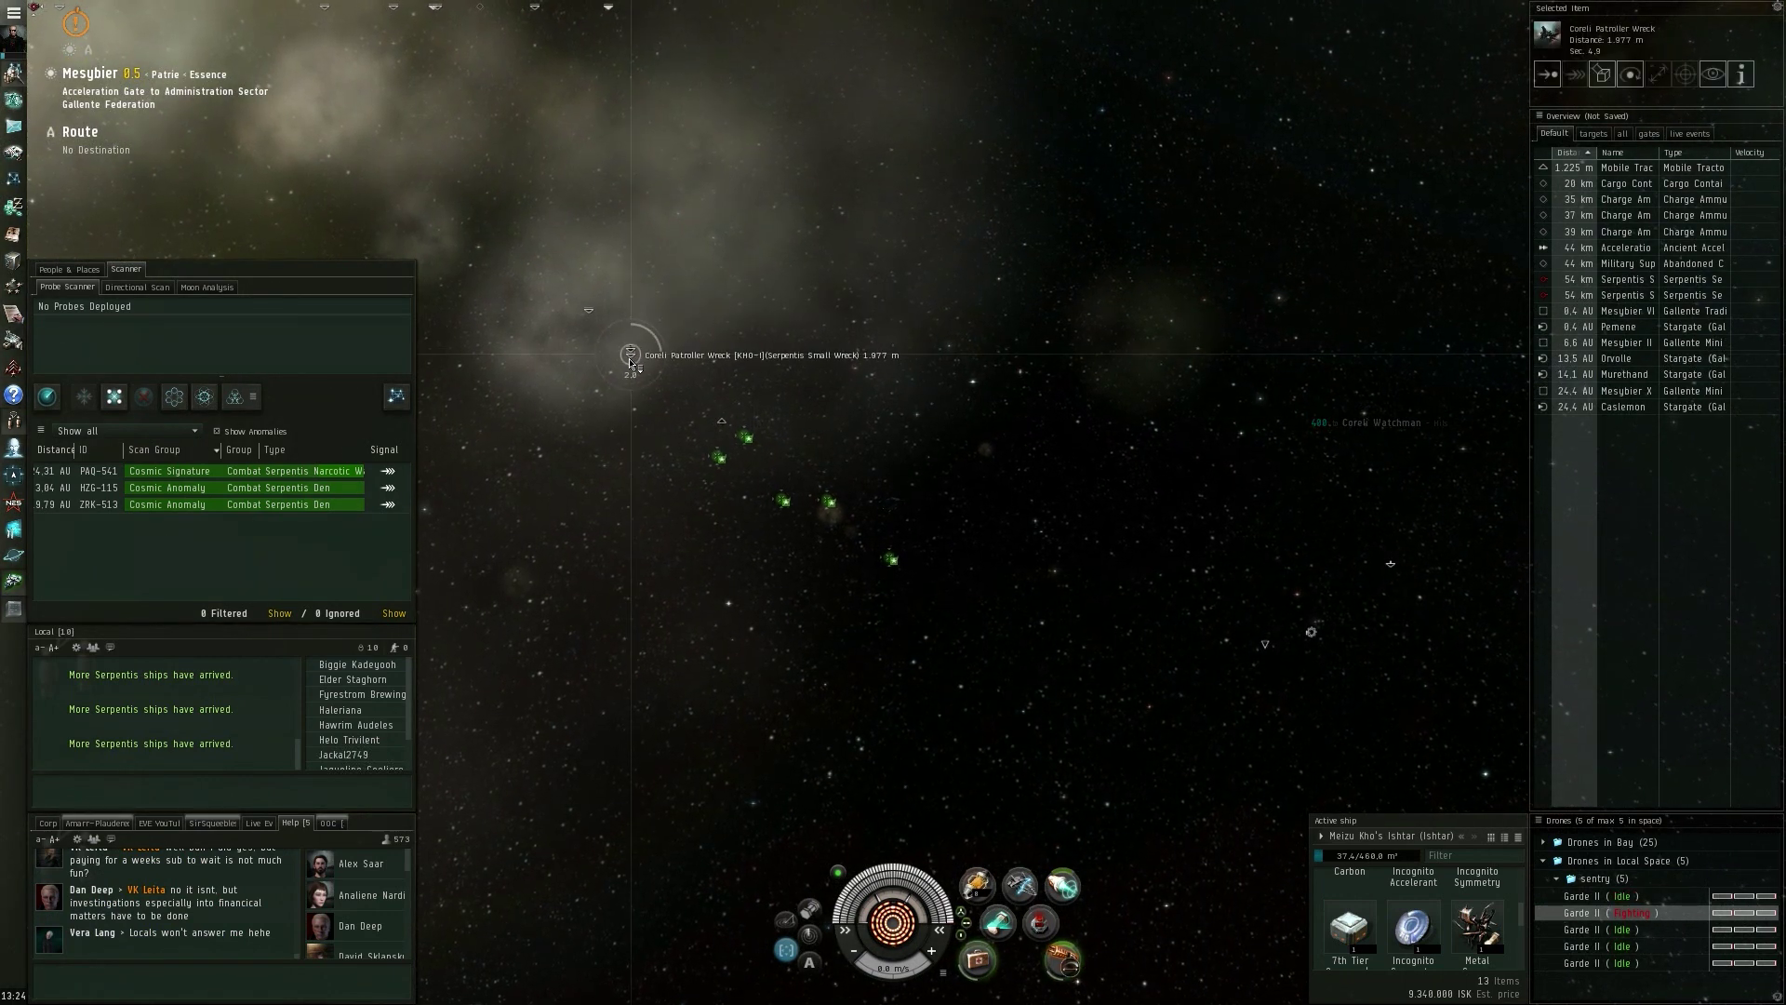
# Scoop the nearby tractor unit into the cargo hold
pyautogui.rightClick(731, 420)
pyautogui.click(841, 566)
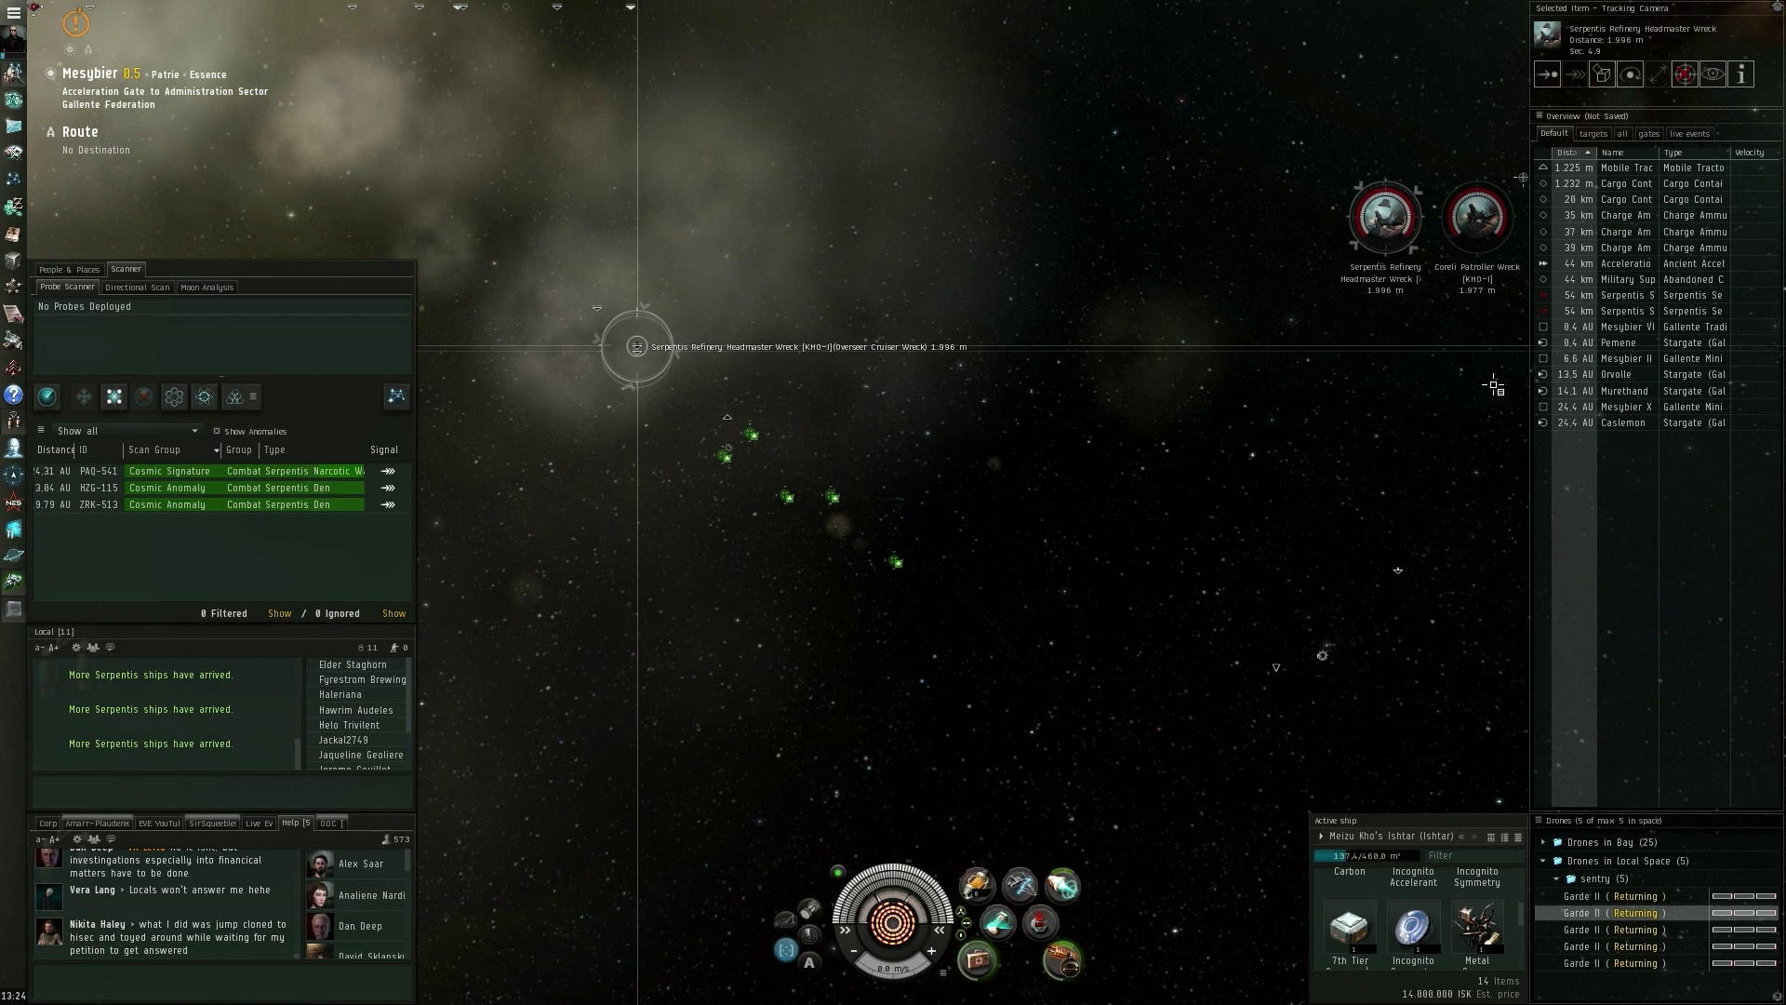
pyautogui.moveTo(977, 558); pyautogui.dragTo(977, 348)
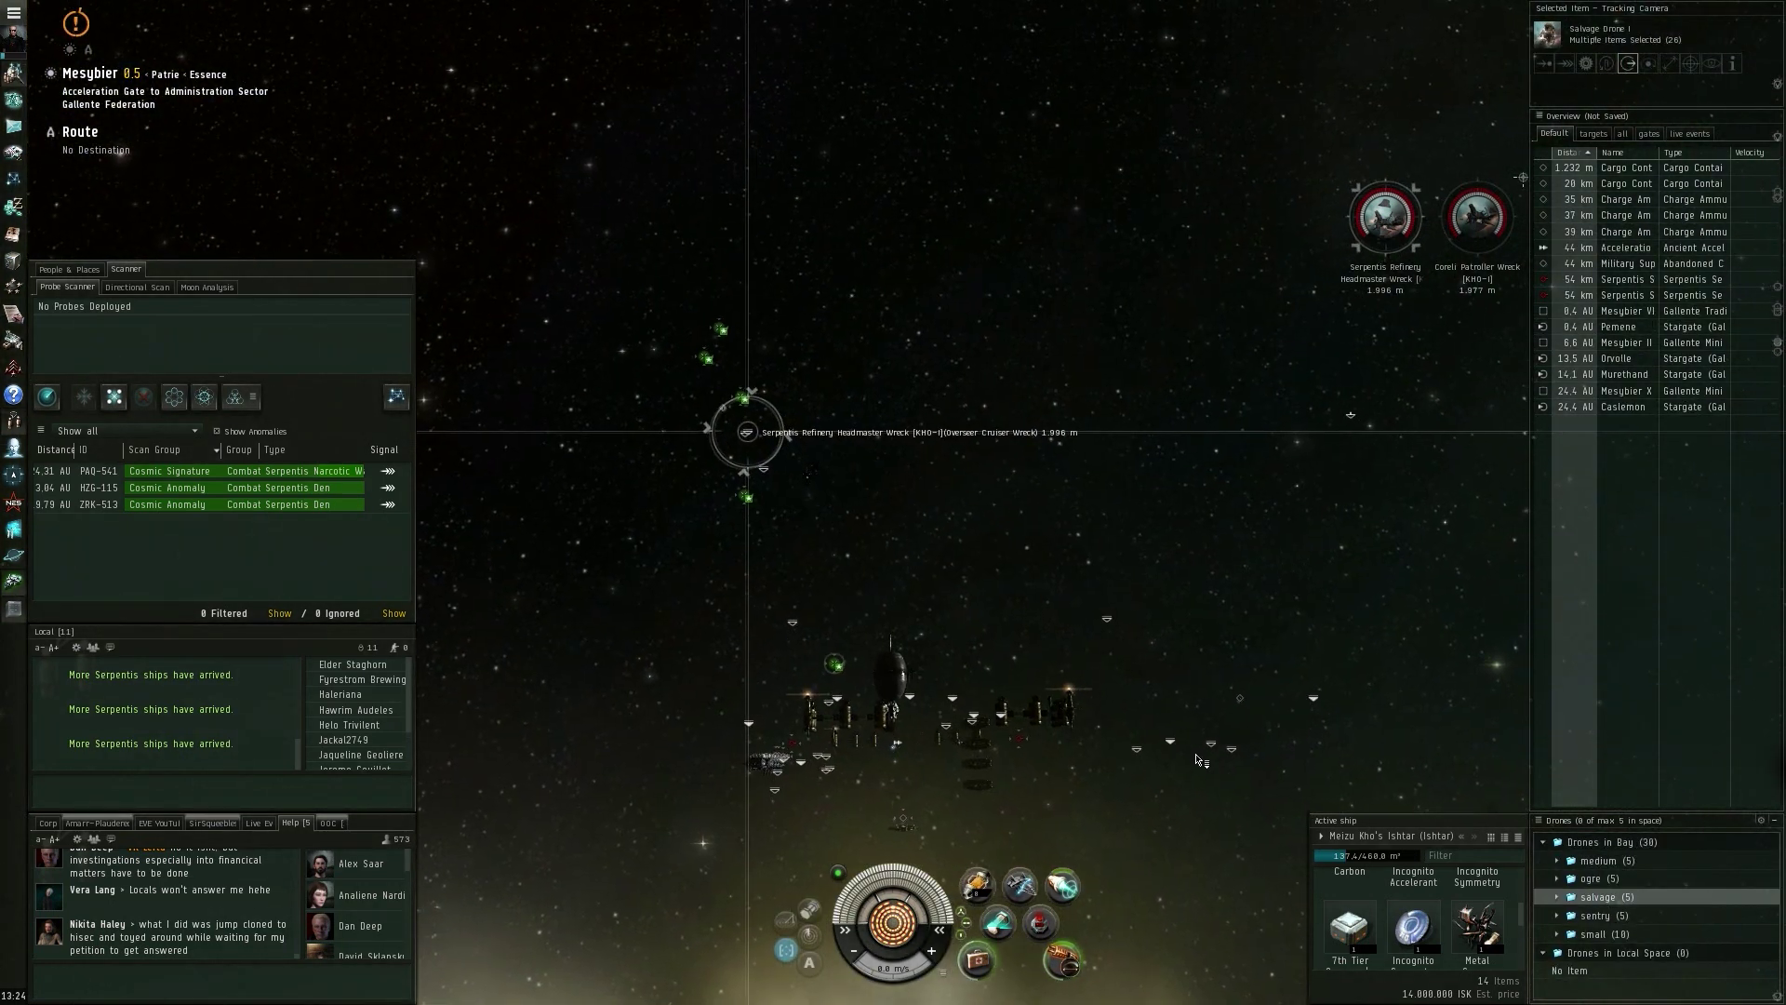
# Send five salvage drones onto the Serpentis wrecks, then recall them with Shift+R
pyautogui.moveTo(978, 629); pyautogui.dragTo(960, 479)
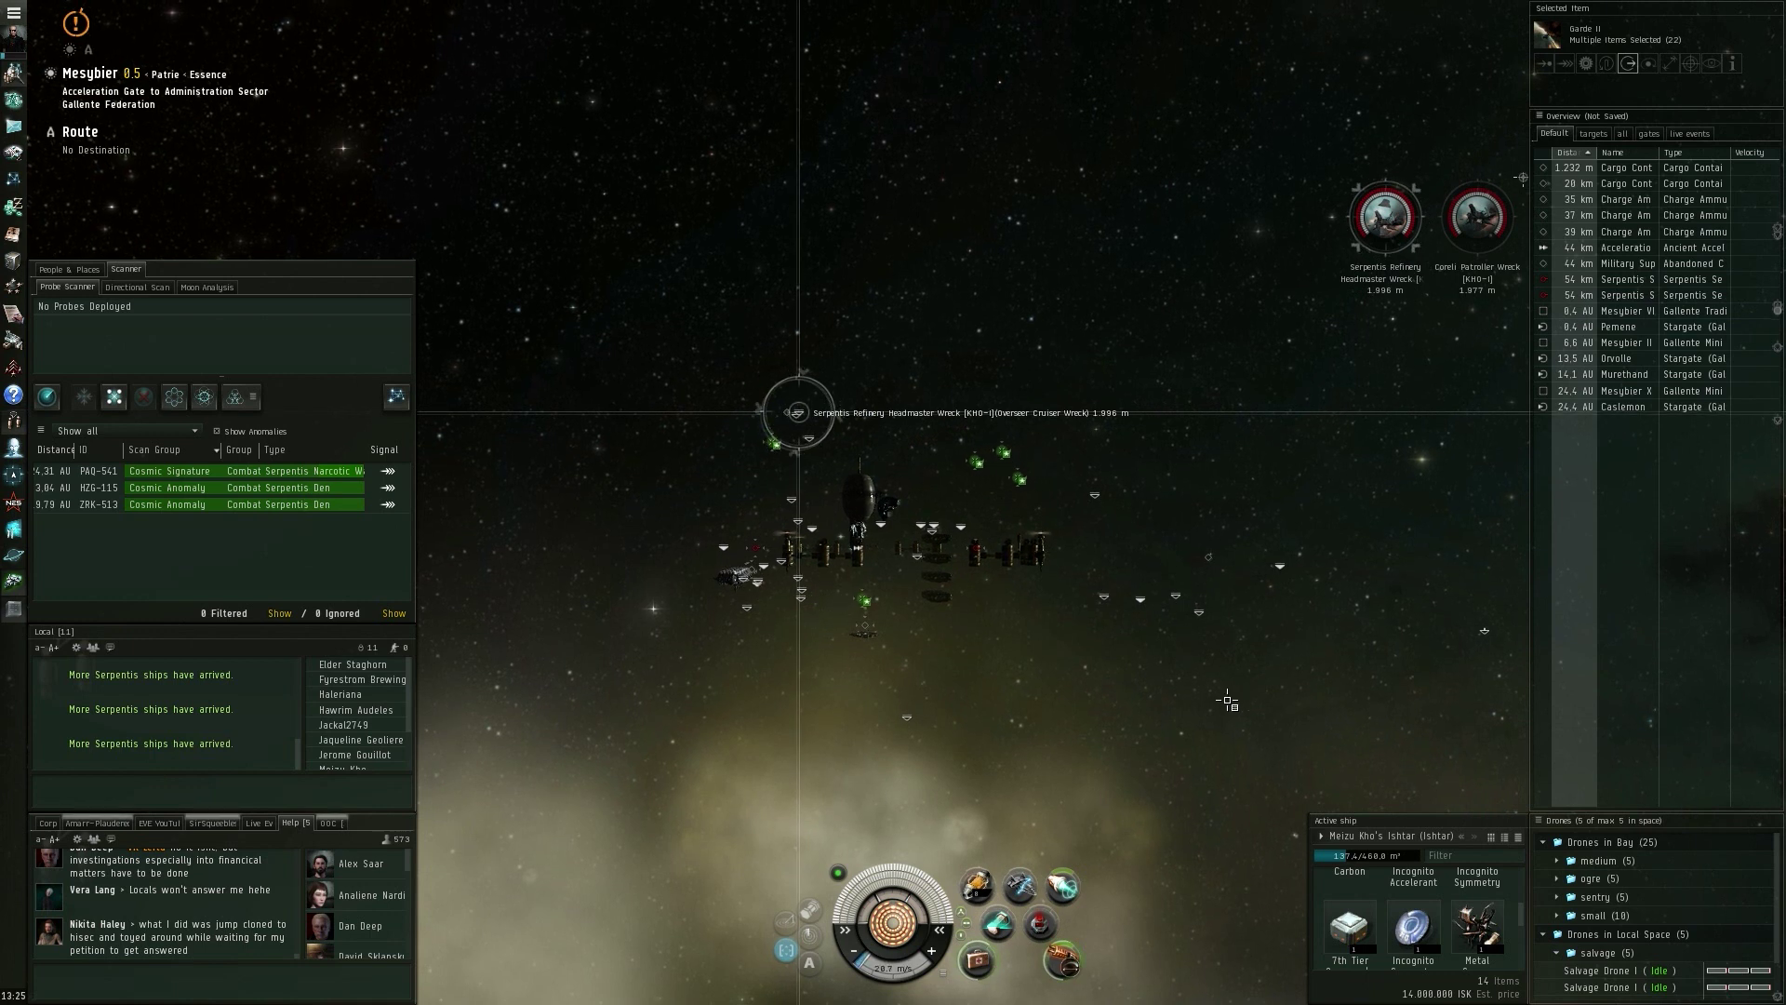
pyautogui.moveTo(1229, 699); pyautogui.dragTo(1164, 671)
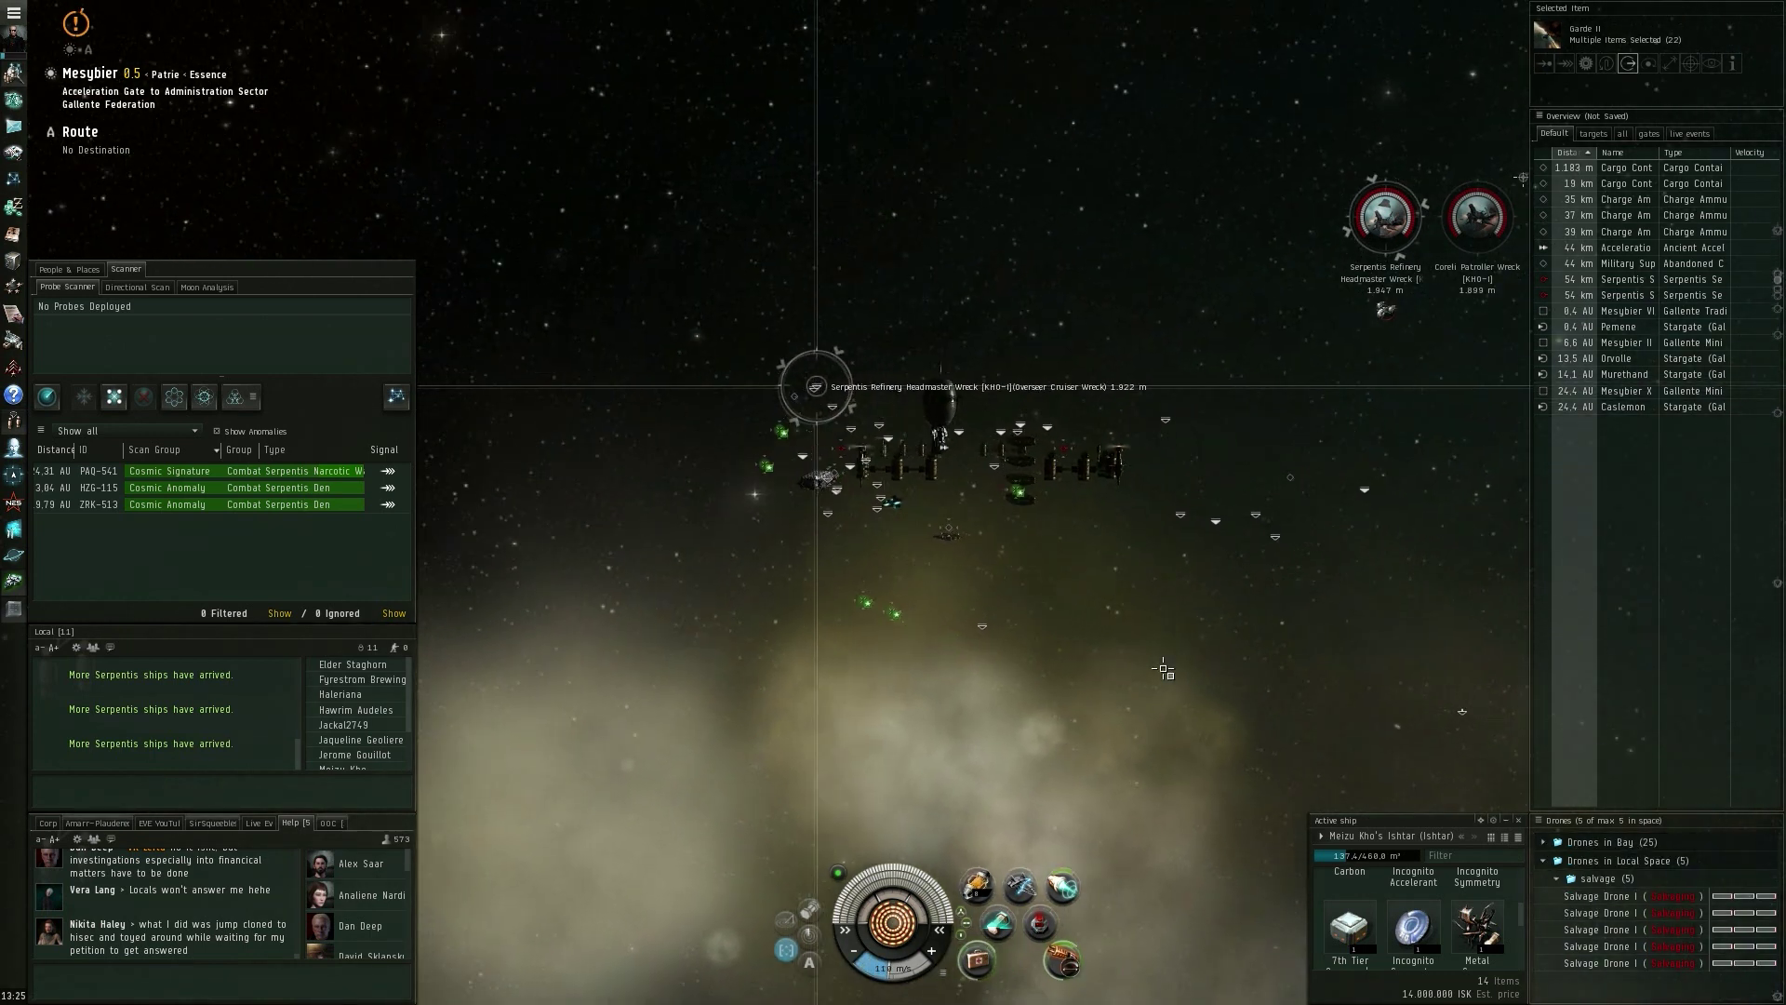
pyautogui.moveTo(1163, 670); pyautogui.dragTo(1007, 576)
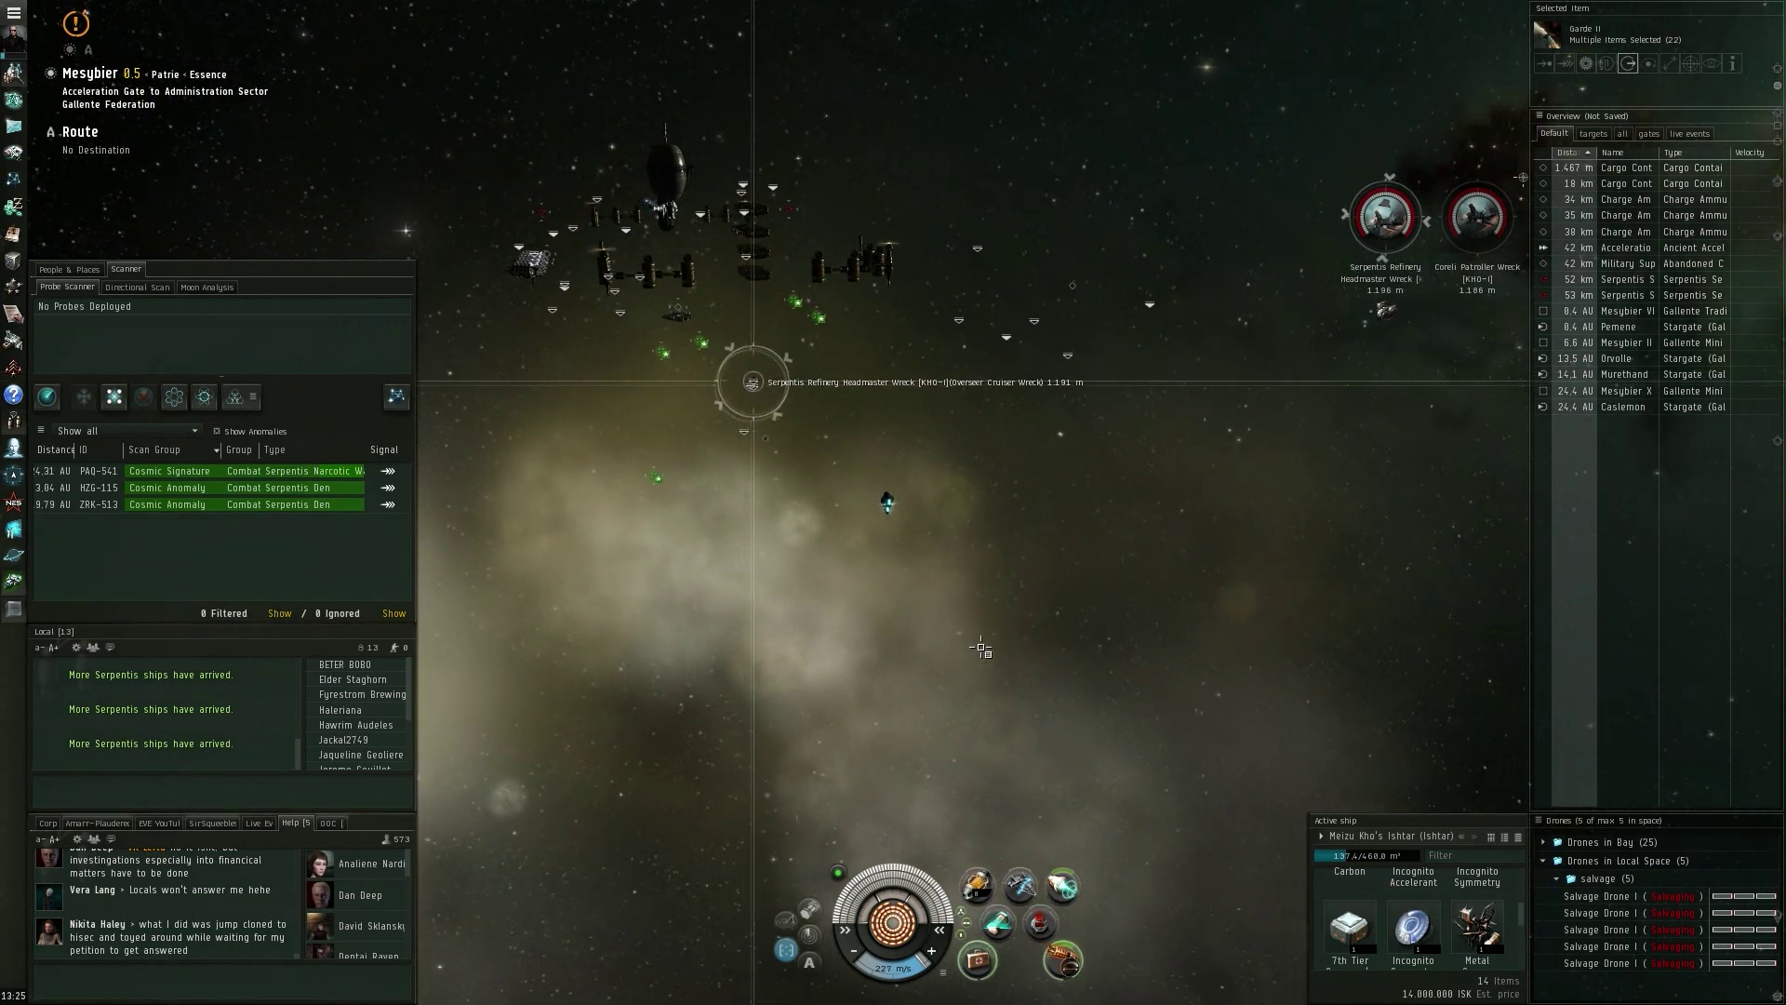
pyautogui.moveTo(929, 625)
pyautogui.mouseDown()
pyautogui.moveTo(1130, 684)
pyautogui.moveTo(1165, 675)
pyautogui.mouseUp()
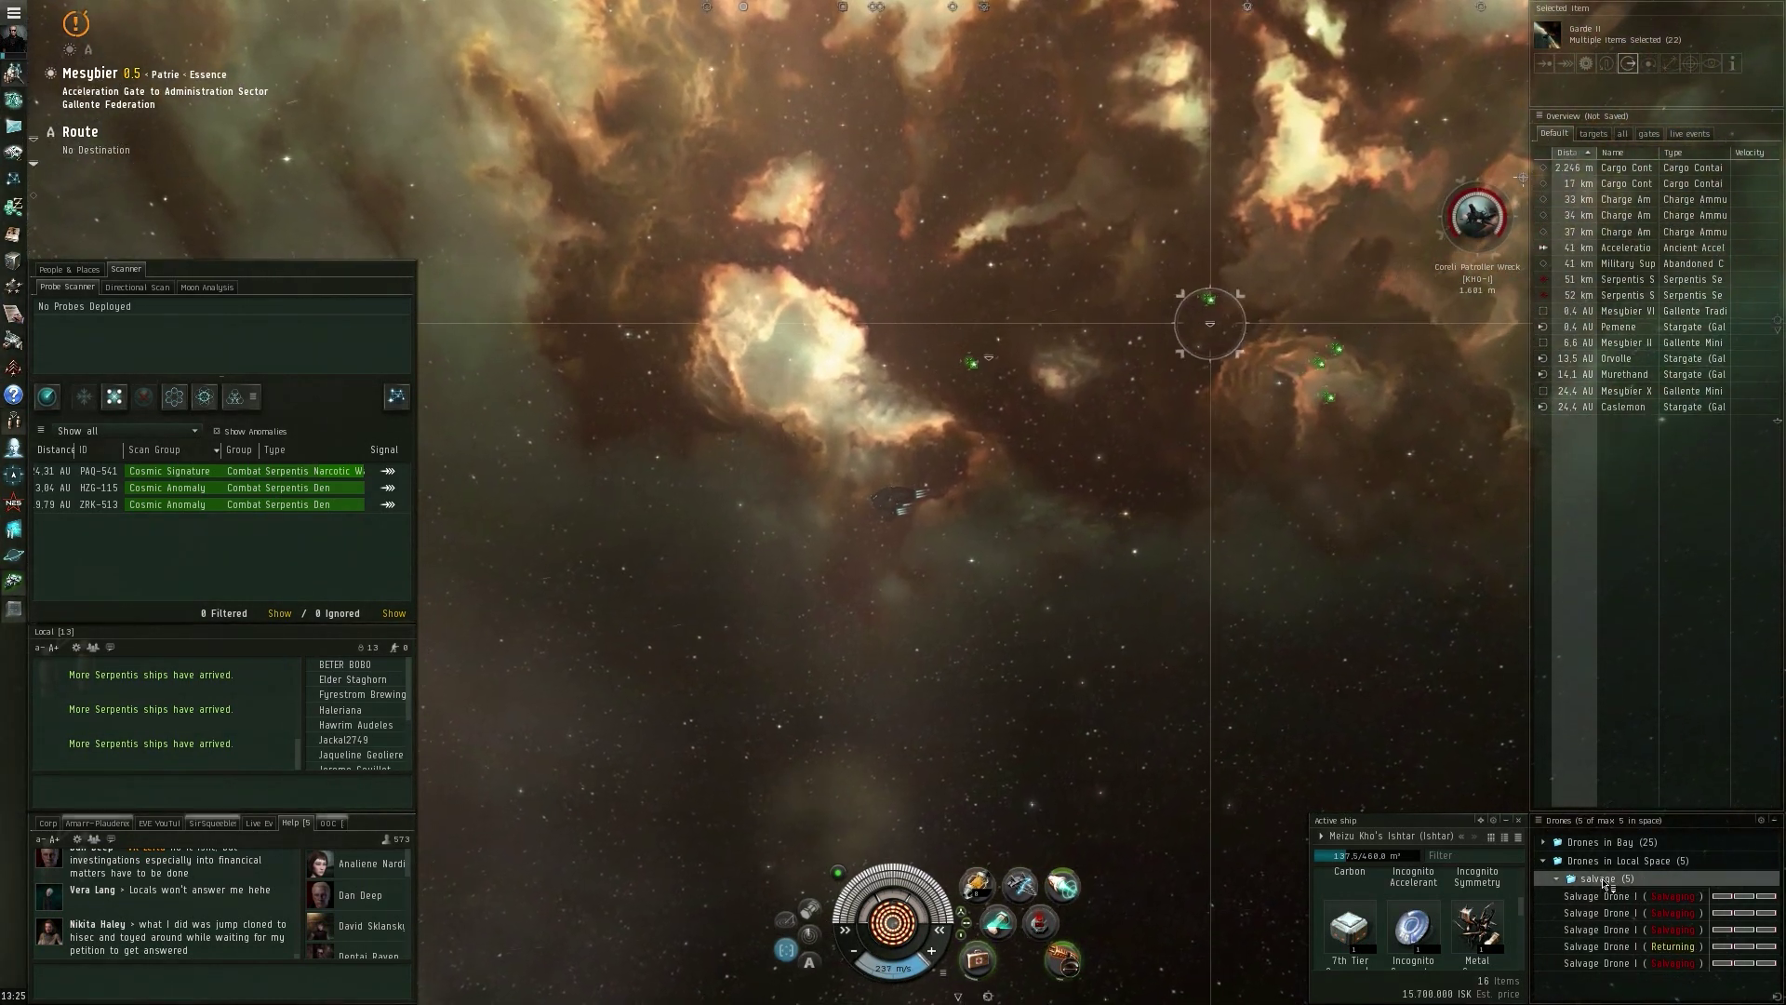
pyautogui.hotkey('shift', 'r')
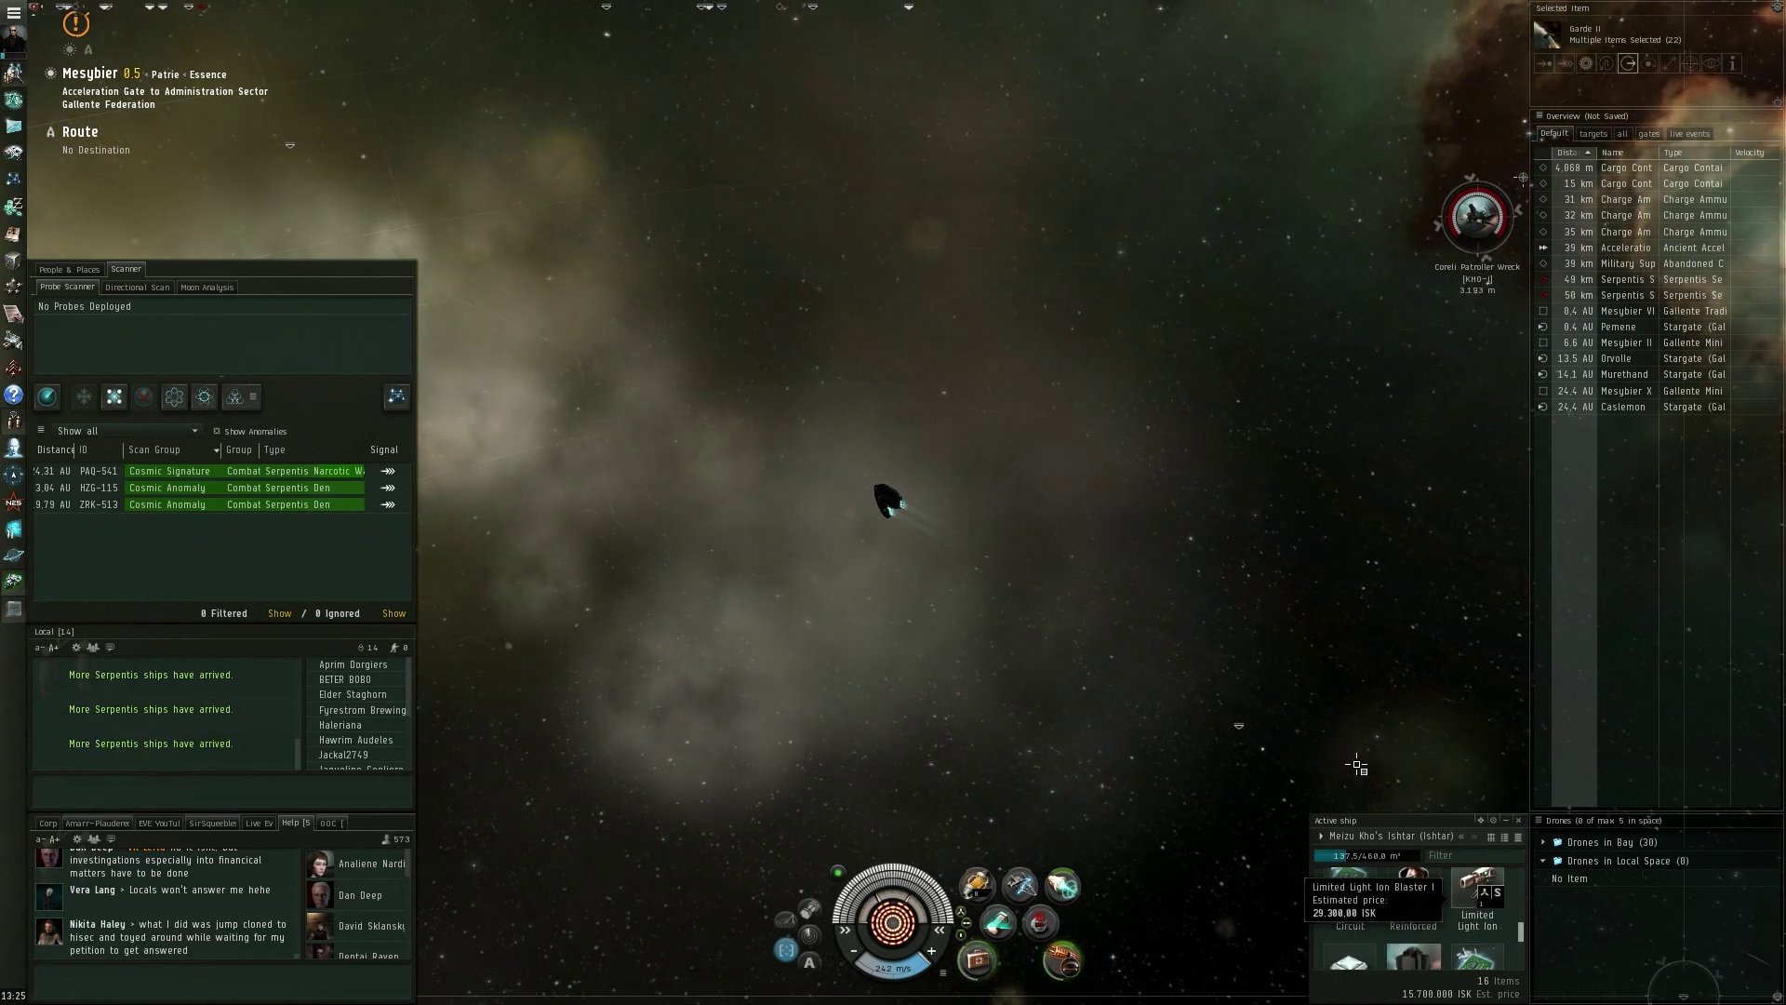
# Speed toward the acceleration gate with the afterburner and dismiss the object info popup
pyautogui.moveTo(1159, 600)
pyautogui.mouseDown()
pyautogui.moveTo(1159, 749)
pyautogui.moveTo(1094, 712)
pyautogui.mouseUp()
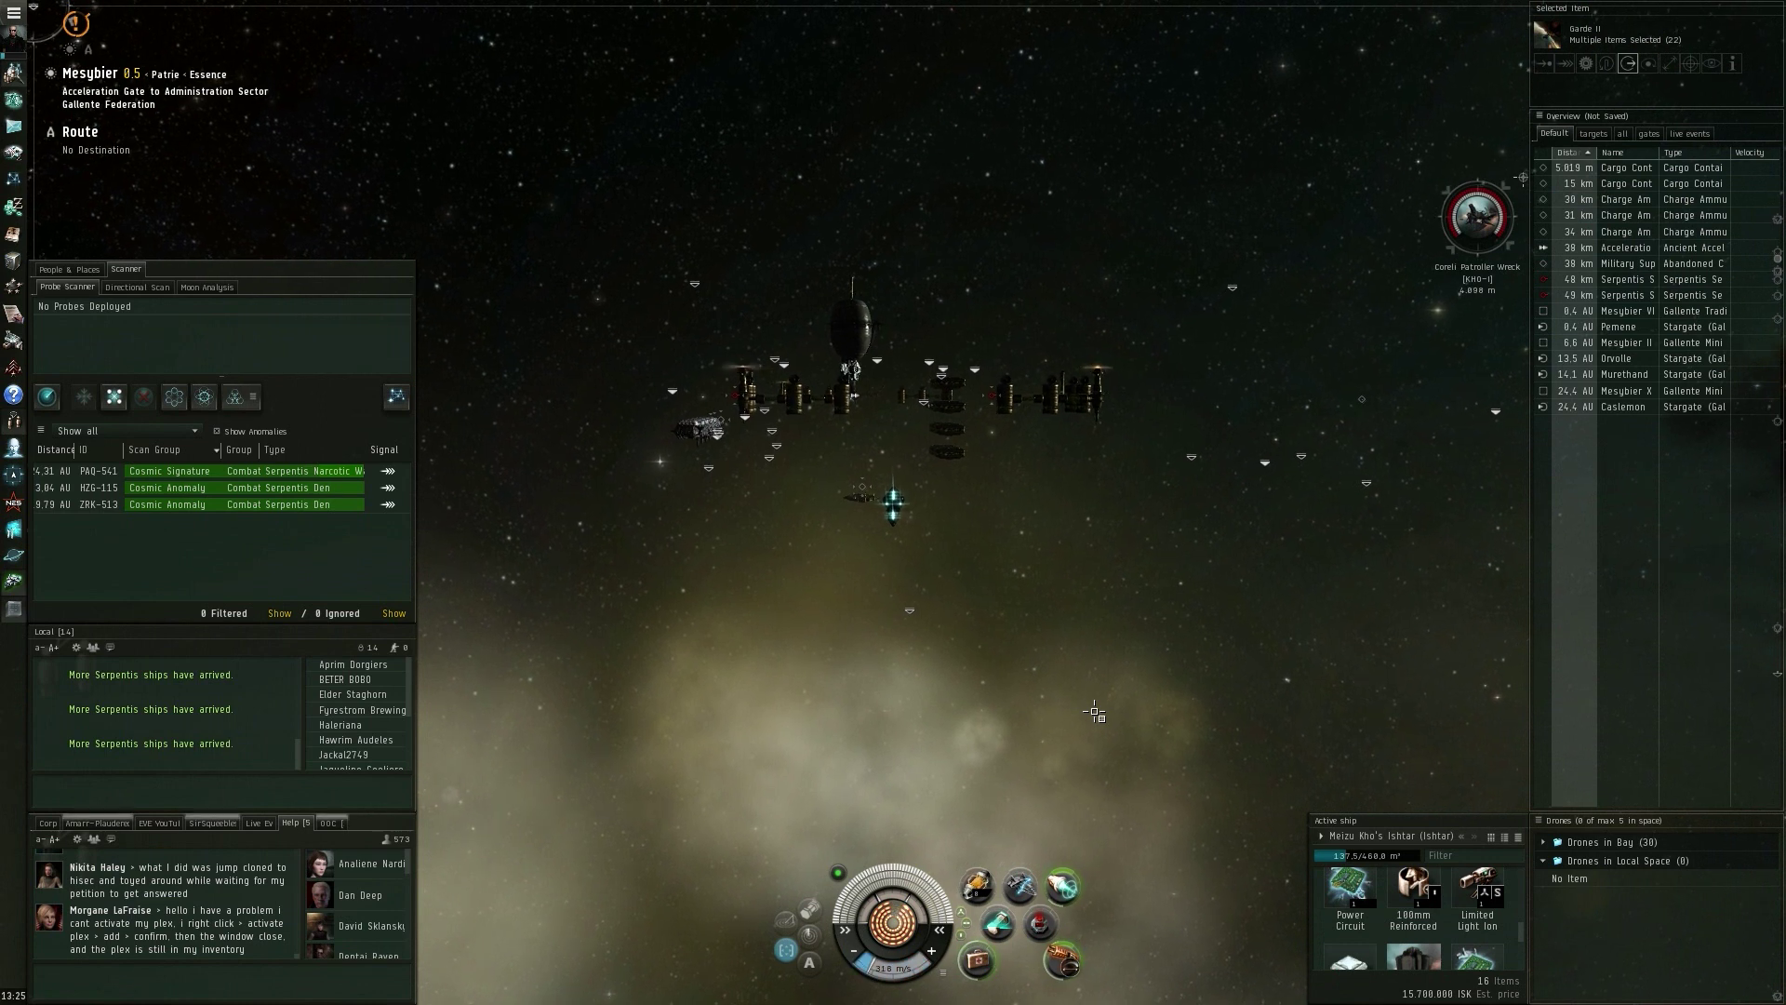
pyautogui.click(1063, 888)
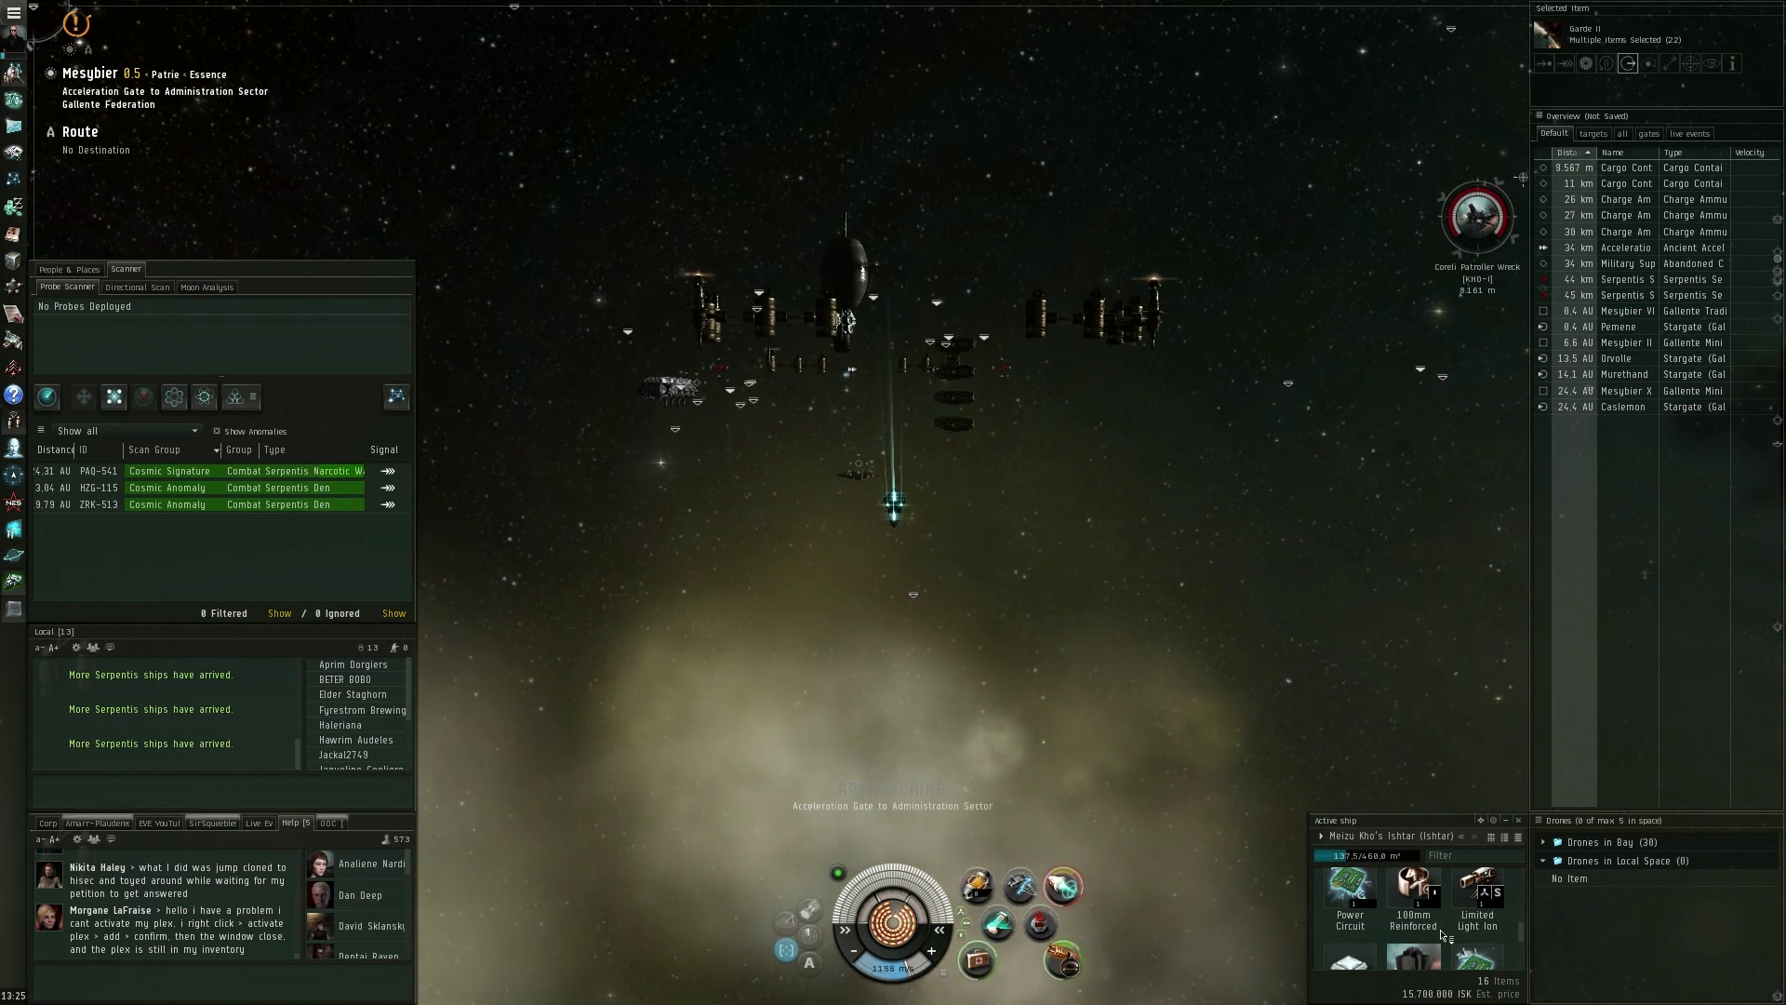
pyautogui.scroll(-2, 1443, 937)
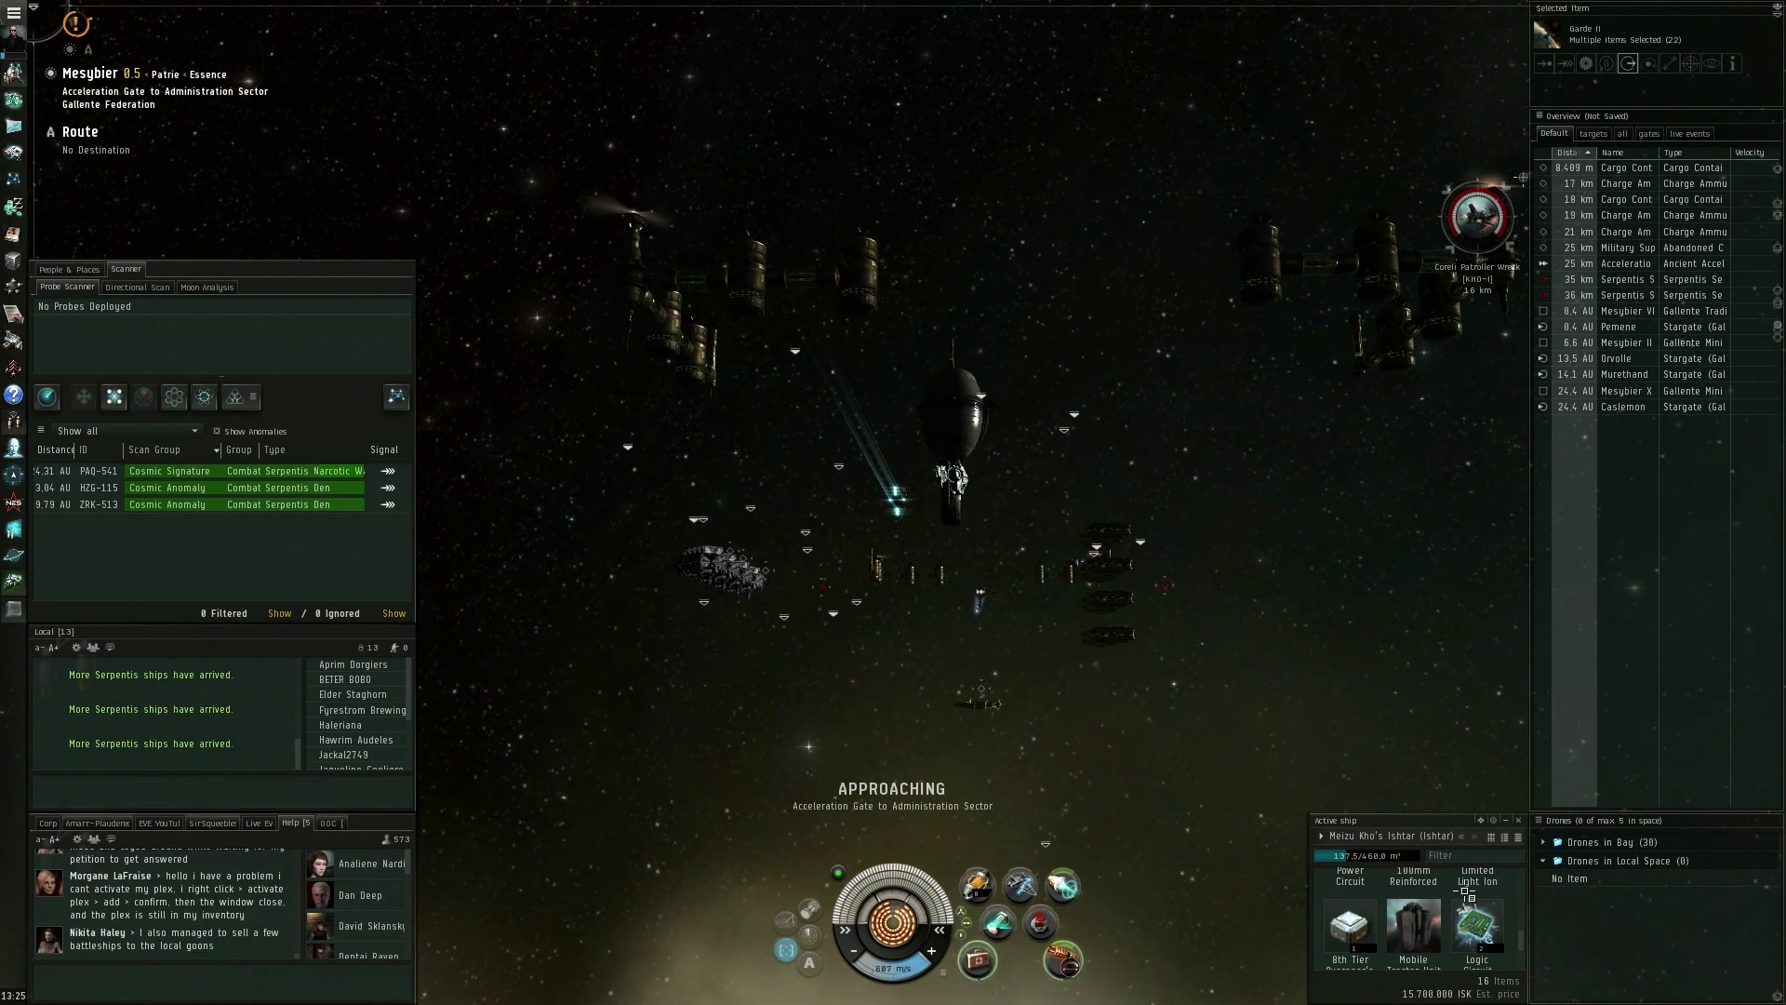
pyautogui.scroll(-1, 1473, 899)
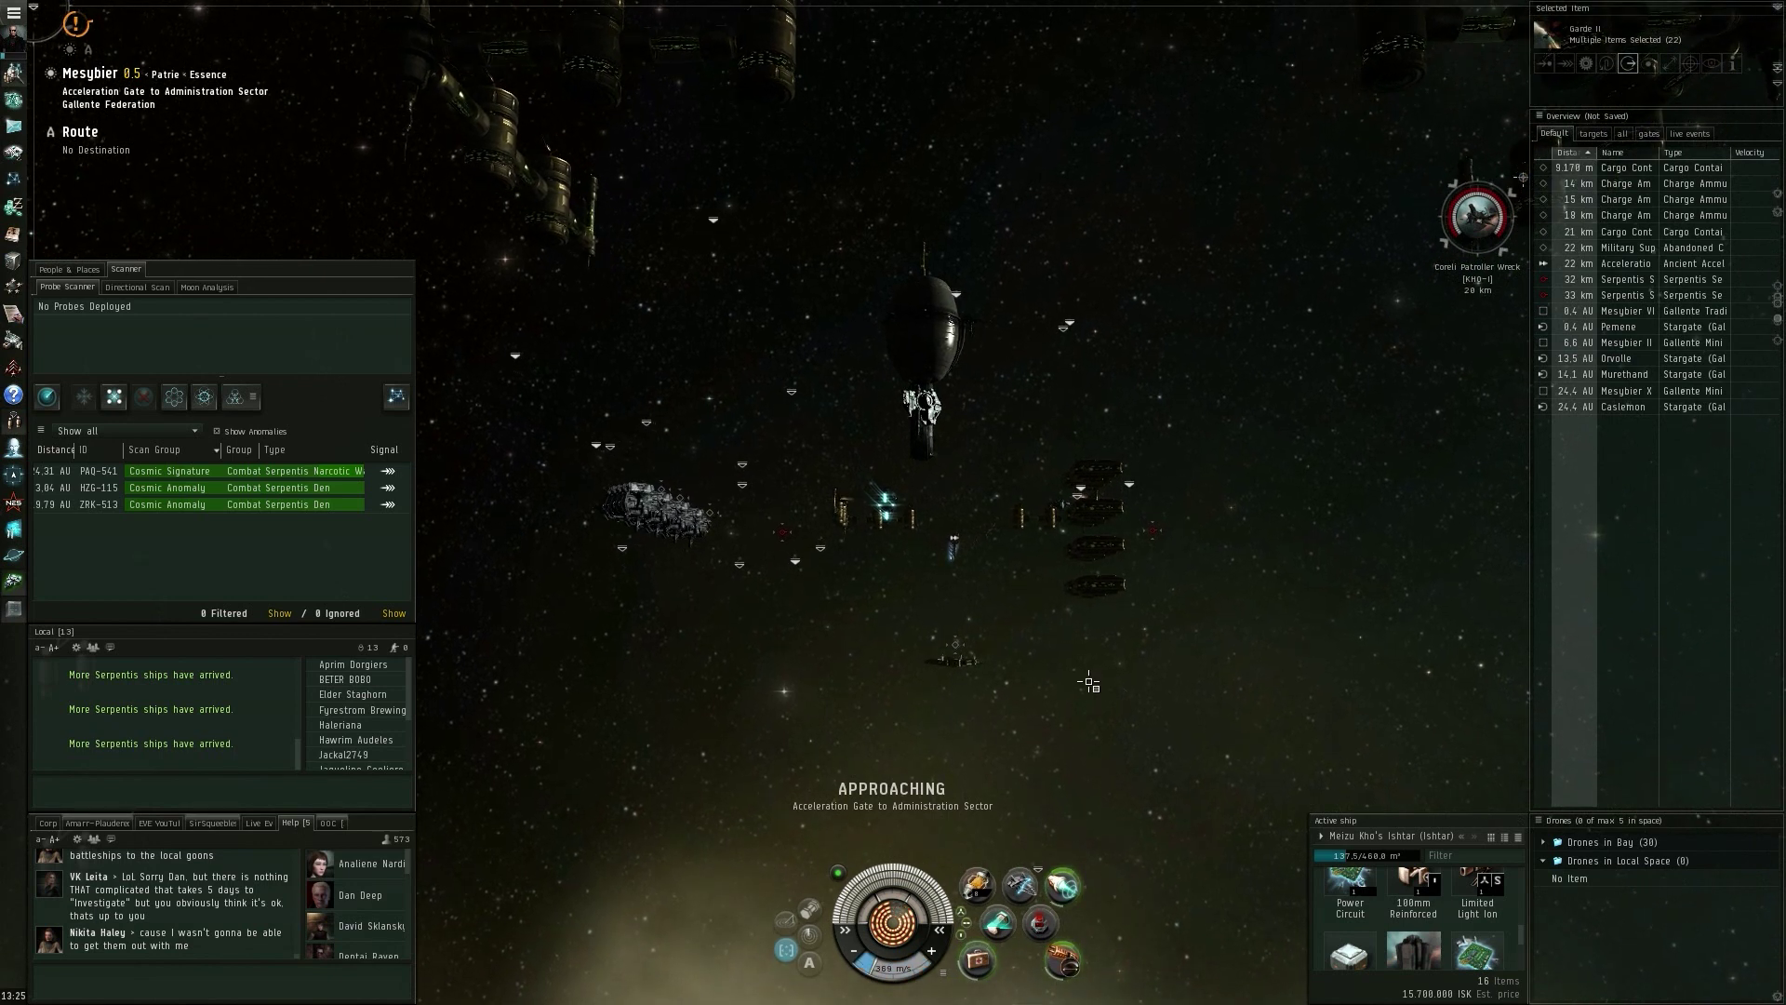
pyautogui.scroll(-2, 1476, 939)
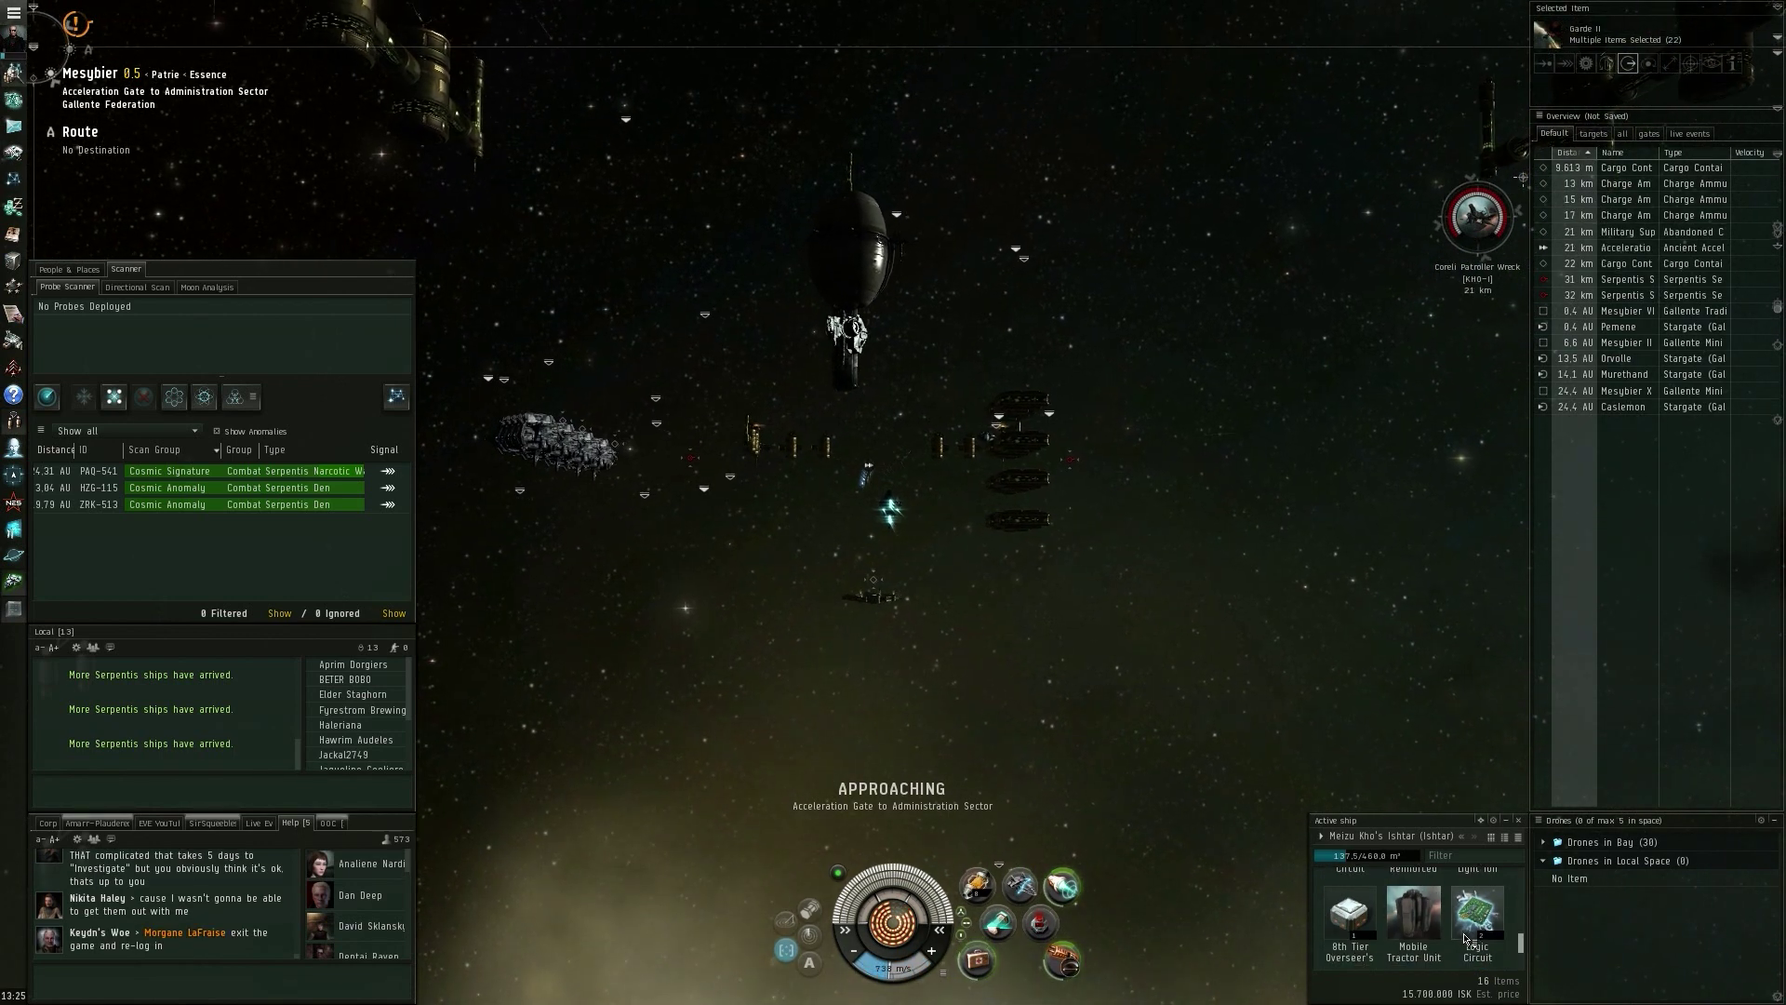
pyautogui.scroll(2, 1409, 921)
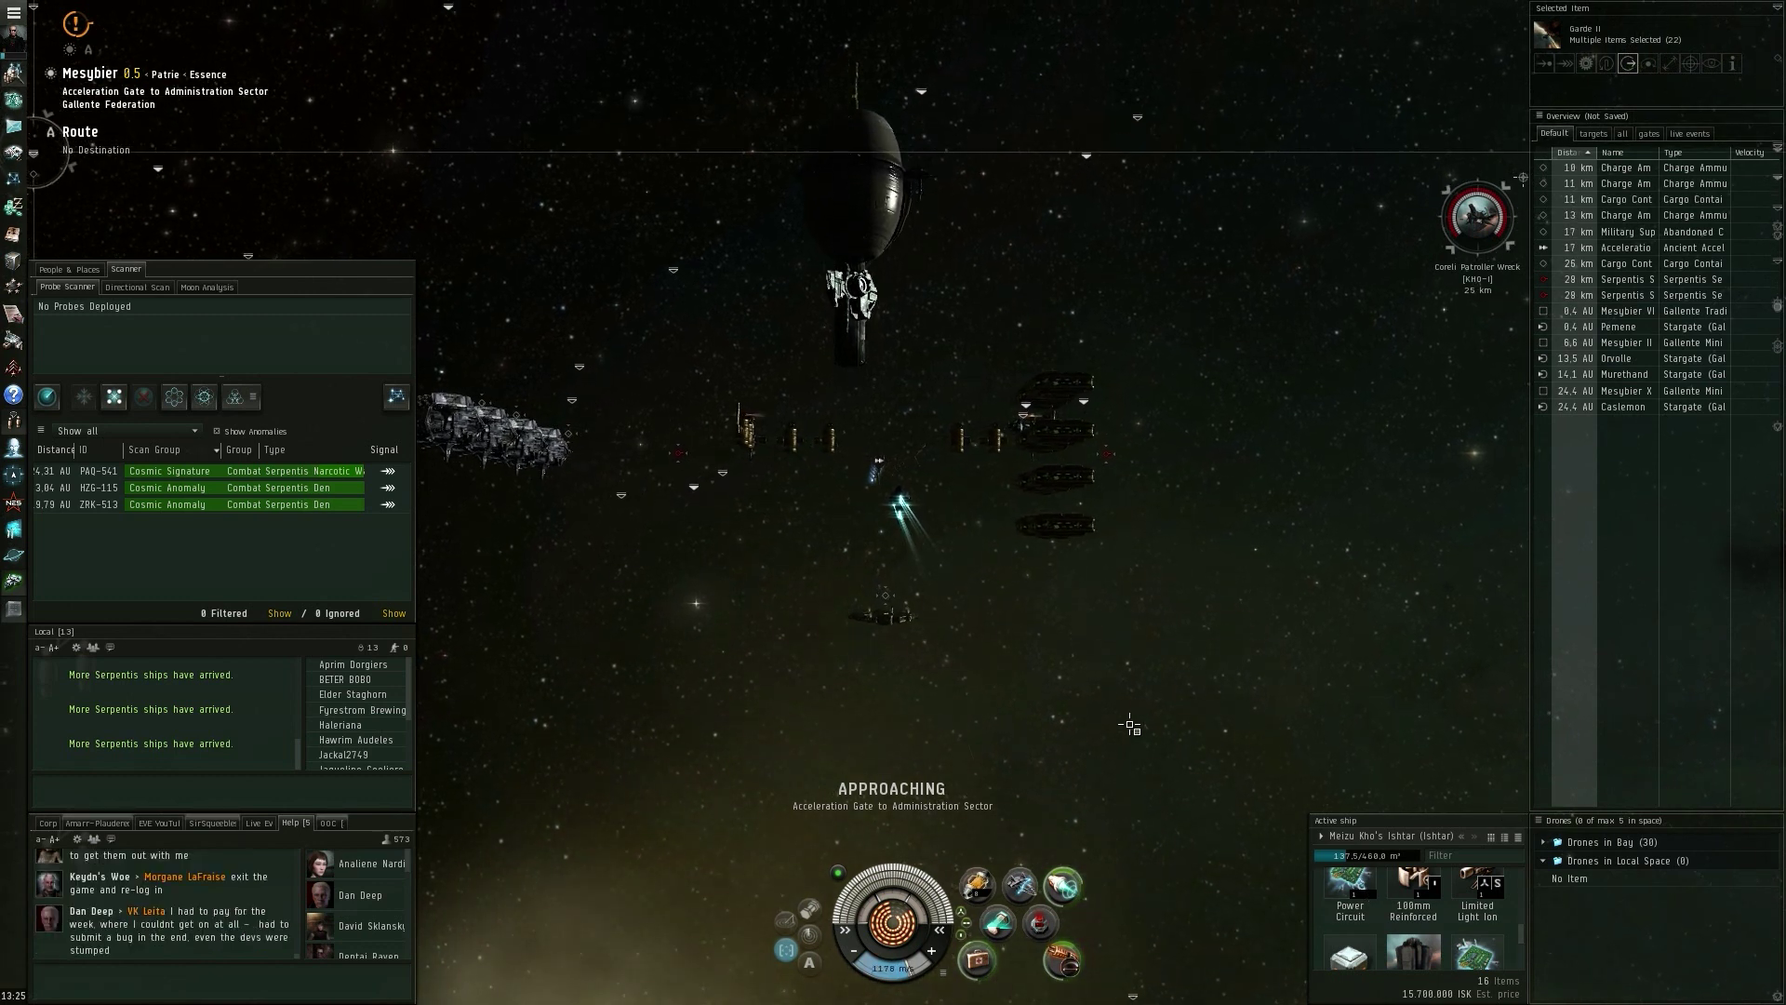
pyautogui.scroll(-3, 1449, 964)
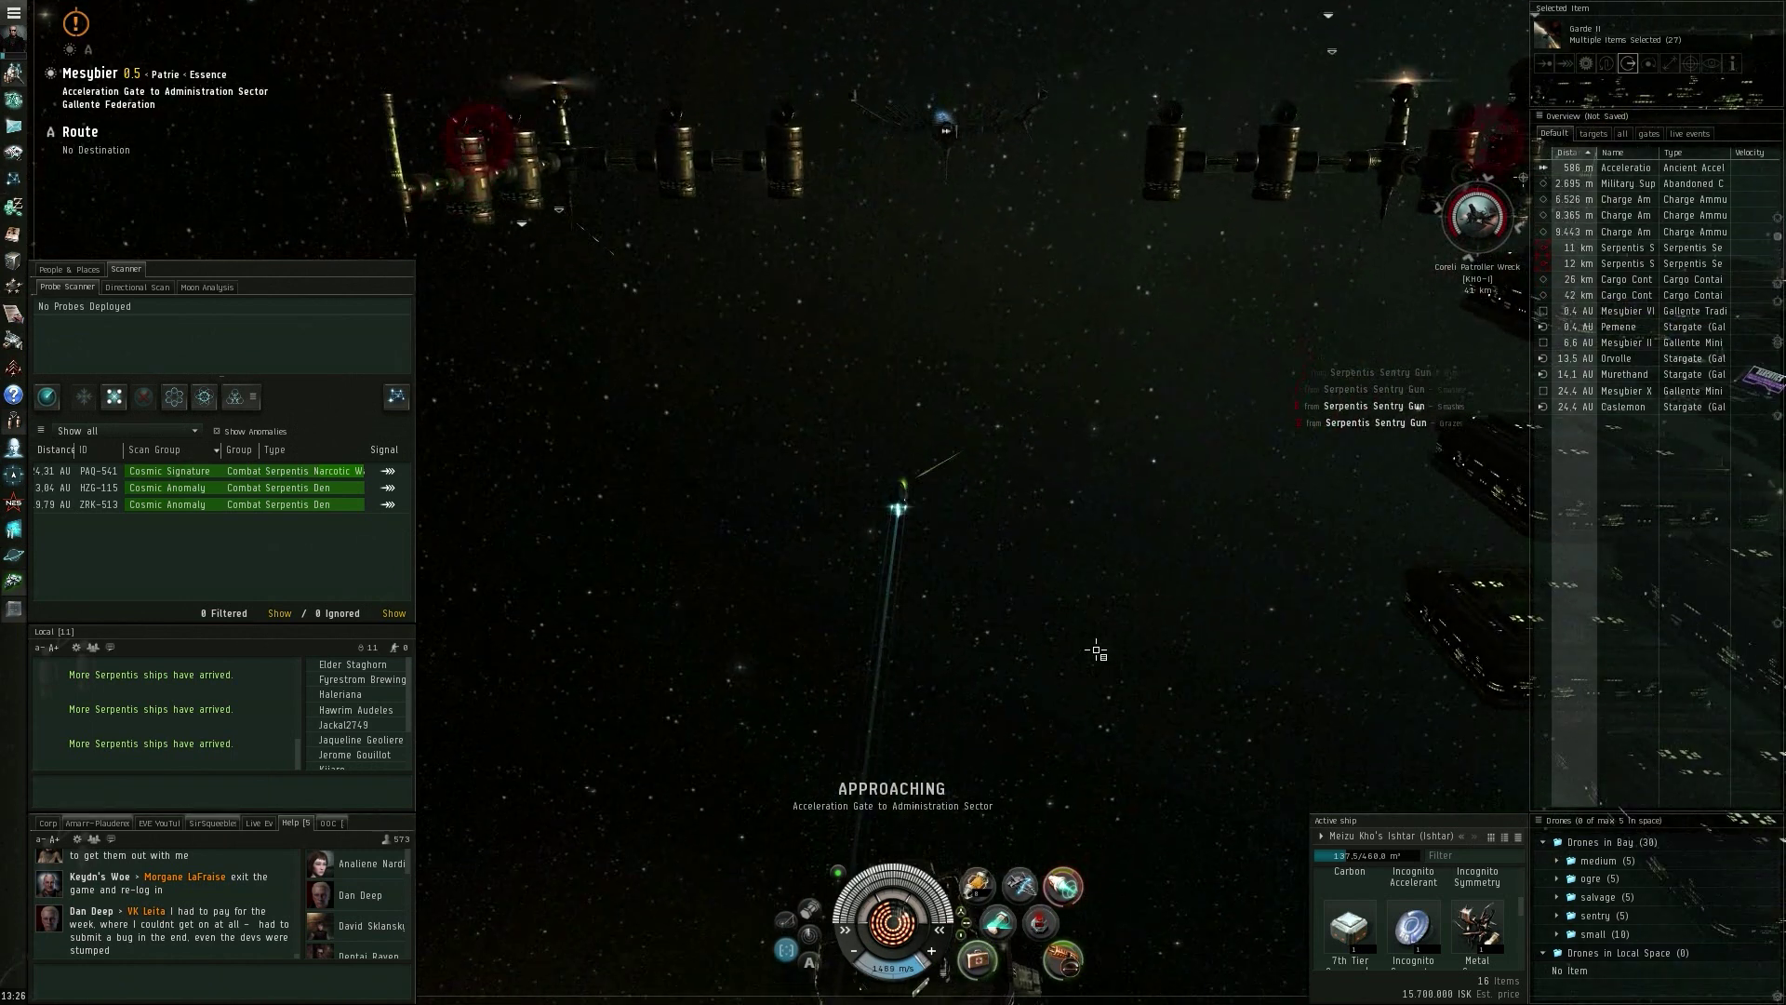
pyautogui.click(691, 192)
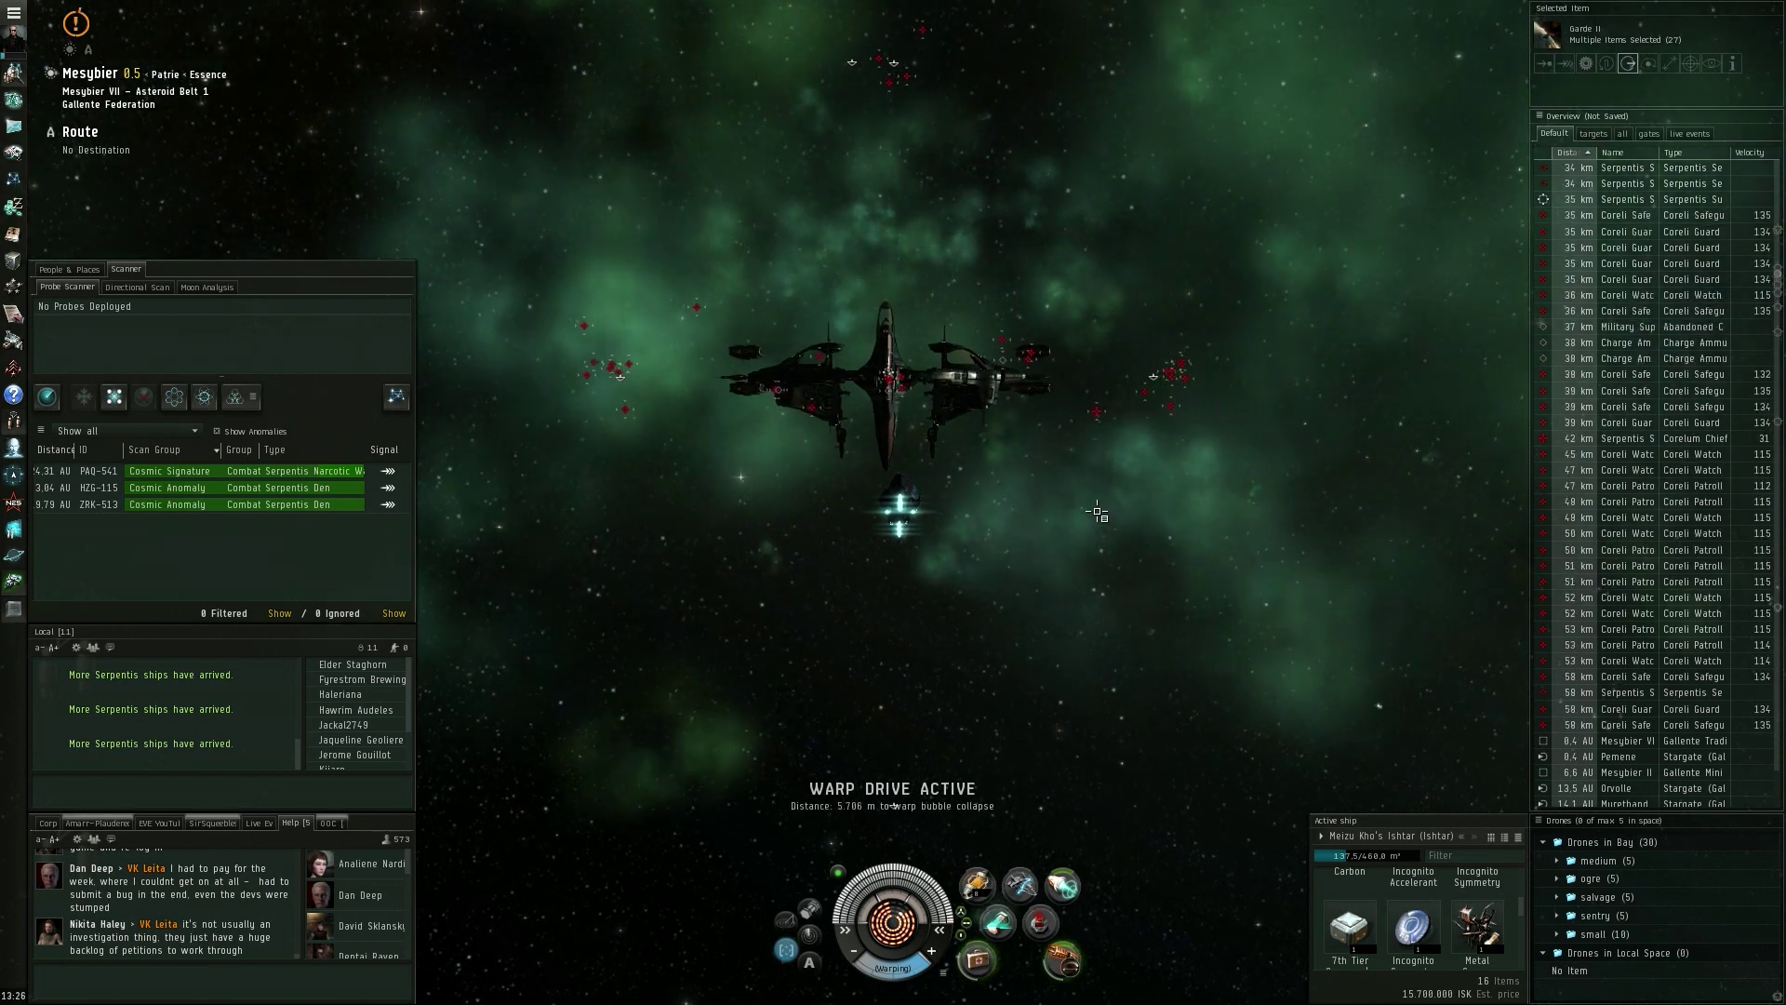
pyautogui.scroll(-3, 1445, 899)
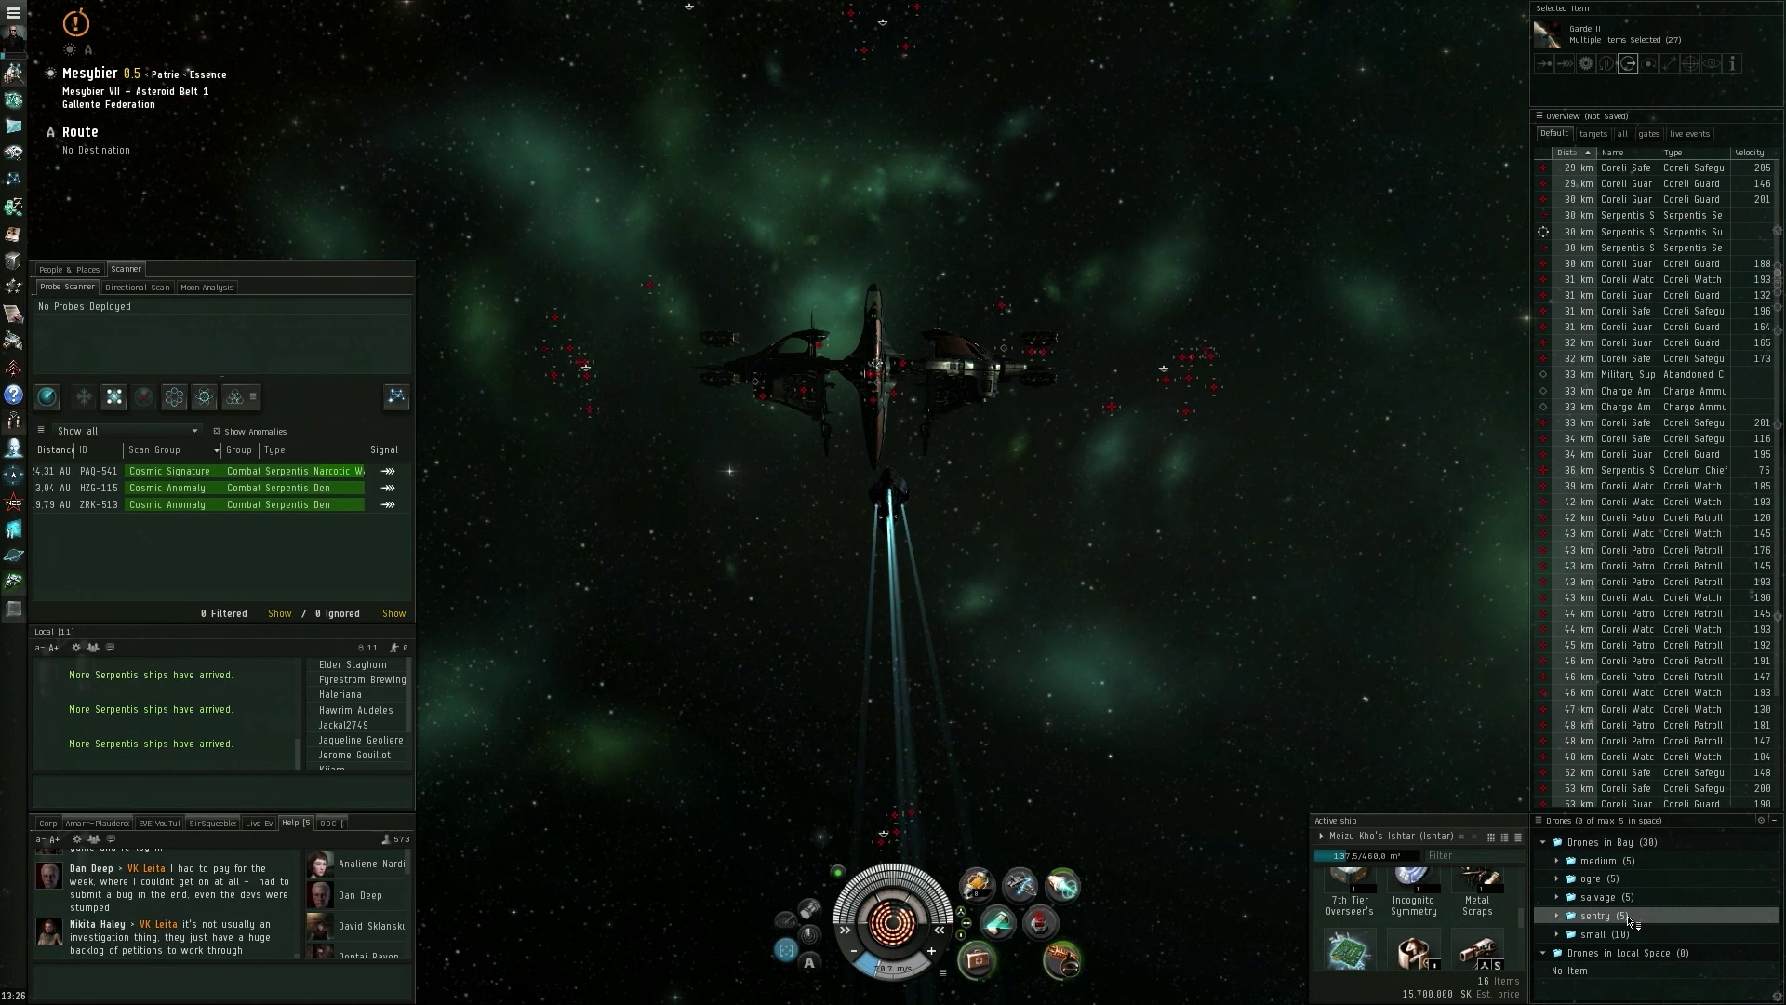
# Select the Serpentis Supply Stronghold, deploy the Mobile Tractor Unit and collapse the drone bay groups
pyautogui.click(991, 405)
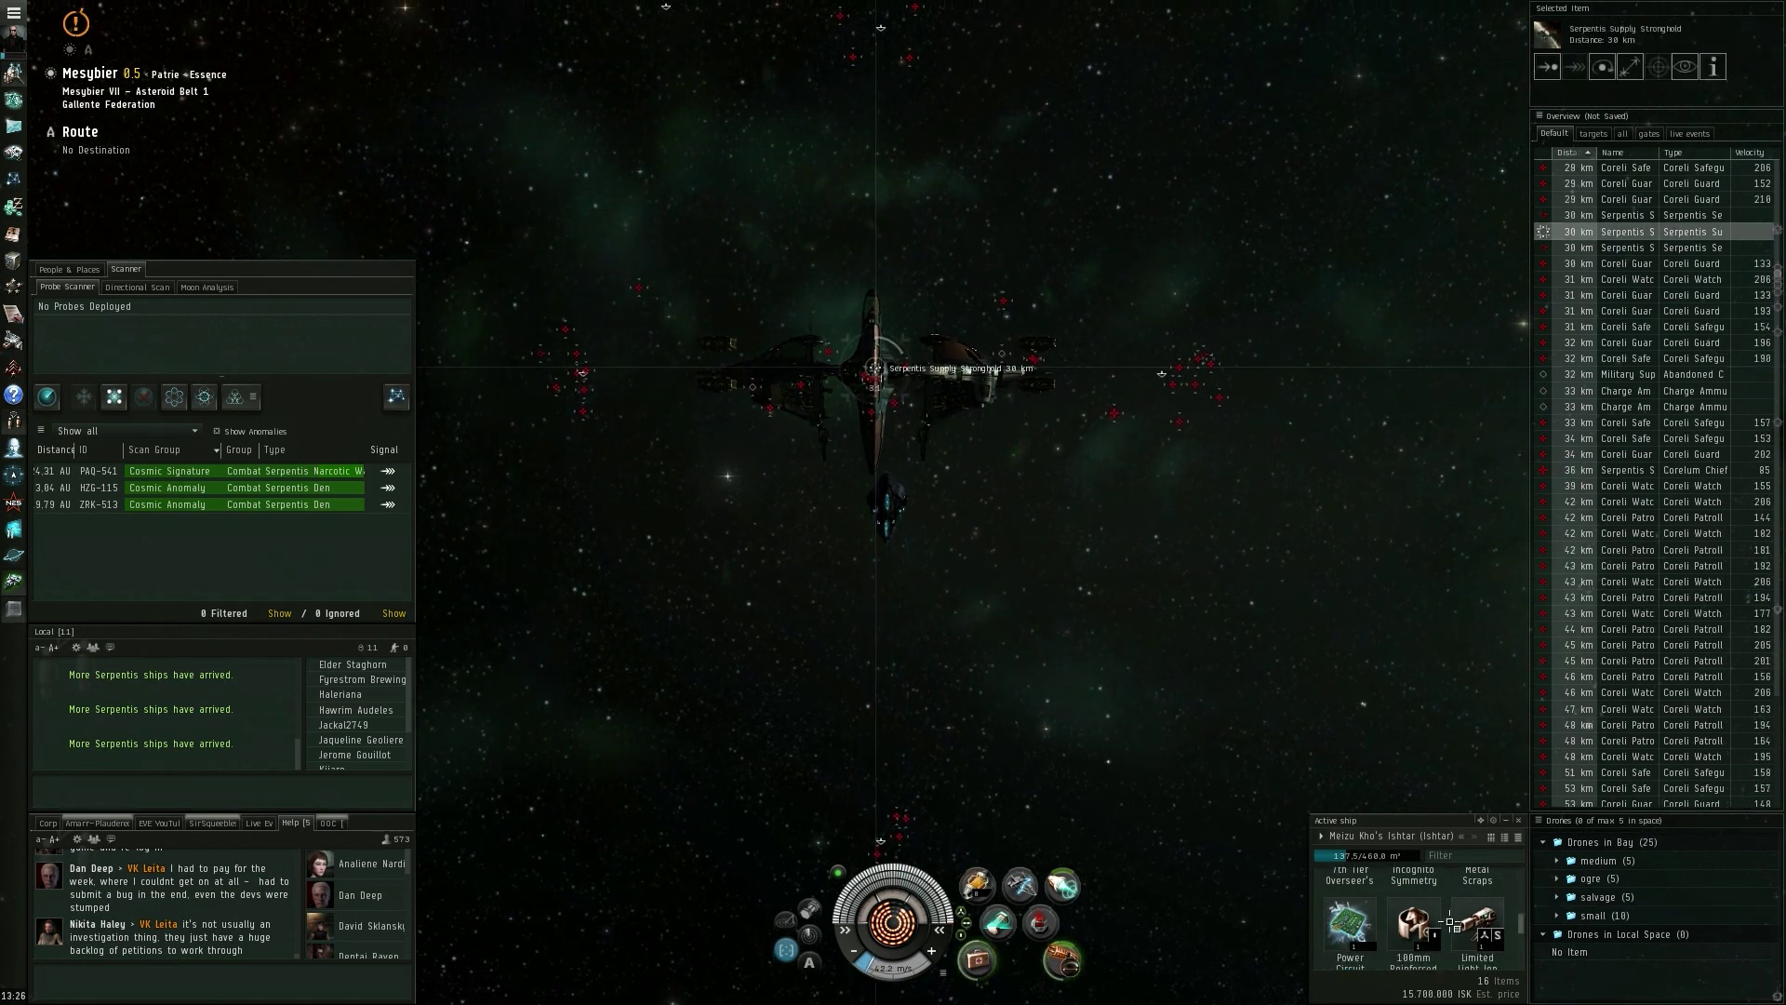
pyautogui.scroll(3, 1452, 922)
pyautogui.click(1427, 933)
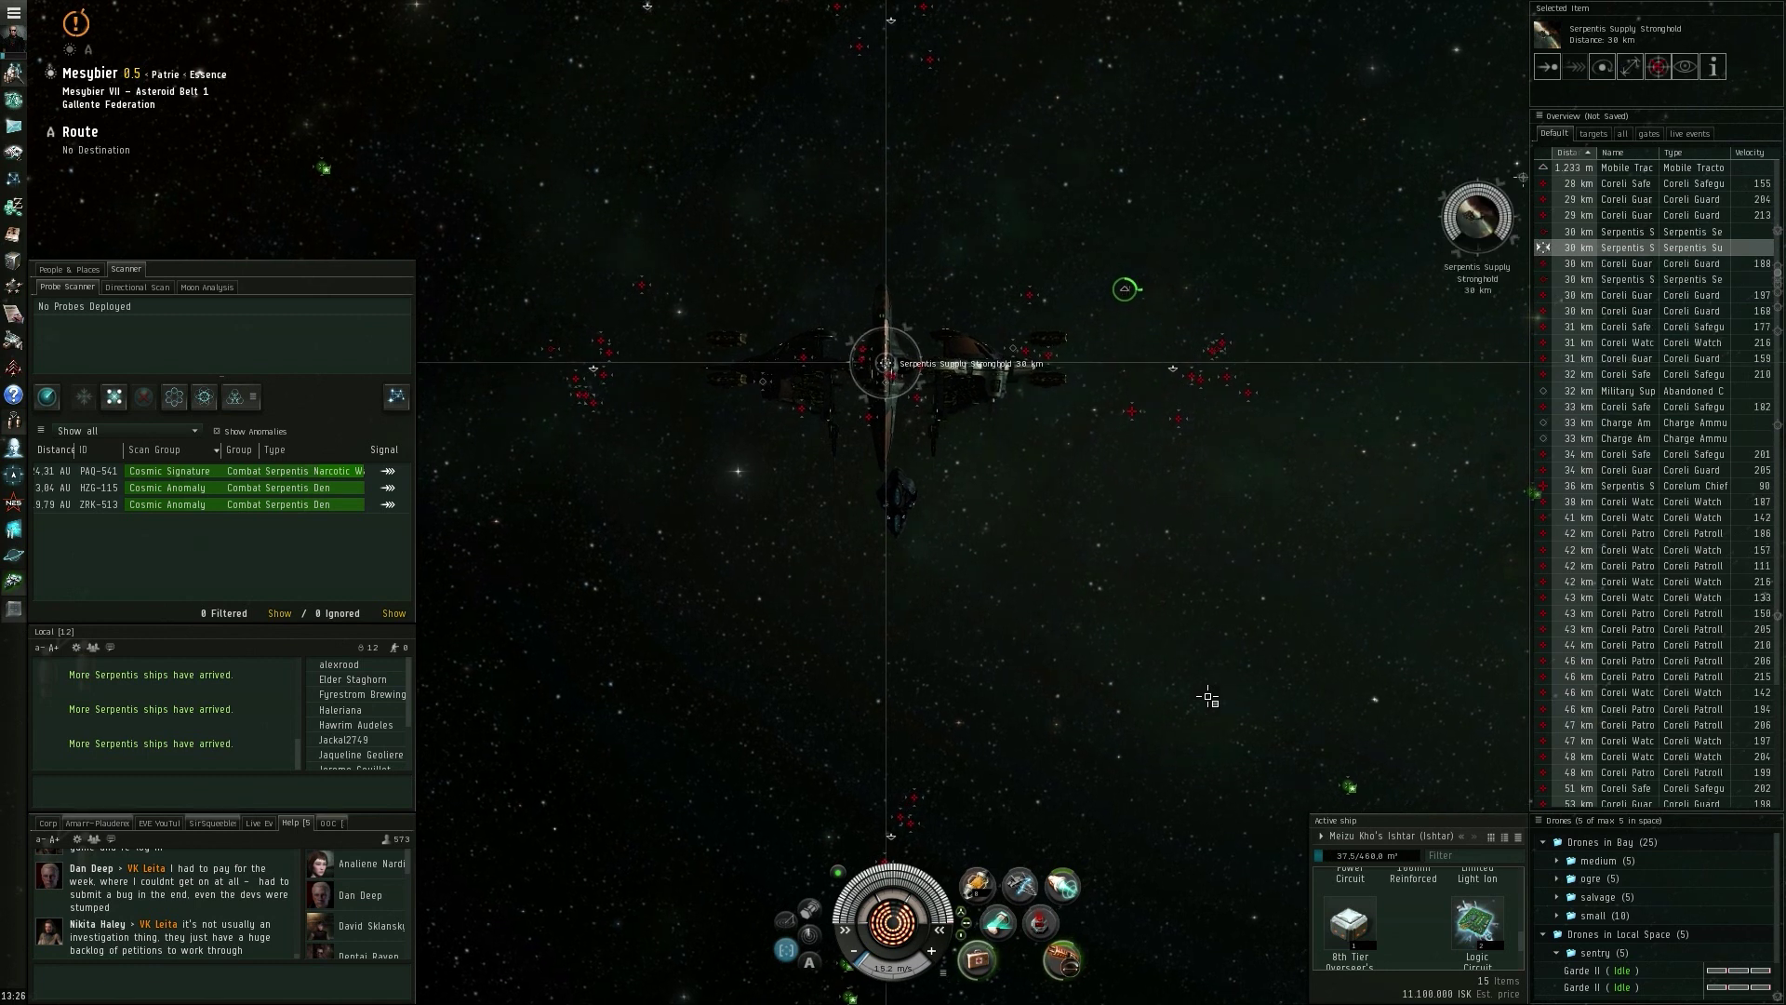
pyautogui.click(1559, 842)
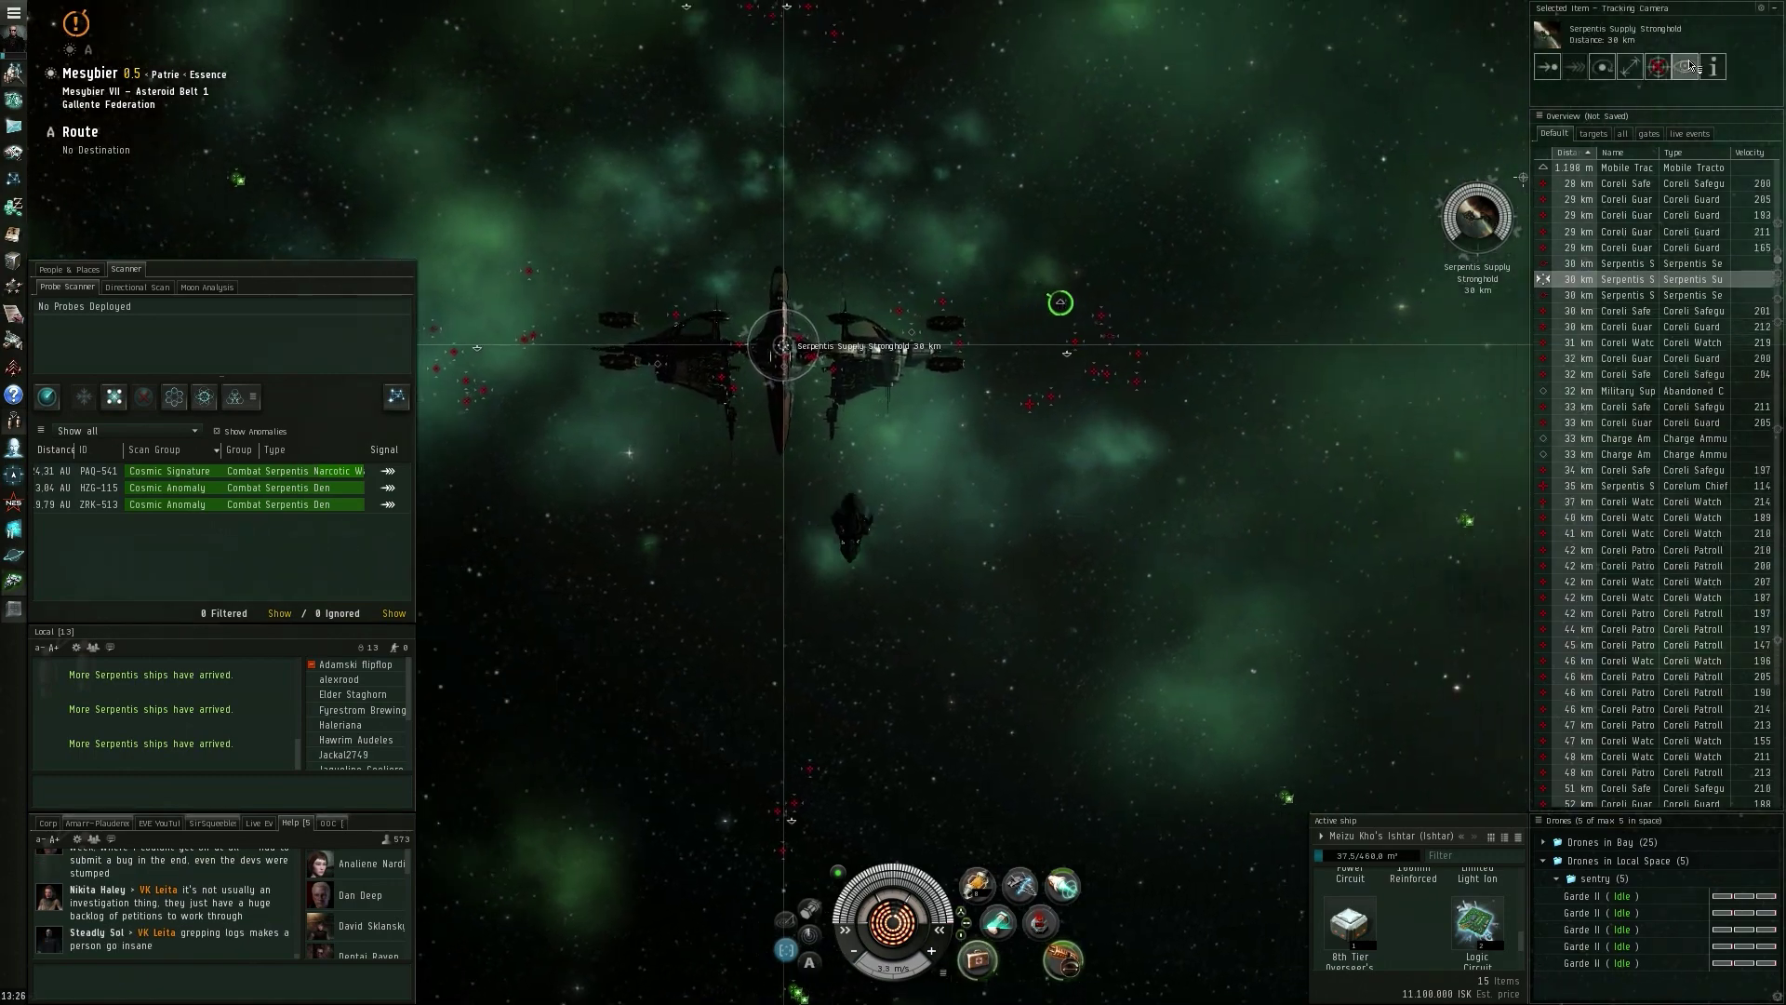
pyautogui.moveTo(977, 419)
pyautogui.mouseDown()
pyautogui.moveTo(1285, 758)
pyautogui.moveTo(1165, 704)
pyautogui.moveTo(1224, 696)
pyautogui.mouseUp()
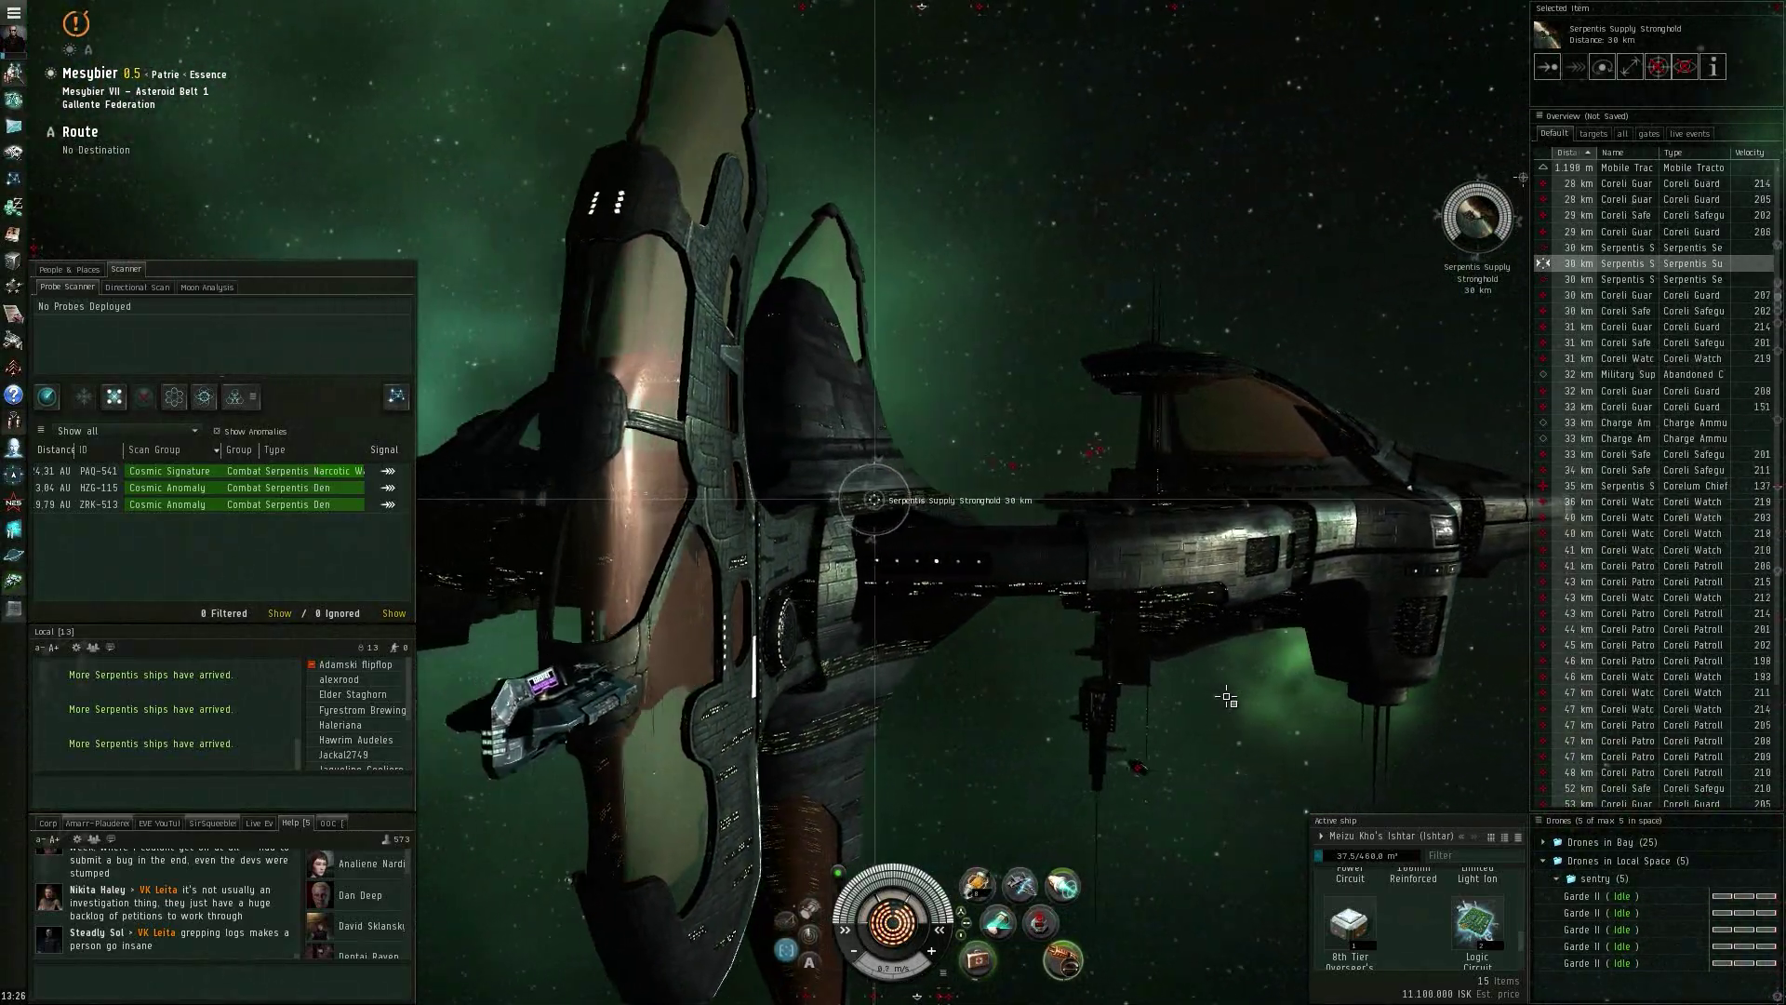
pyautogui.moveTo(1224, 699); pyautogui.dragTo(1214, 706)
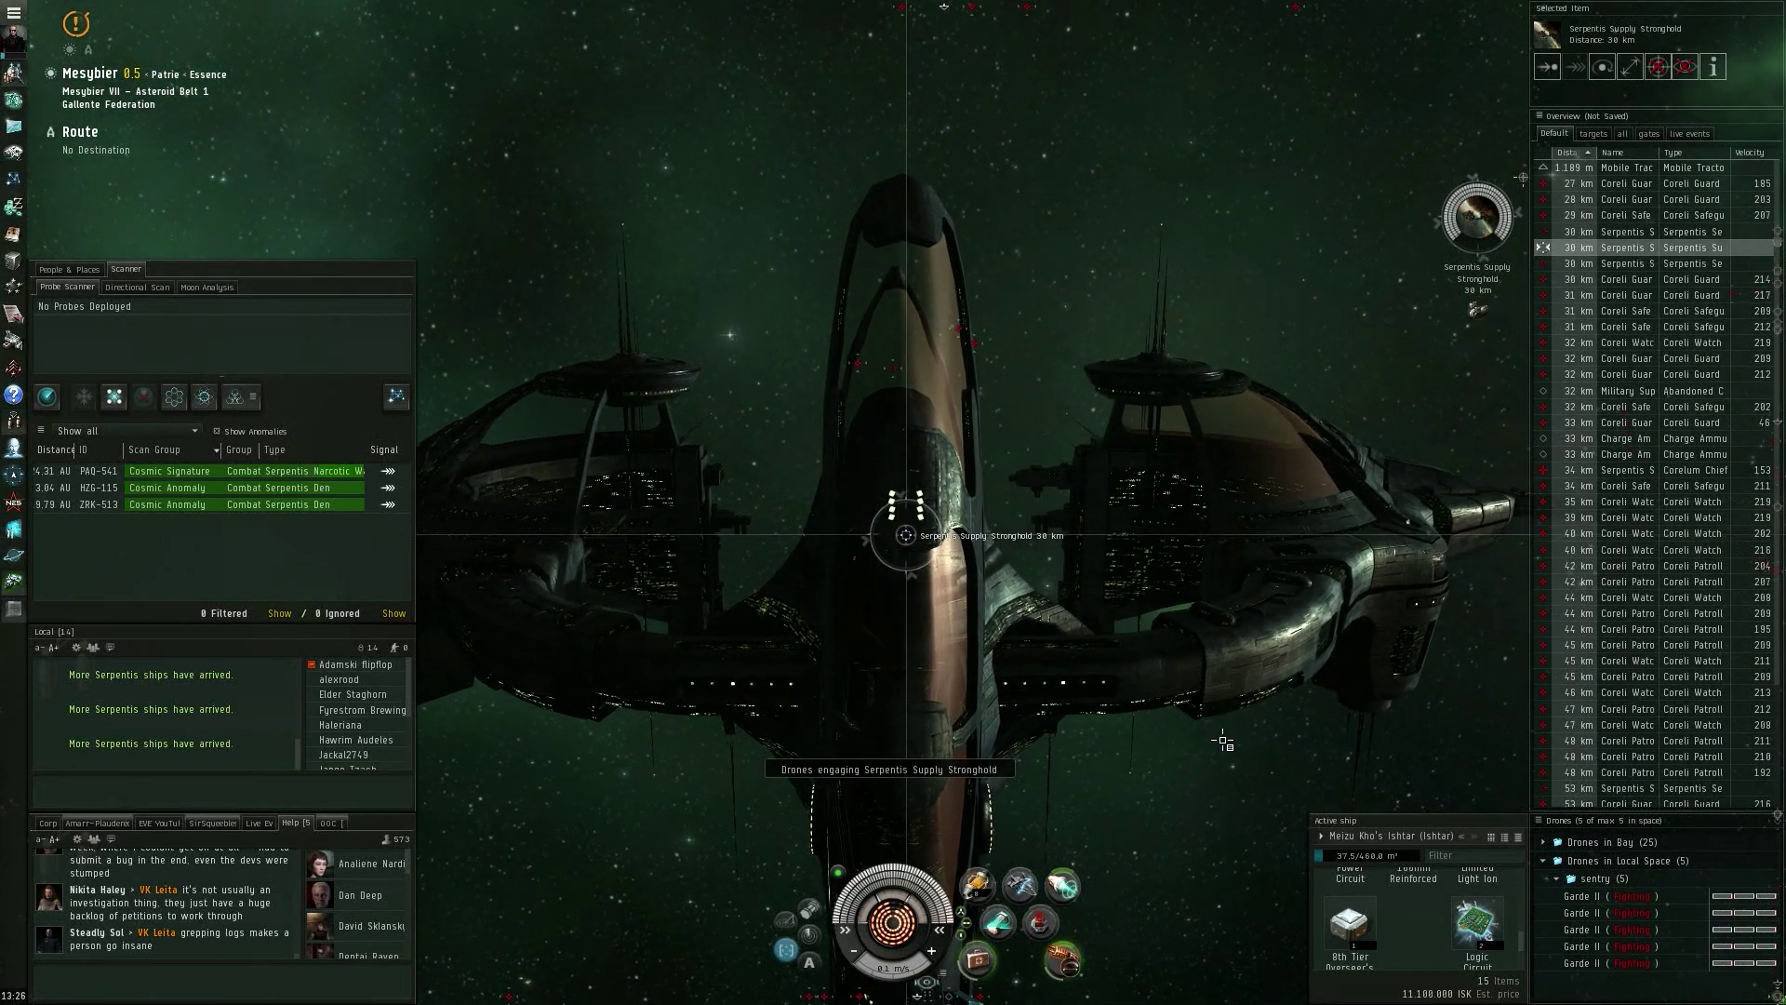
pyautogui.moveTo(1220, 750)
pyautogui.mouseDown()
pyautogui.moveTo(1180, 712)
pyautogui.moveTo(1082, 736)
pyautogui.moveTo(882, 736)
pyautogui.moveTo(1097, 774)
pyautogui.mouseUp()
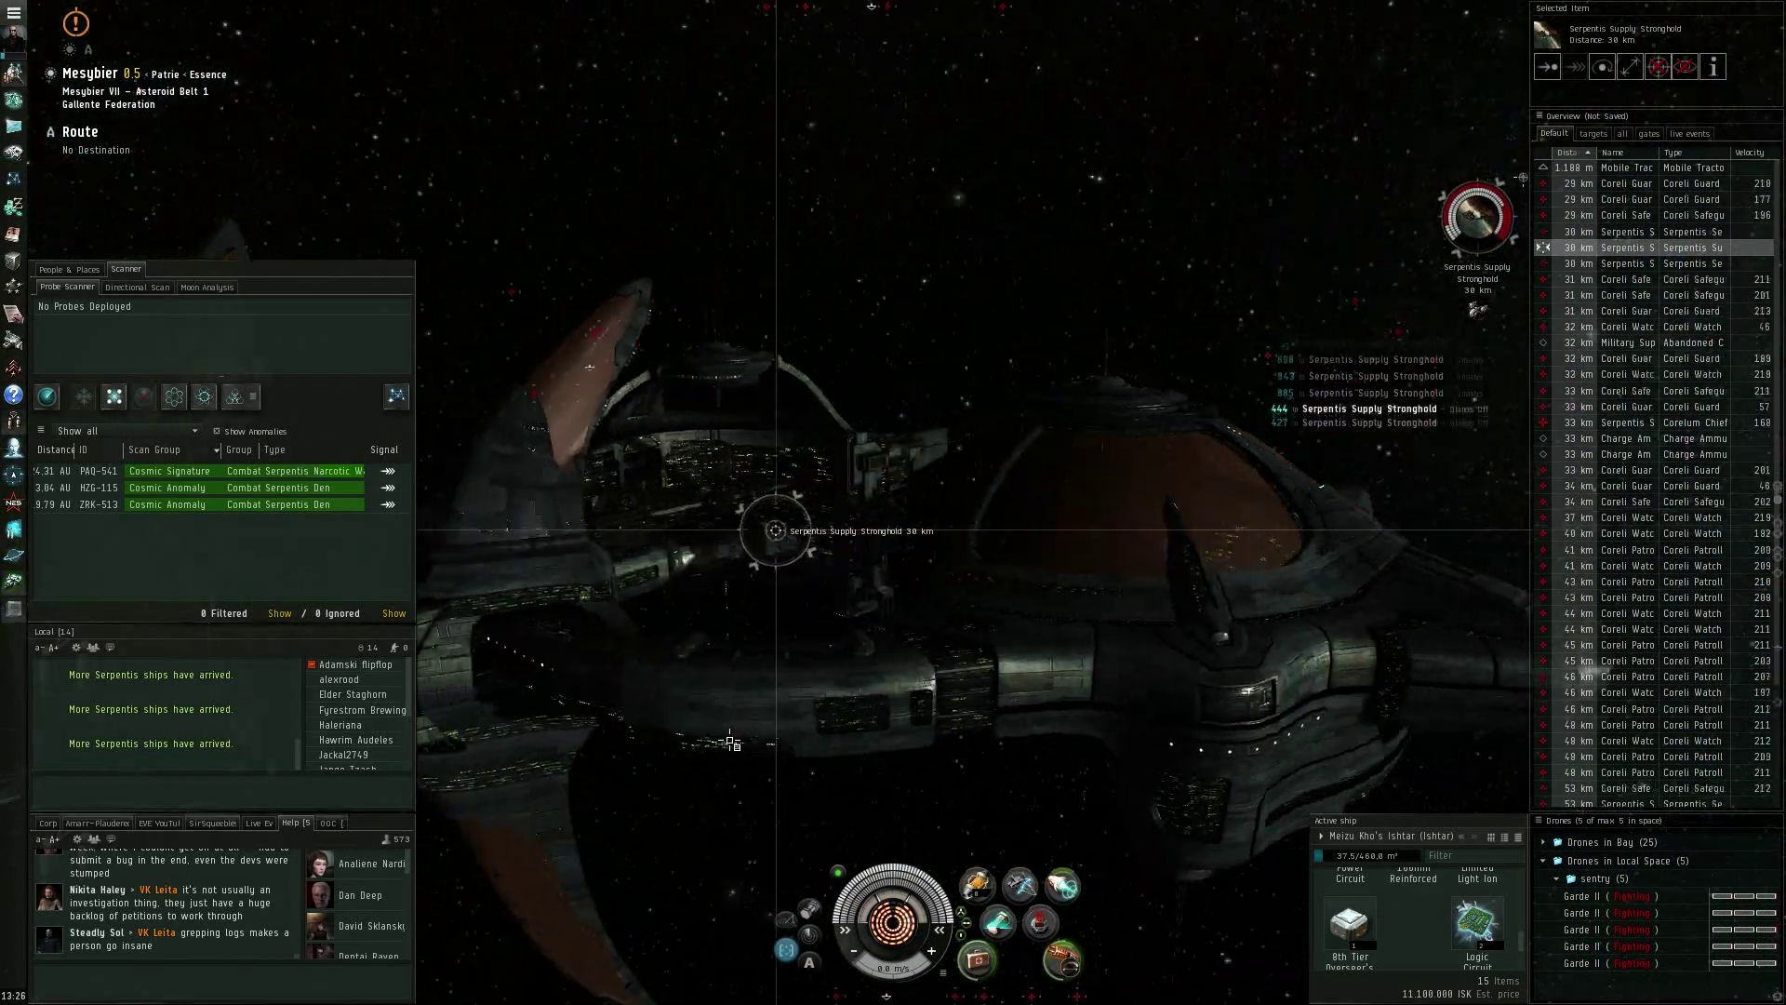
pyautogui.moveTo(733, 744); pyautogui.dragTo(747, 696)
pyautogui.moveTo(994, 795); pyautogui.dragTo(1097, 788)
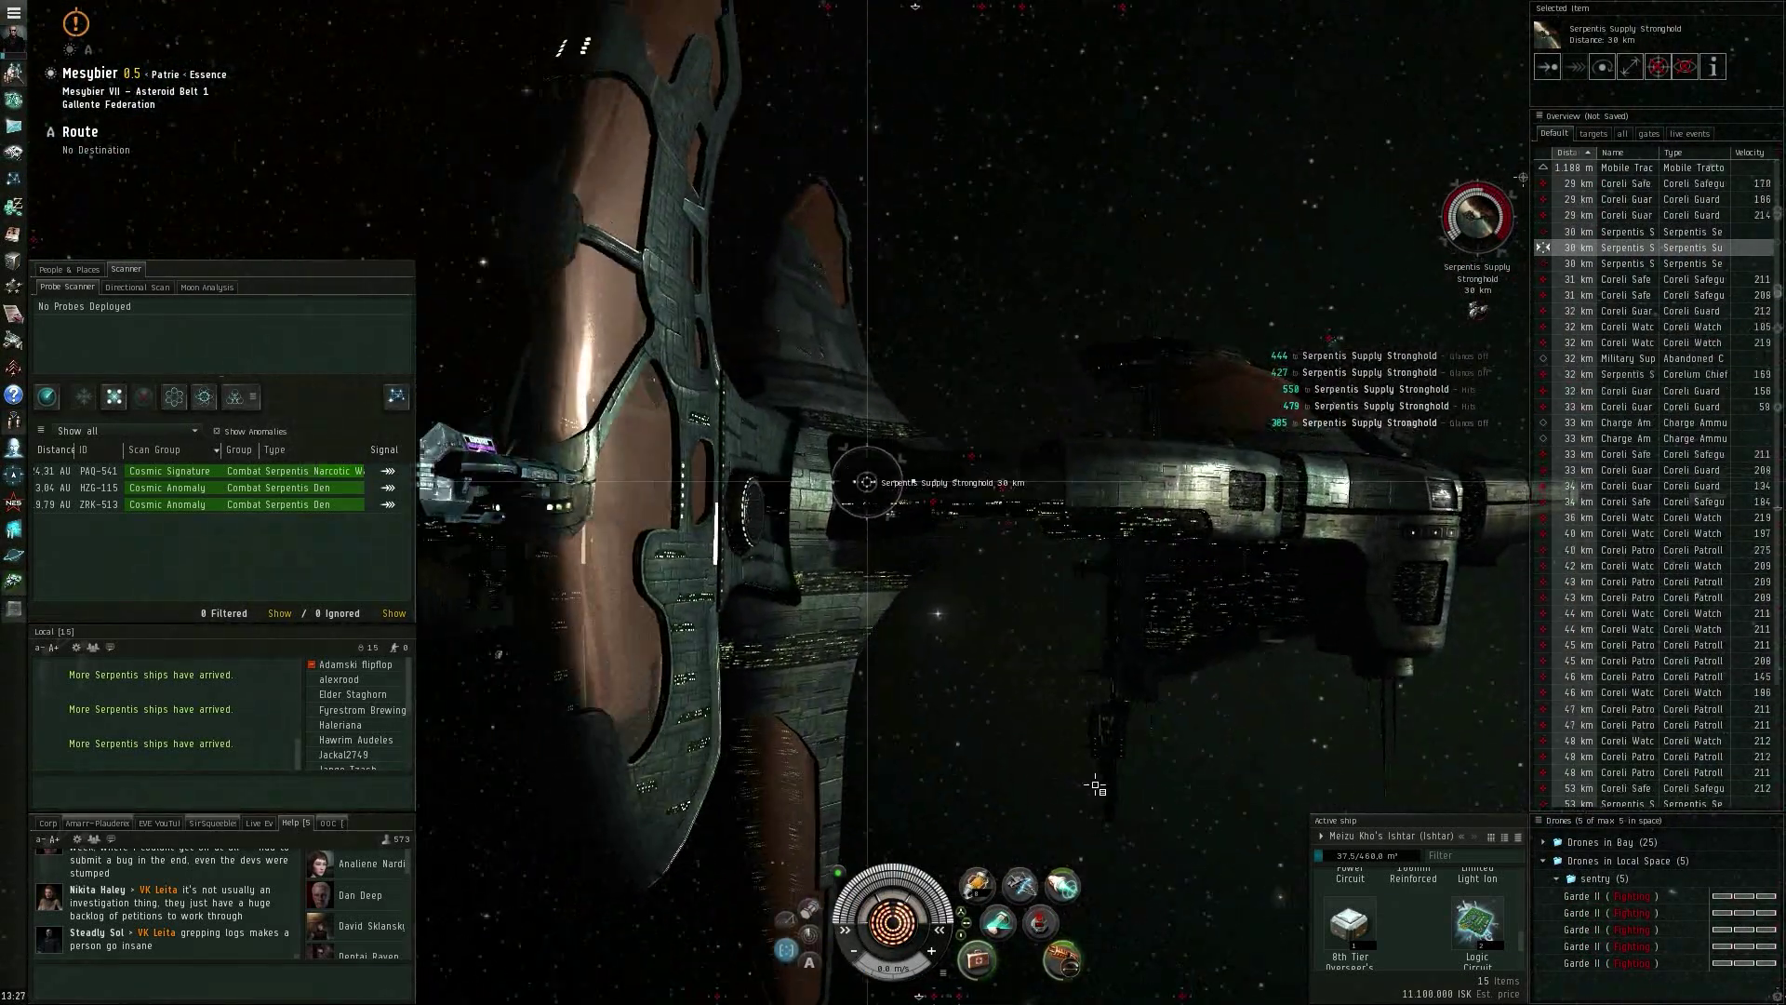
# Select the Serpentis Supplystation Supervisor in the overview and orbit the view around it
pyautogui.click(1572, 378)
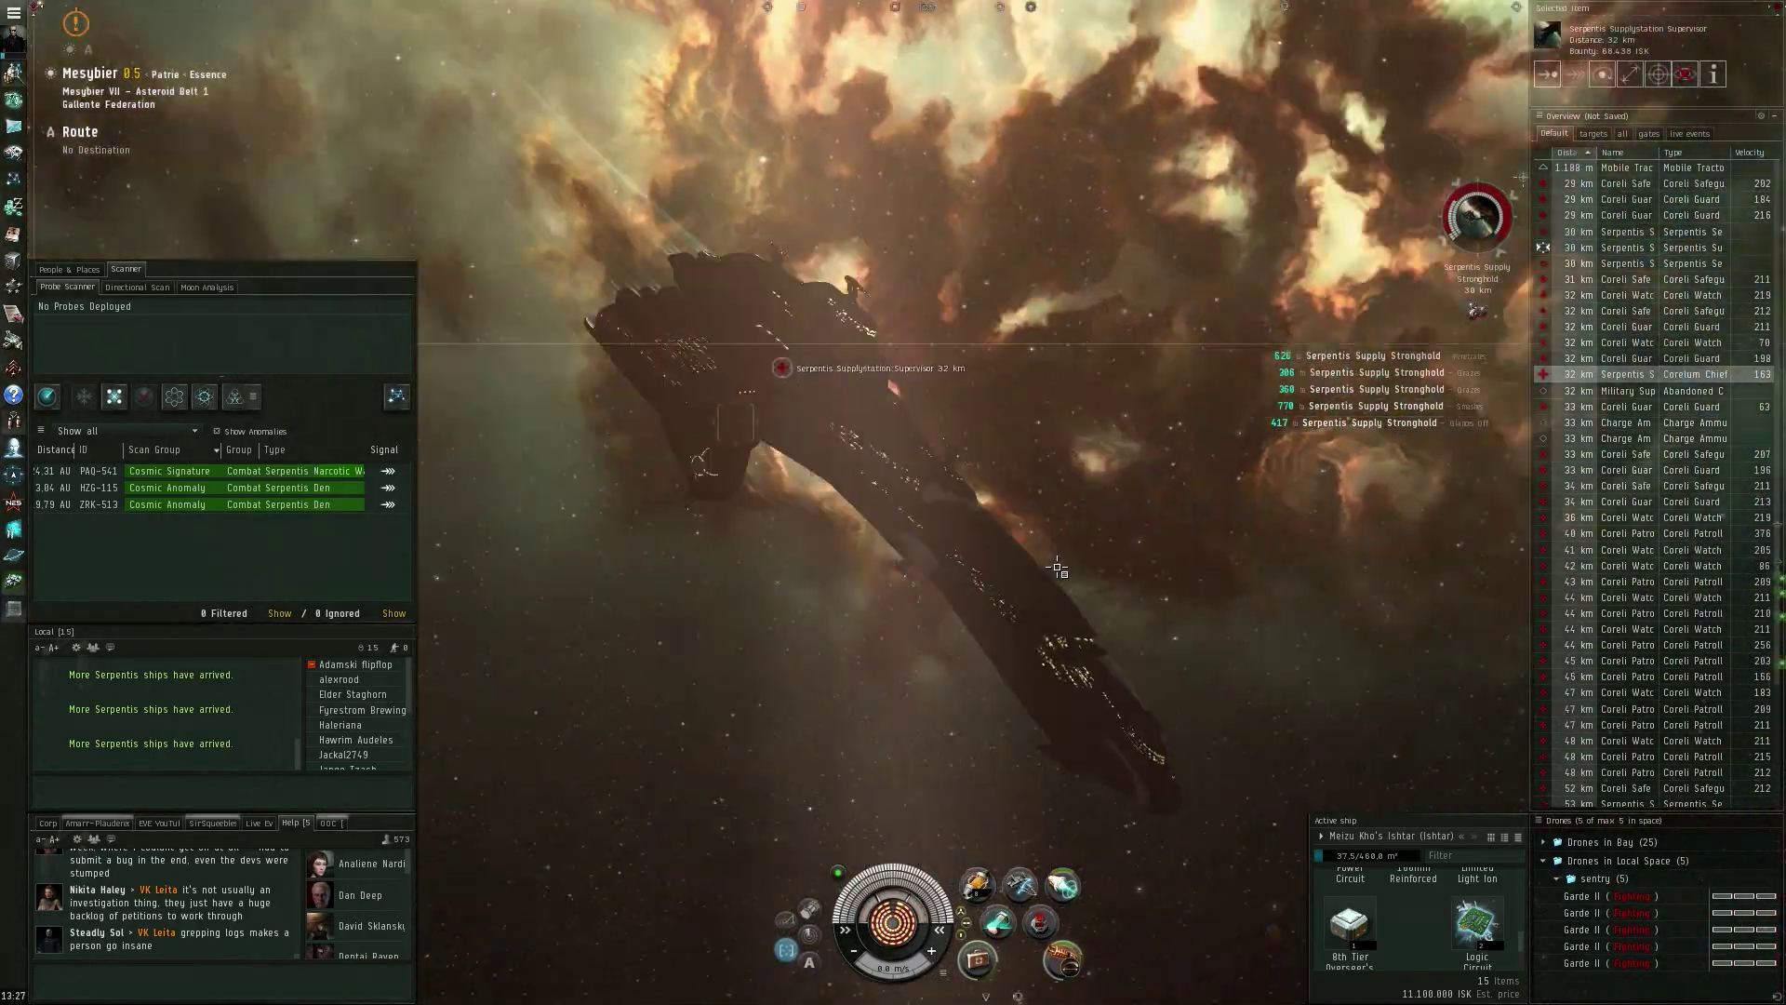
pyautogui.moveTo(1060, 568)
pyautogui.mouseDown()
pyautogui.moveTo(963, 566)
pyautogui.moveTo(1211, 427)
pyautogui.mouseUp()
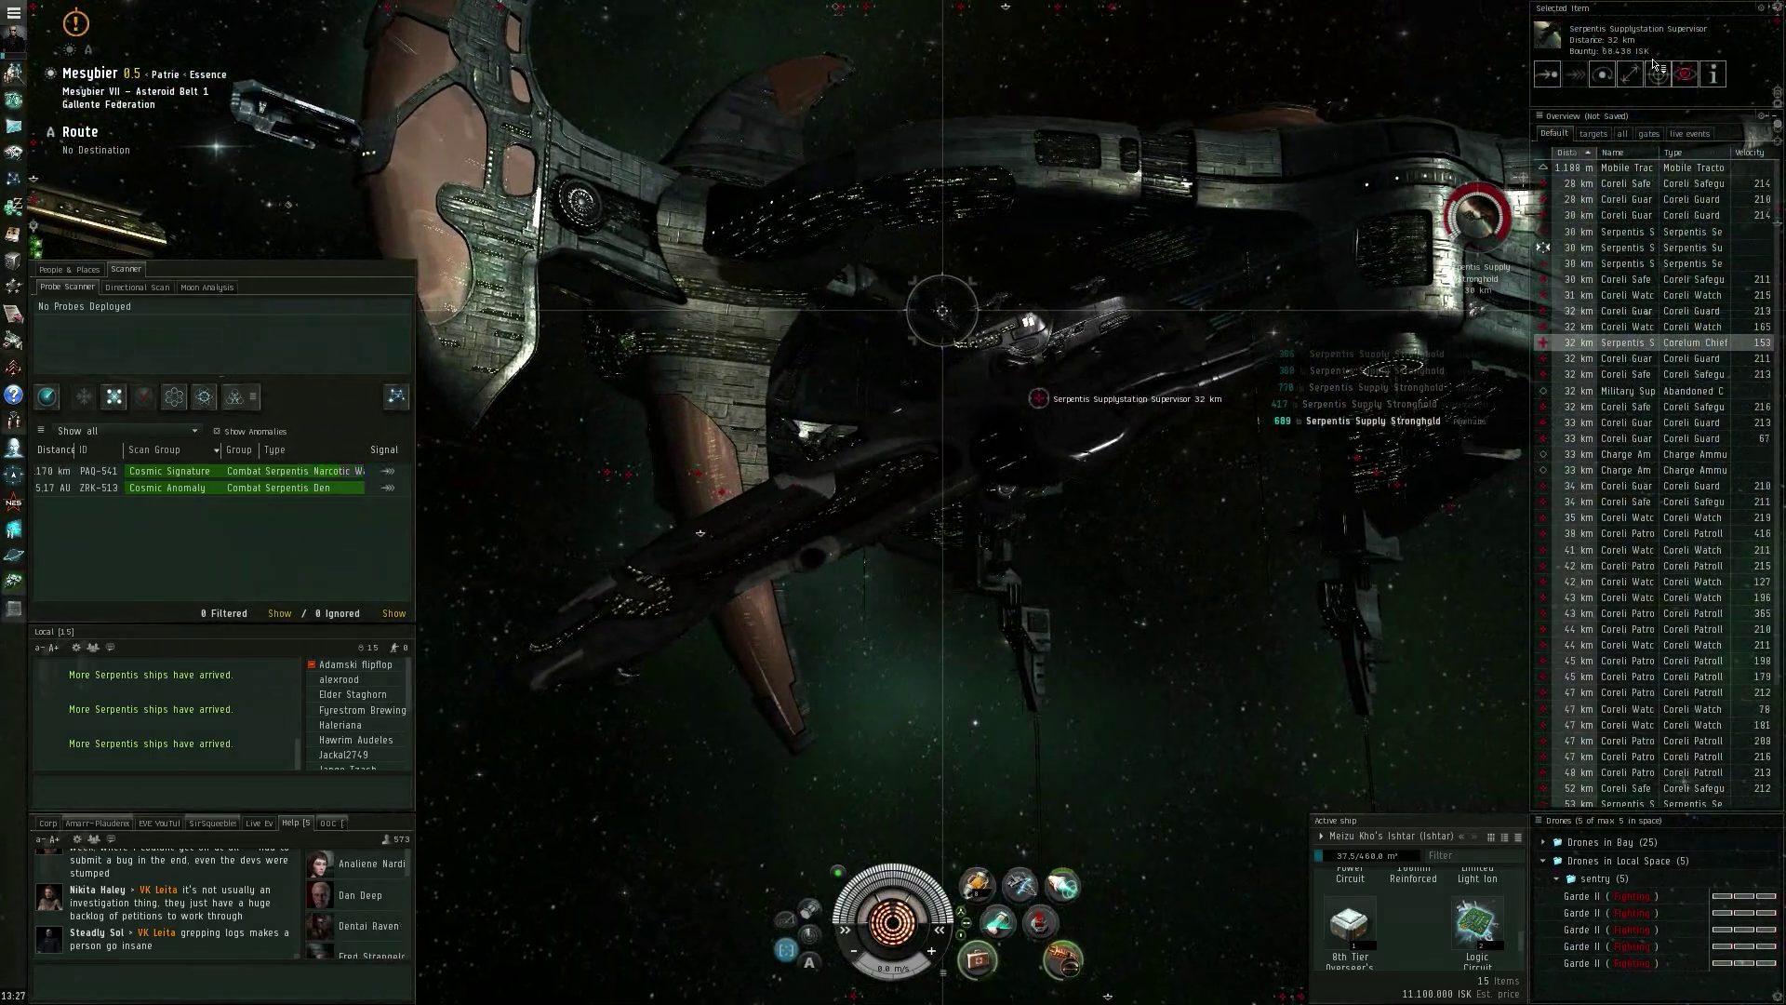
pyautogui.scroll(-8, 977, 488)
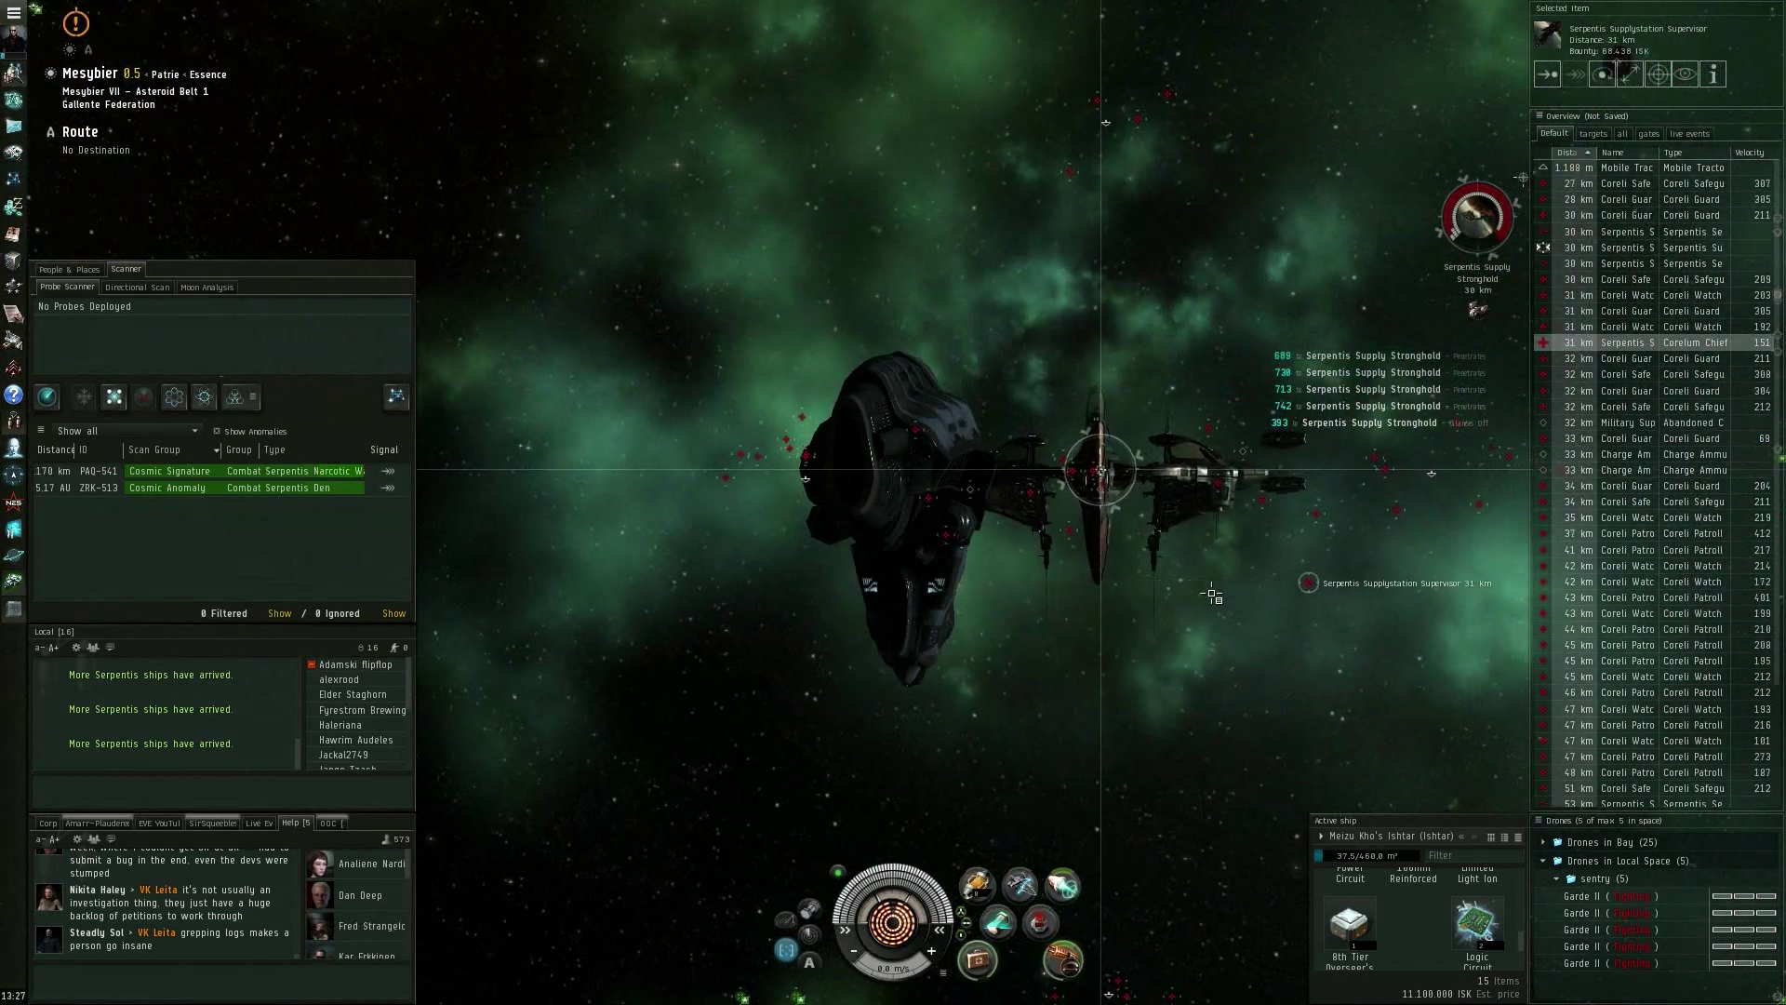
pyautogui.moveTo(1209, 594); pyautogui.dragTo(1063, 545)
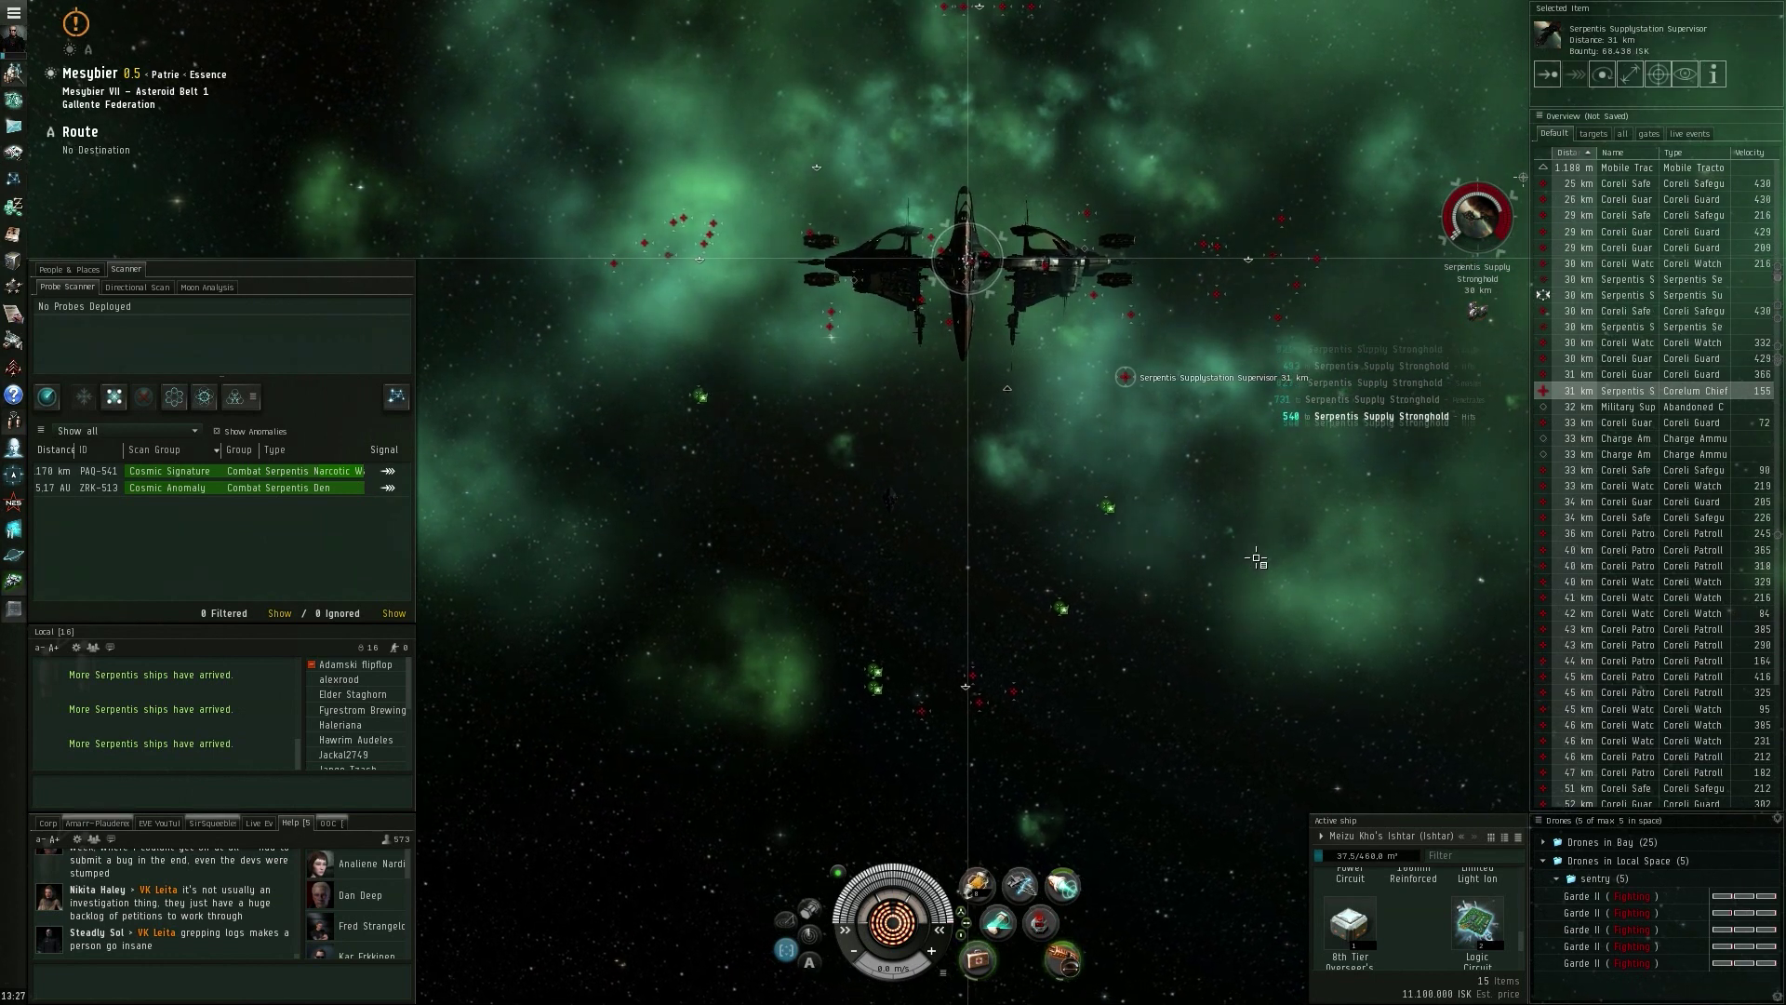
pyautogui.moveTo(1262, 562); pyautogui.dragTo(1252, 564)
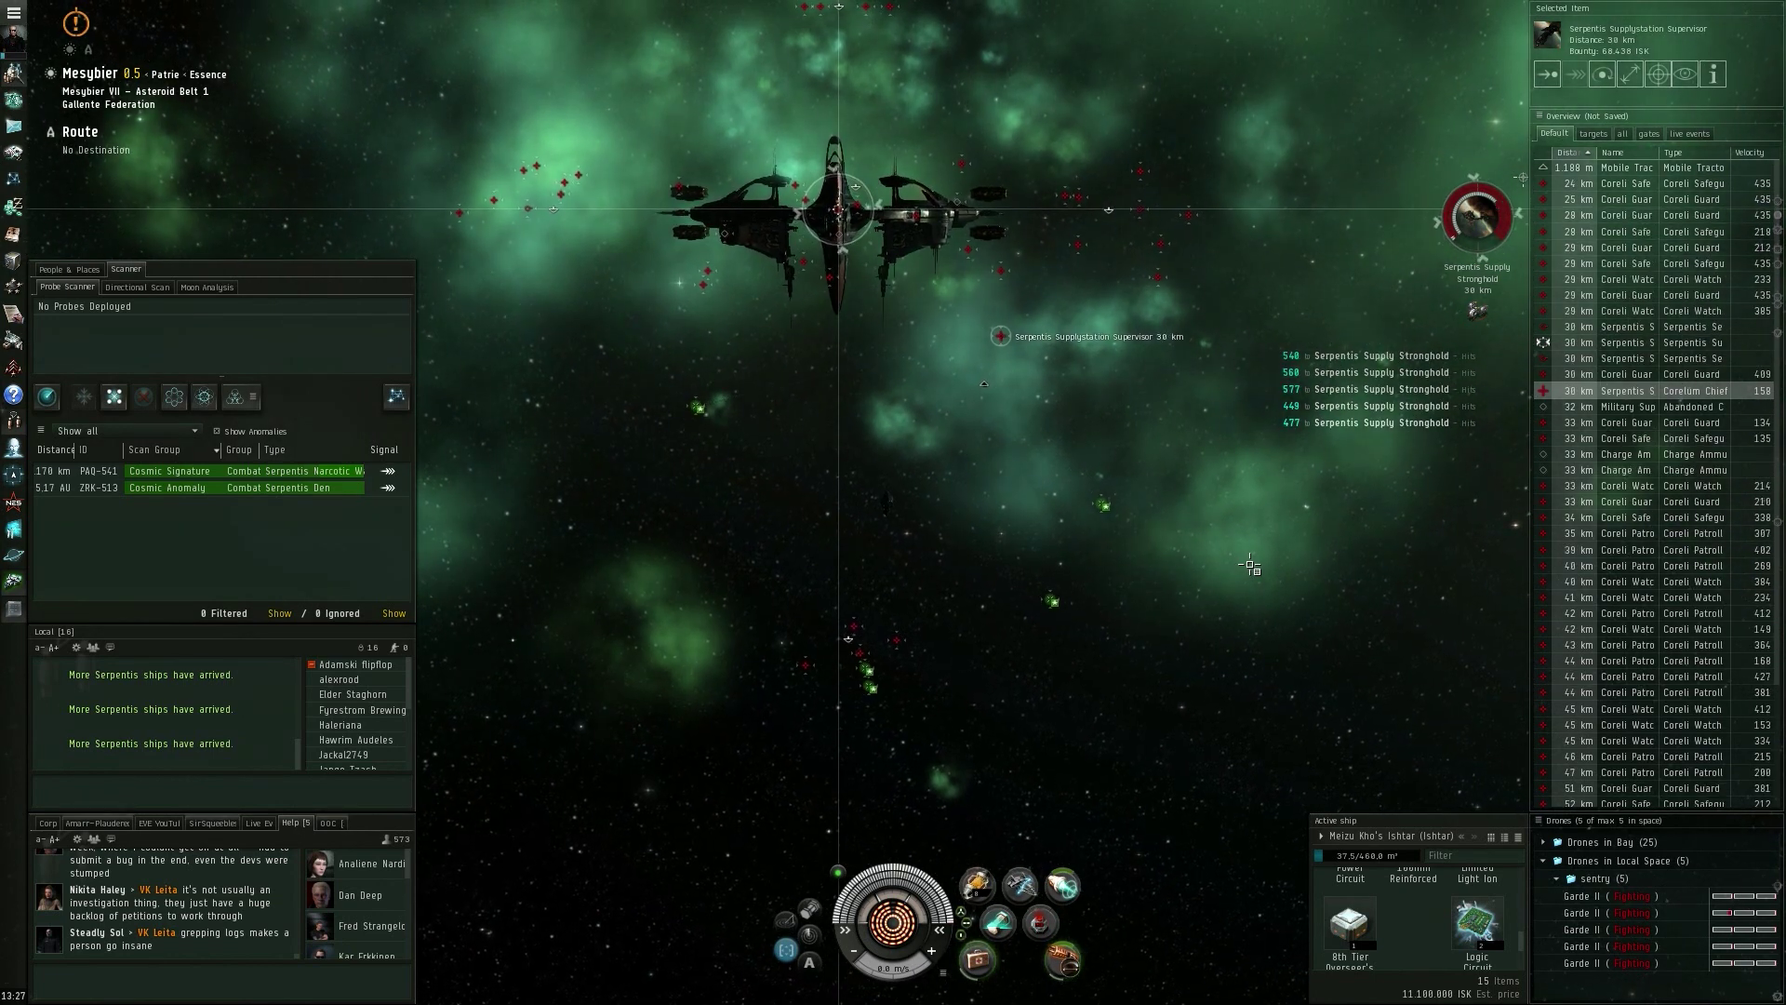
# Set the drones on the Supplystation Supervisor with F, with the Sentry Gun next
pyautogui.click(1581, 376)
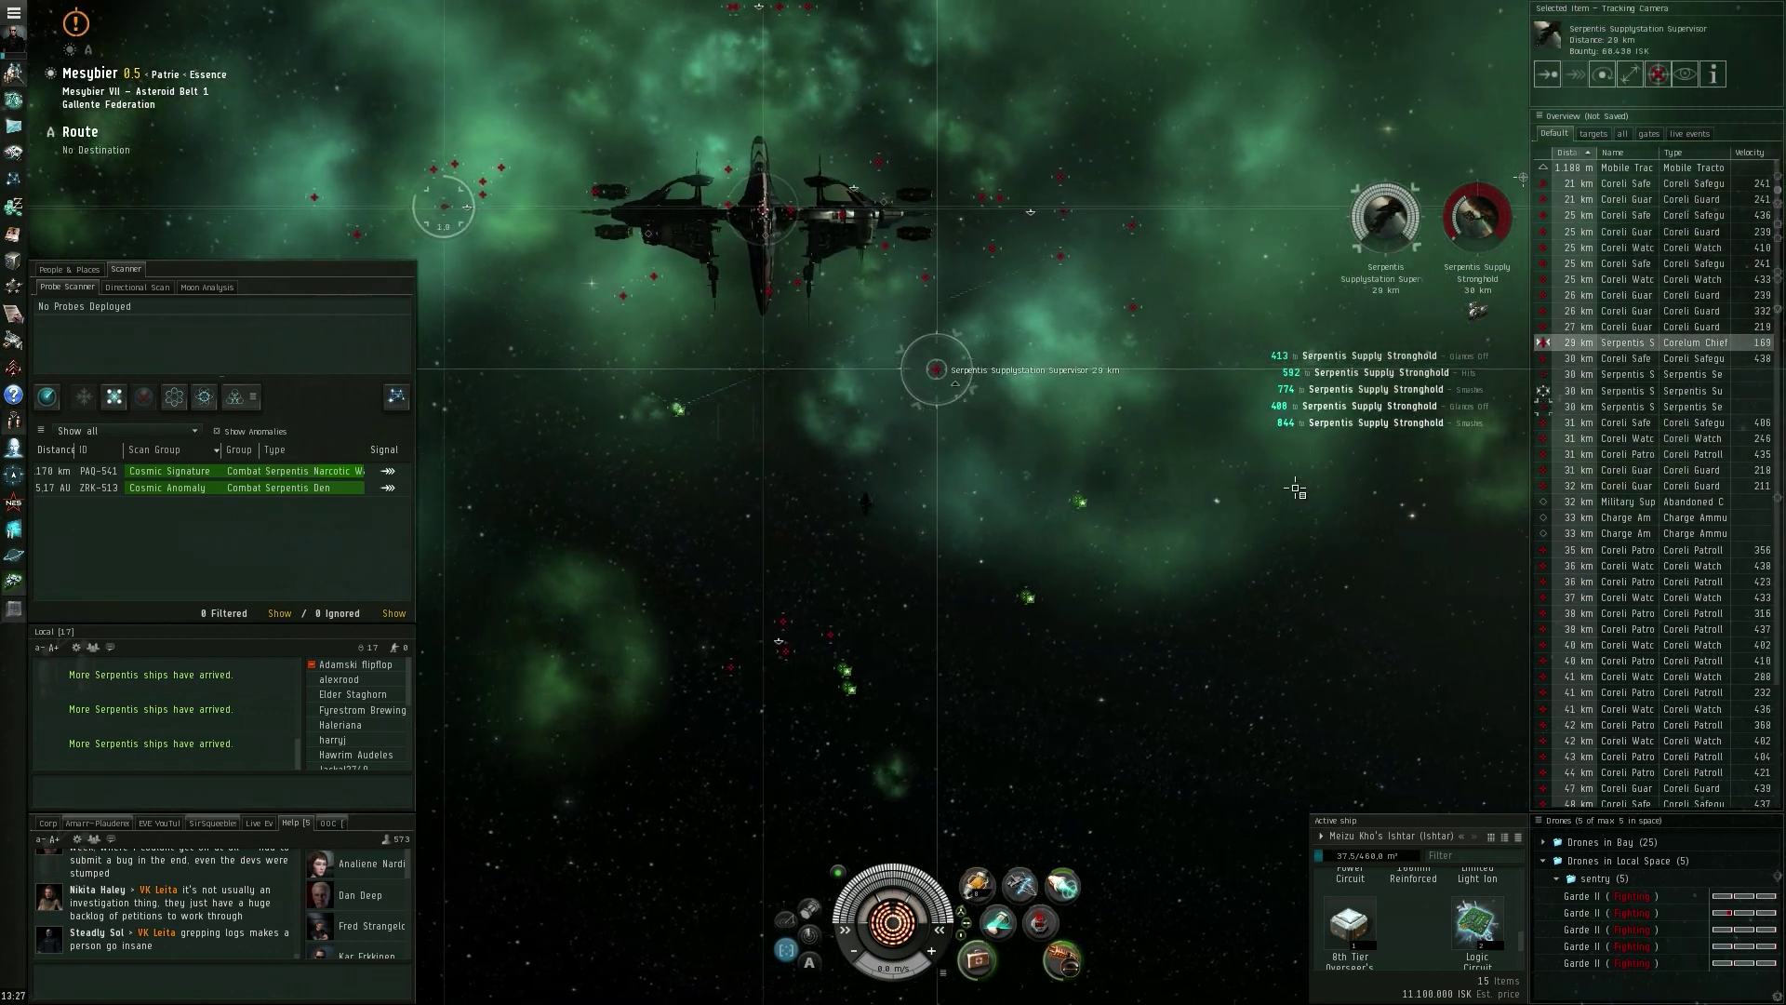
pyautogui.moveTo(1218, 454); pyautogui.dragTo(1272, 523)
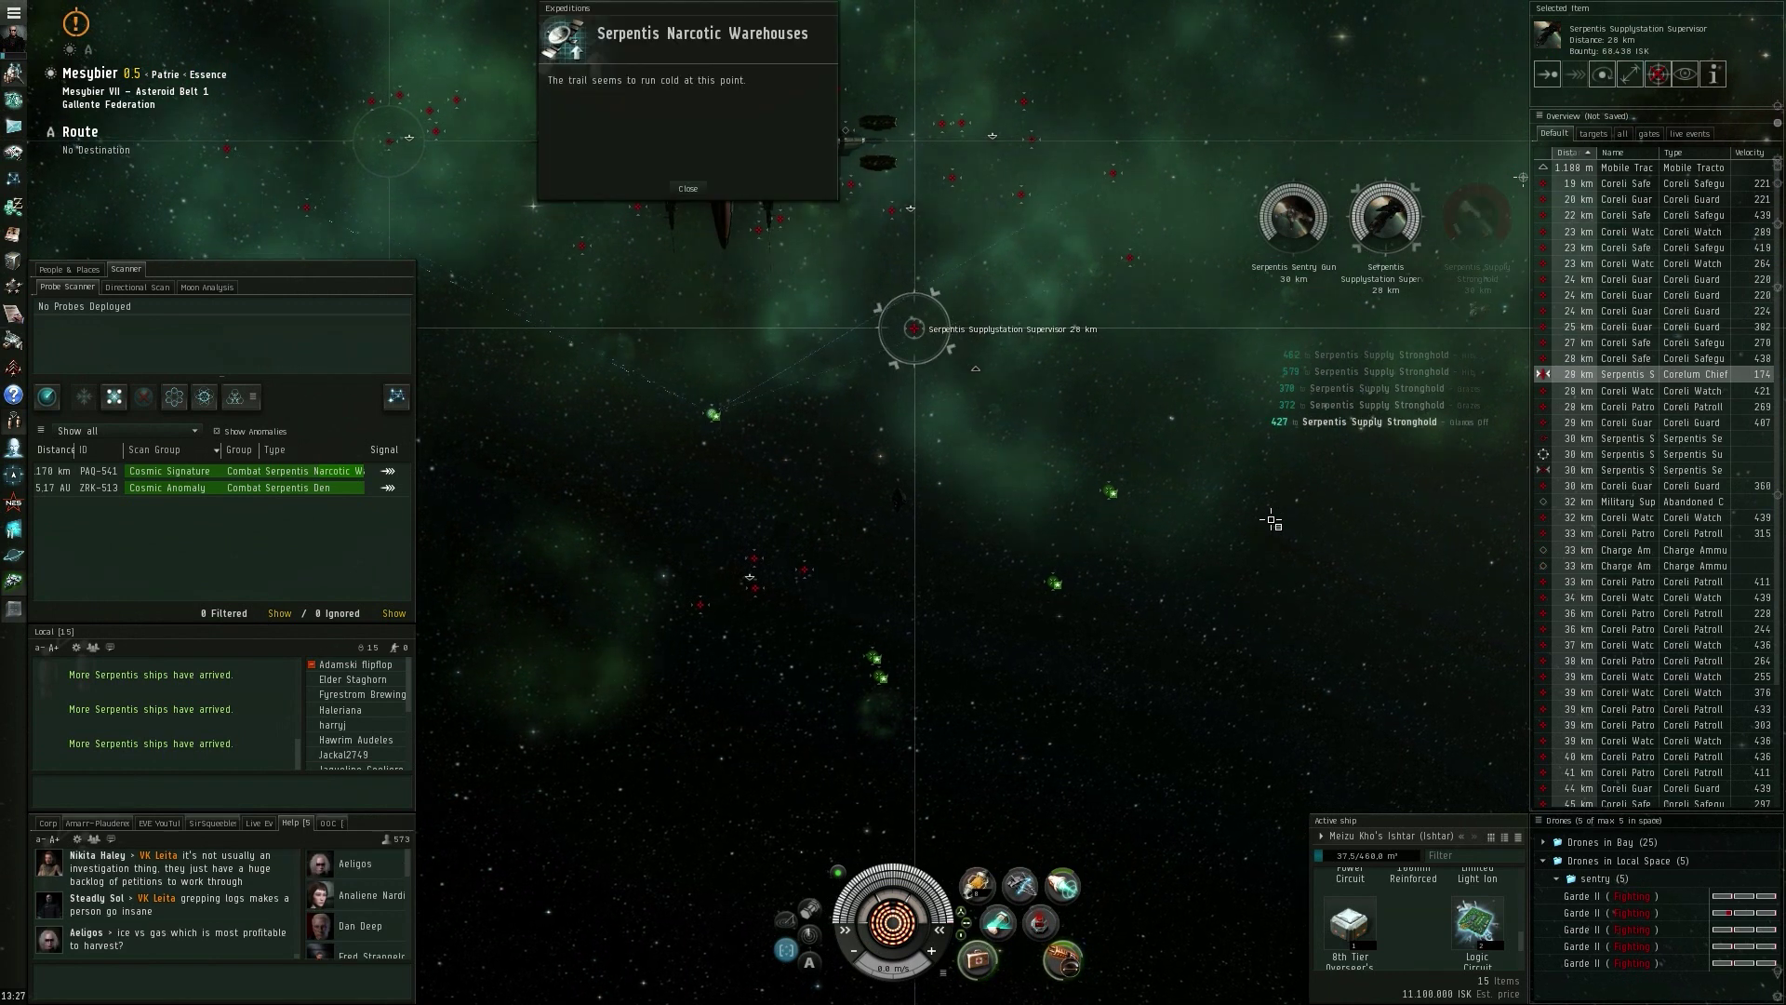
pyautogui.press('f')
pyautogui.moveTo(1272, 516); pyautogui.dragTo(1242, 533)
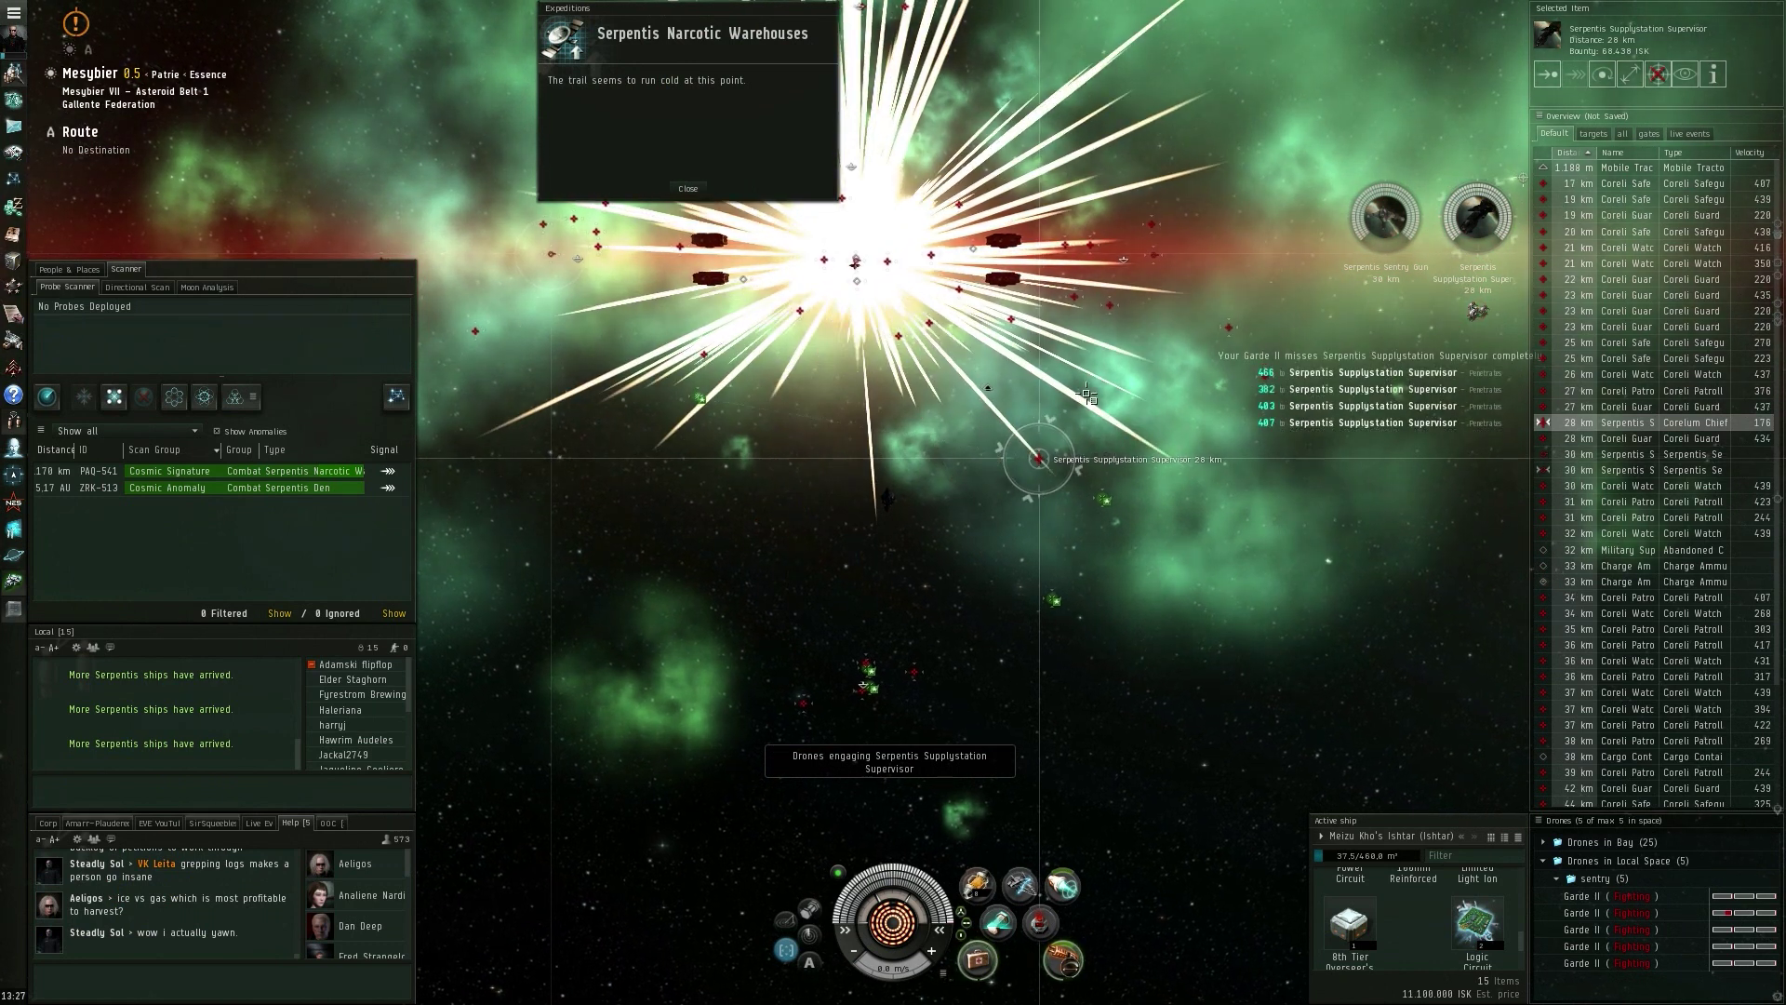
pyautogui.moveTo(1140, 406); pyautogui.dragTo(1098, 329)
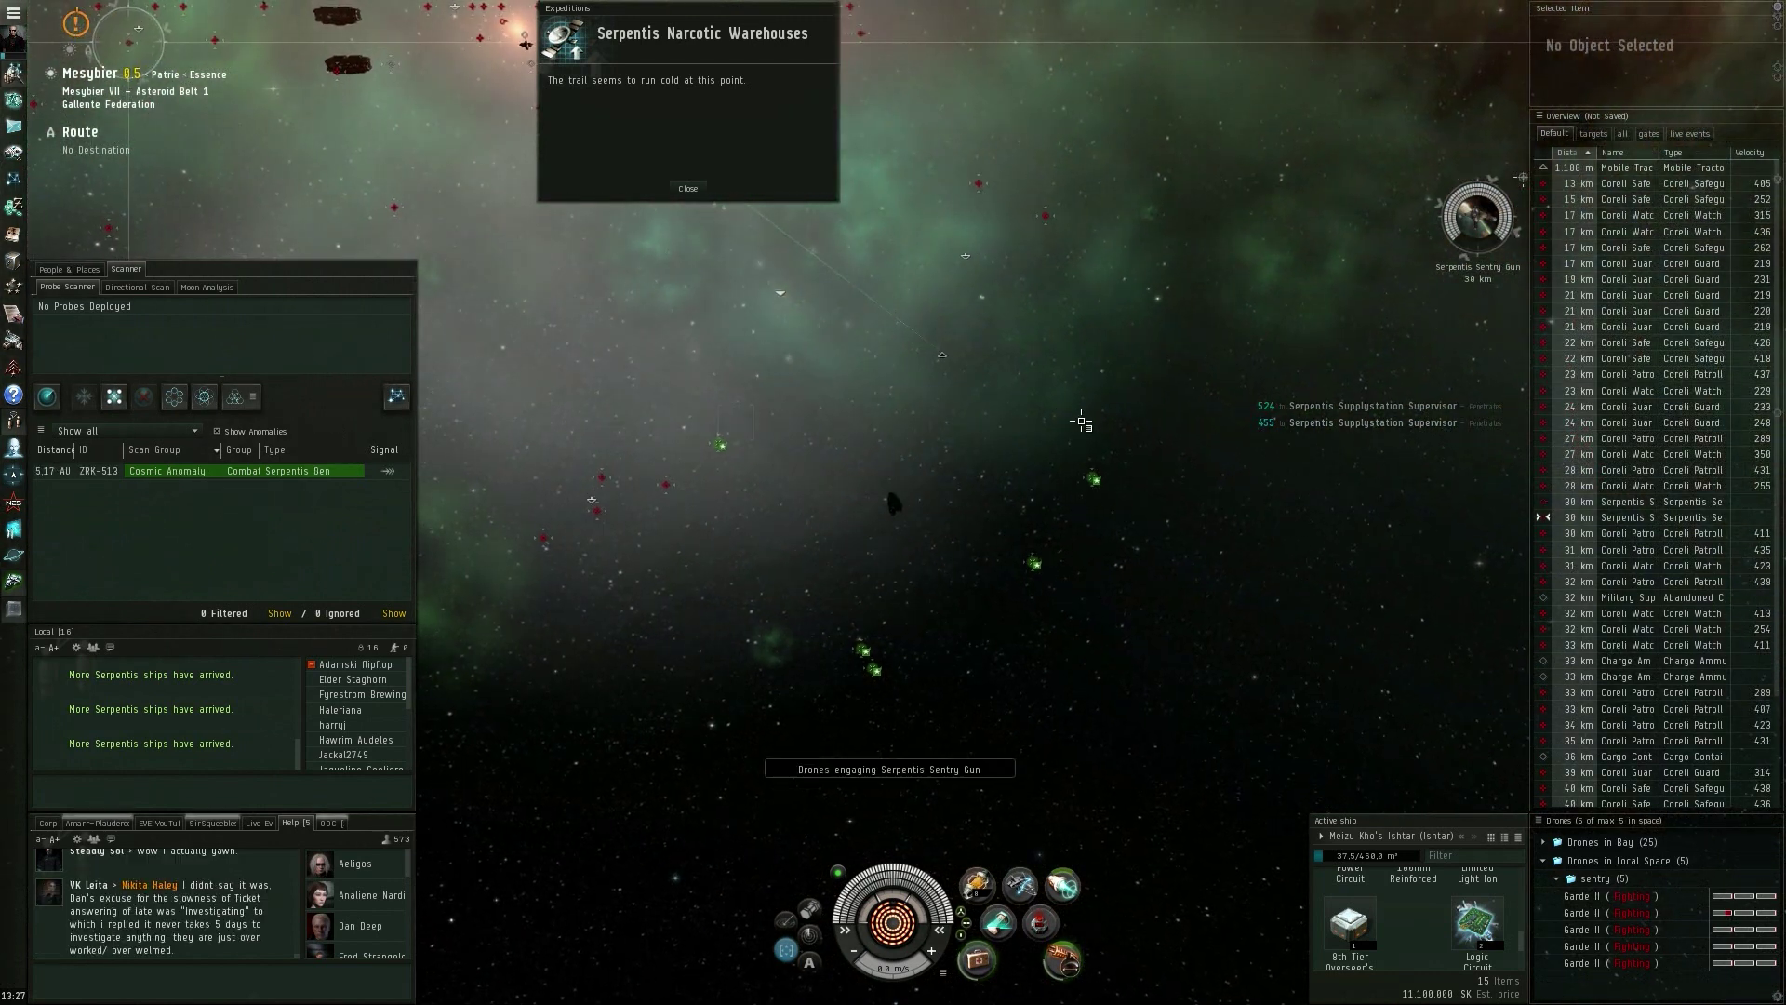
# Dismiss the expedition notice and lock Coreli Watchmen and a Coreli Patroller
pyautogui.moveTo(1077, 415); pyautogui.dragTo(702, 189)
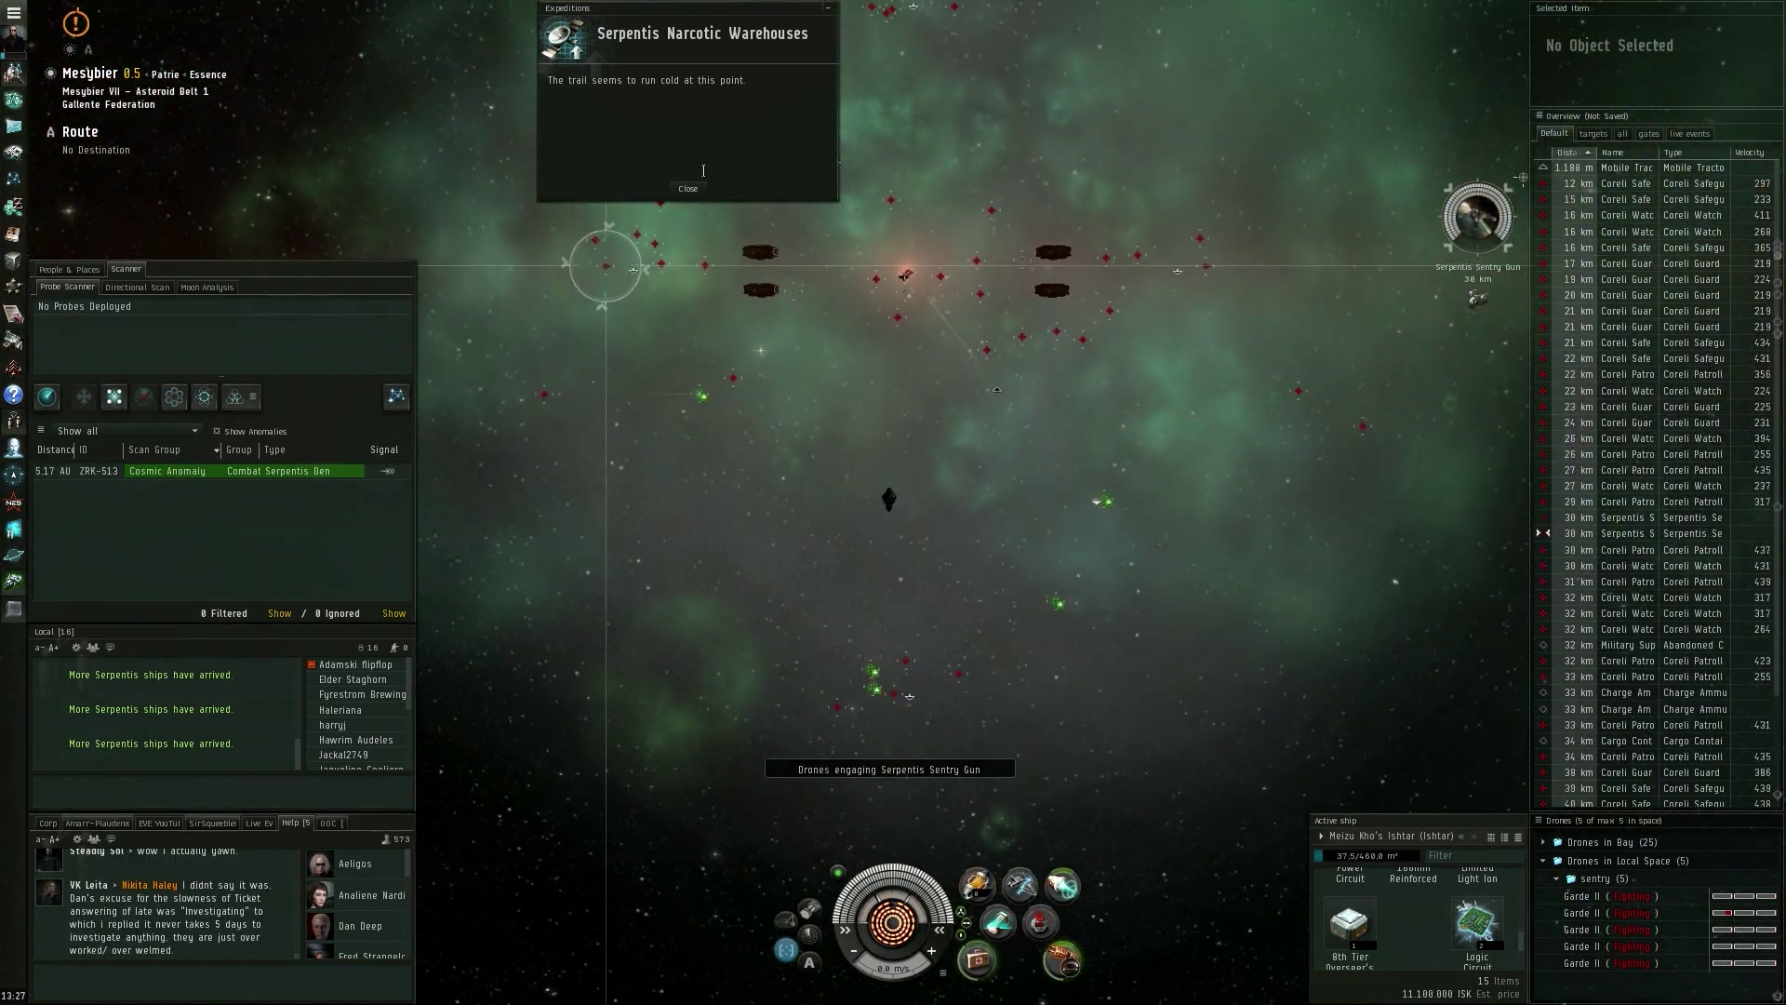
pyautogui.moveTo(1162, 444); pyautogui.dragTo(978, 348)
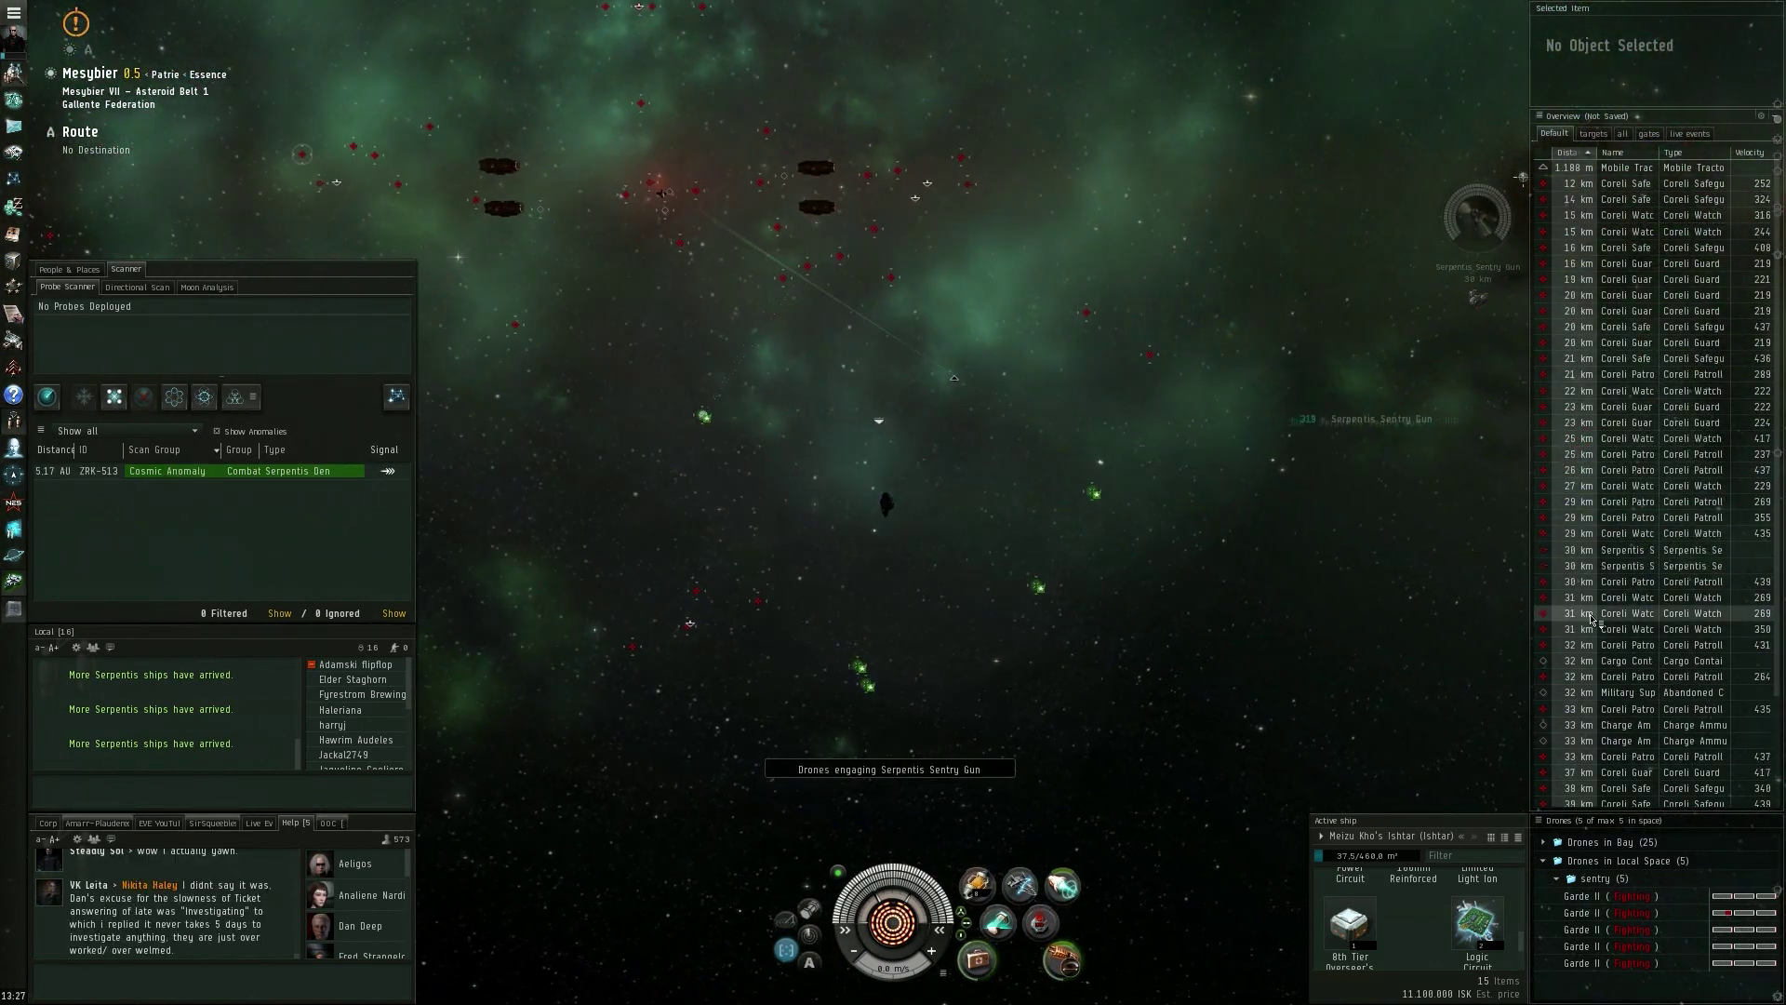
pyautogui.keyDown('ctrl'); pyautogui.click(1588, 613); pyautogui.keyUp('ctrl')
pyautogui.keyDown('ctrl'); pyautogui.click(1588, 584); pyautogui.keyUp('ctrl')
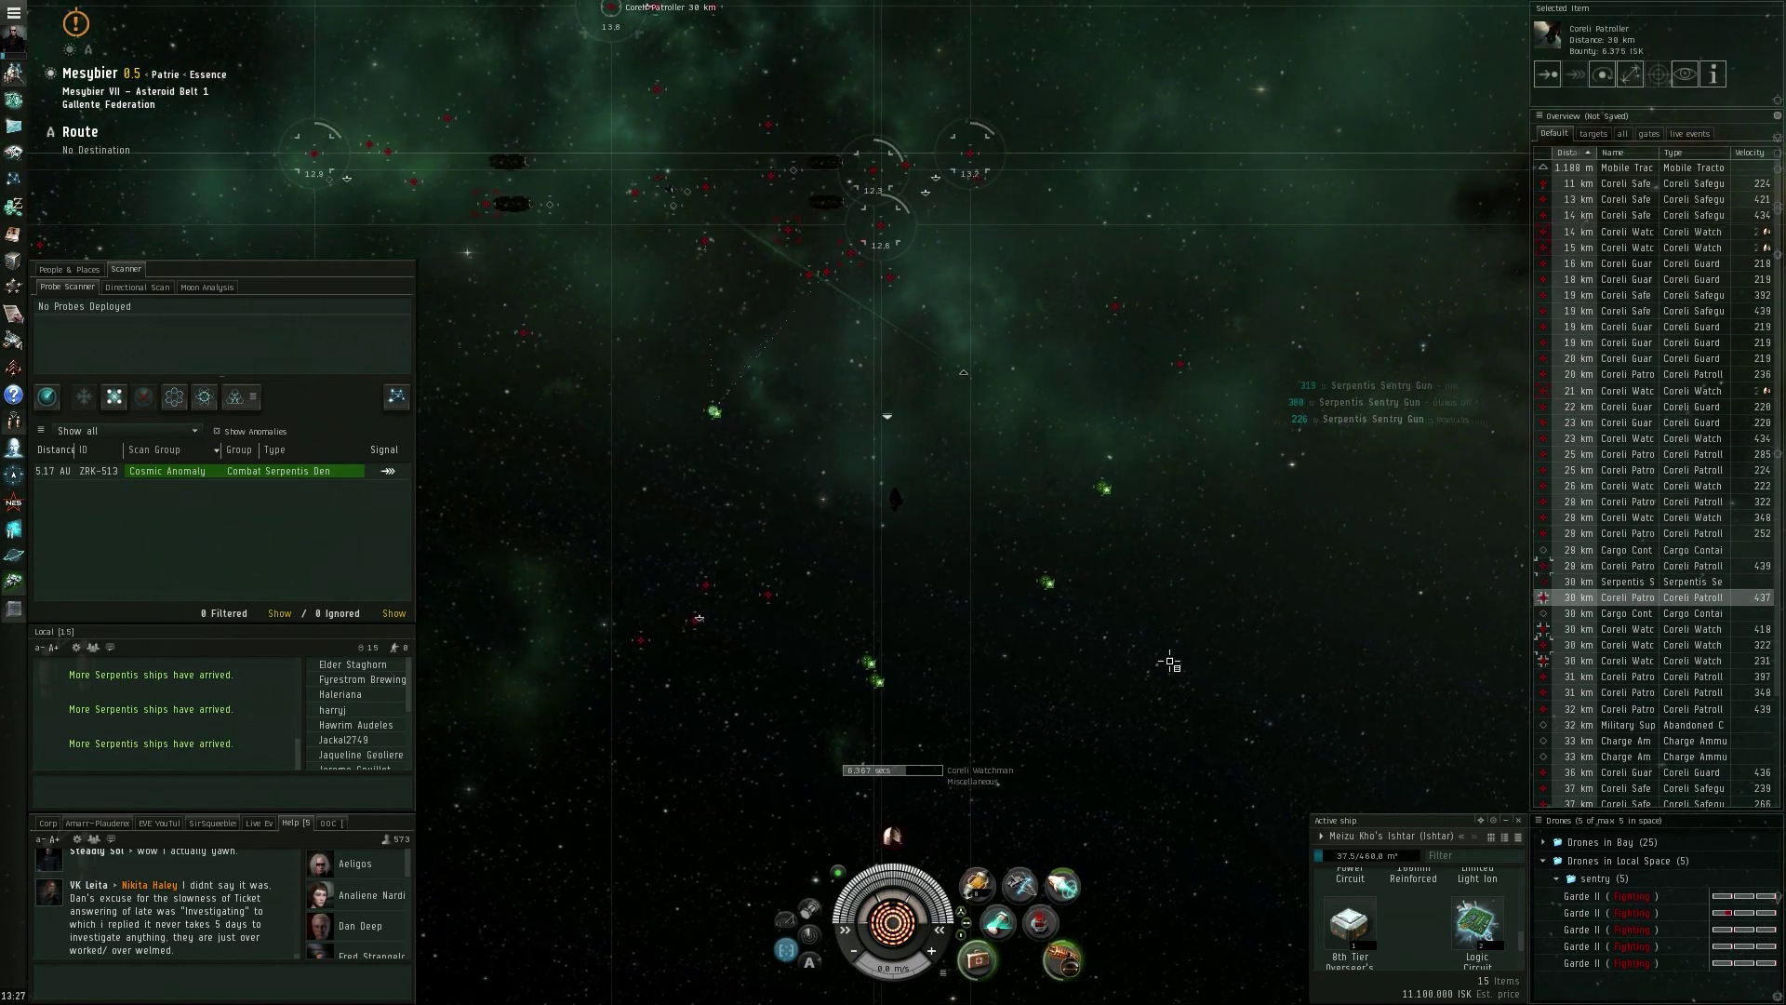
pyautogui.moveTo(1157, 638); pyautogui.dragTo(1148, 636)
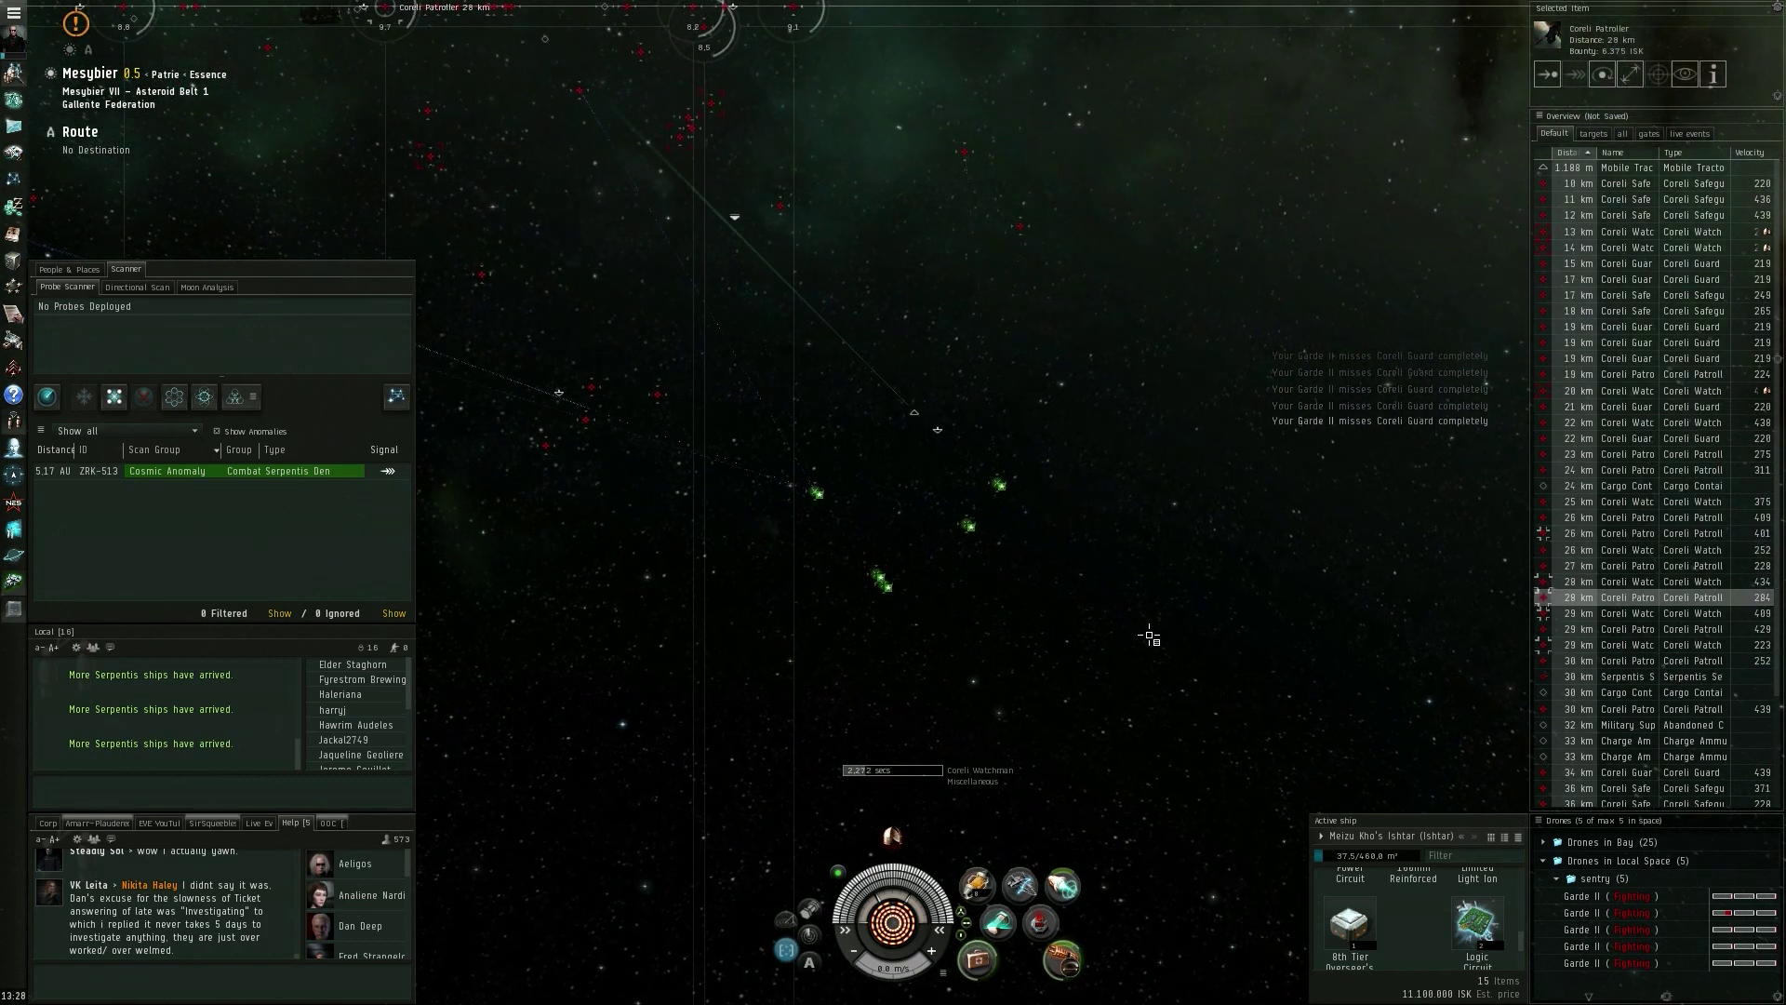
pyautogui.moveTo(744, 379); pyautogui.dragTo(807, 466)
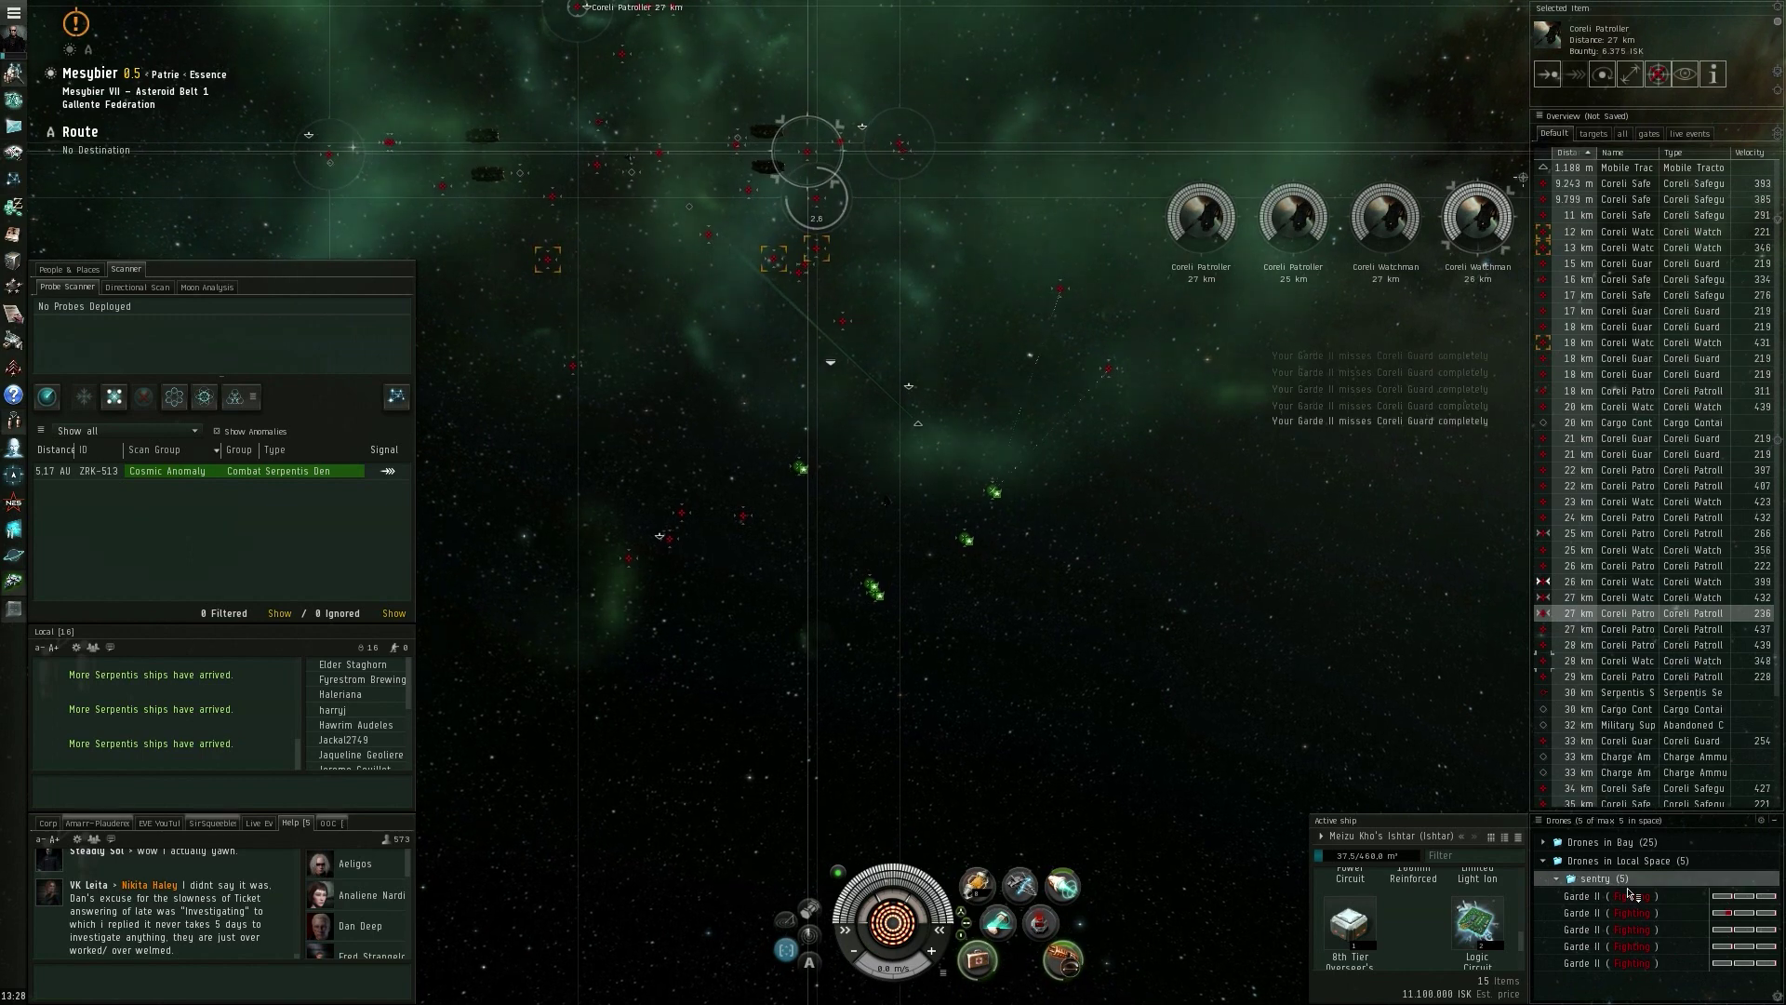
# Have the drones engage the locked Coreli Watchman and Coreli Patroller
pyautogui.moveTo(1633, 895); pyautogui.dragTo(1634, 853)
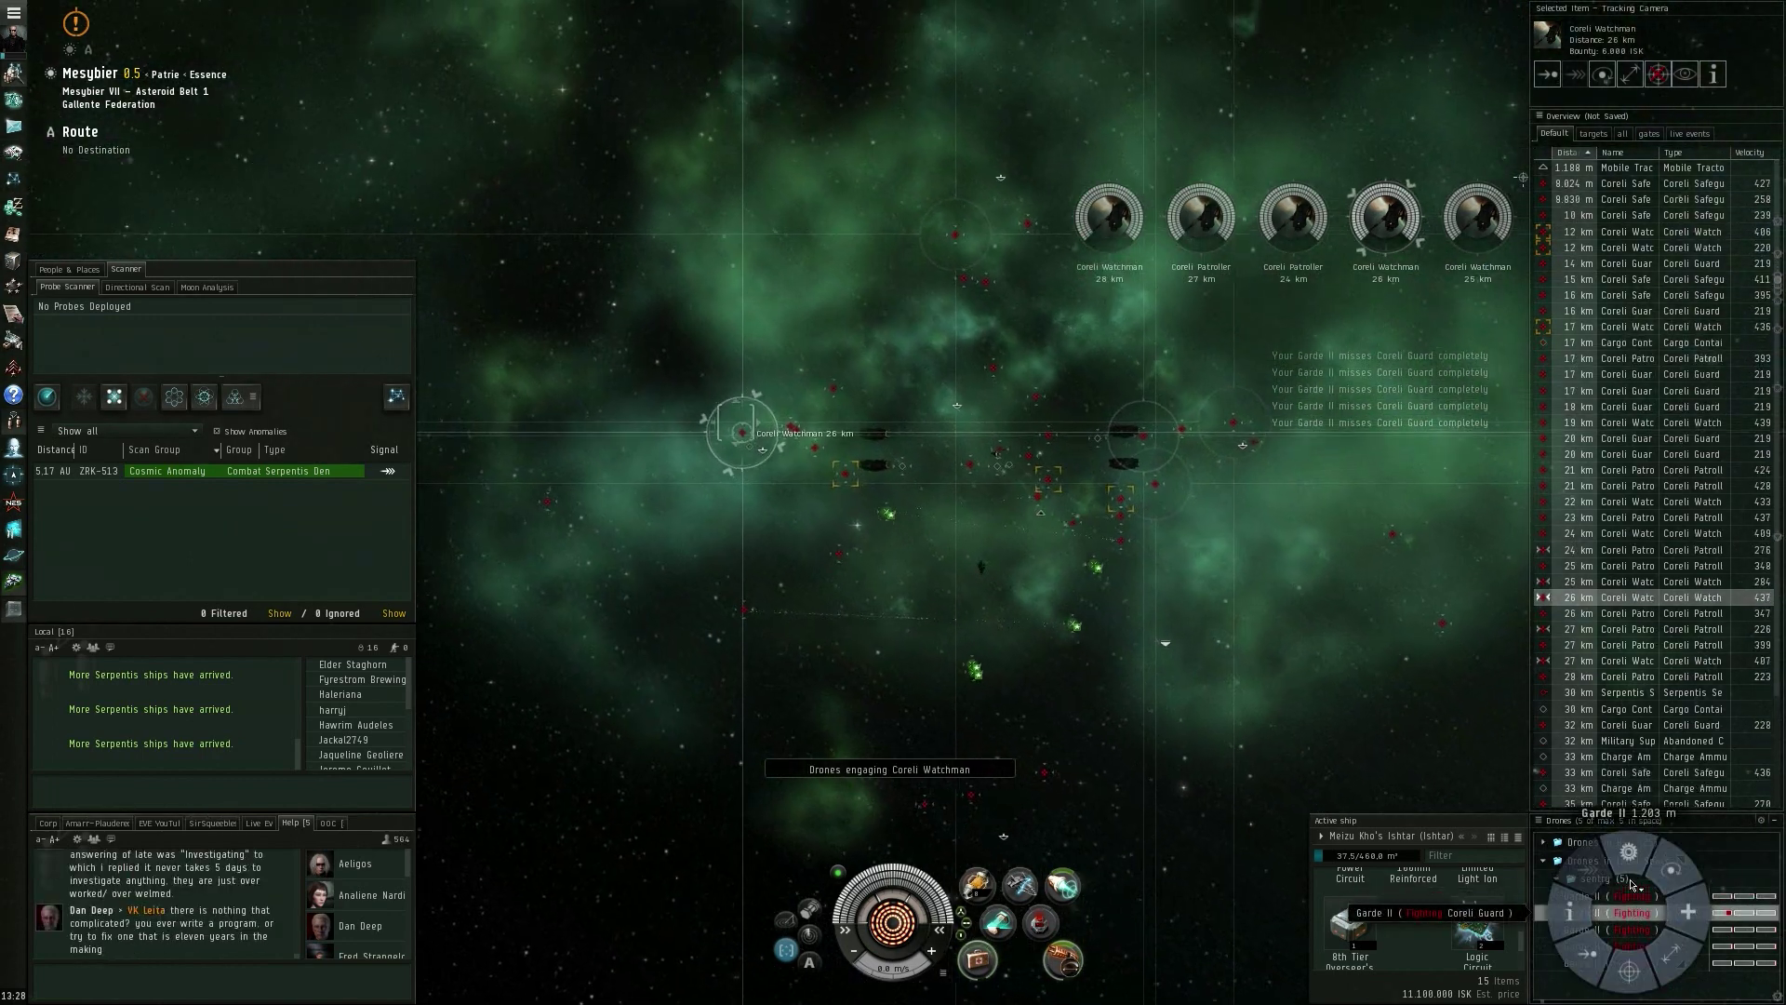
pyautogui.moveTo(1633, 914); pyautogui.dragTo(1633, 872)
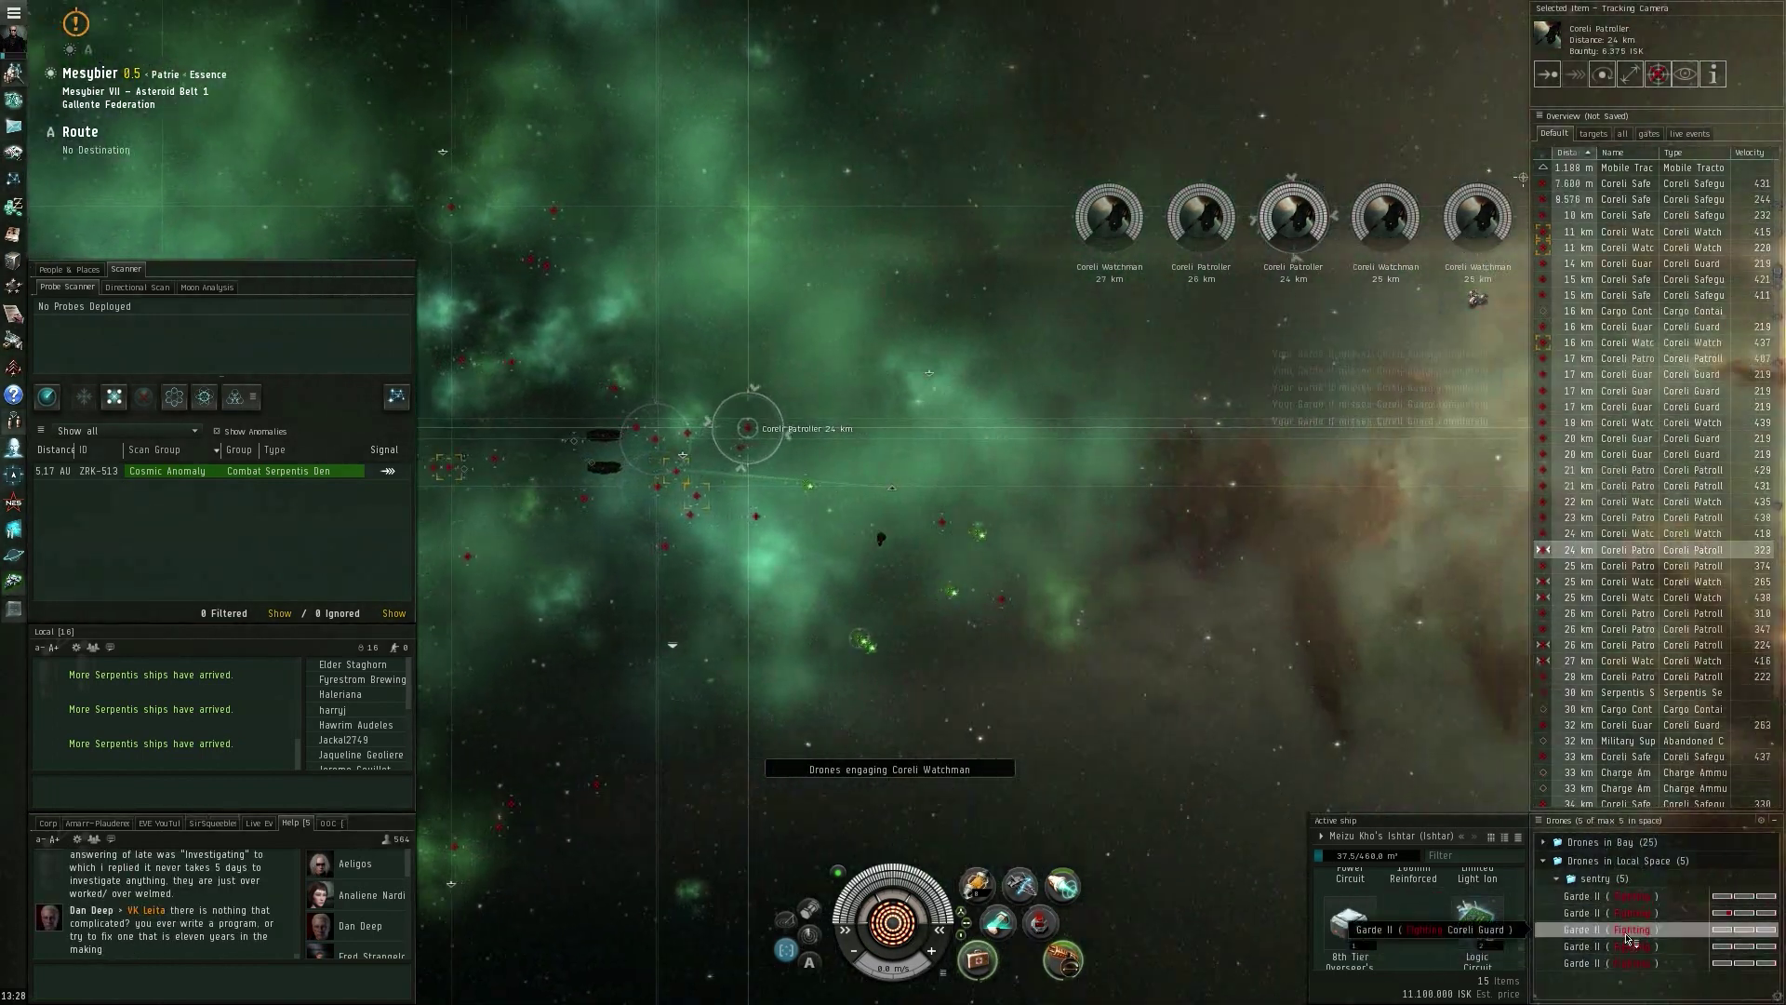
pyautogui.moveTo(1633, 922); pyautogui.dragTo(1633, 872)
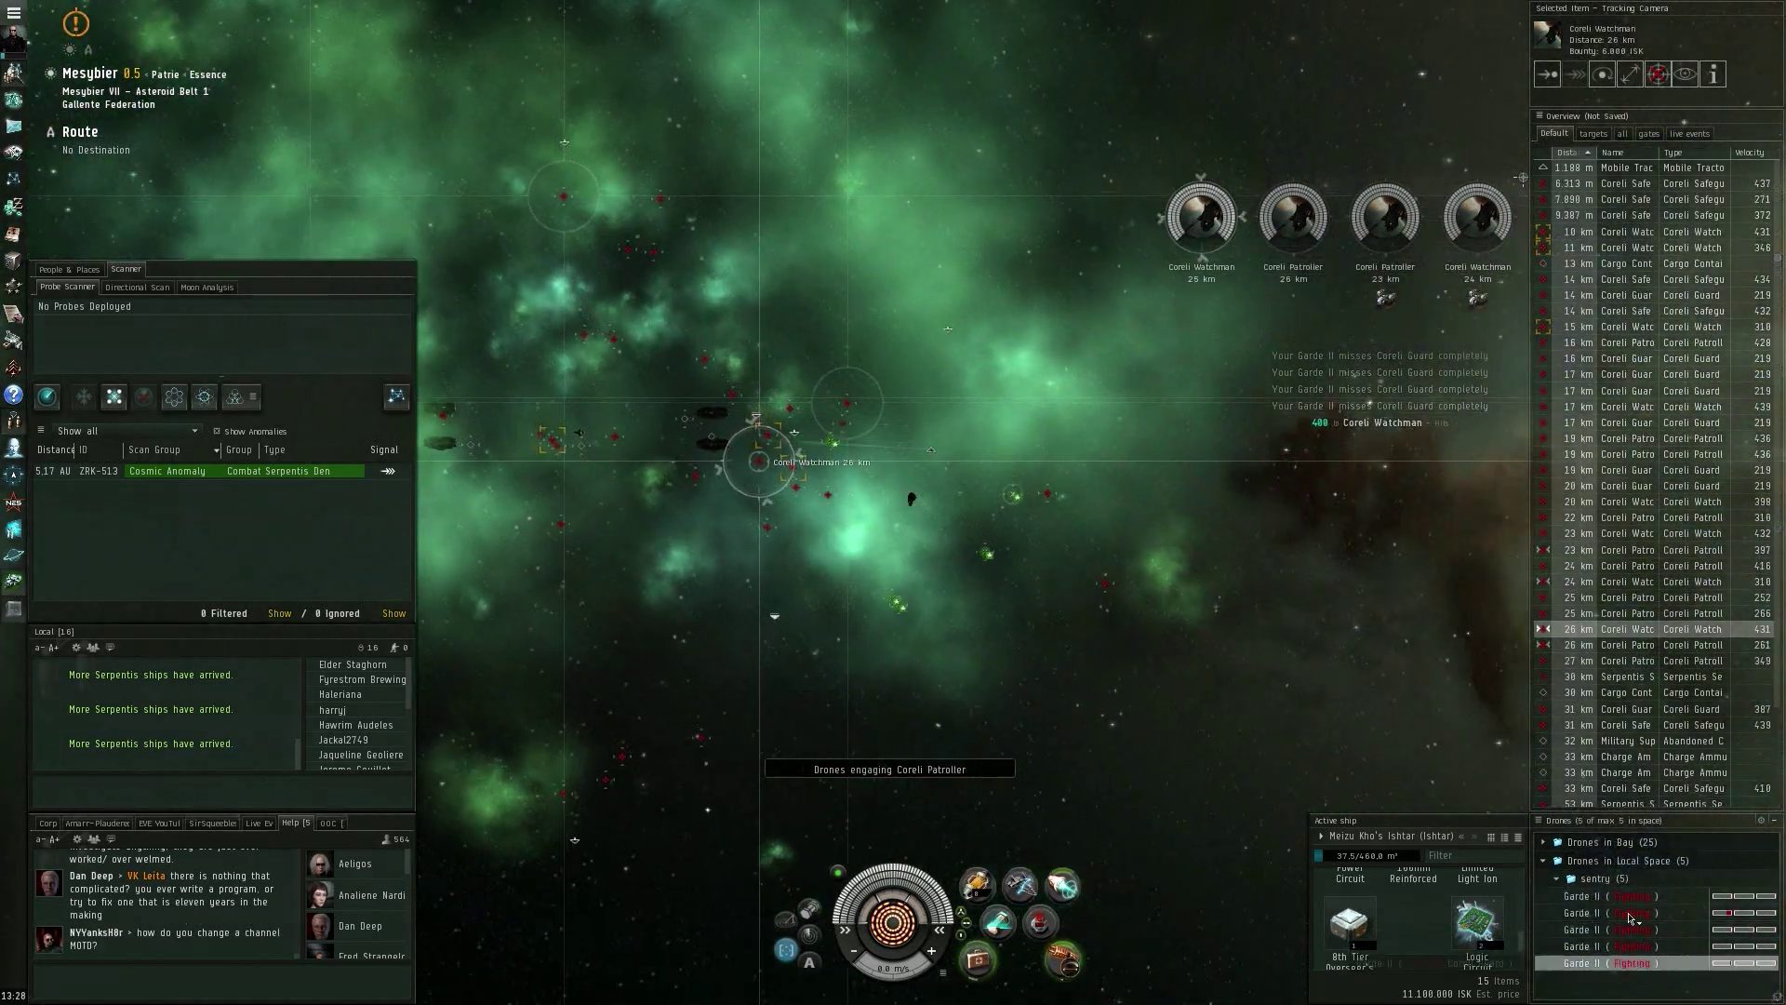
pyautogui.click(1633, 613)
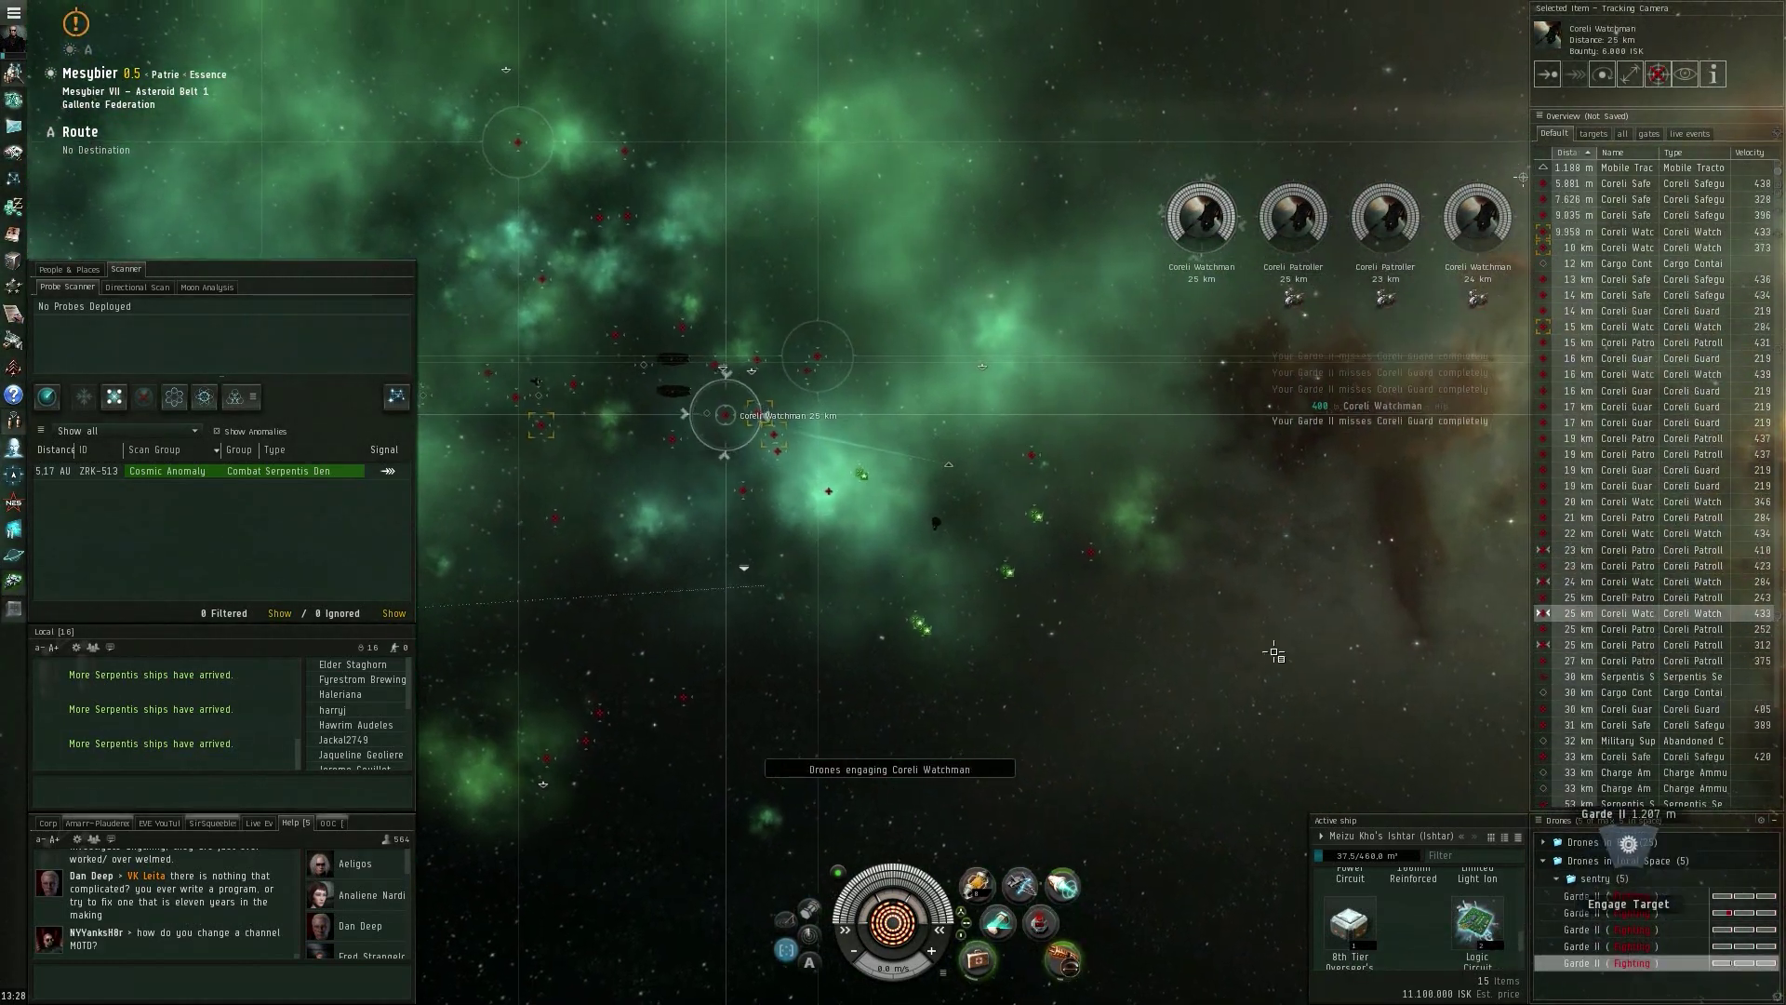
pyautogui.moveTo(1274, 651); pyautogui.dragTo(1143, 591)
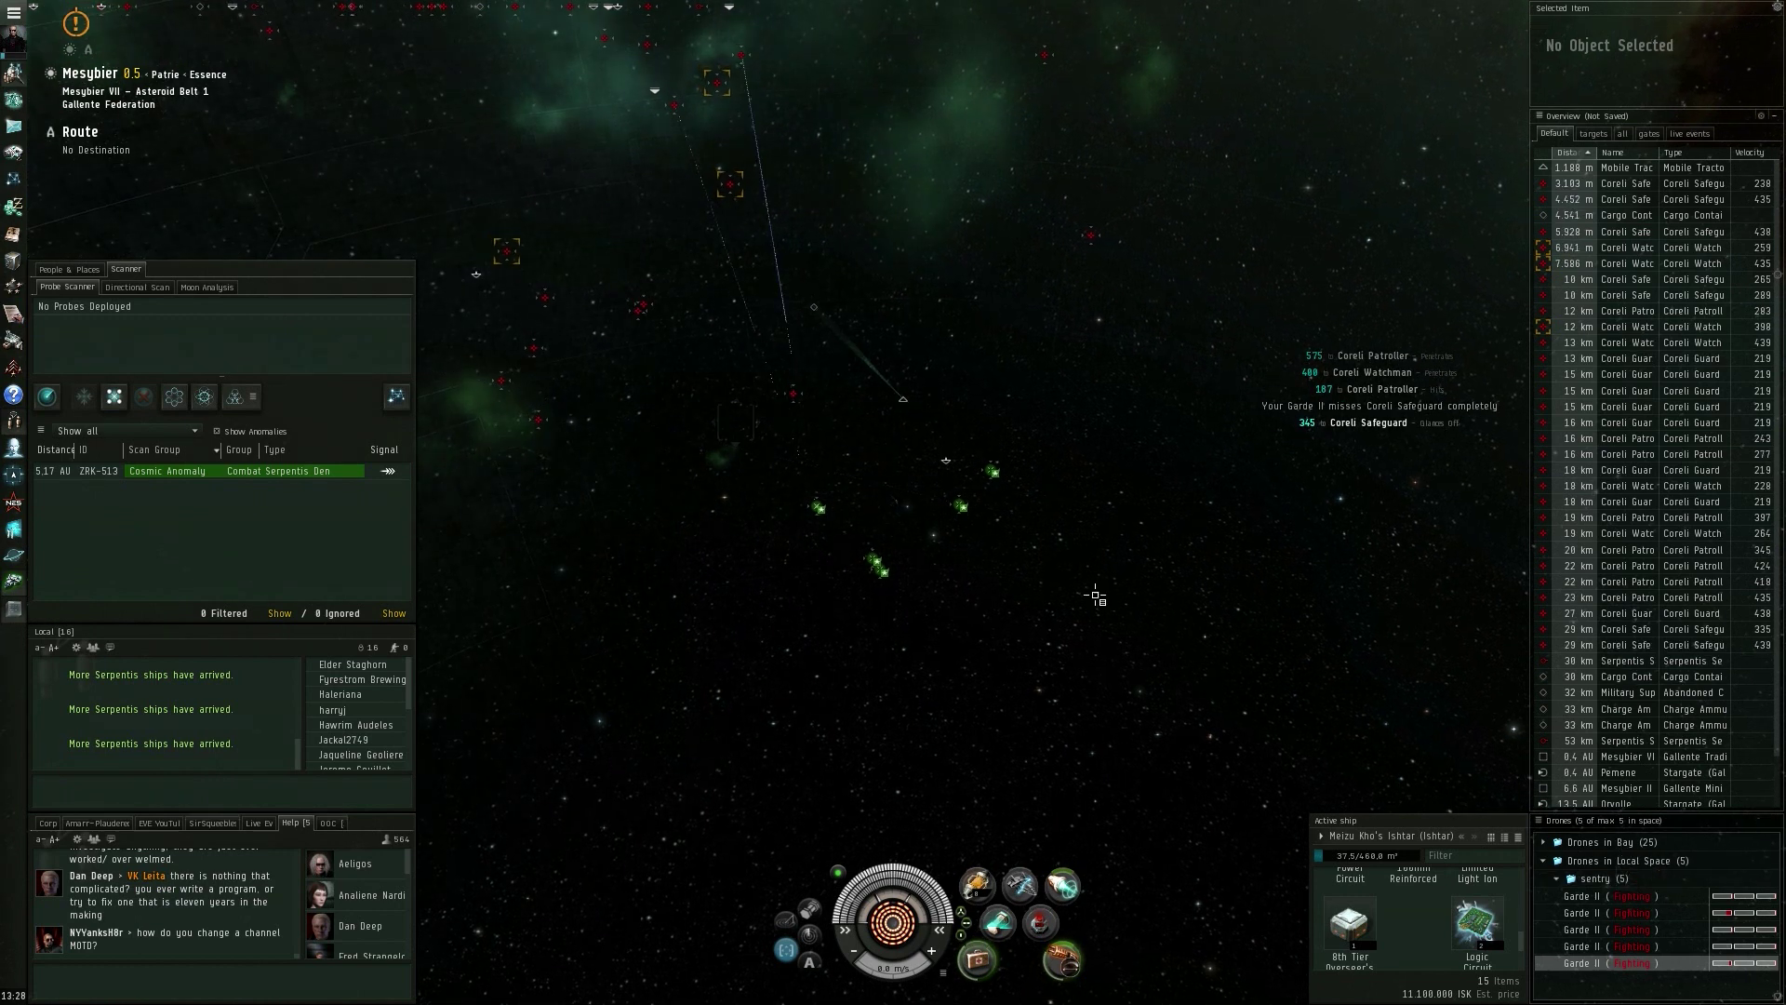
# Open the Mobile Tractor Unit's contents and select all five looted items
pyautogui.moveTo(1096, 597); pyautogui.dragTo(1088, 561)
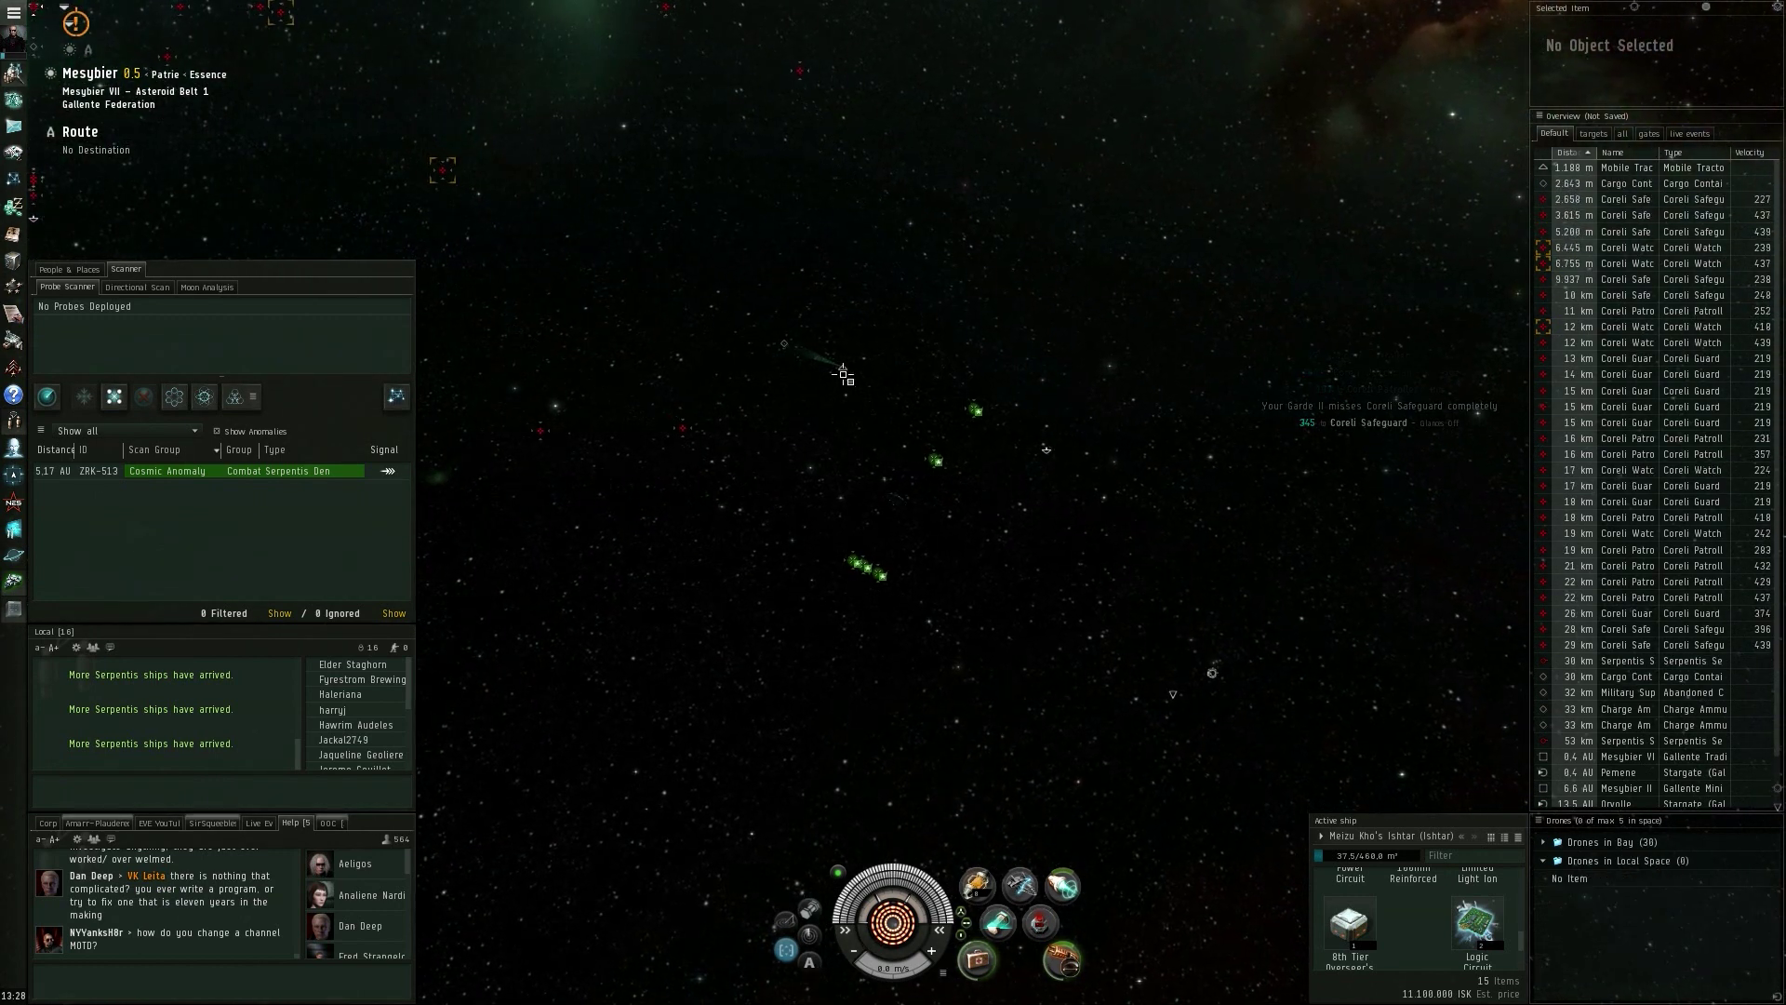
pyautogui.moveTo(842, 372); pyautogui.dragTo(844, 427)
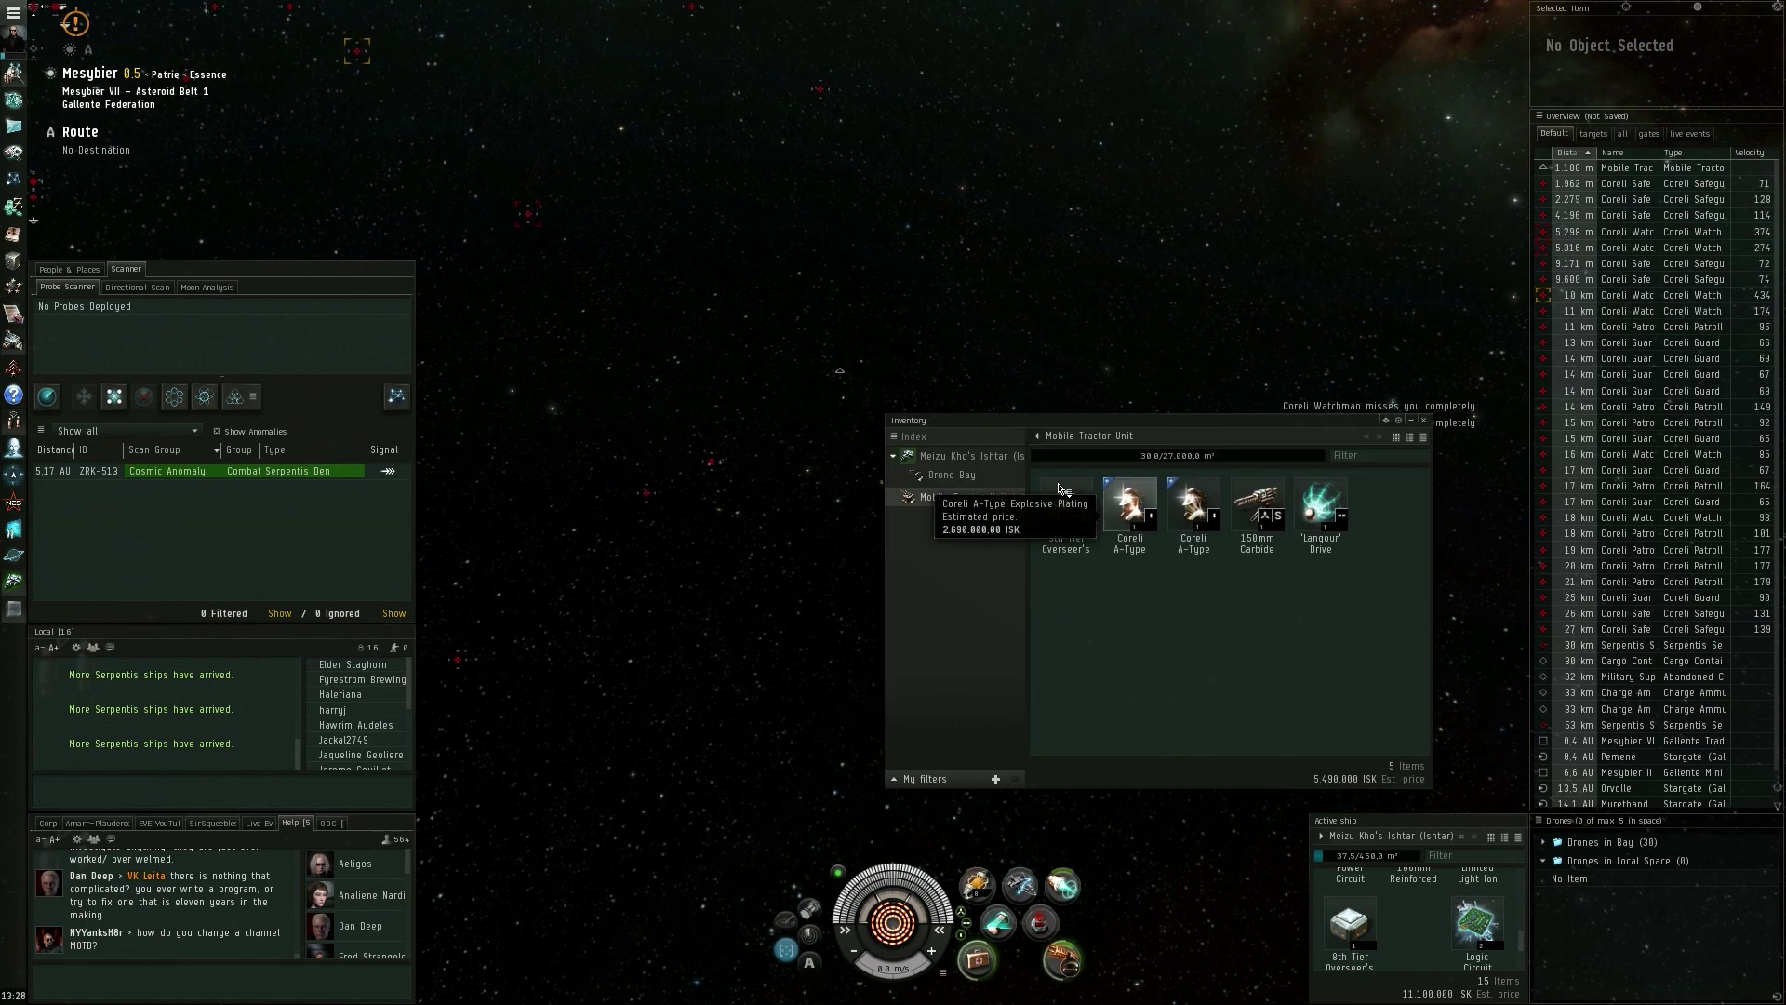
pyautogui.moveTo(1044, 586)
pyautogui.mouseDown()
pyautogui.moveTo(1354, 502)
pyautogui.moveTo(1418, 868)
pyautogui.mouseUp()
# Close the tractor unit's contents and scoop the unit into the cargo hold
pyautogui.click(1427, 434)
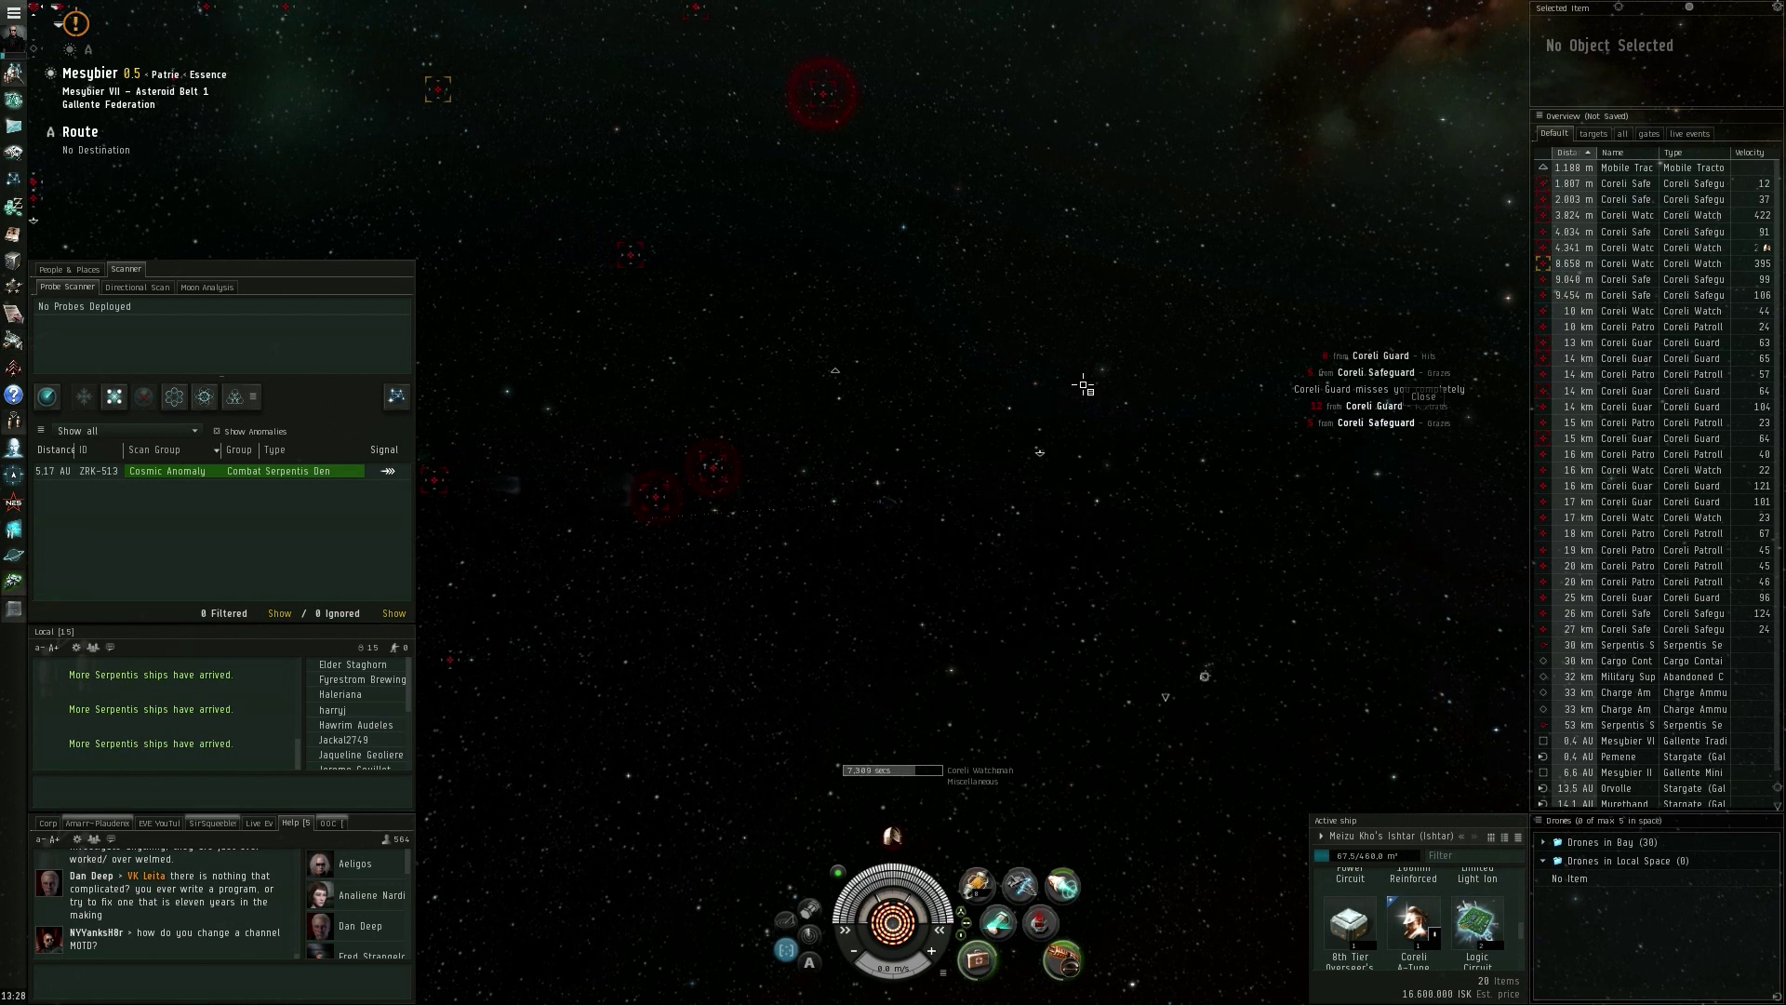
pyautogui.rightClick(838, 374)
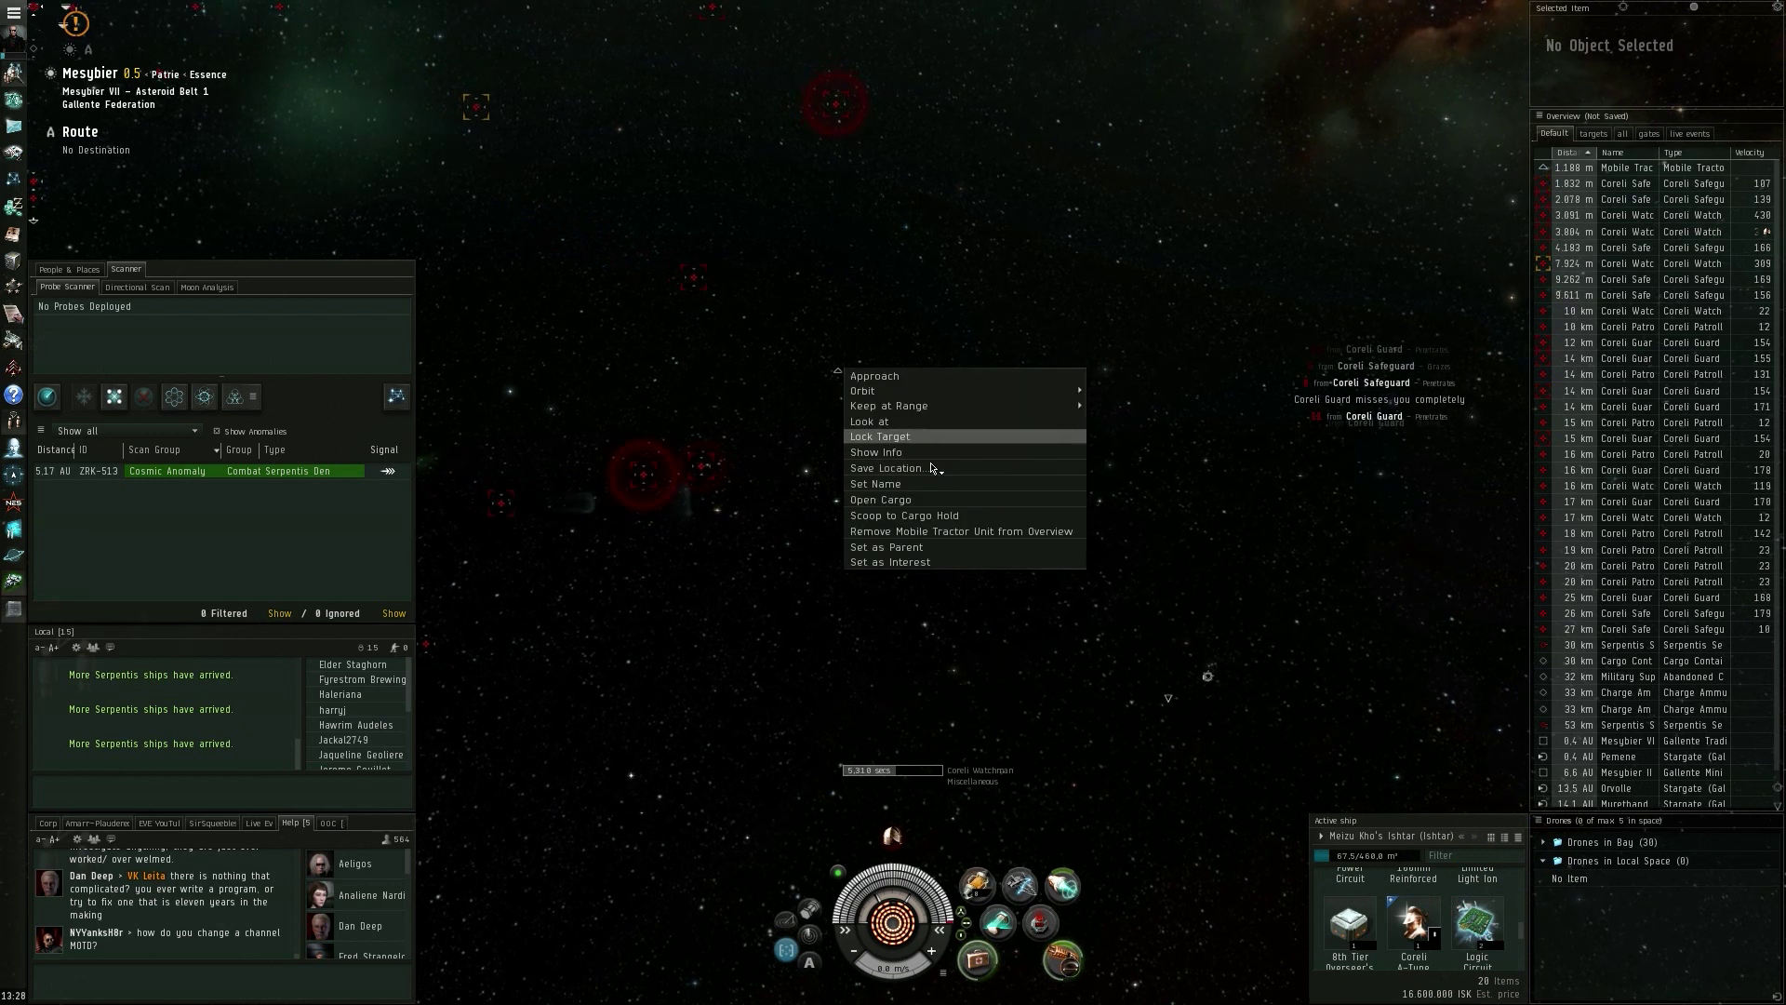
pyautogui.click(930, 518)
# Warp to within 0 m of planet Mesybier I using the space menu
pyautogui.moveTo(922, 530); pyautogui.dragTo(1020, 504)
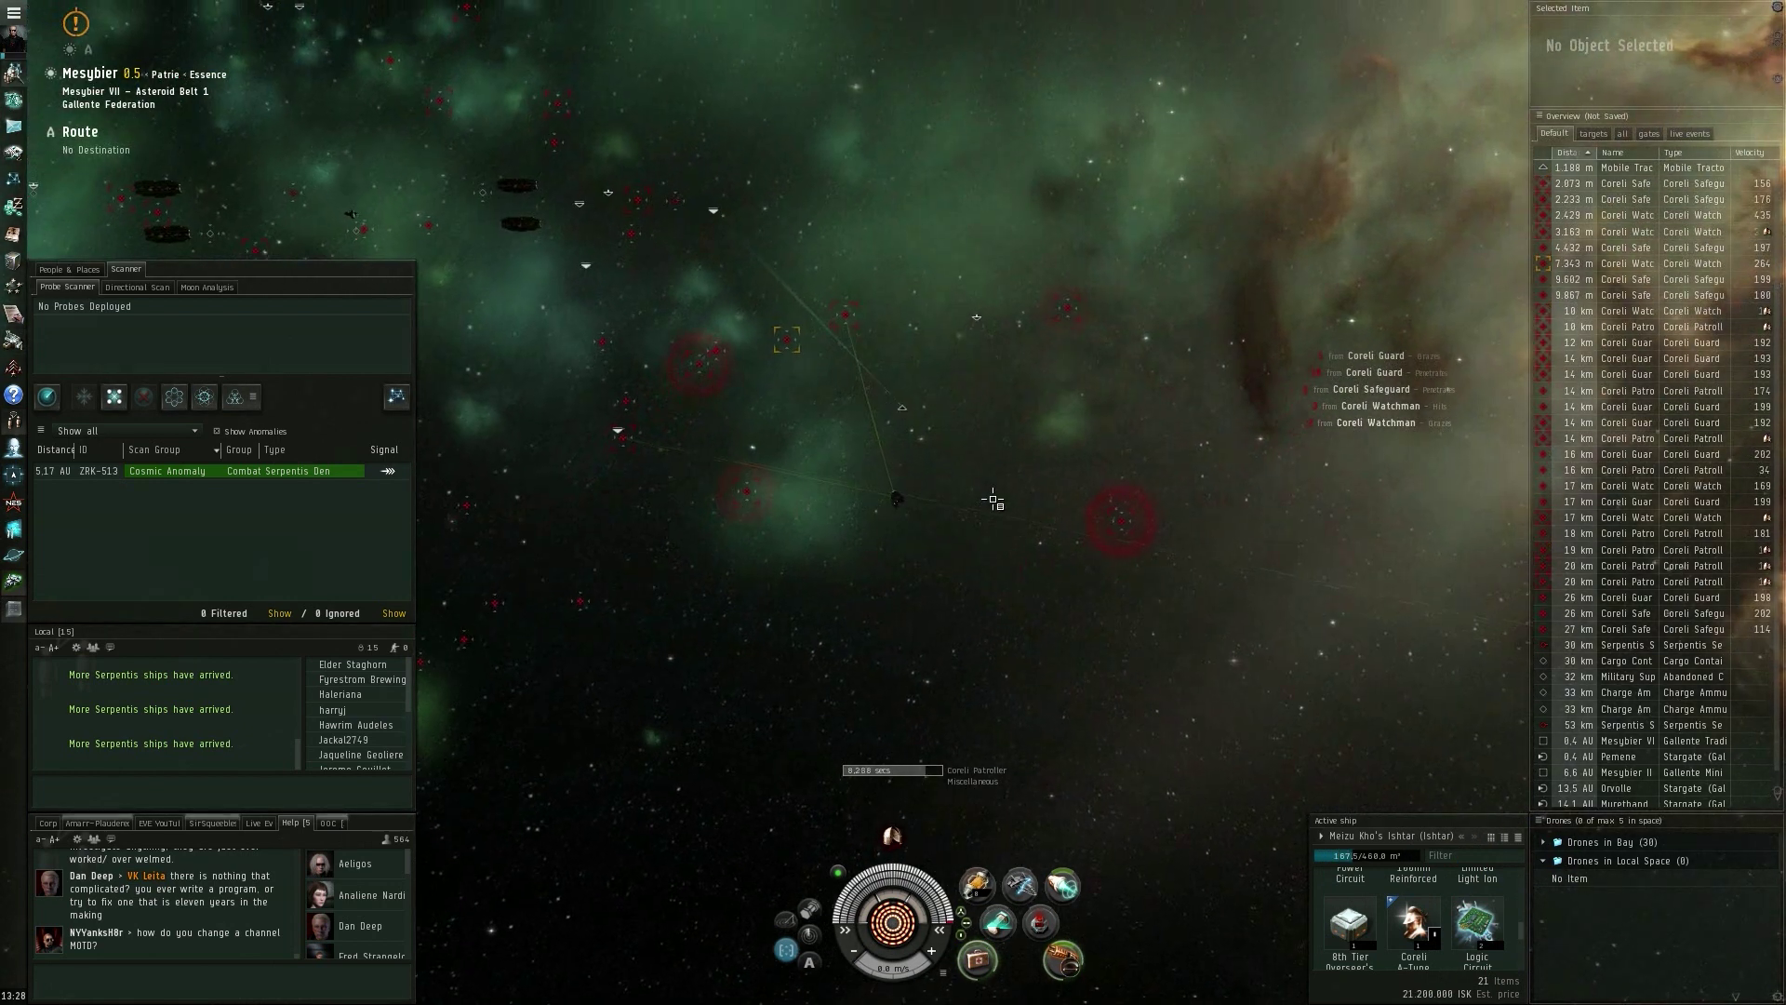
pyautogui.rightClick(1023, 507)
pyautogui.moveTo(1263, 559)
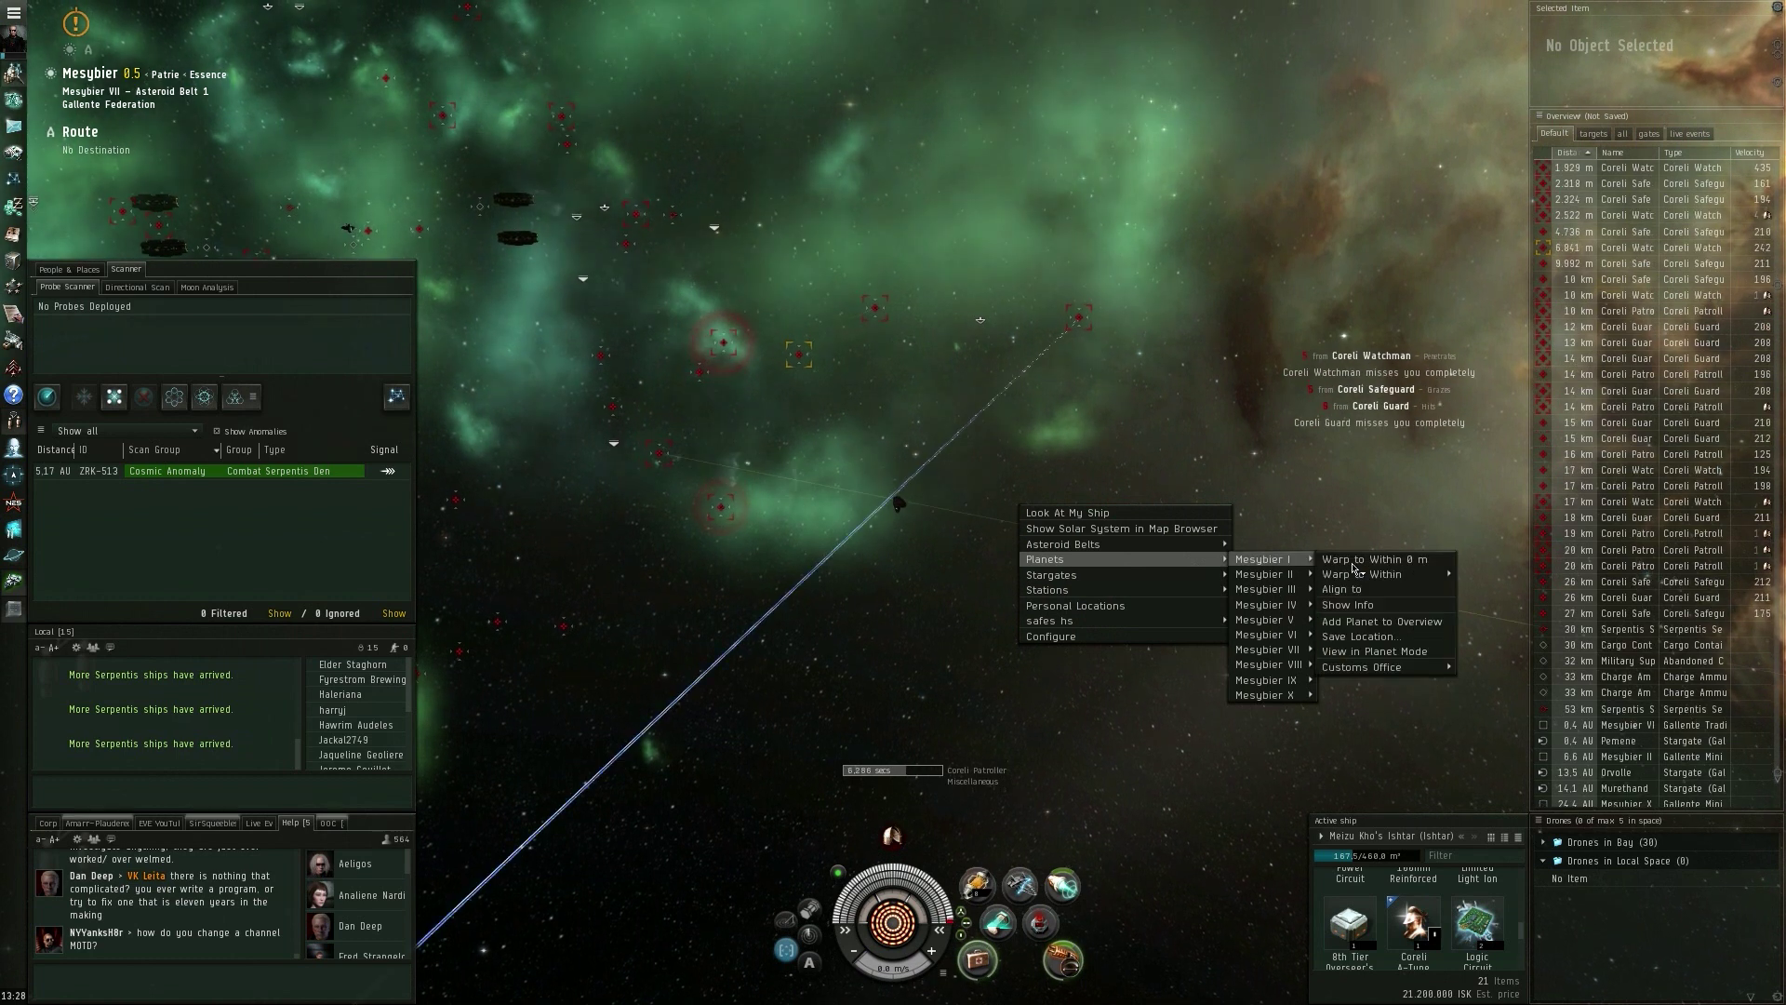
pyautogui.click(1488, 574)
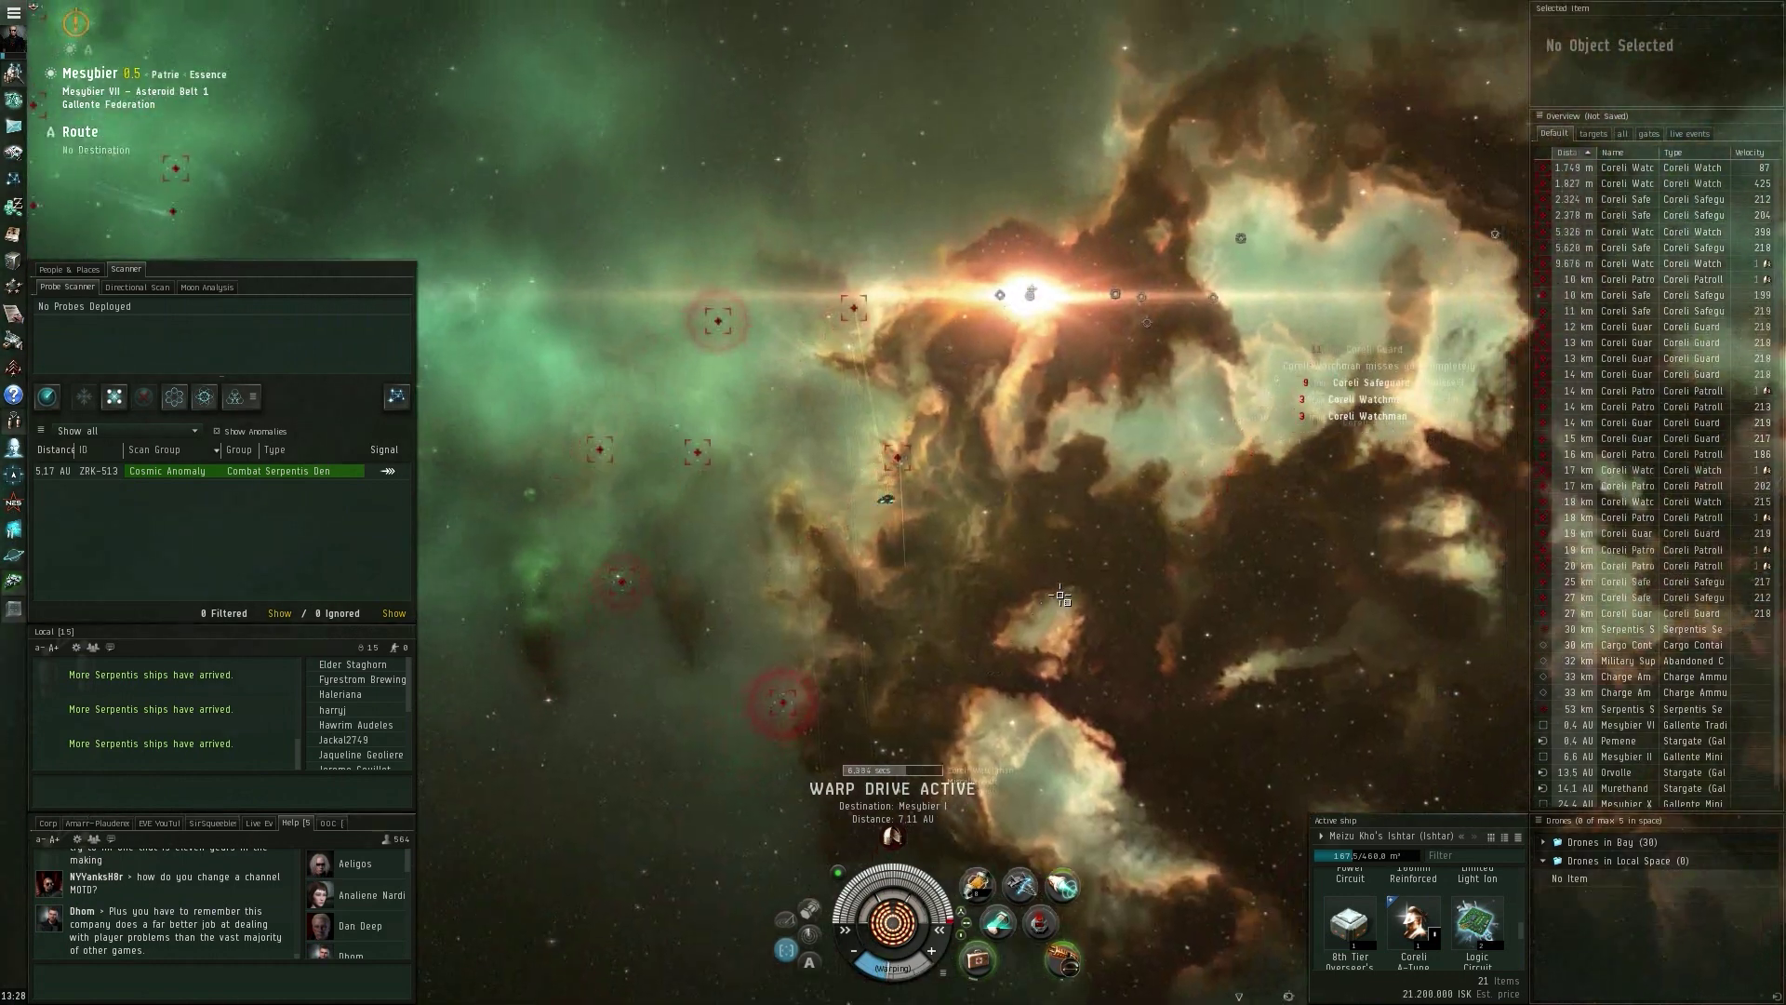
pyautogui.scroll(5, 1032, 613)
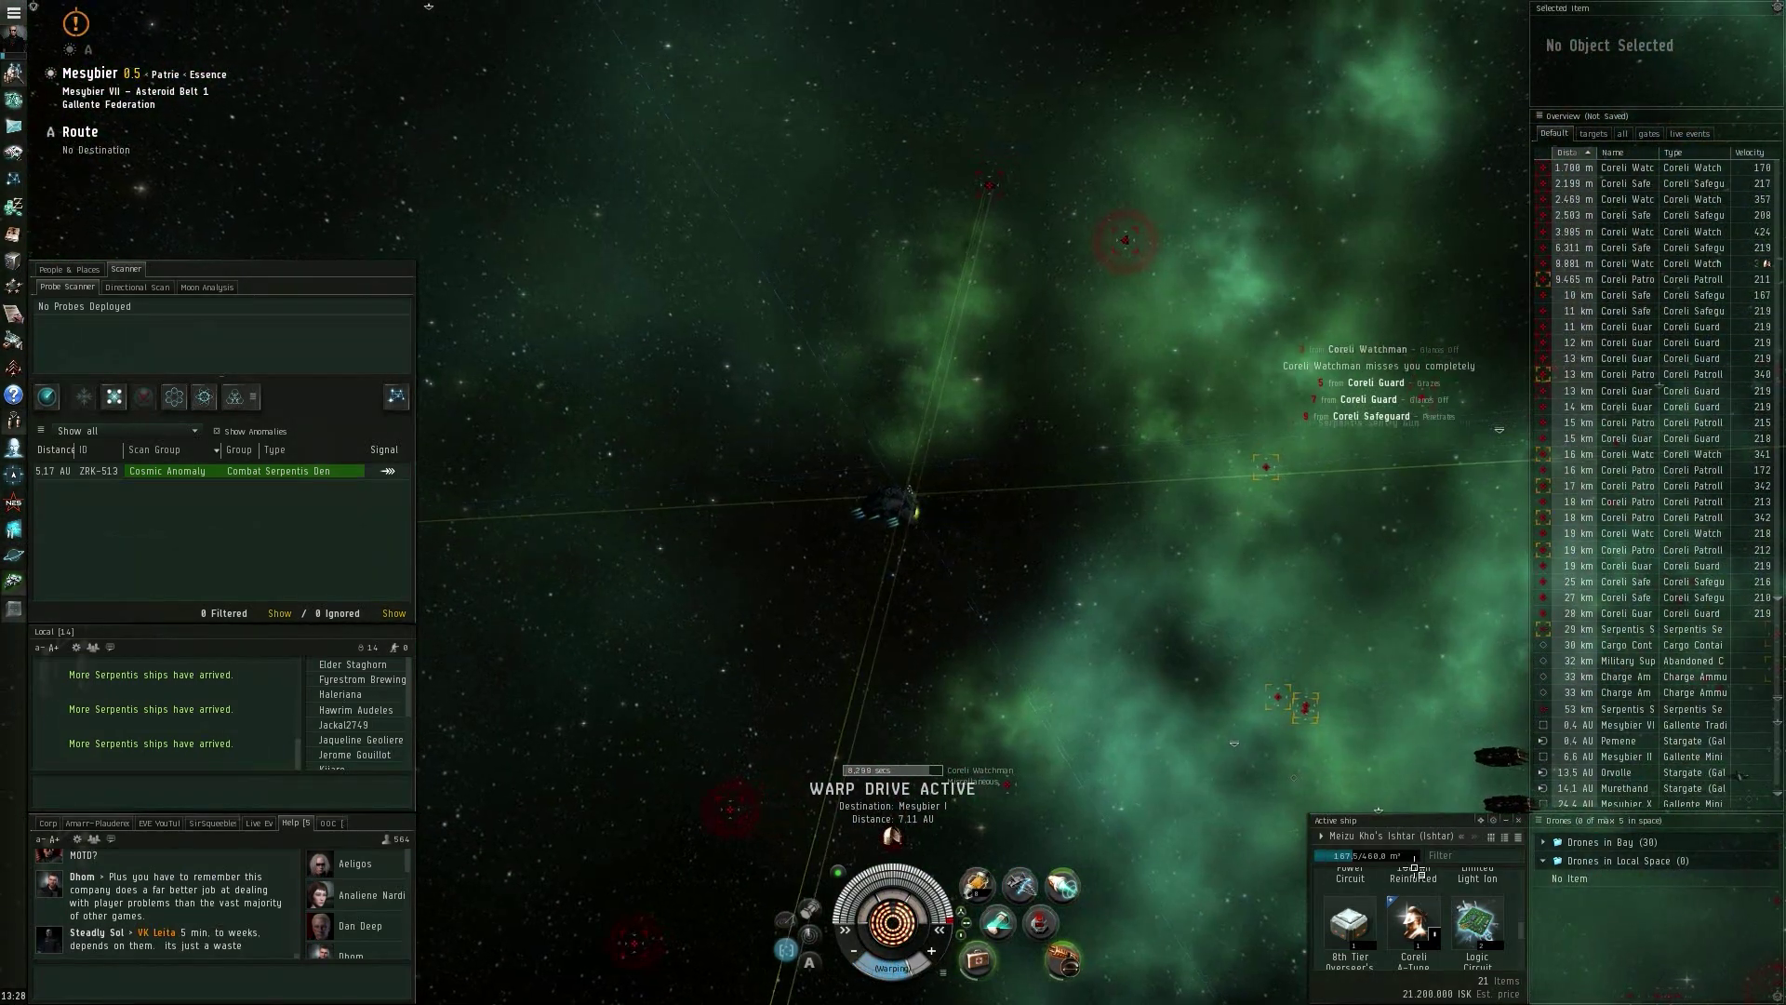
pyautogui.click(1431, 911)
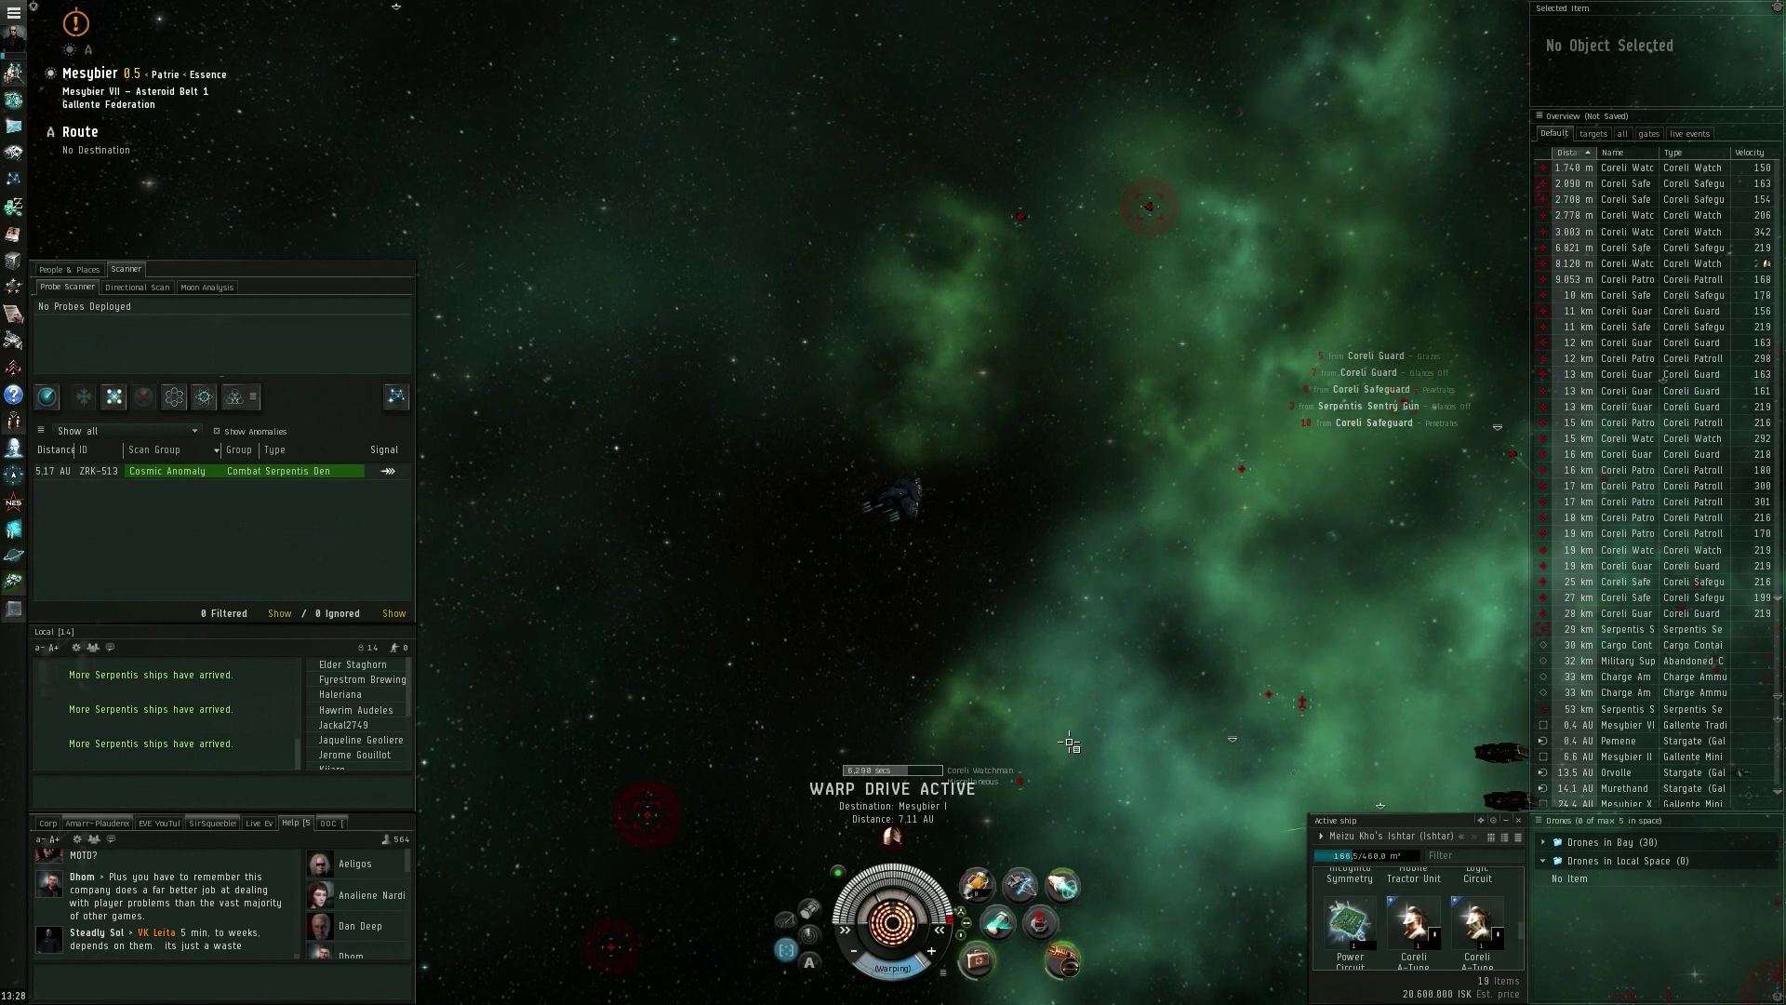